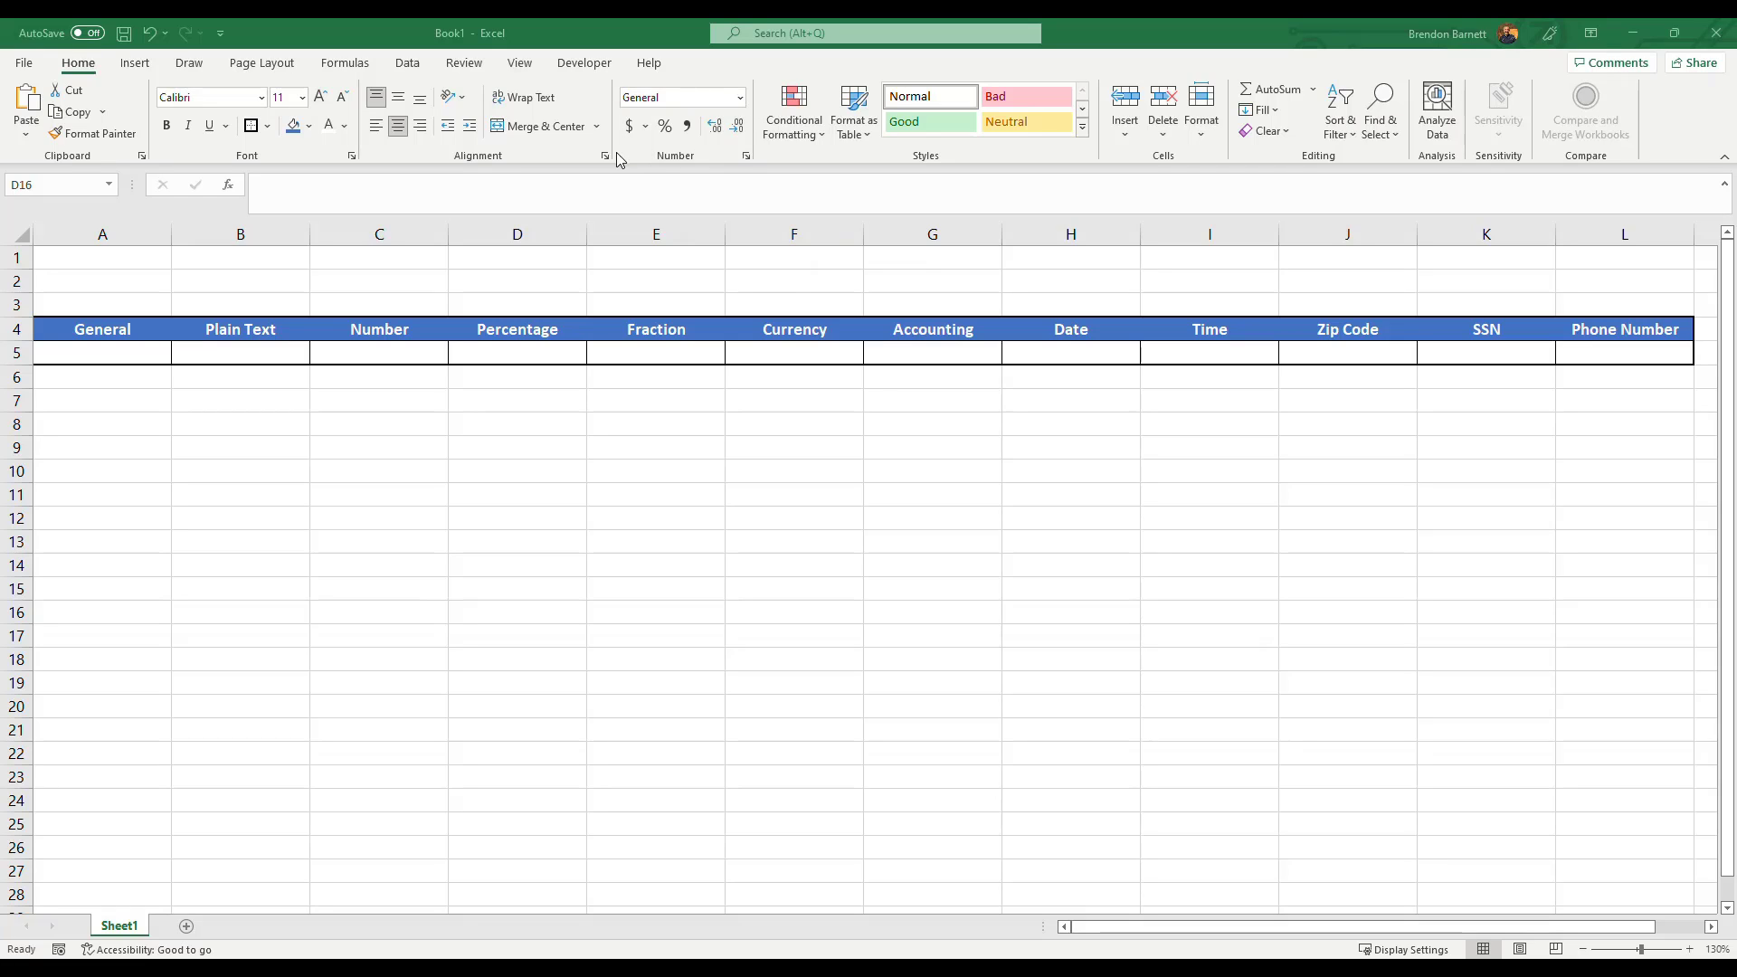
Open the number format list to review the available formats.
{"action": "left_click", "coordinate": [745, 91]}
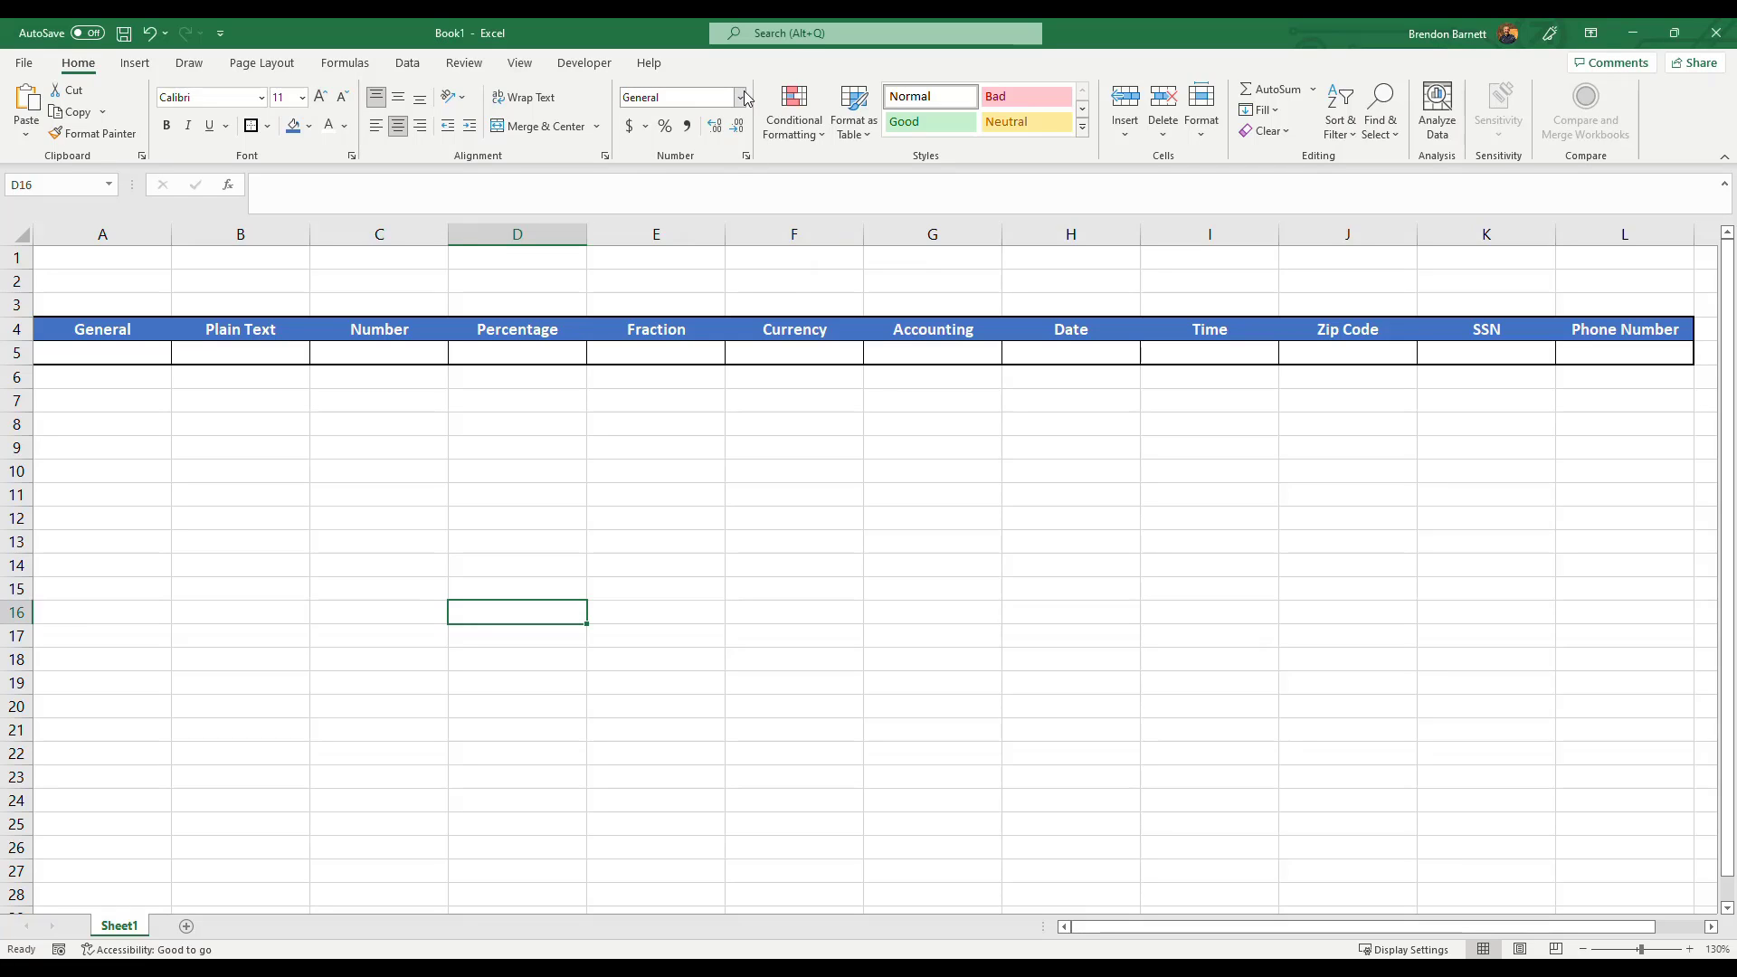
{"action": "left_click", "coordinate": [740, 99]}
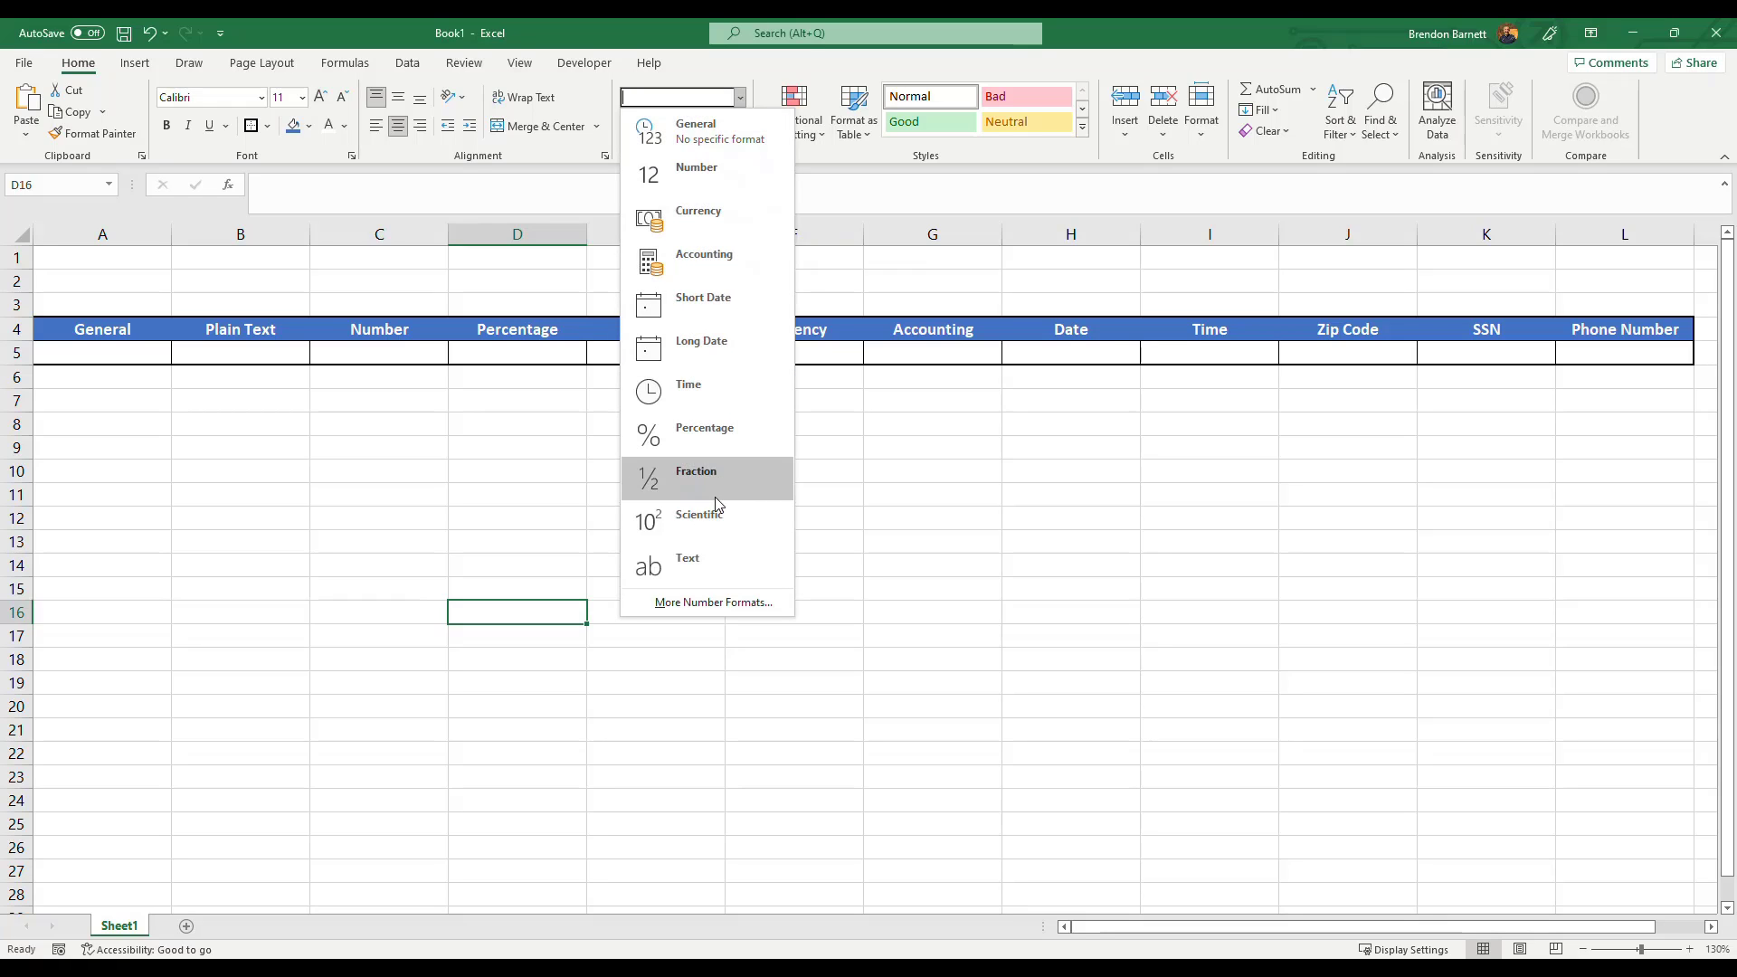
{"action": "left_click", "coordinate": [836, 403]}
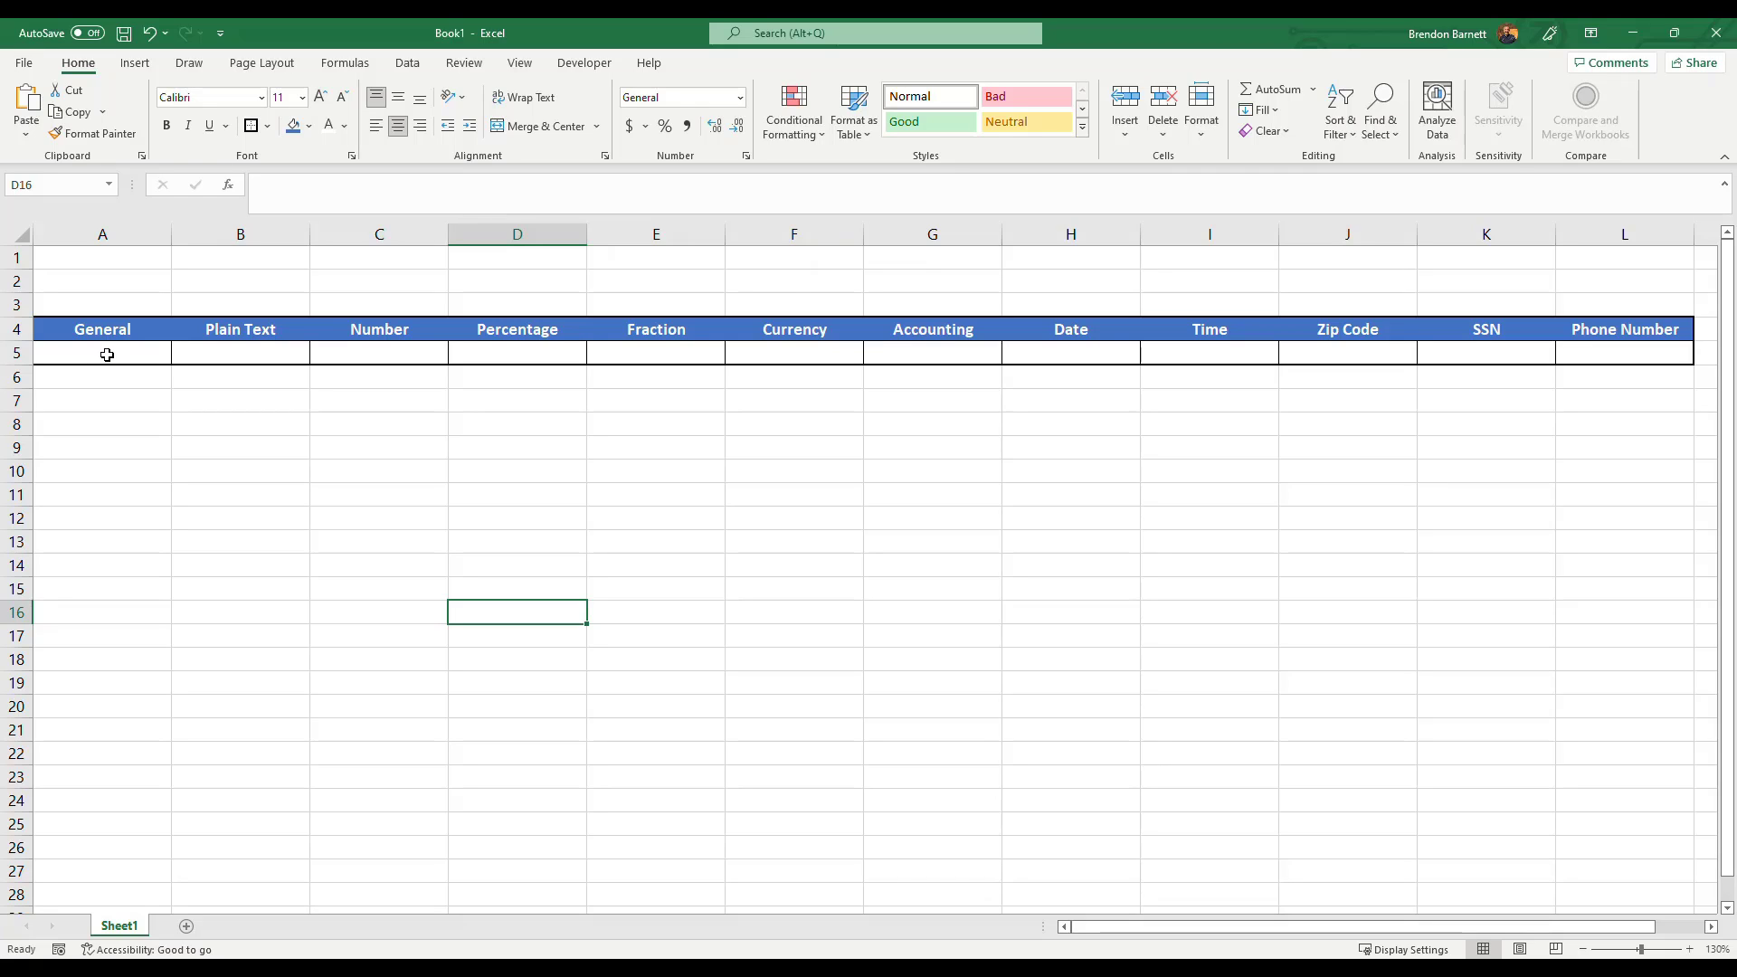
Enter ABC in the General cell A5, then replace it with 123.
{"action": "left_click", "coordinate": [106, 355]}
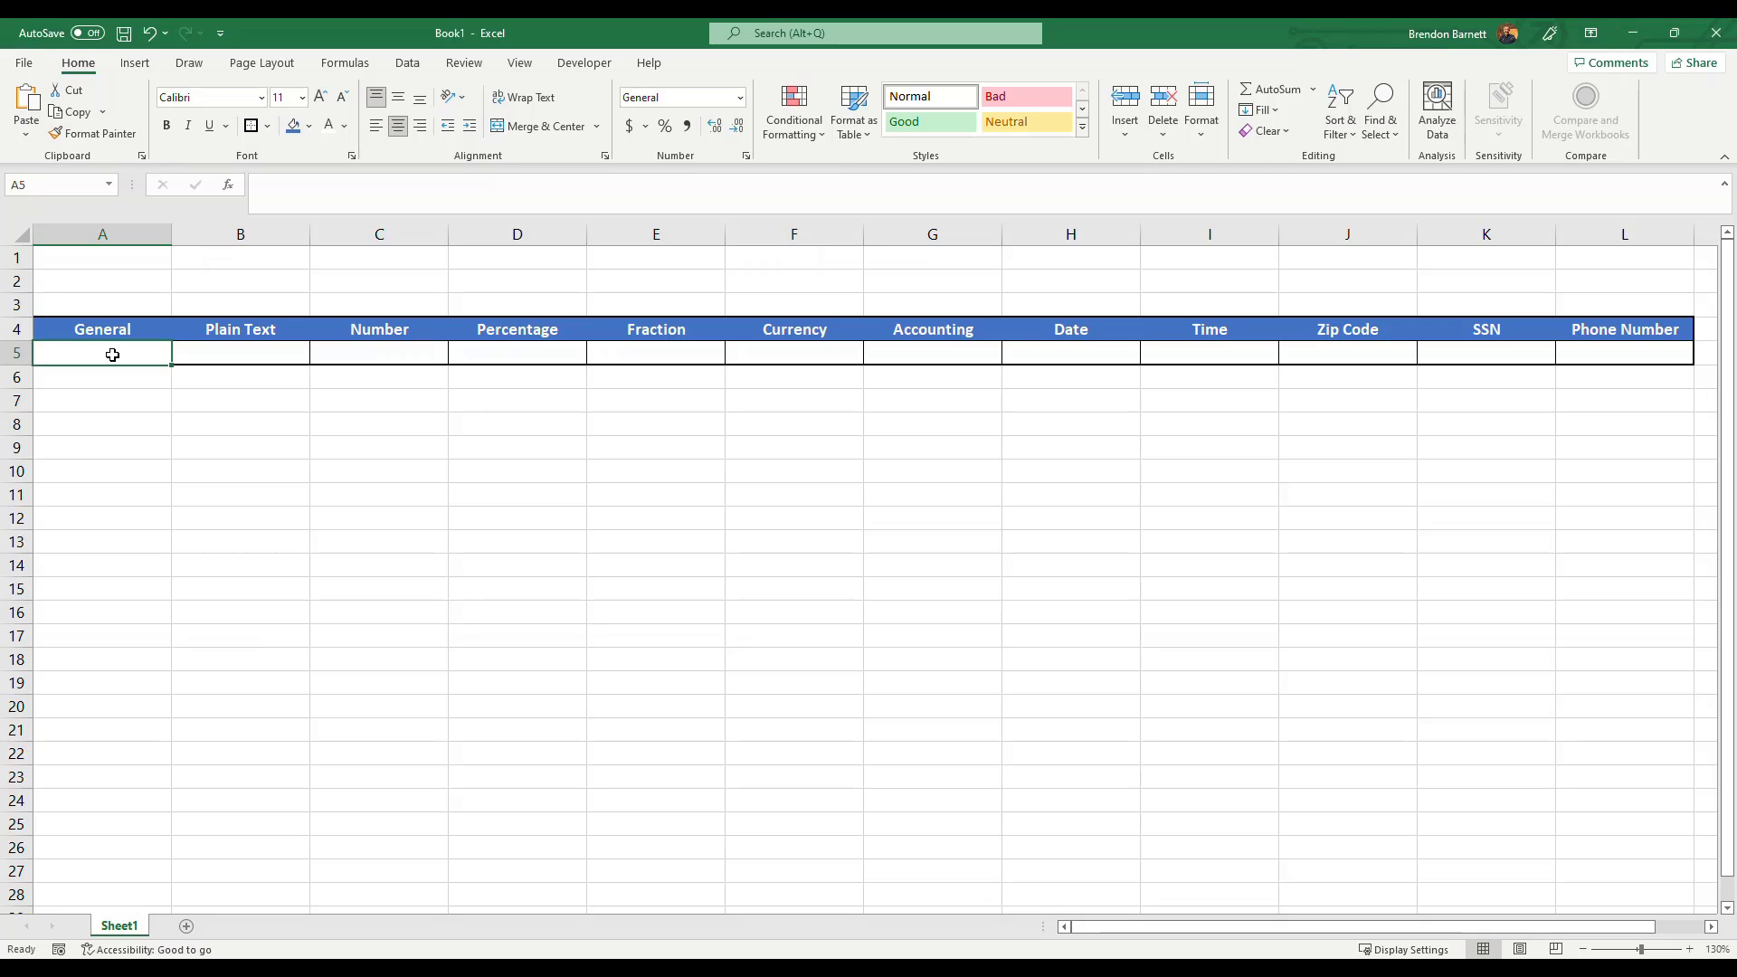
{"action": "type", "text": "ABC"}
{"action": "key", "text": "Return"}
{"action": "left_click", "coordinate": [112, 354]}
{"action": "type", "text": "123"}
{"action": "key", "text": "Return"}
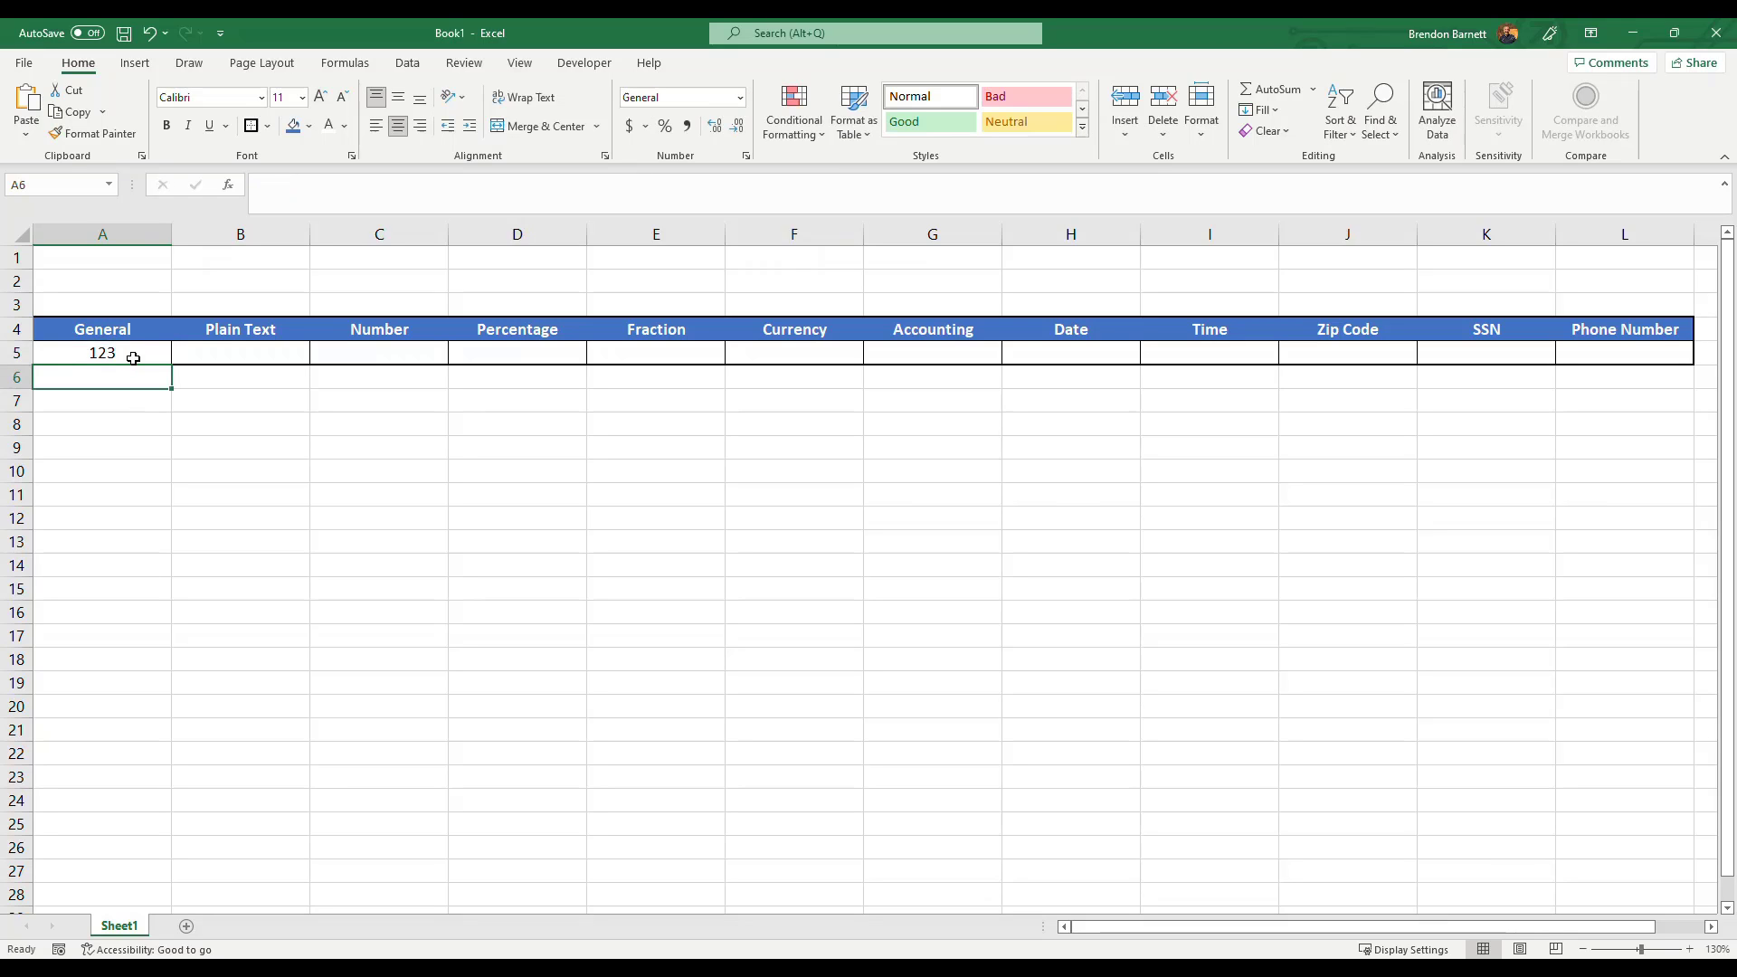
Enter $123 in the General cell A5.
{"action": "left_click", "coordinate": [133, 358]}
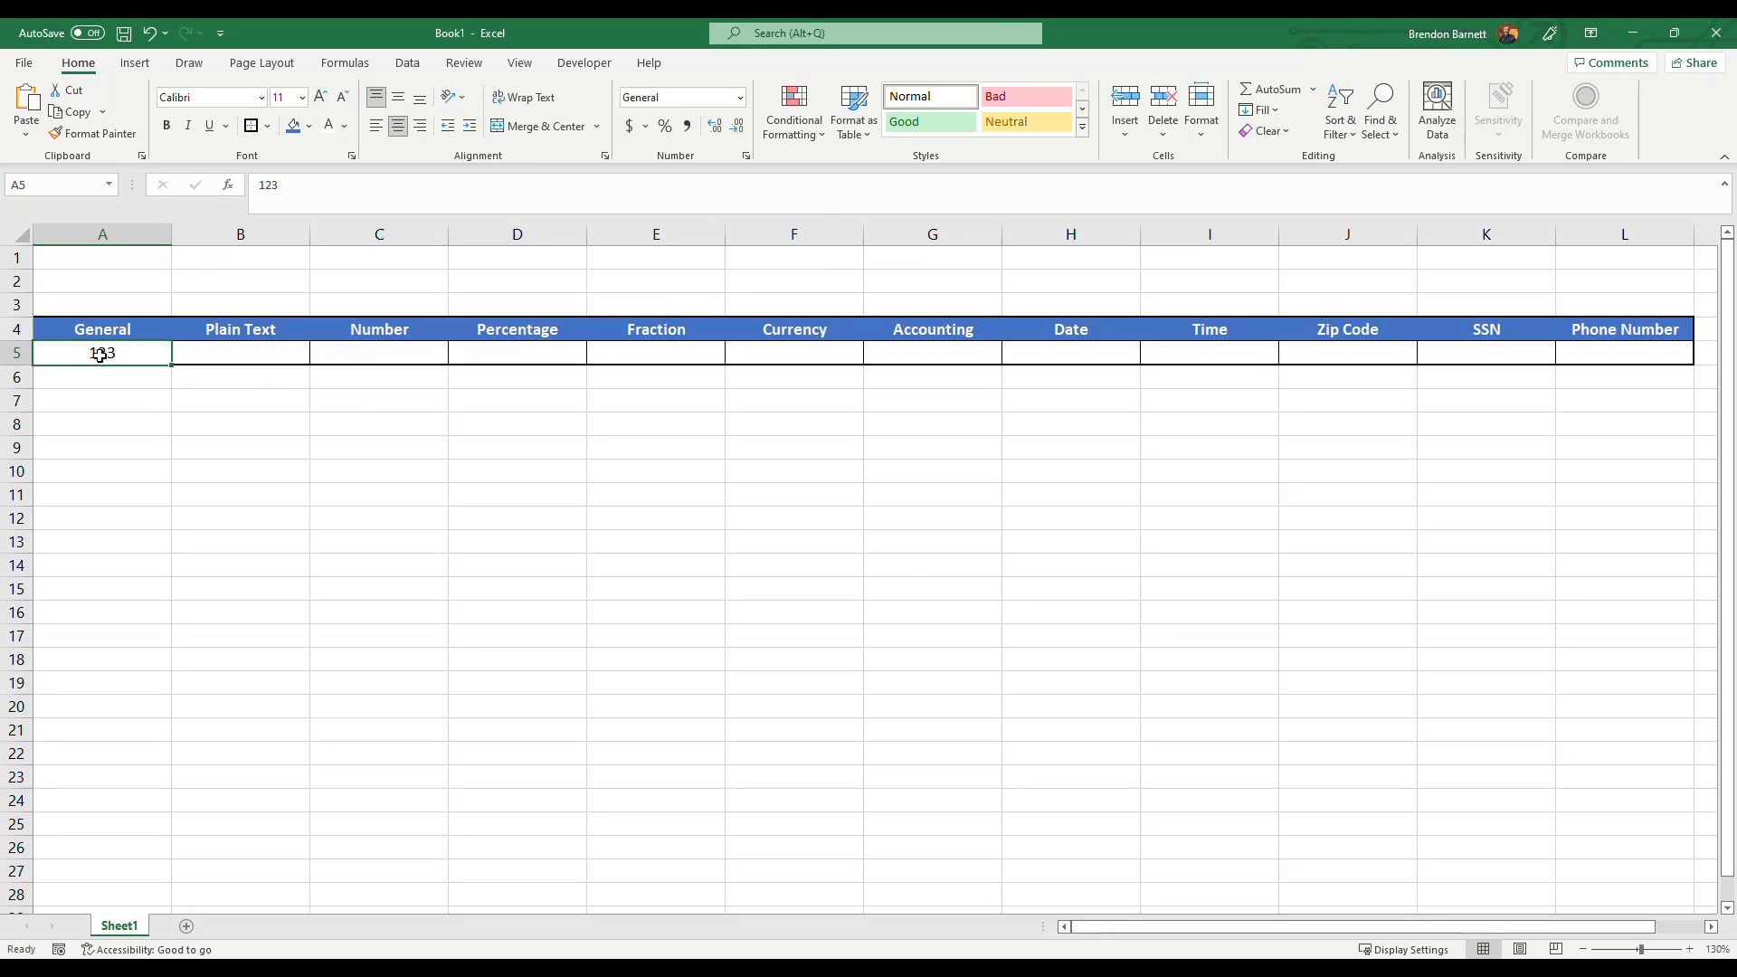
{"action": "type", "text": "$123"}
{"action": "key", "text": "Return"}
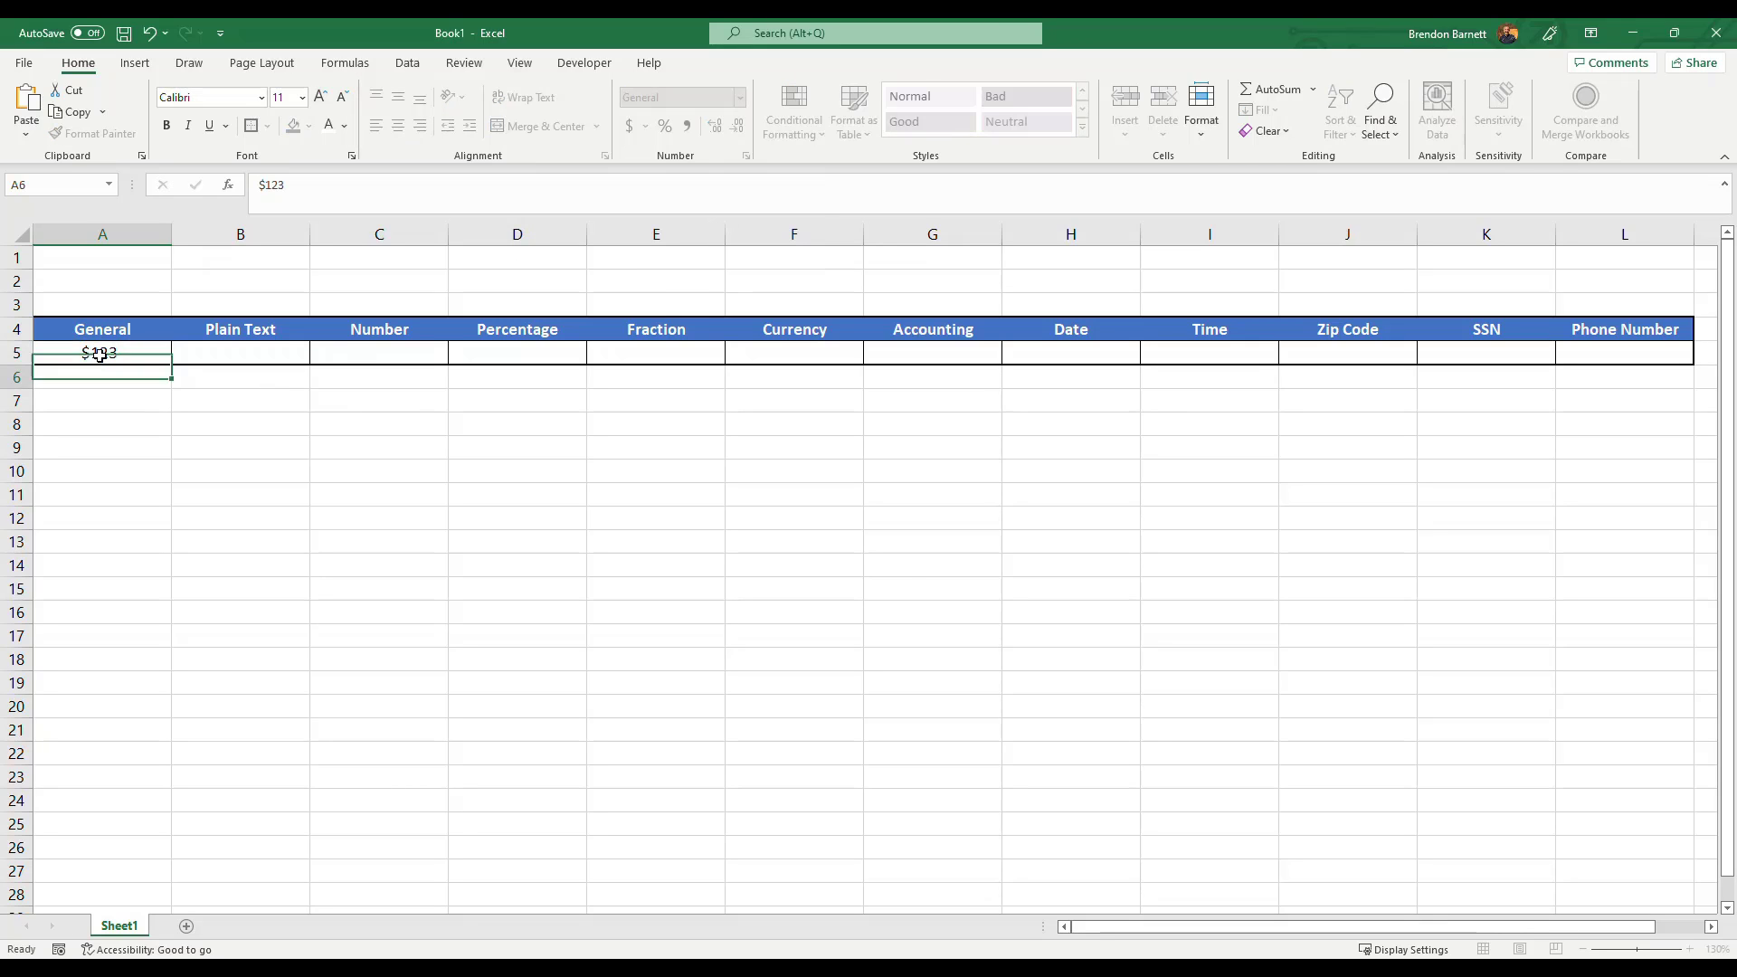
Enter .123 in cell A5, then clear the cell's contents.
{"action": "left_click", "coordinate": [99, 353]}
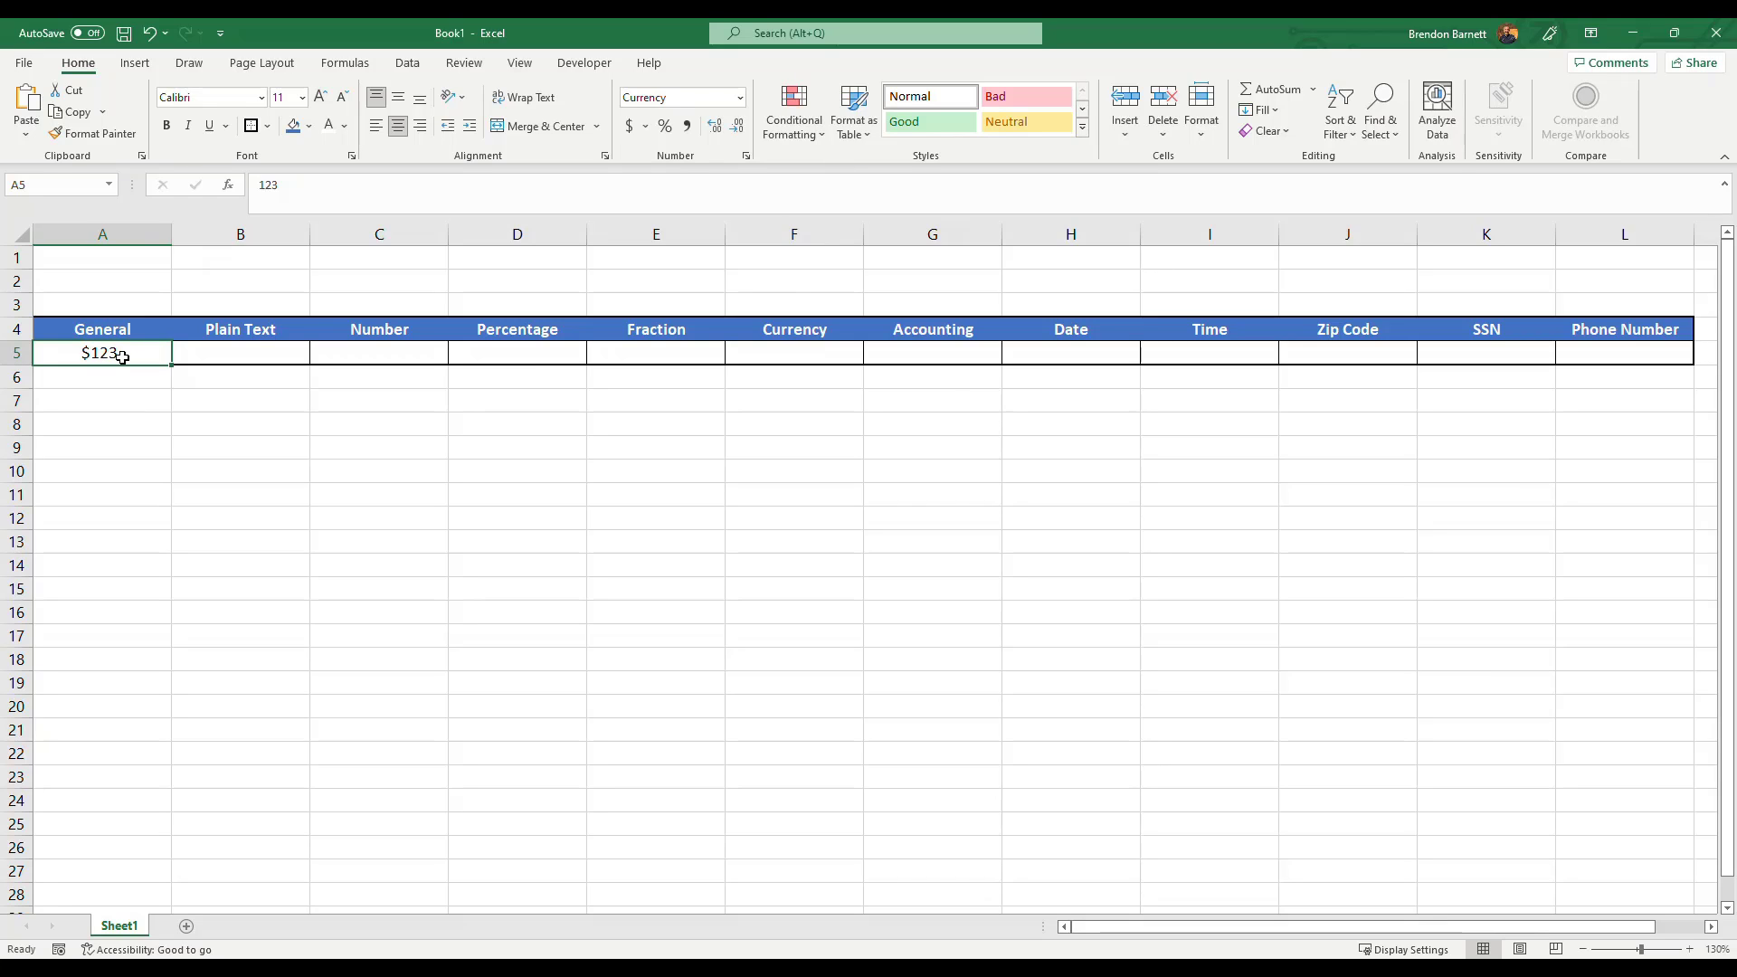
{"action": "type", "text": "."}
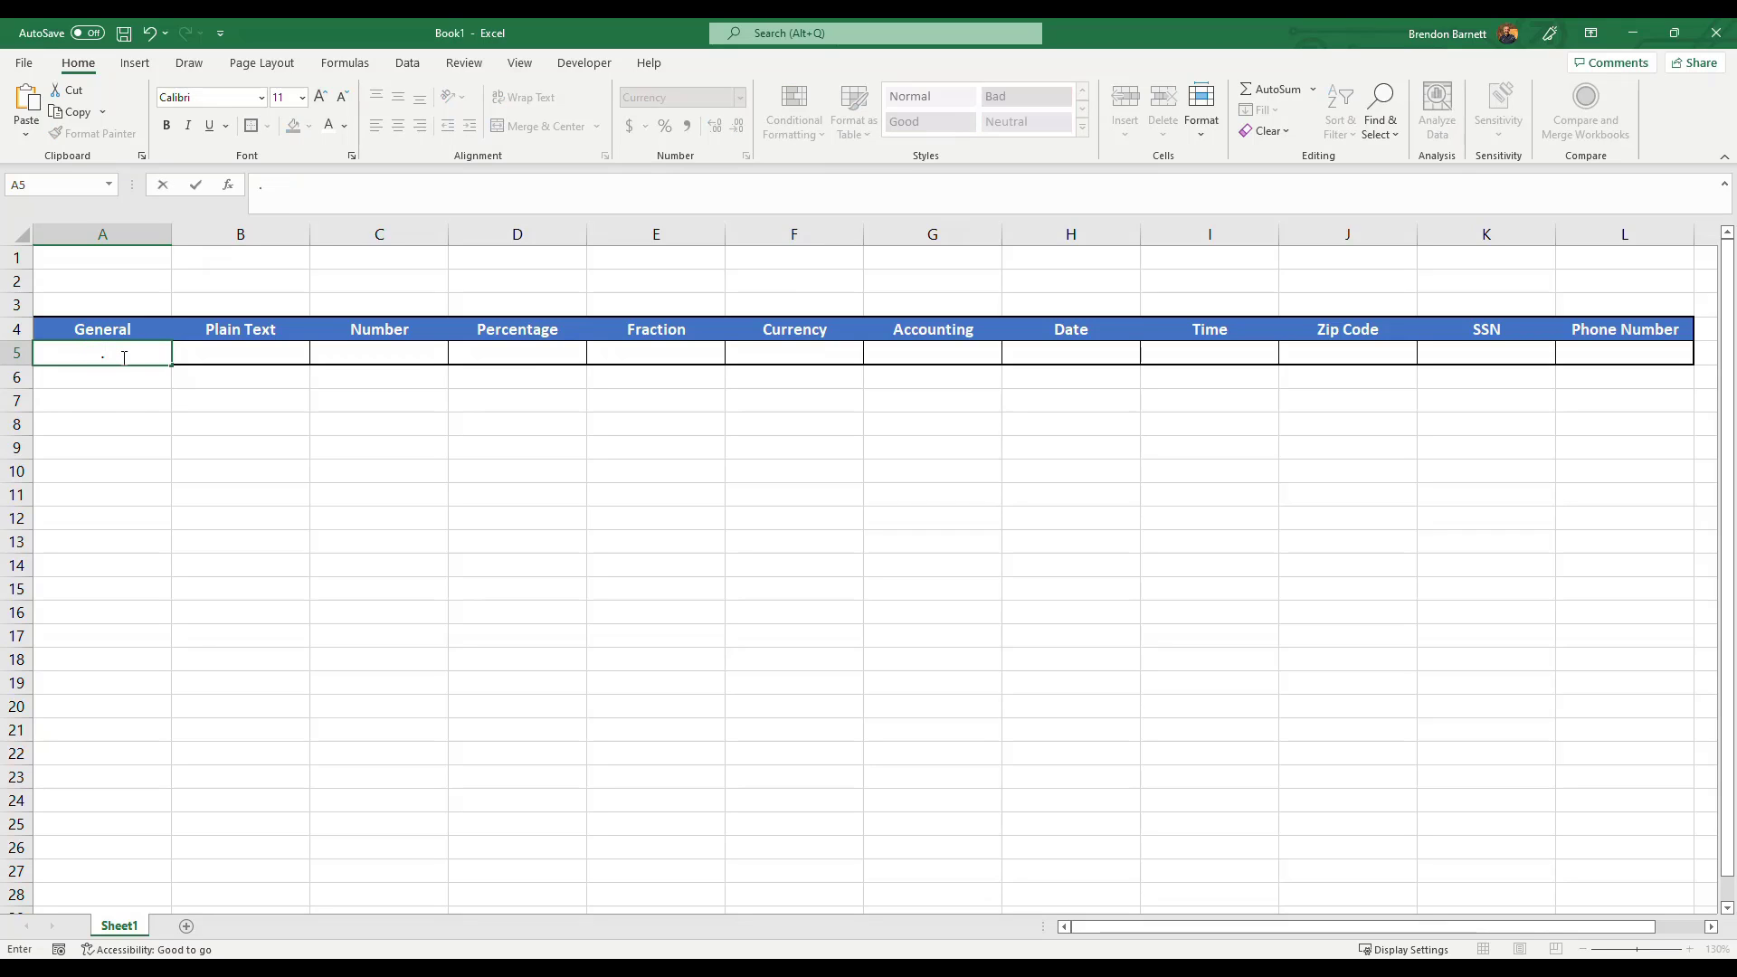
{"action": "type", "text": "123"}
{"action": "key", "text": "Return"}
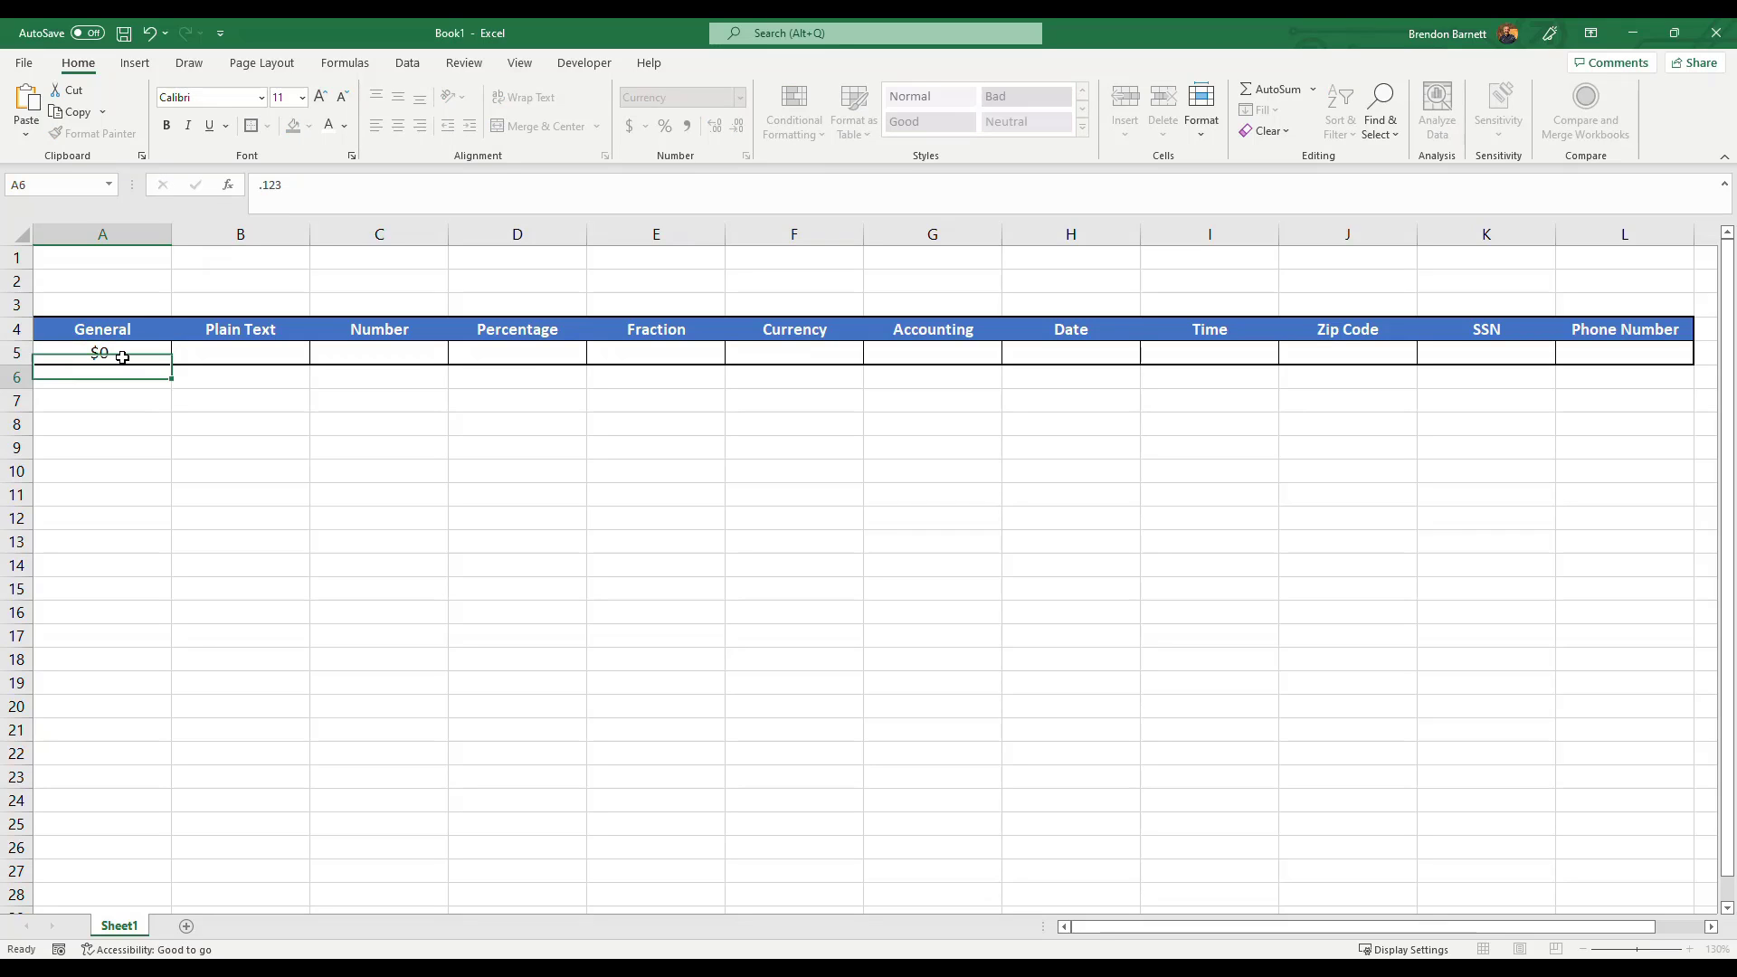
{"action": "left_click", "coordinate": [122, 357]}
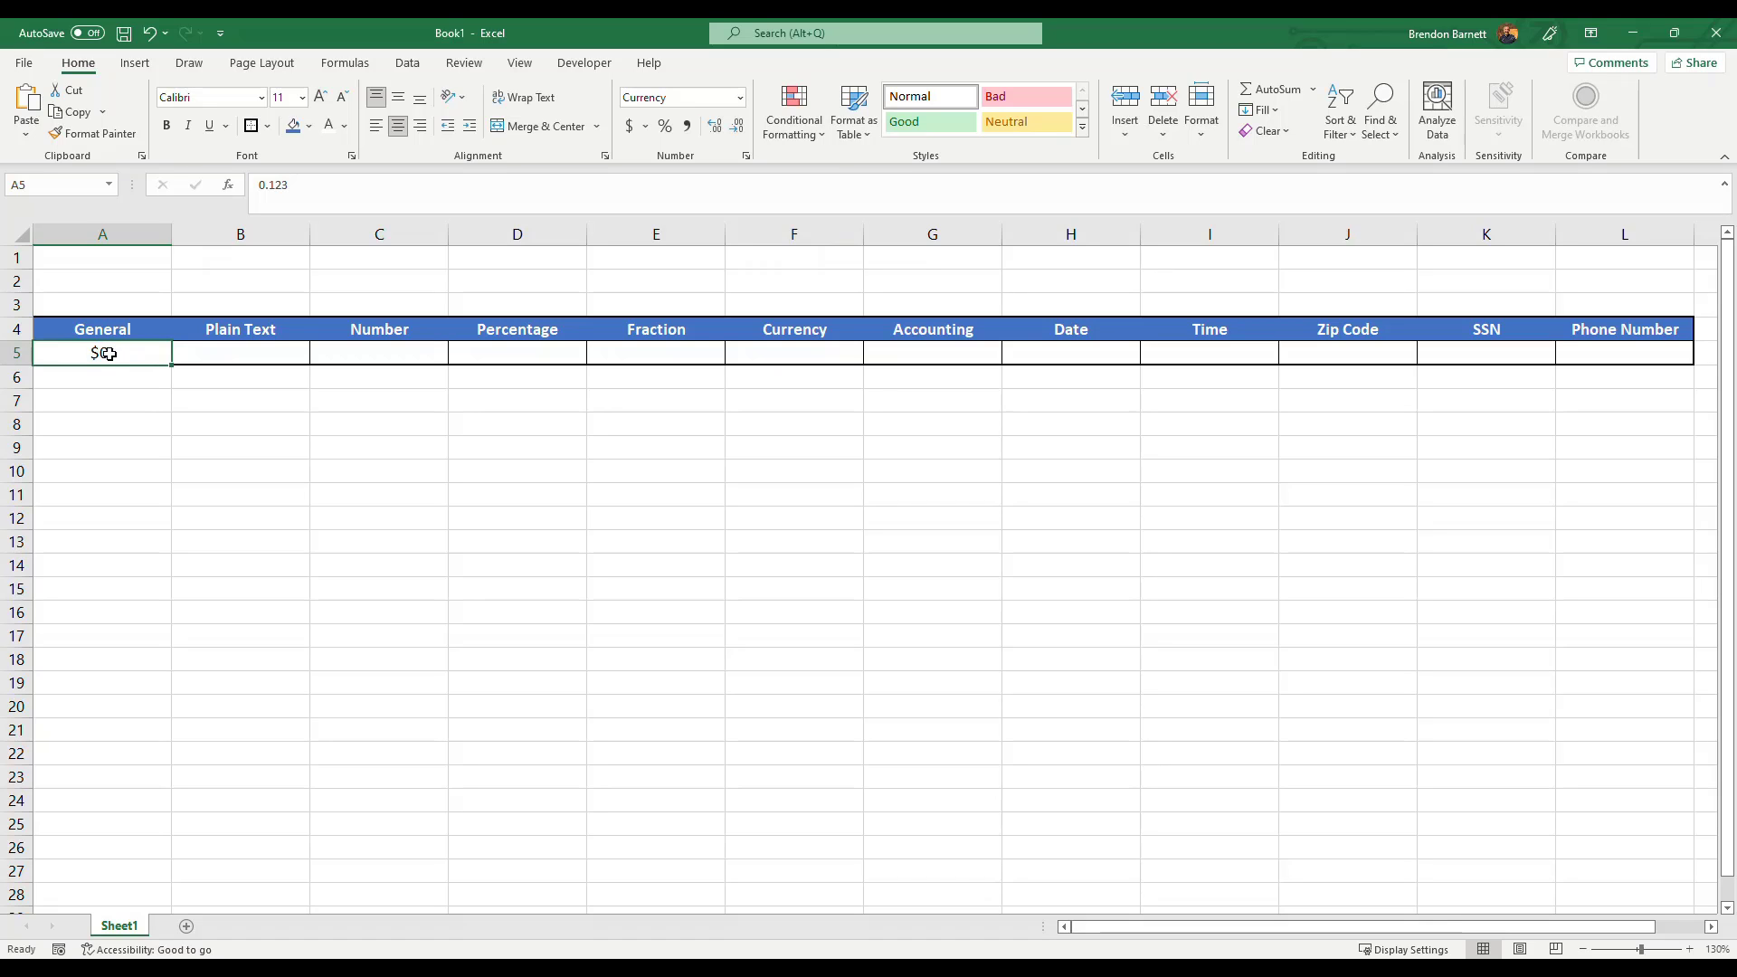
{"action": "key", "text": "Delete"}
Enter 0000123 in the Plain Text cell B5.
{"action": "left_click", "coordinate": [238, 353]}
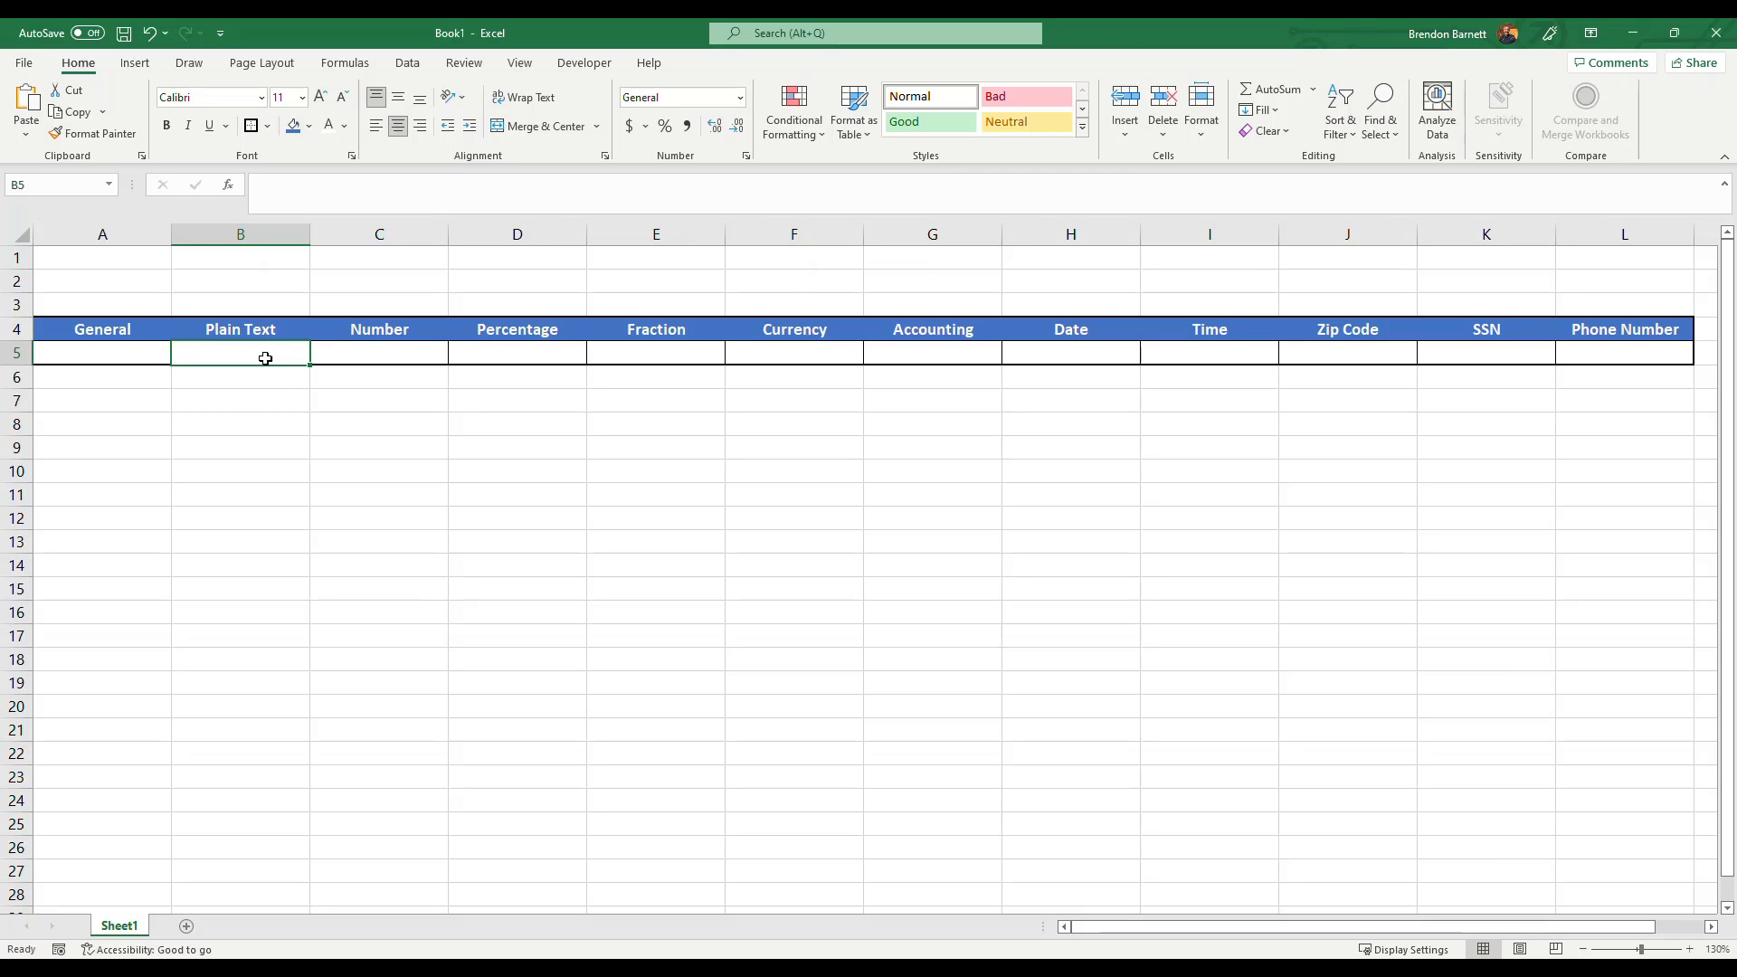
{"action": "type", "text": "0000"}
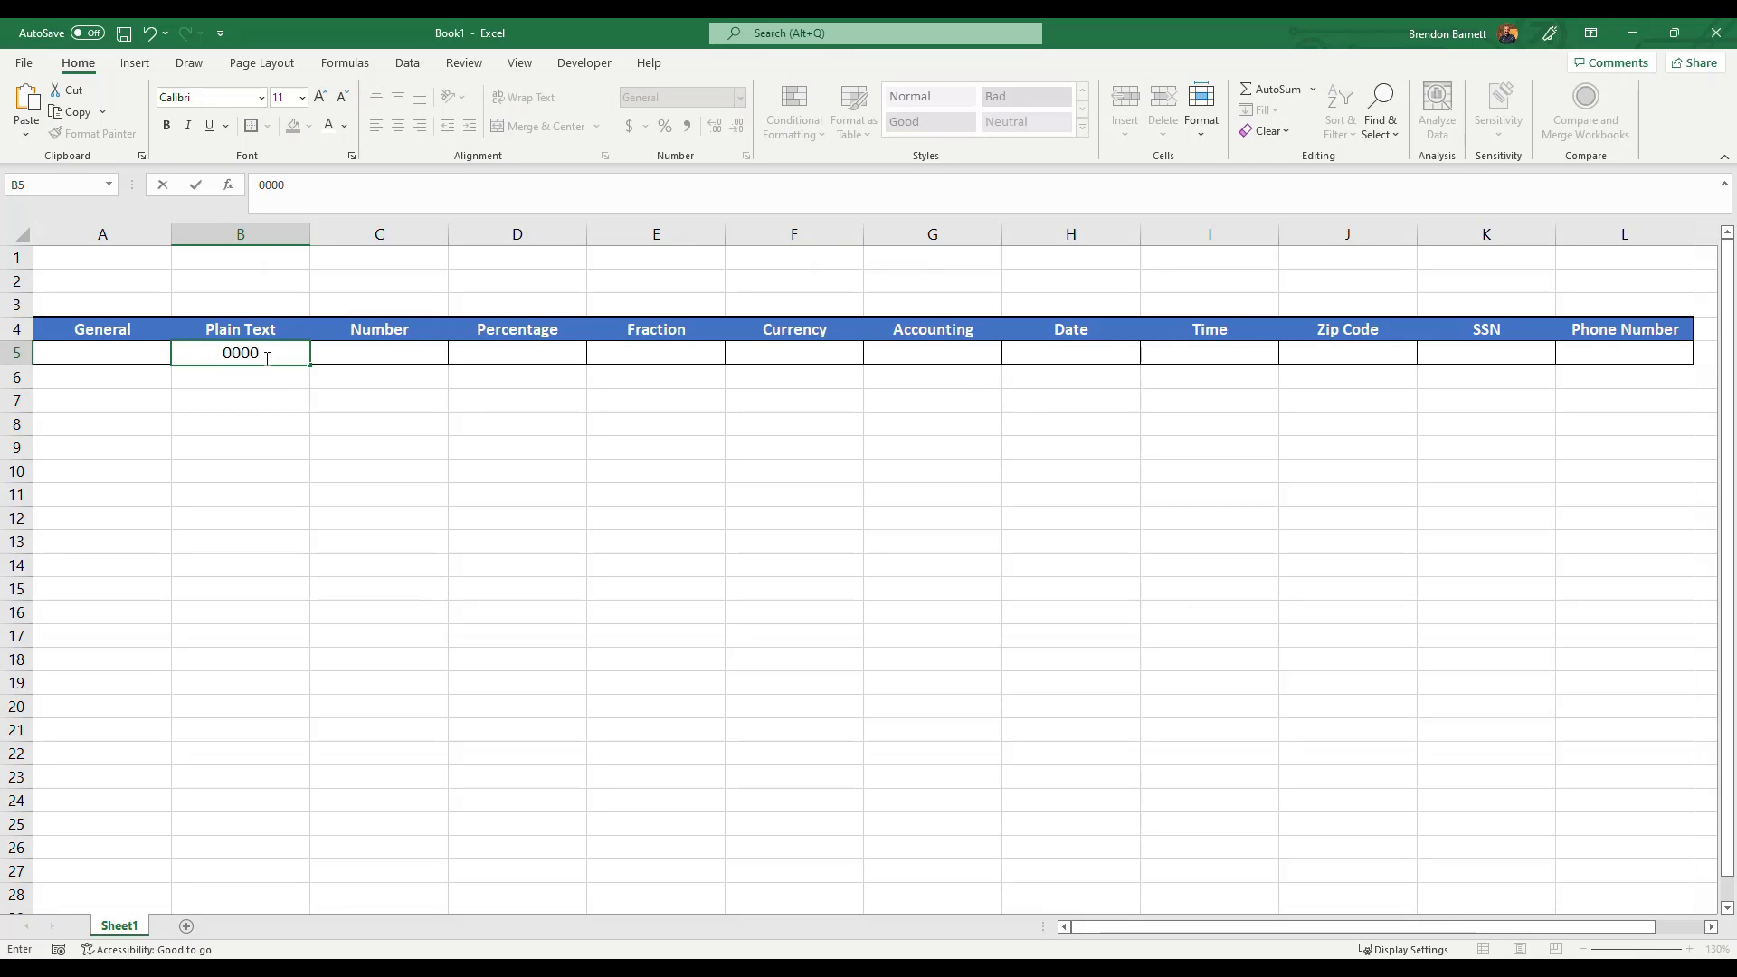
{"action": "type", "text": "123"}
{"action": "key", "text": "Return"}
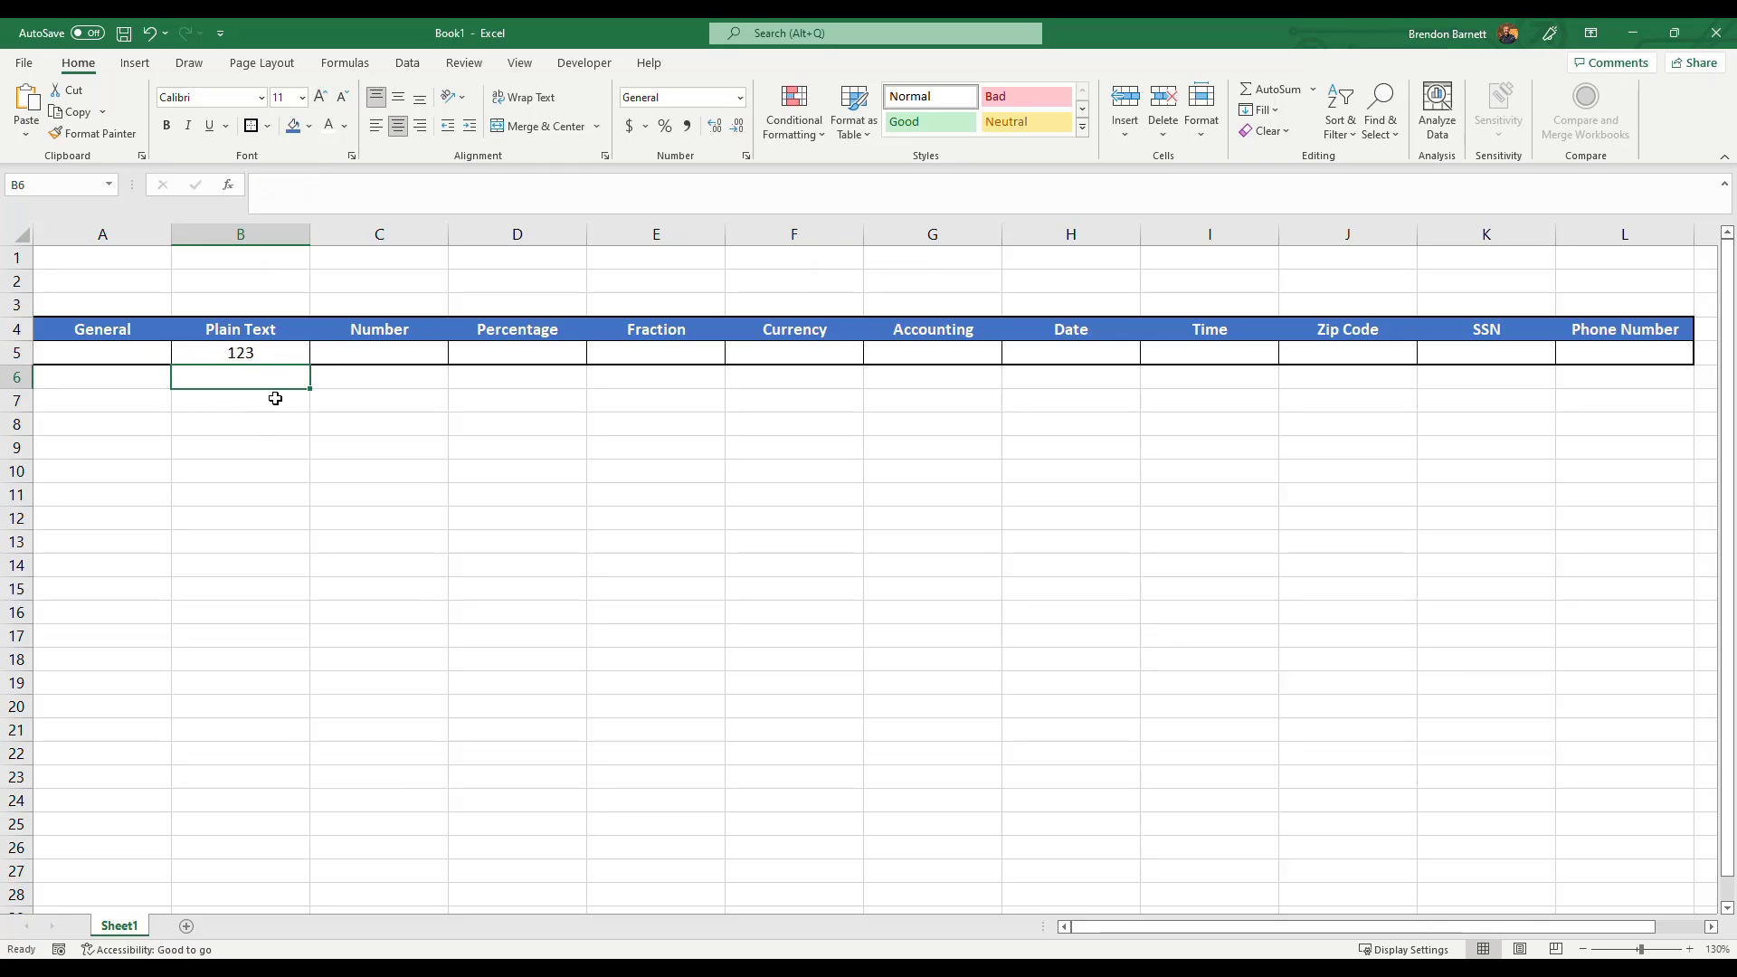
Set the number format of cell B5 to Text.
{"action": "left_click", "coordinate": [268, 355]}
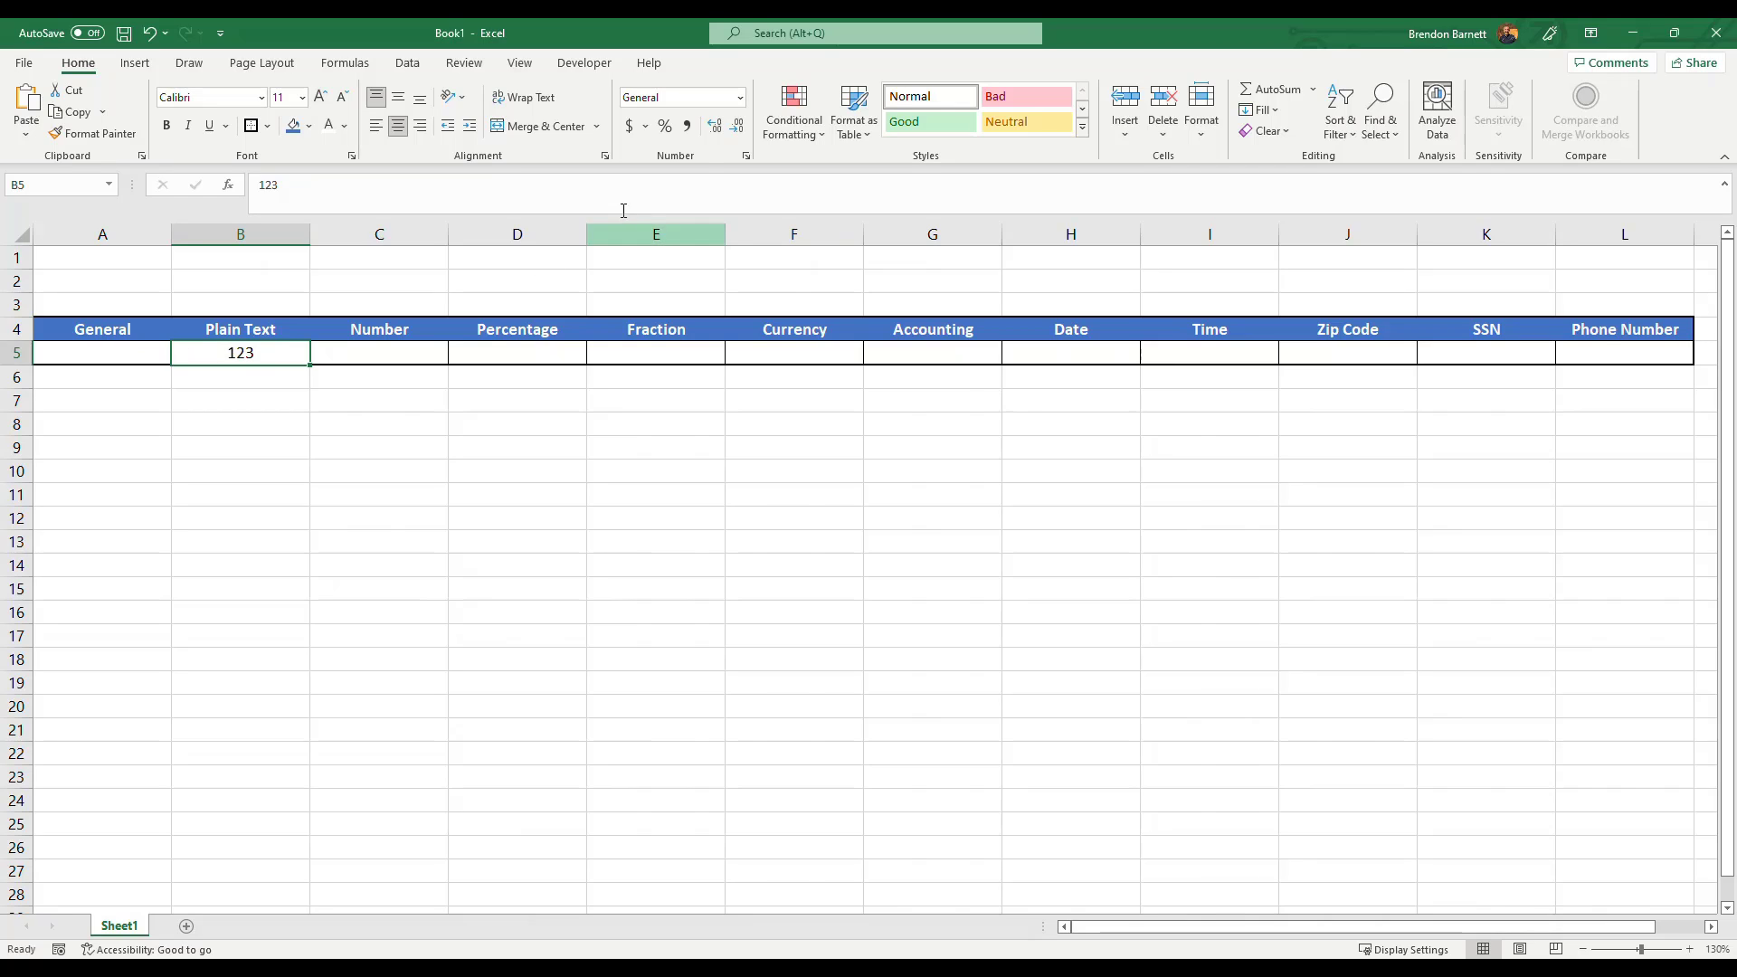
{"action": "left_click", "coordinate": [739, 99]}
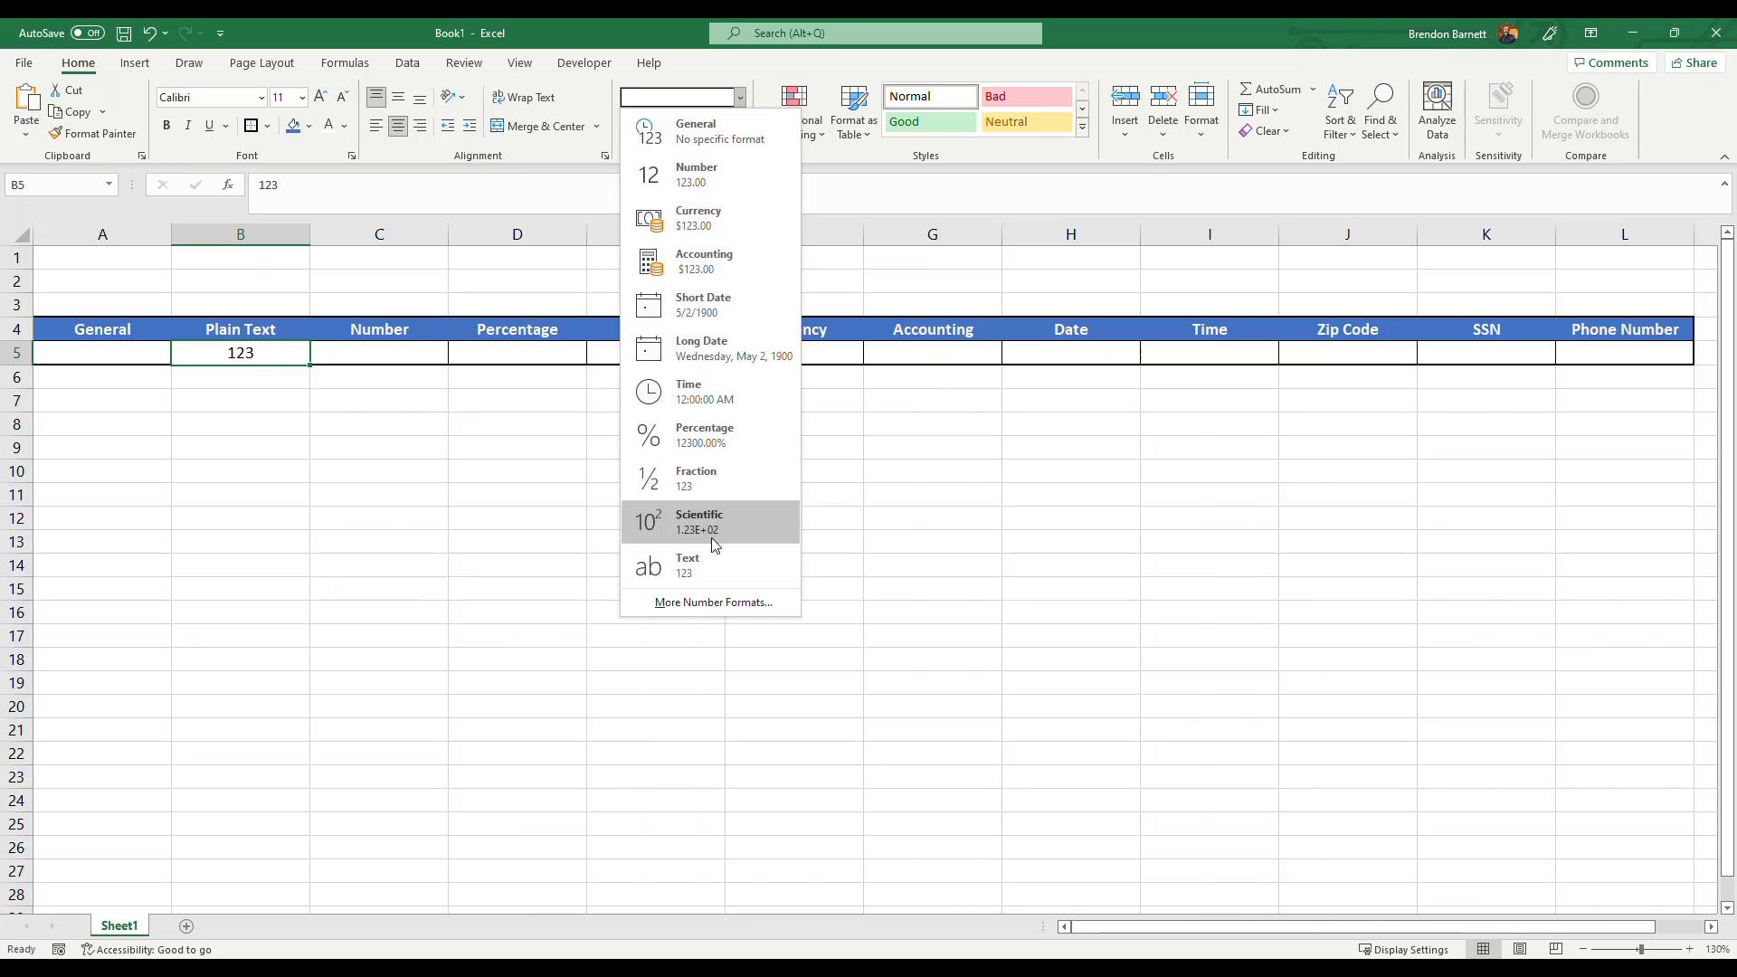
{"action": "left_click", "coordinate": [709, 570]}
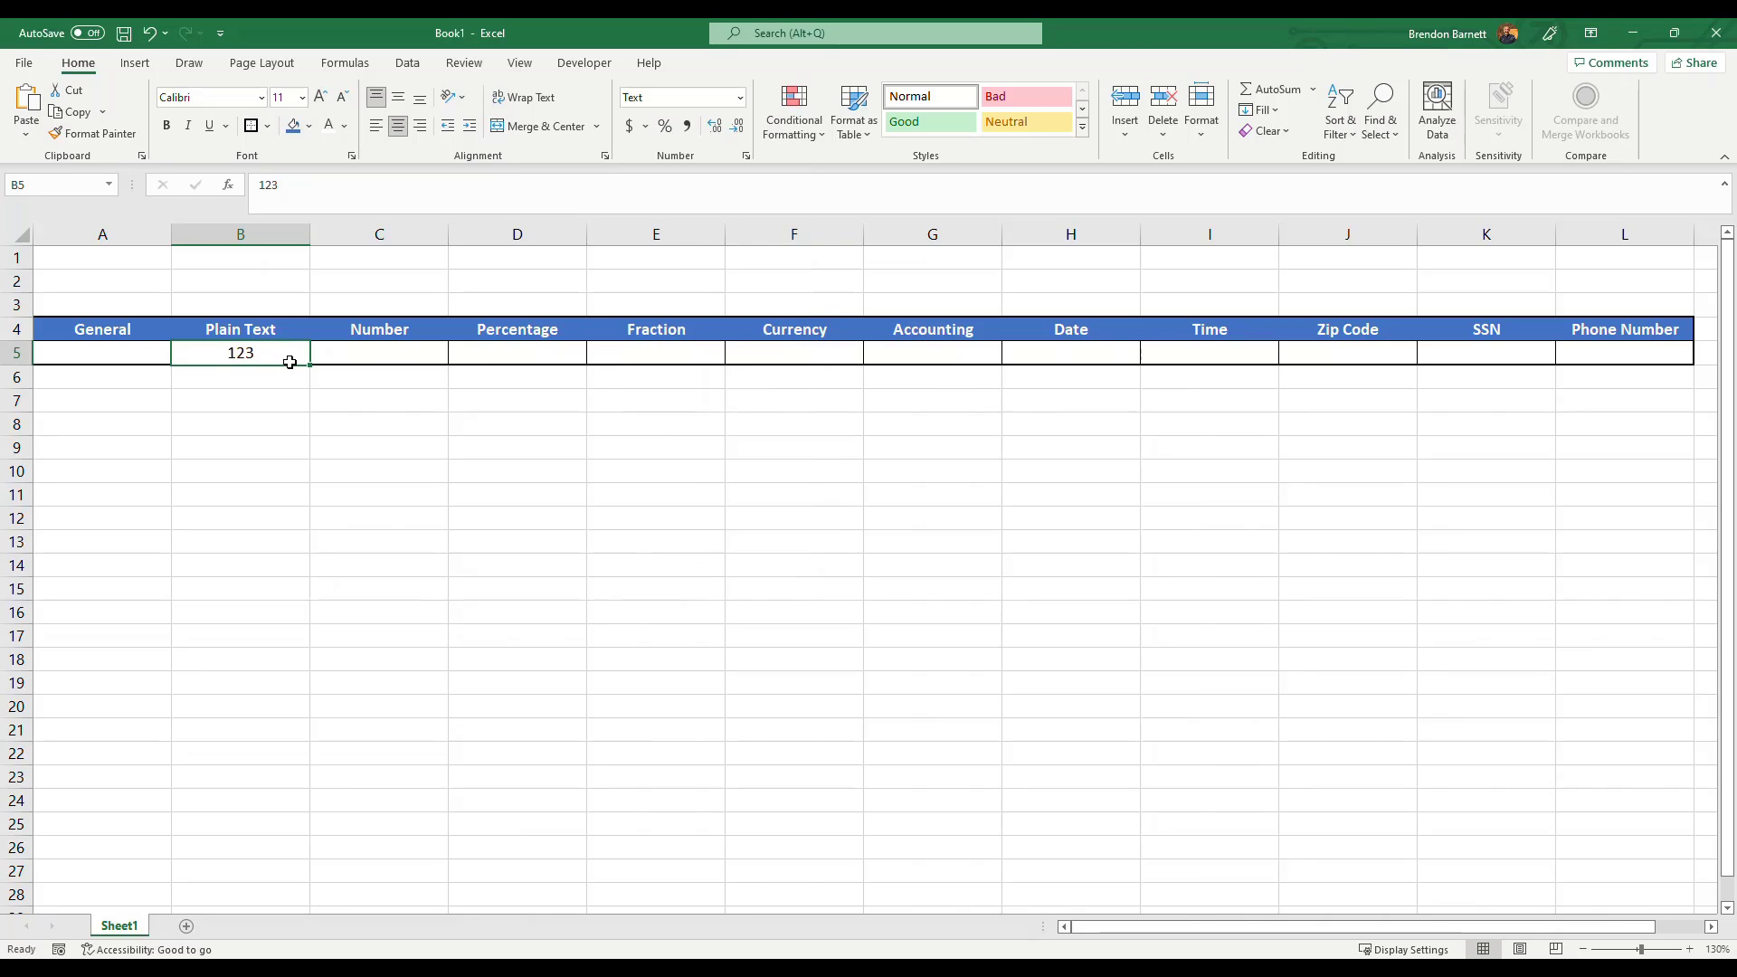
Enter 0000123 in the Text-formatted cell B5.
{"action": "type", "text": "0000123"}
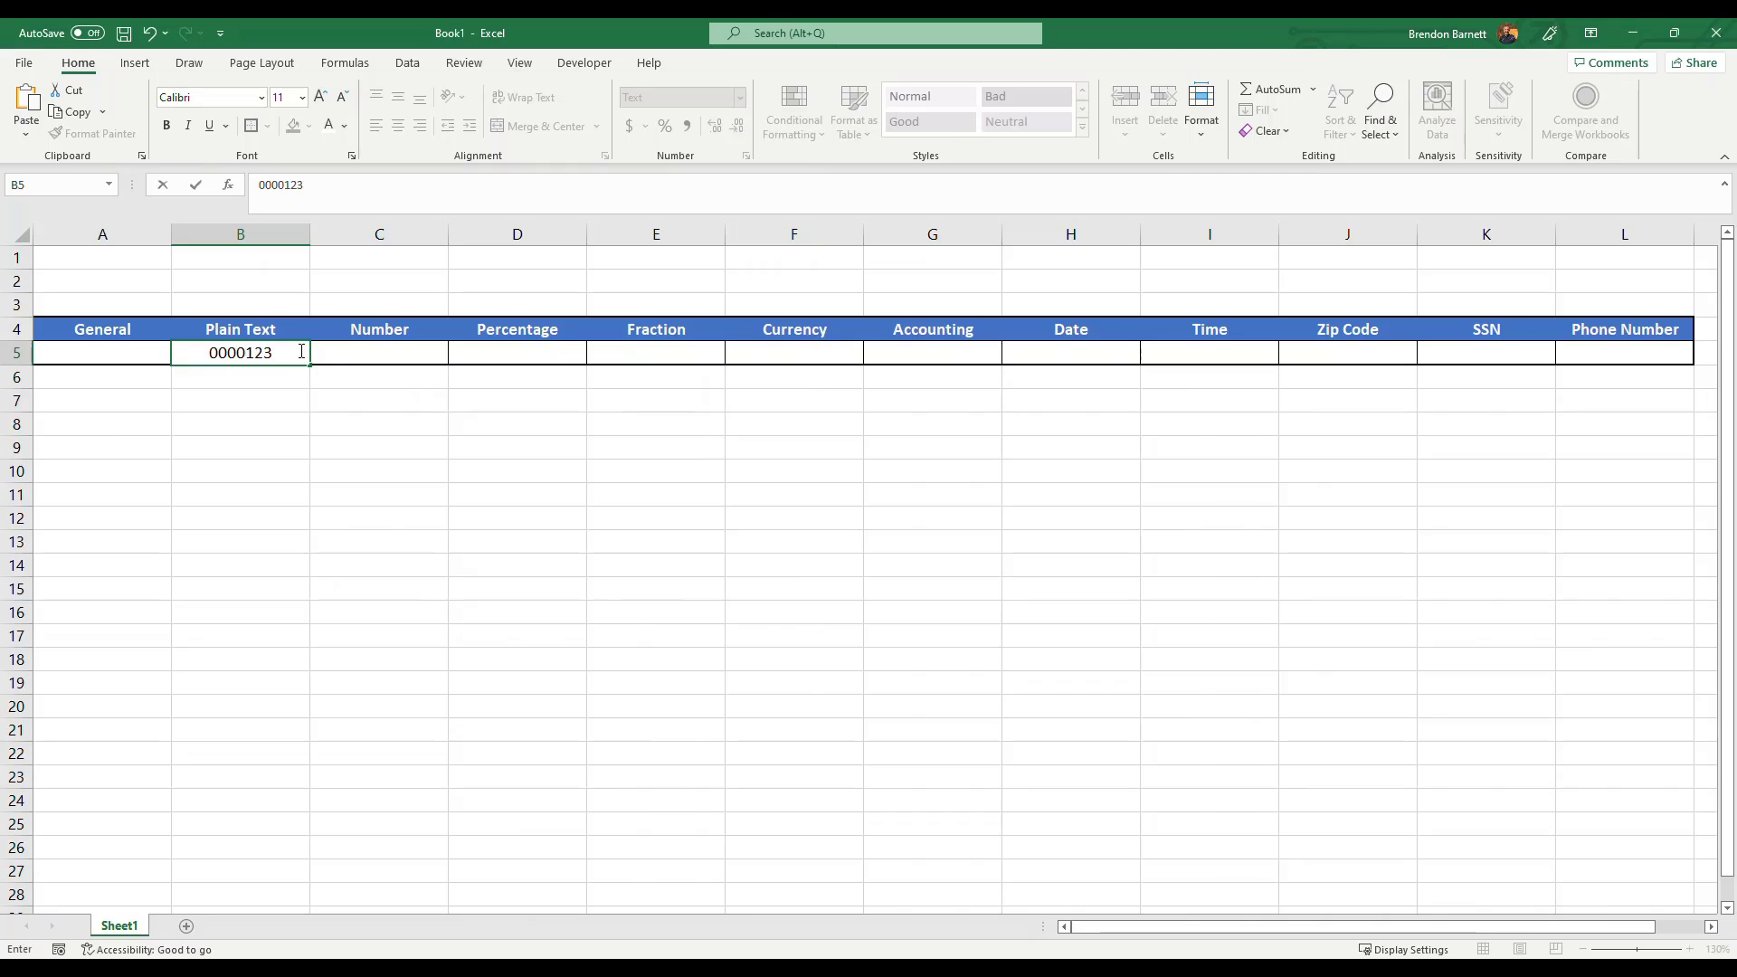
{"action": "key", "text": "ctrl+Return"}
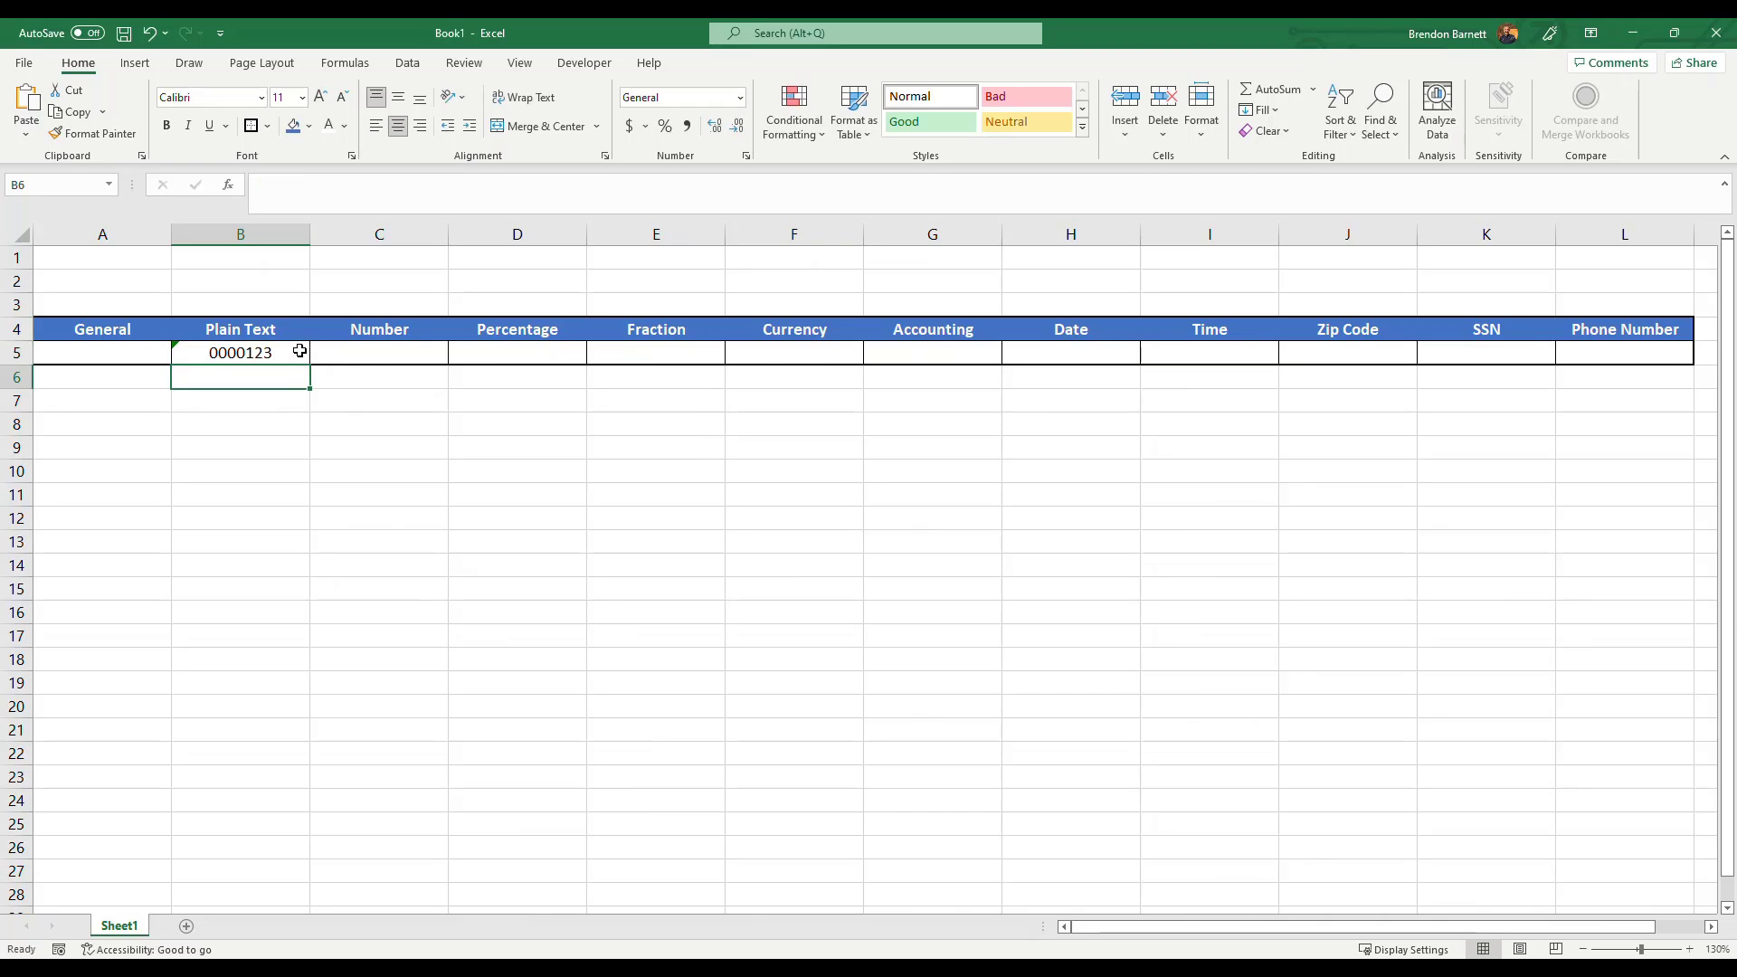
{"action": "left_click", "coordinate": [283, 399]}
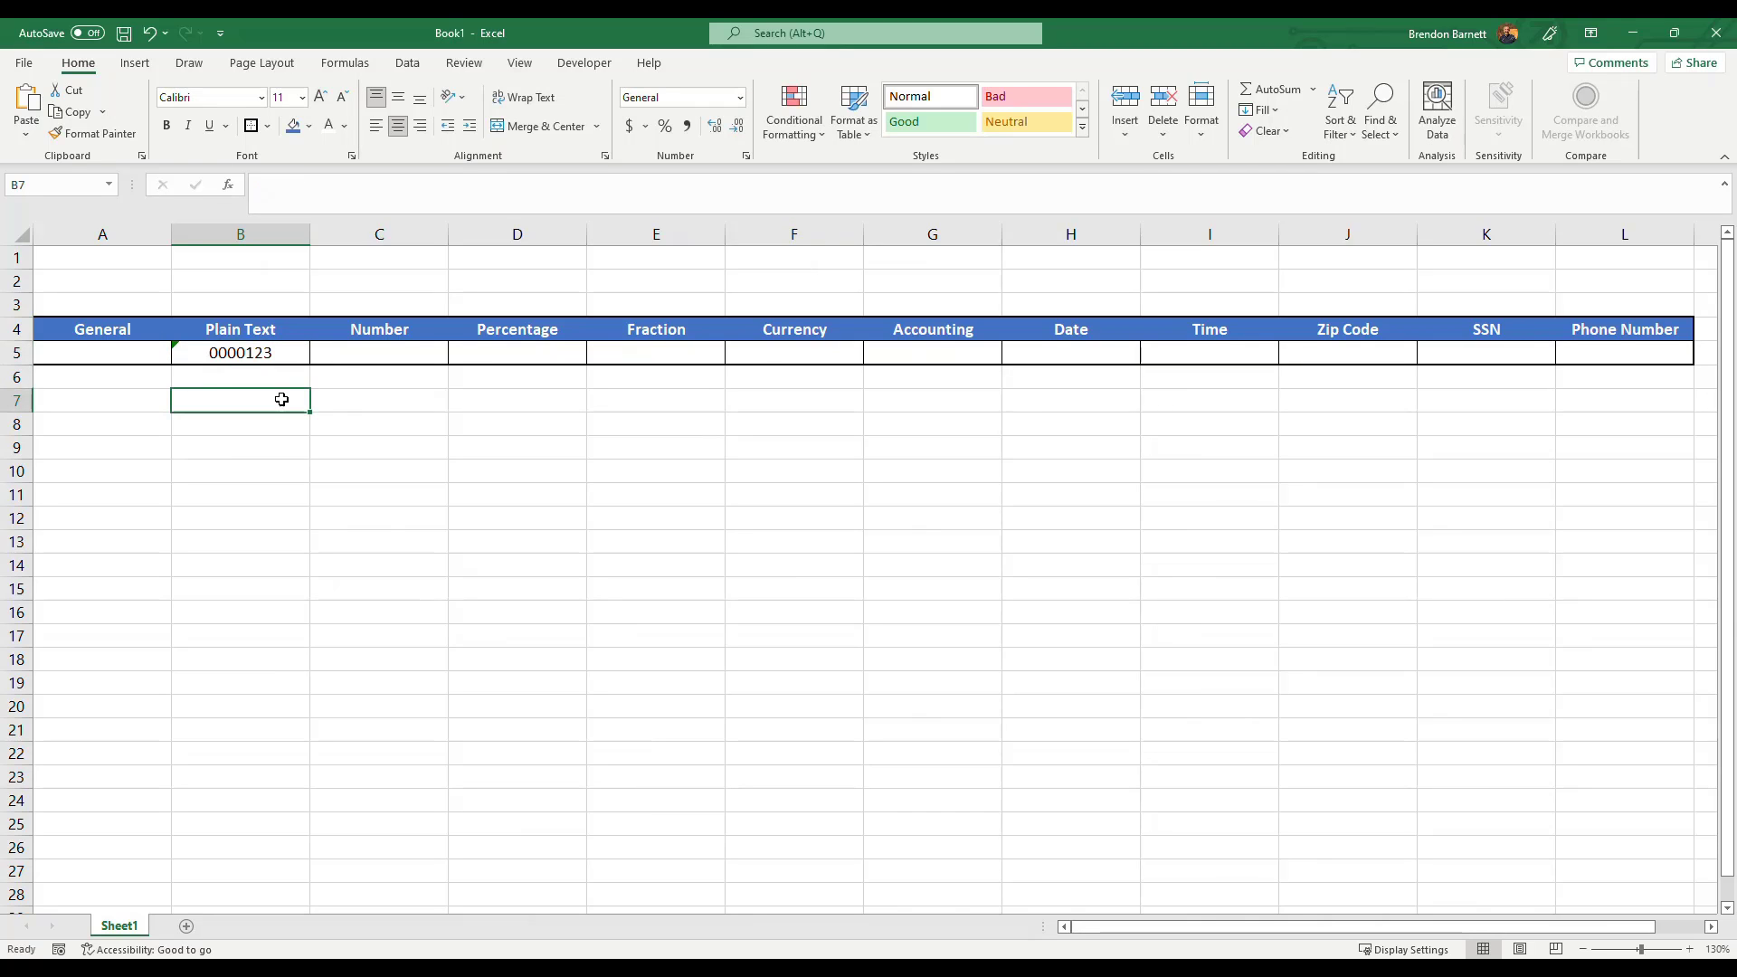
Enter 123 in the Number cell C5.
{"action": "left_click", "coordinate": [395, 352]}
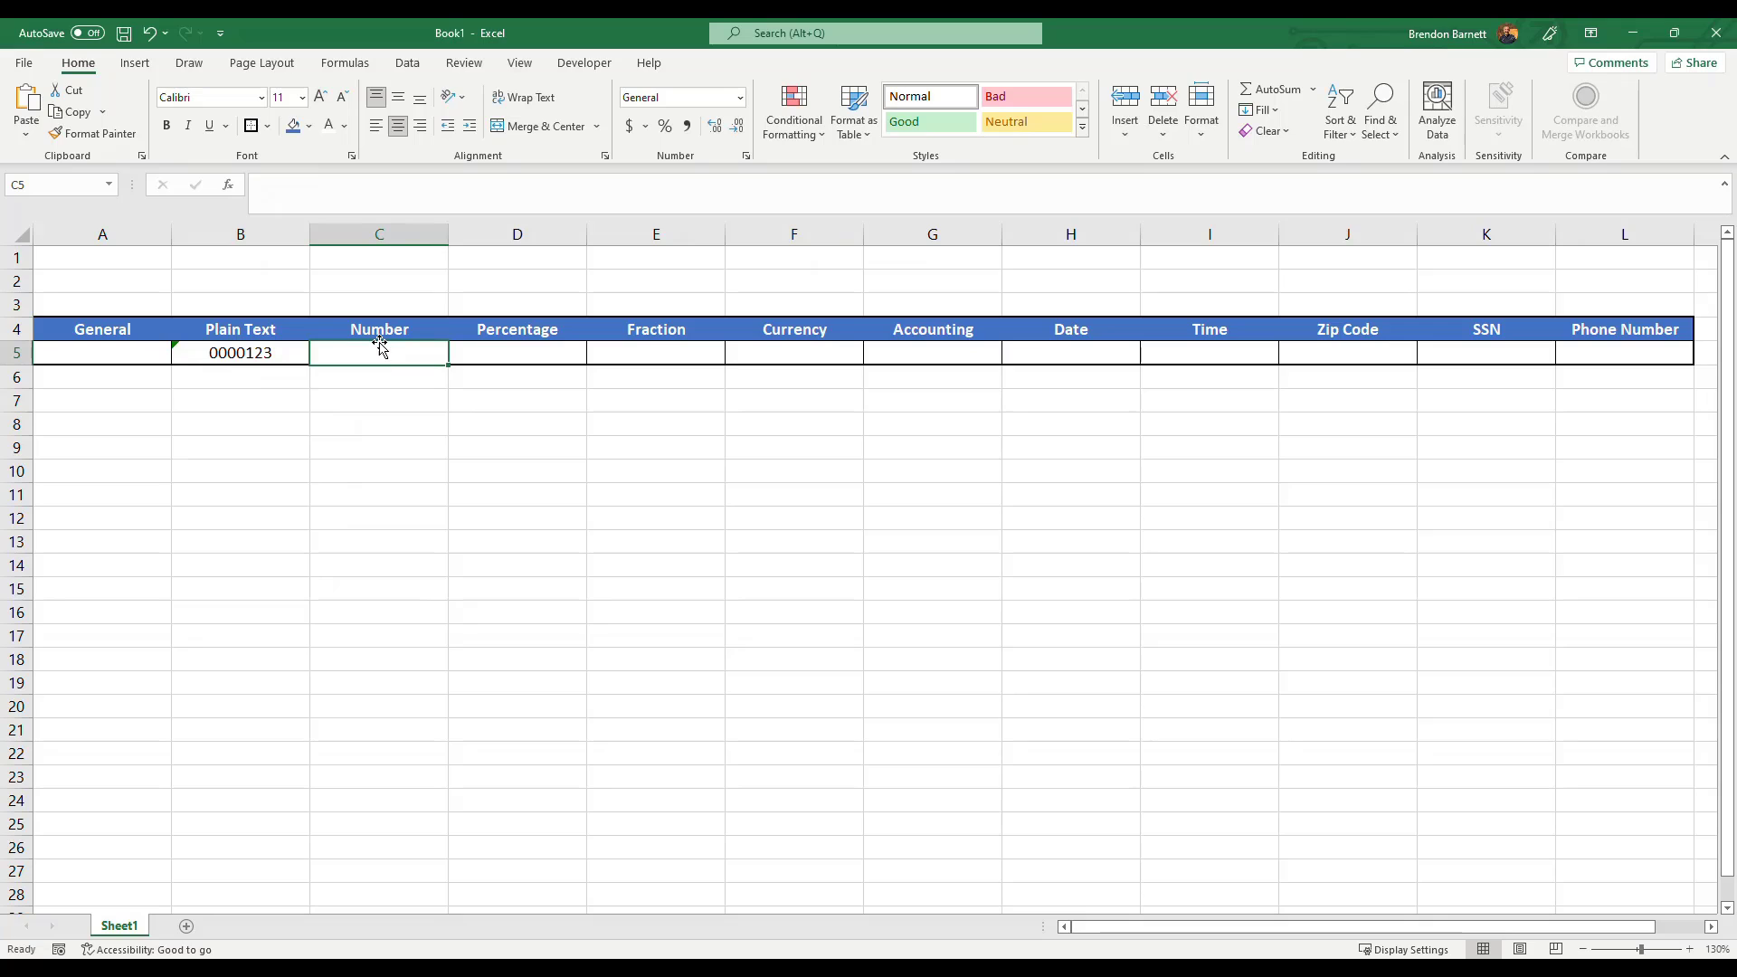
{"action": "type", "text": "123"}
{"action": "key", "text": "Return"}
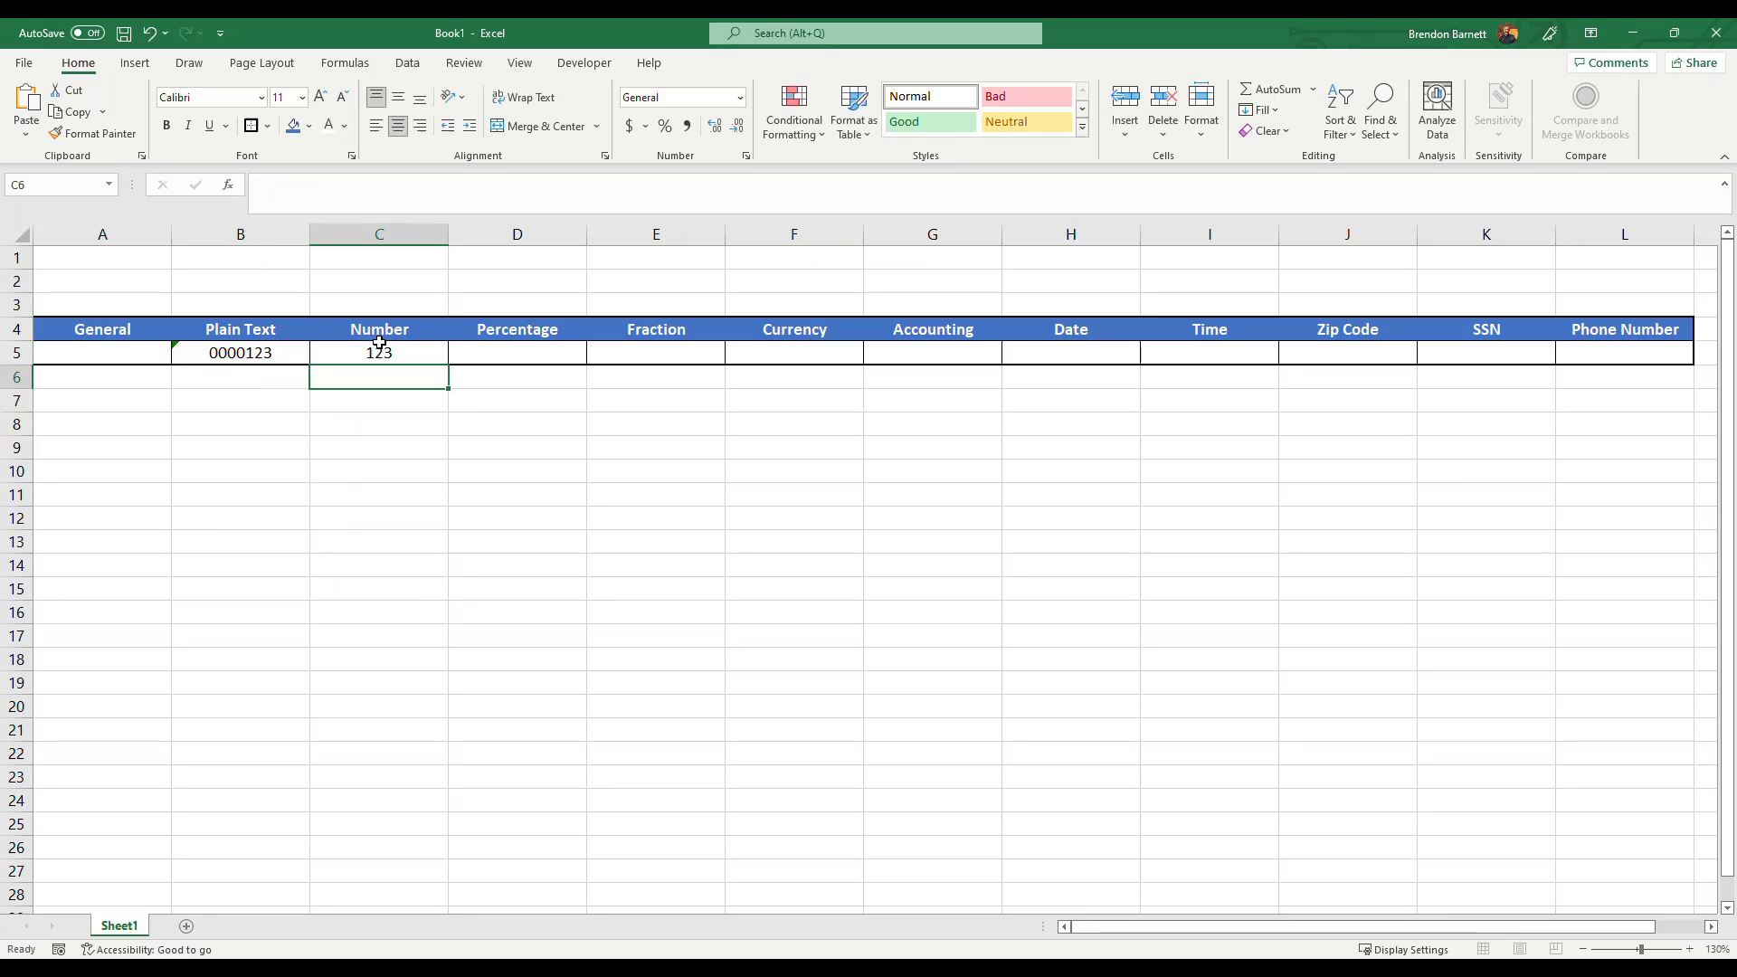
Open Format Cells for C5 and choose the Number category with 2 decimal places.
{"action": "left_click", "coordinate": [380, 348]}
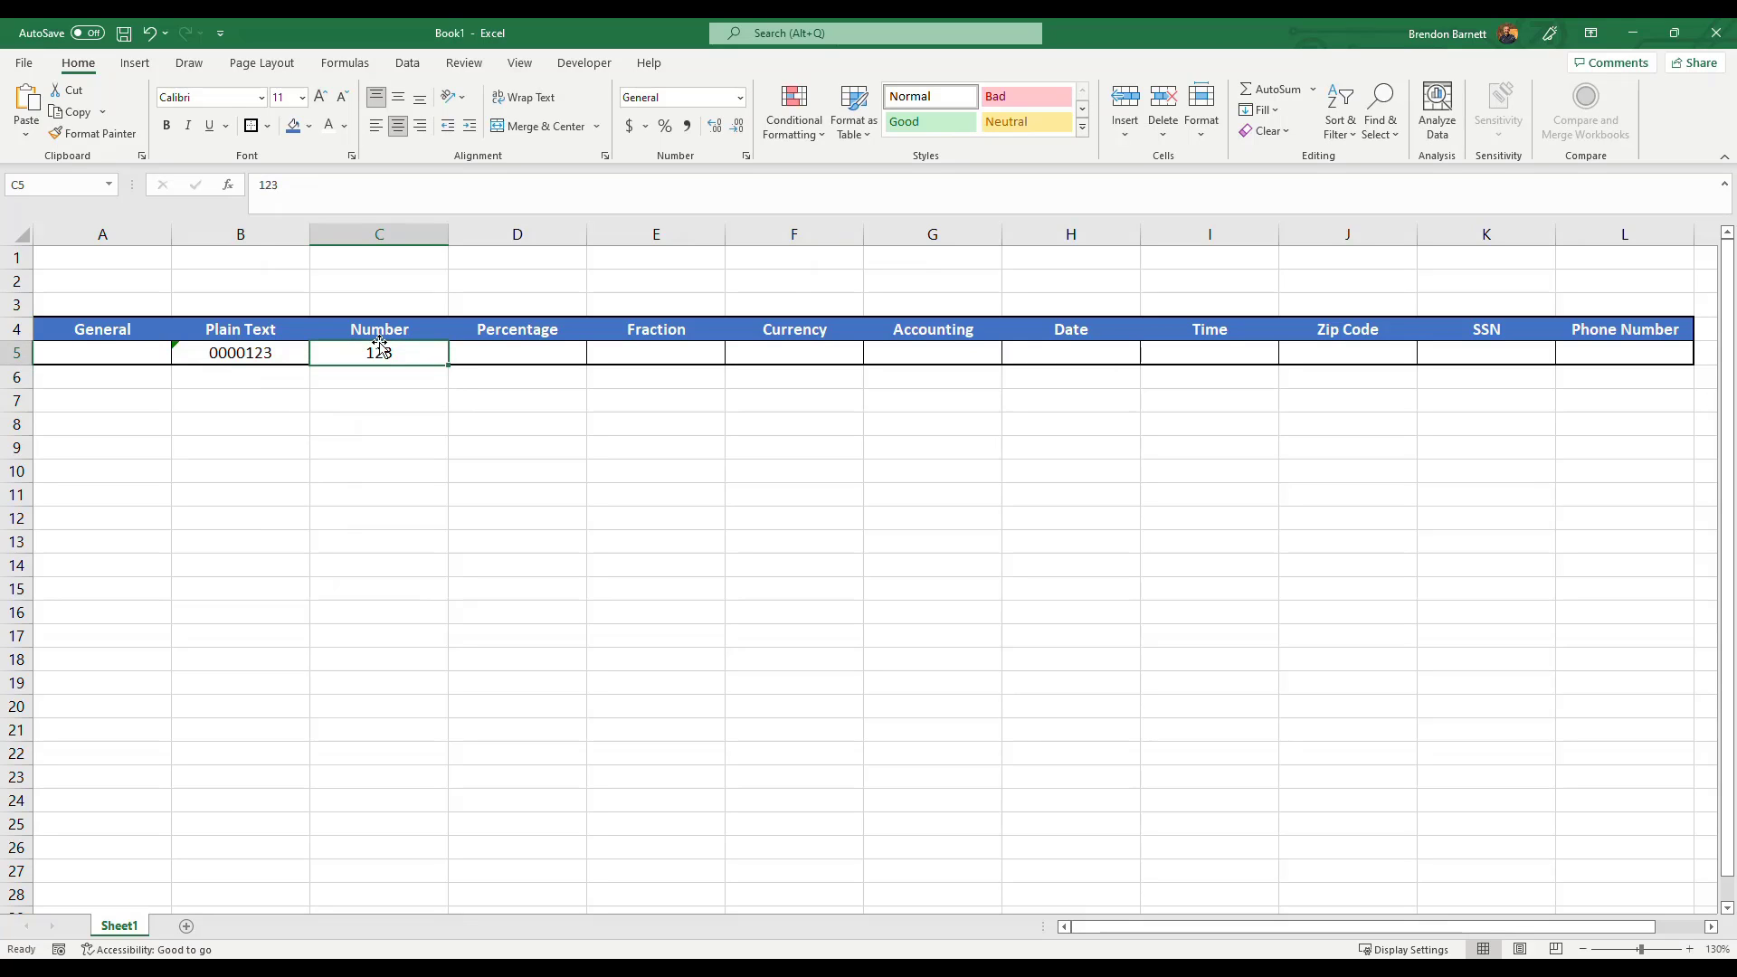
{"action": "left_click", "coordinate": [740, 99]}
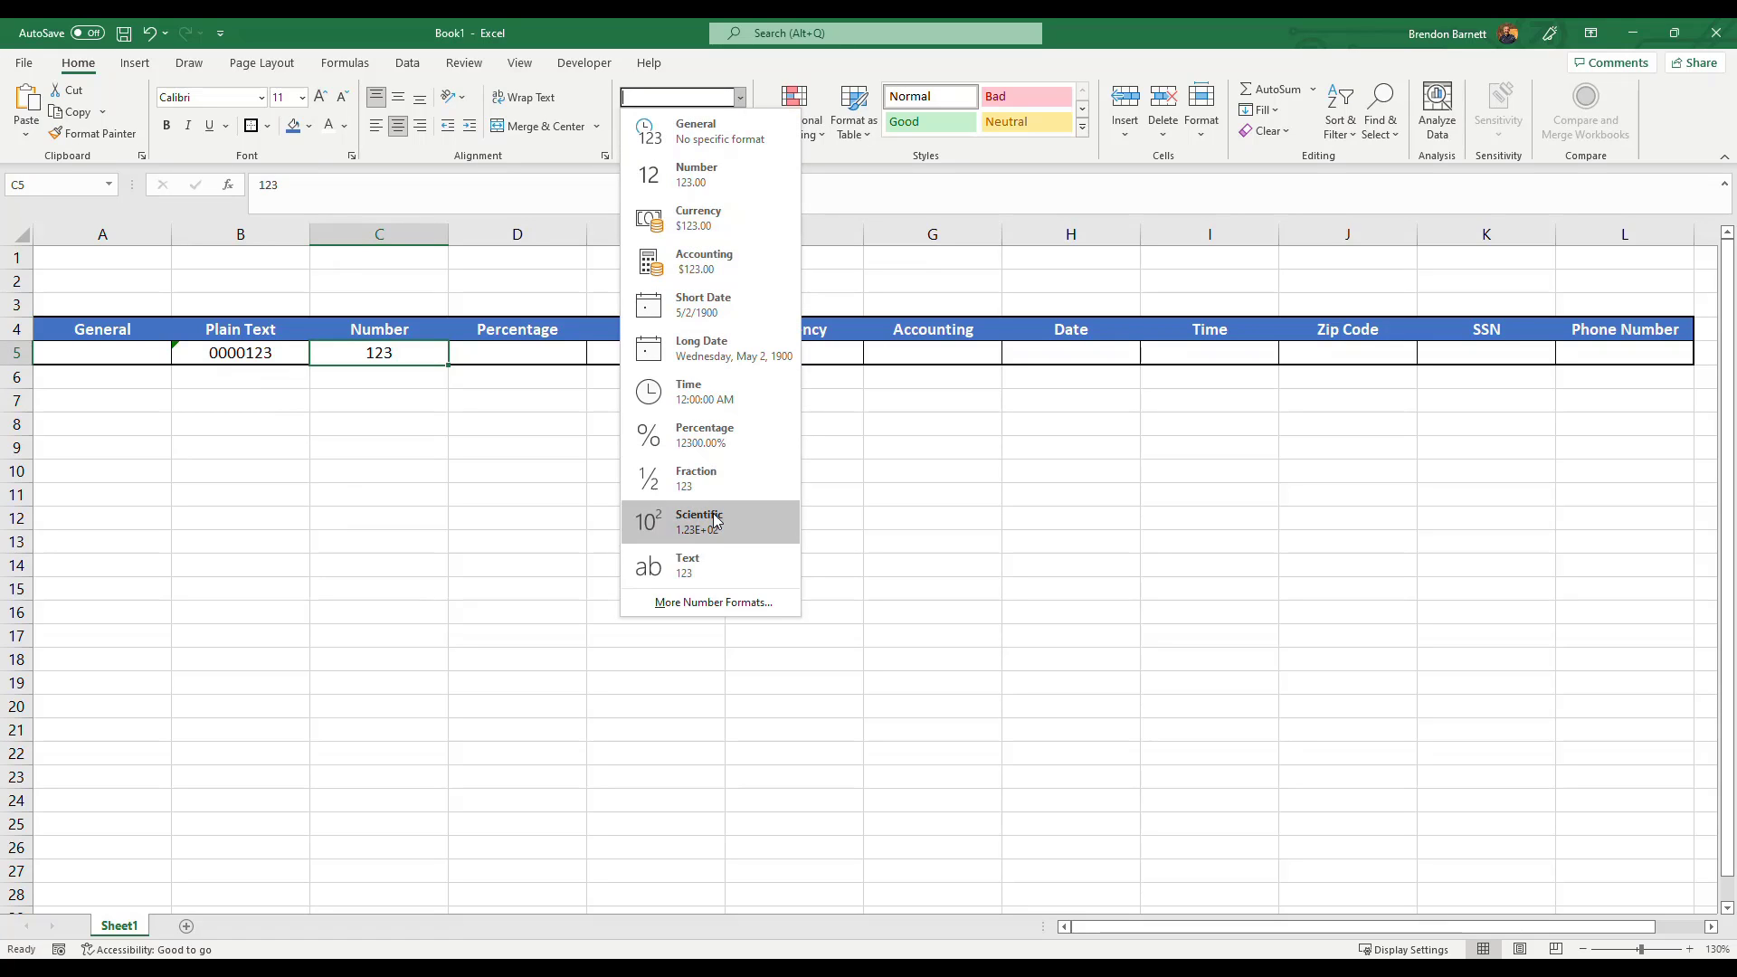
{"action": "left_click", "coordinate": [703, 604]}
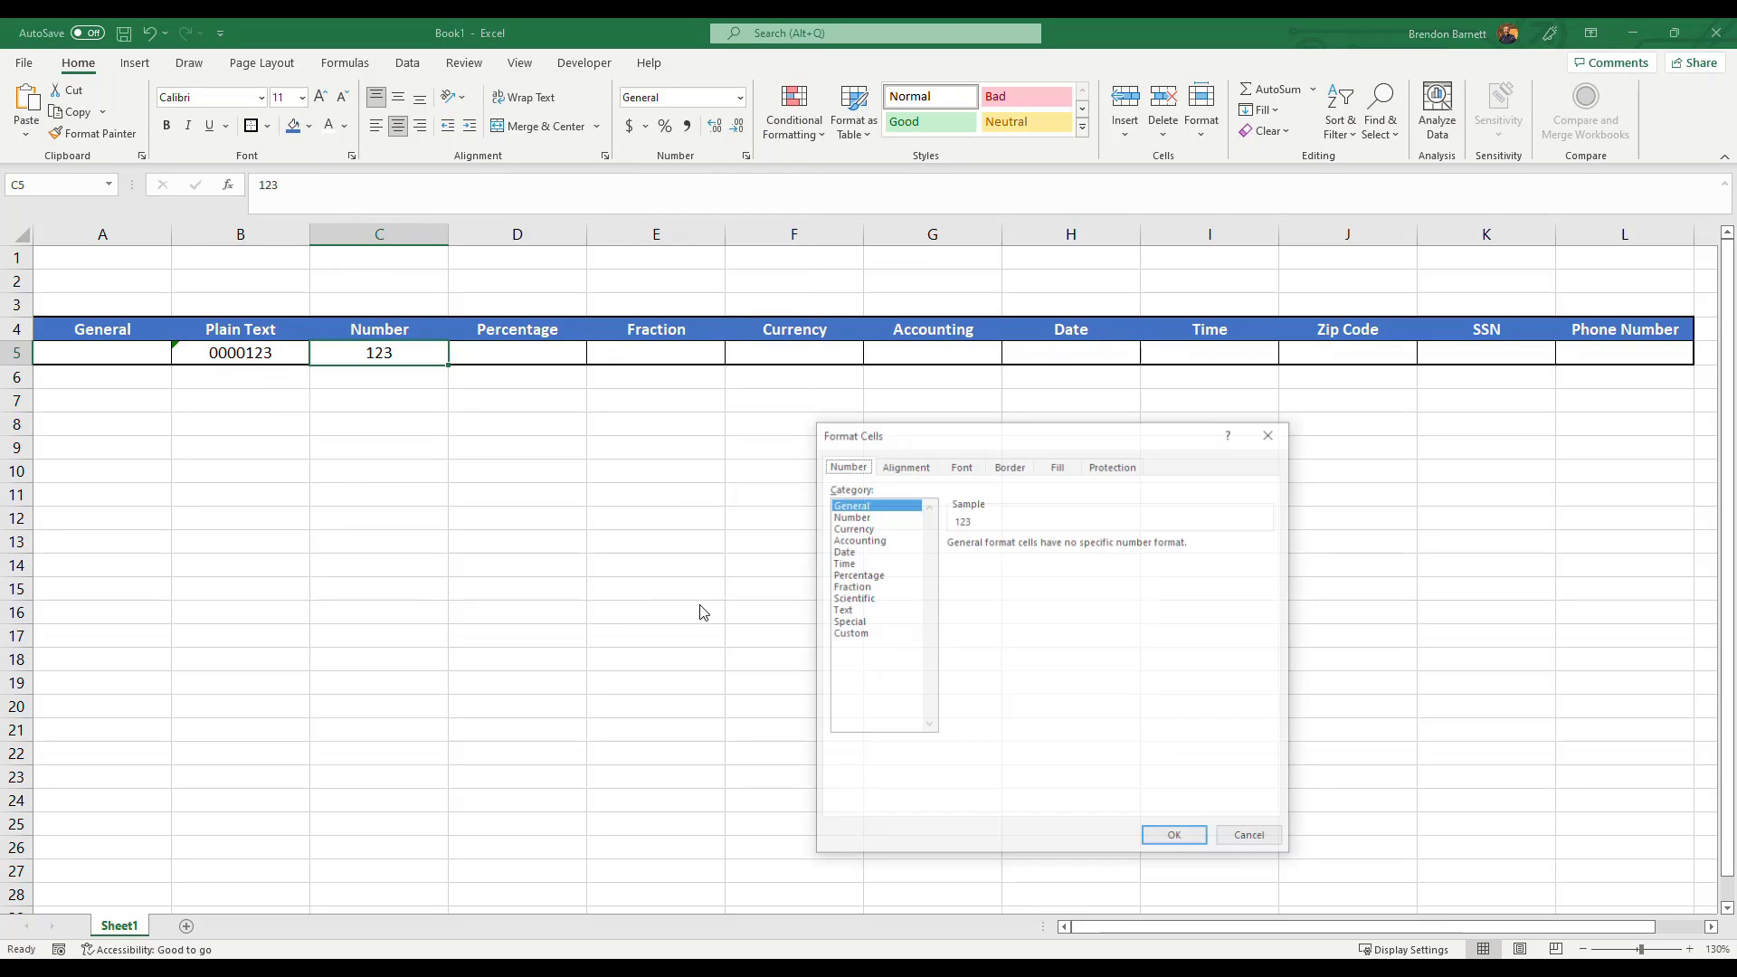
{"action": "left_click", "coordinate": [860, 516]}
{"action": "left_click_drag", "start_coordinate": [914, 435], "coordinate": [836, 299]}
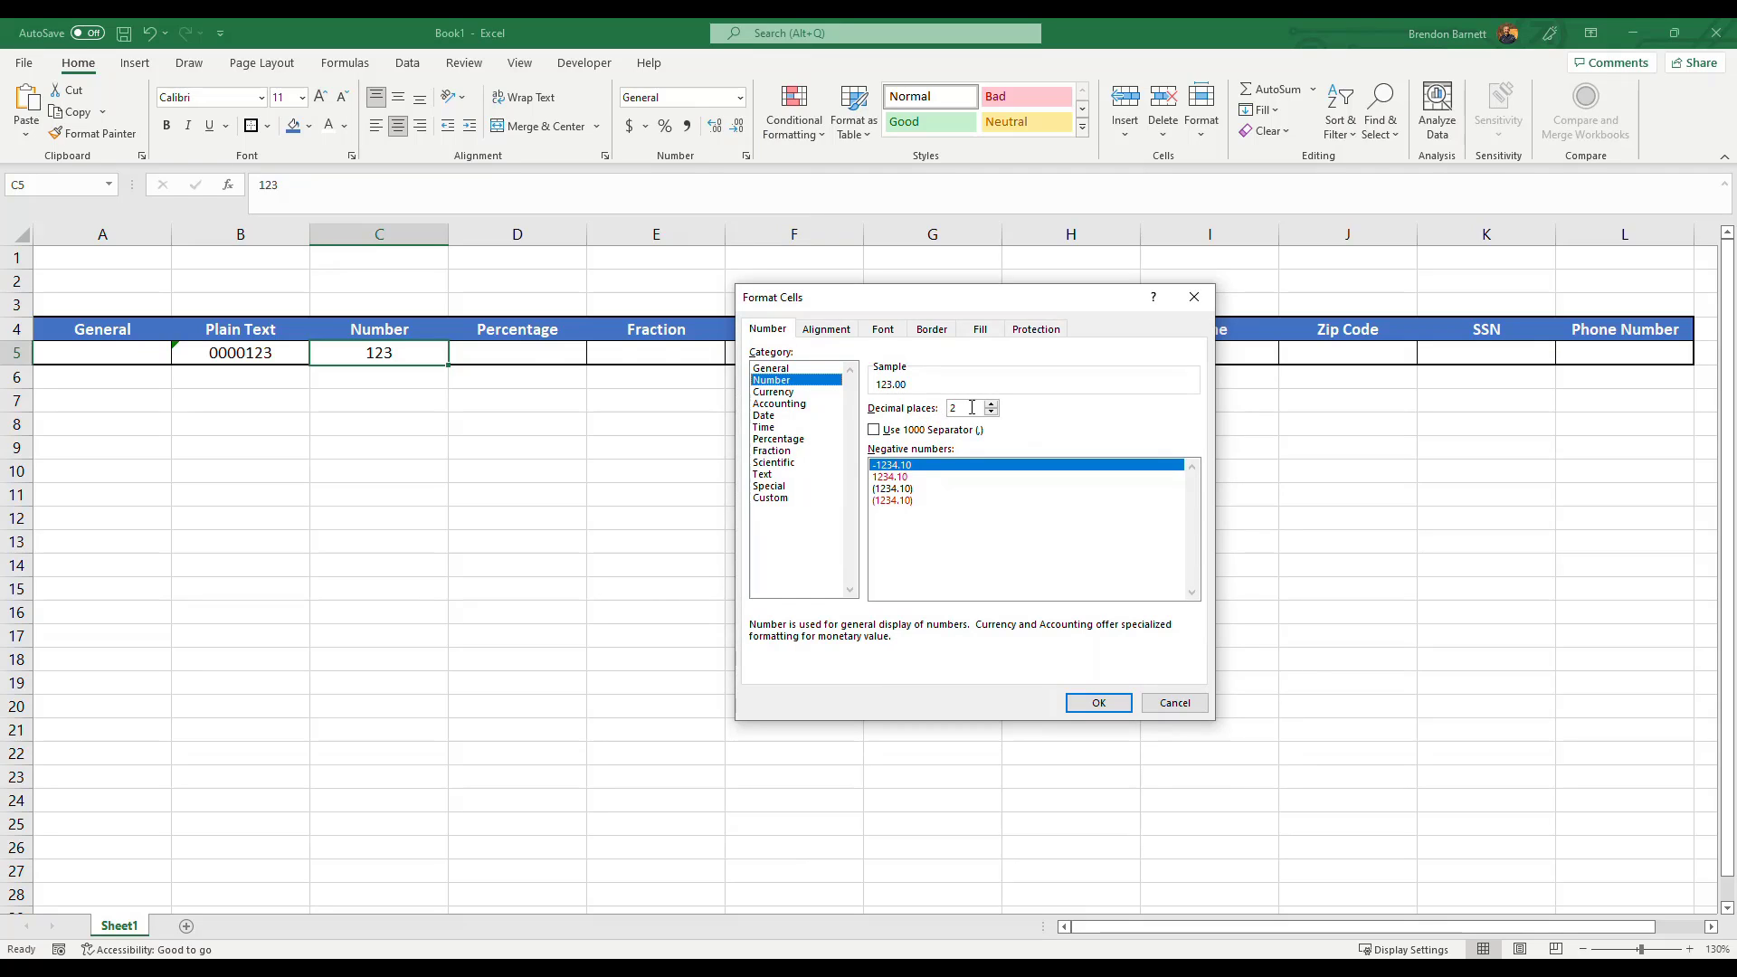
{"action": "type", "text": "8"}
{"action": "left_click", "coordinate": [992, 412]}
{"action": "left_click", "coordinate": [992, 412]}
{"action": "left_click", "coordinate": [991, 413]}
{"action": "left_click", "coordinate": [991, 412]}
{"action": "left_click", "coordinate": [992, 413]}
{"action": "left_click", "coordinate": [992, 412]}
{"action": "left_click", "coordinate": [992, 412]}
{"action": "left_click", "coordinate": [992, 413]}
{"action": "left_click", "coordinate": [992, 404]}
{"action": "left_click", "coordinate": [991, 404]}
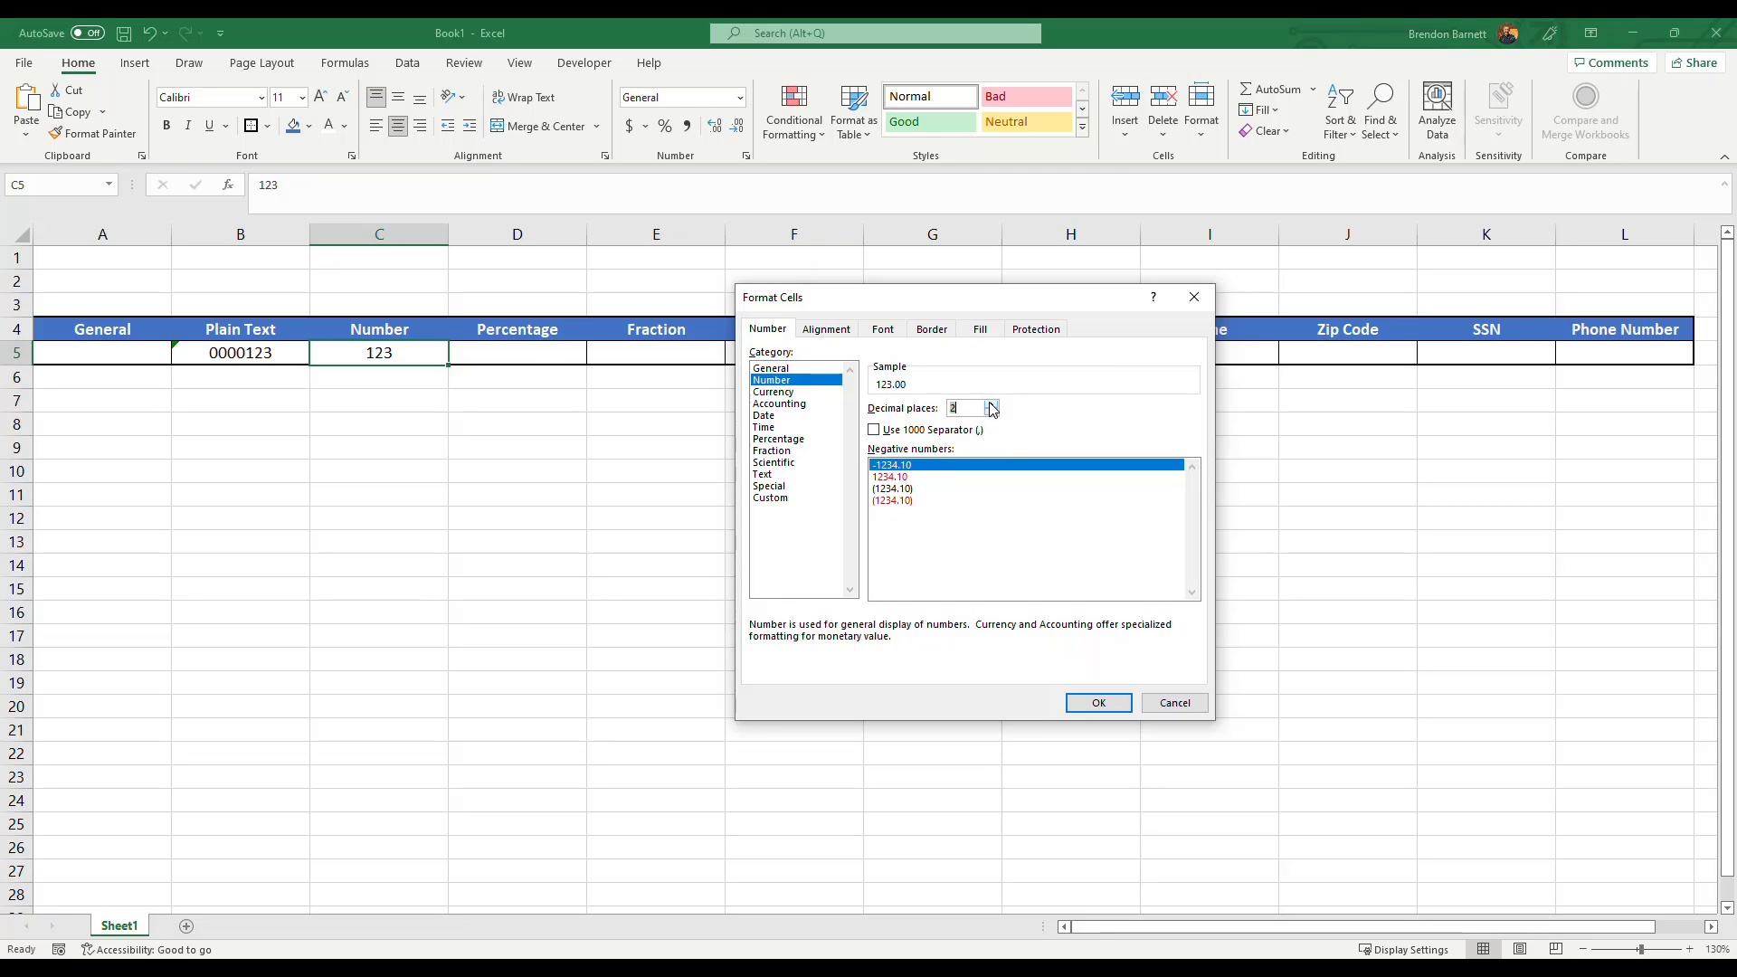
Enable the 1000 separator, choose red parenthesized negative numbers, and apply the format.
{"action": "left_click", "coordinate": [874, 431]}
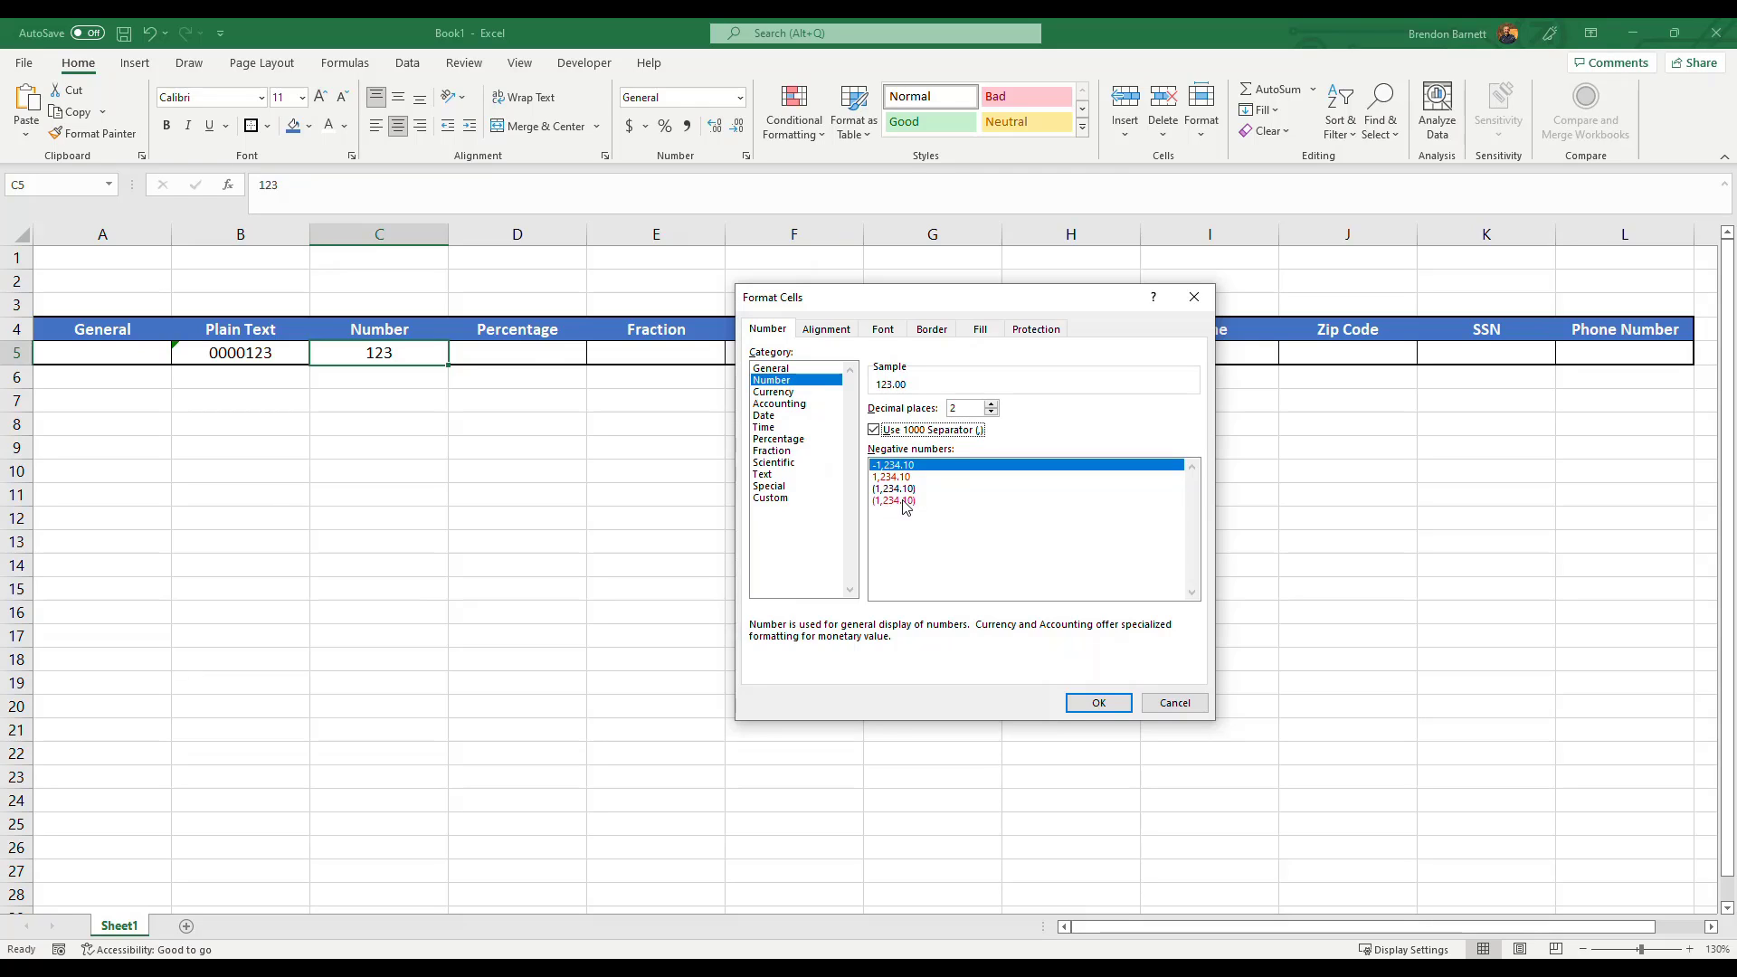
{"action": "left_click", "coordinate": [898, 502]}
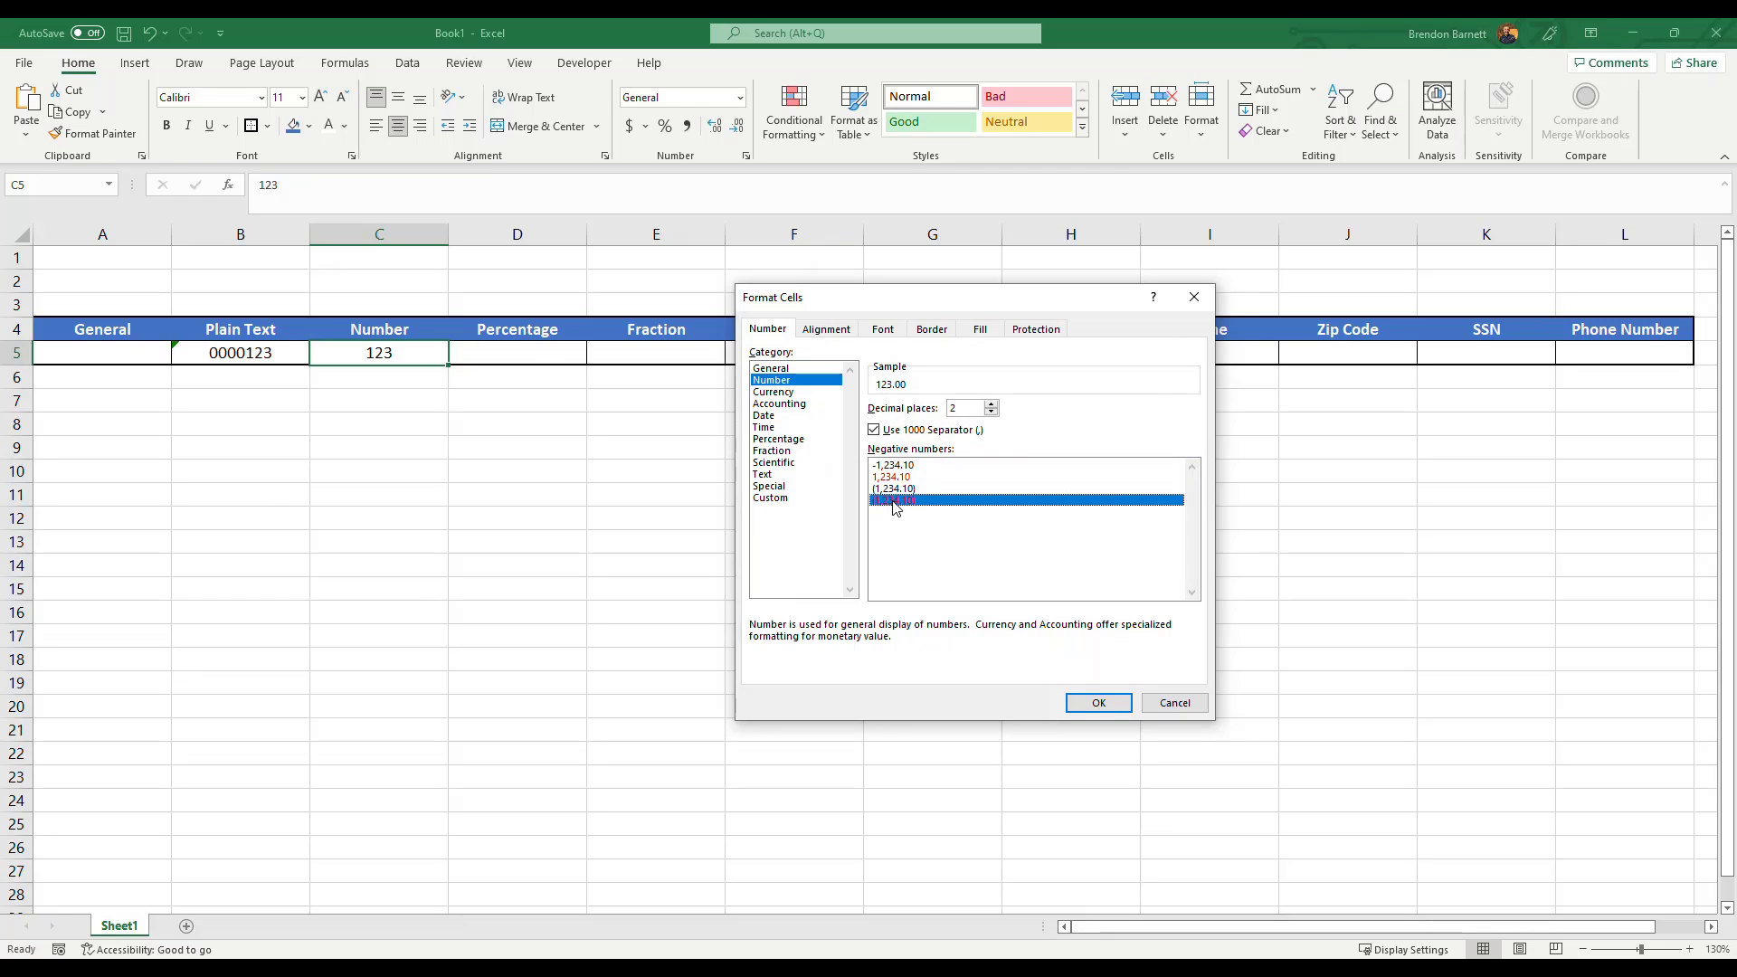
{"action": "left_click", "coordinate": [1100, 705]}
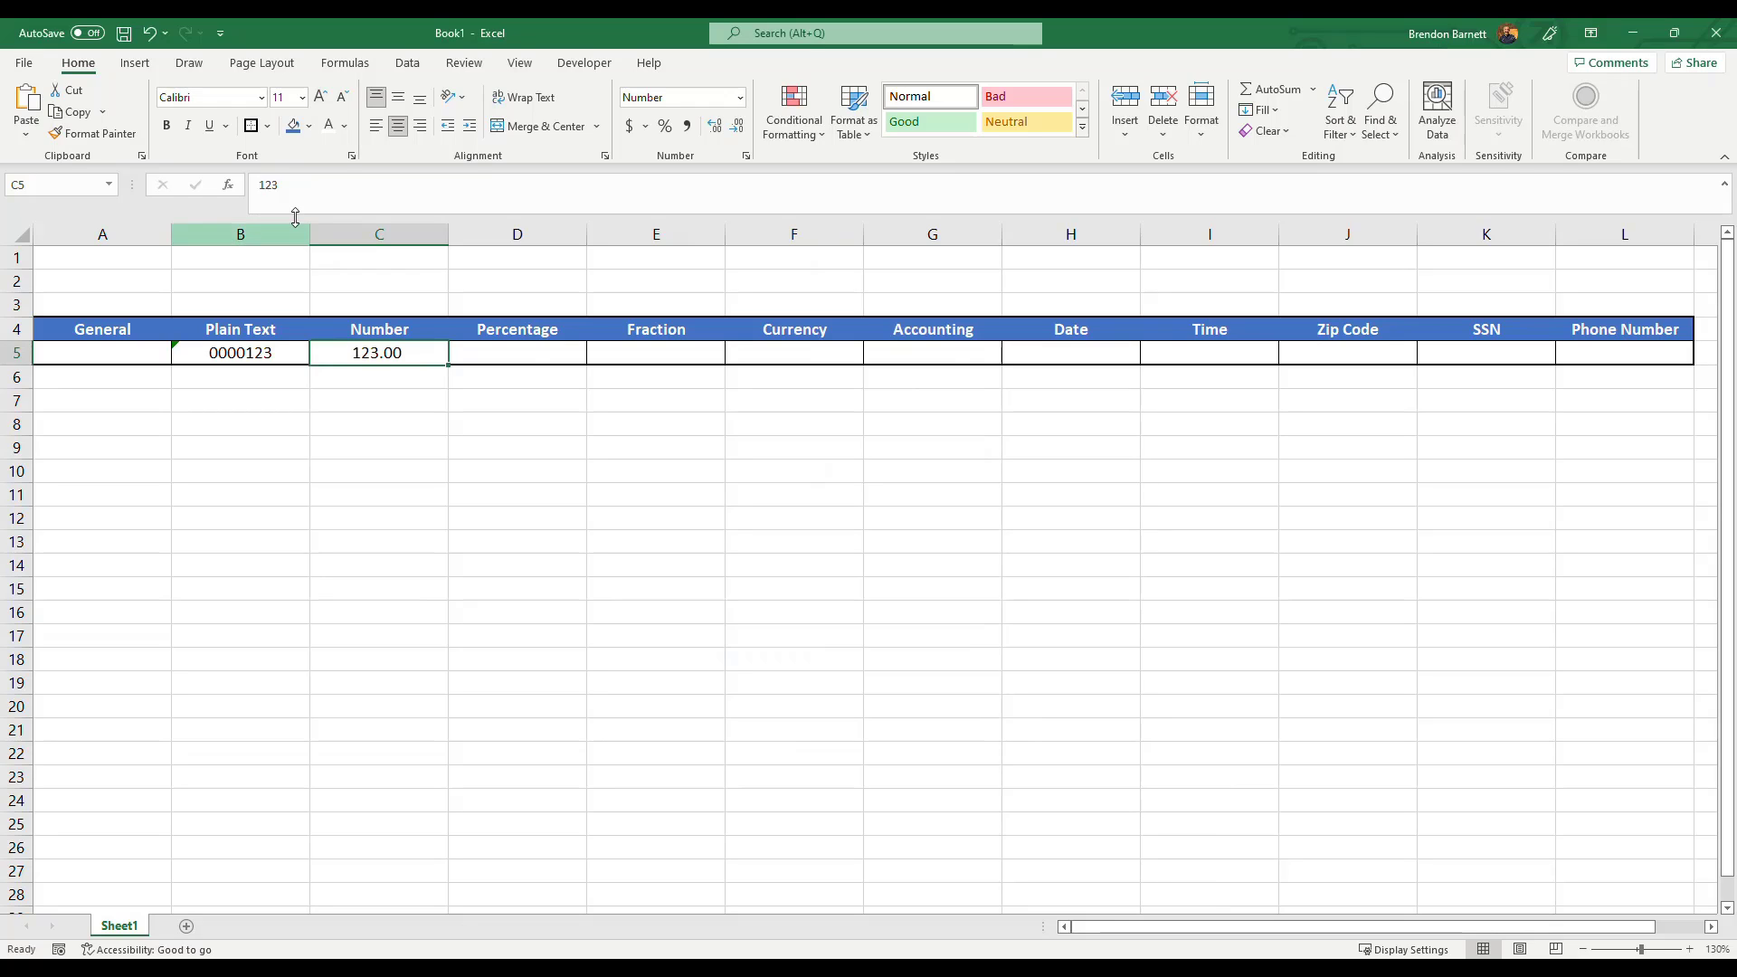
{"action": "double_click", "coordinate": [352, 352]}
{"action": "left_click", "coordinate": [387, 443]}
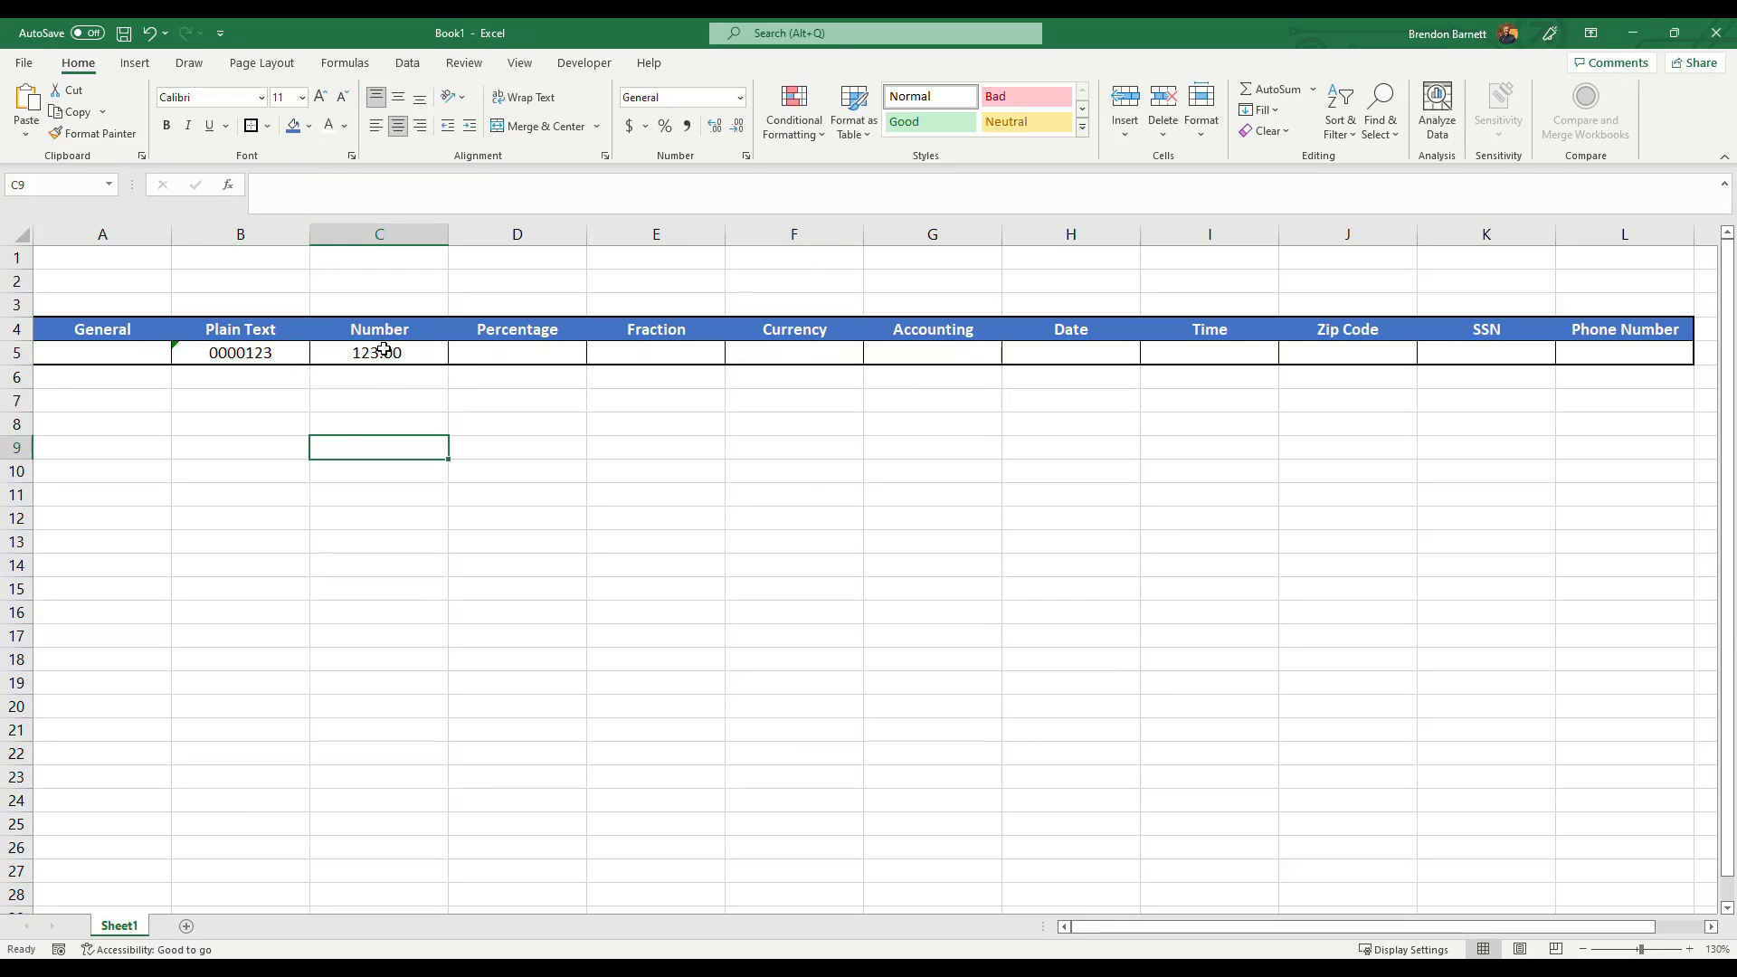
Increase and then decrease the number of decimal places shown in cell C5.
{"action": "left_click", "coordinate": [384, 350]}
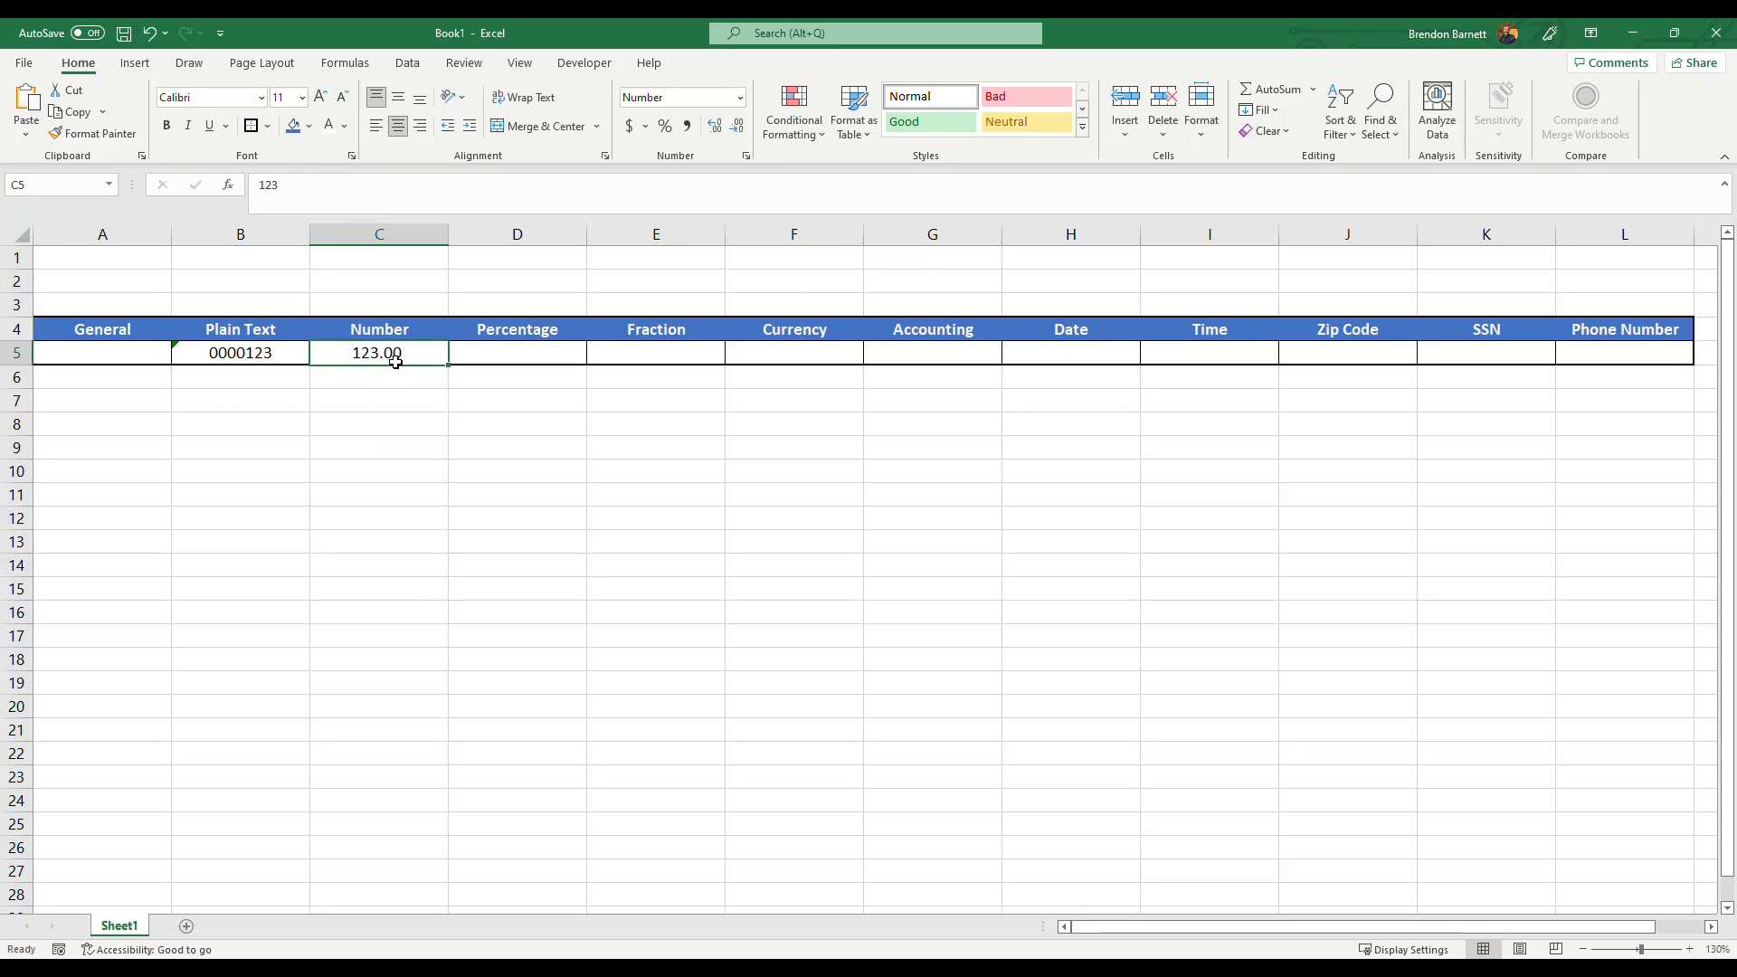
{"action": "left_click", "coordinate": [724, 135]}
{"action": "left_click", "coordinate": [724, 136]}
{"action": "left_click", "coordinate": [723, 136]}
{"action": "left_click", "coordinate": [724, 136]}
{"action": "left_click", "coordinate": [738, 125]}
{"action": "left_click", "coordinate": [738, 126]}
{"action": "left_click", "coordinate": [738, 126]}
{"action": "left_click", "coordinate": [739, 126]}
{"action": "left_click", "coordinate": [738, 126]}
{"action": "left_click", "coordinate": [739, 125]}
Enter -123 in the Number cell C5.
{"action": "type", "text": "-123"}
{"action": "key", "text": "Return"}
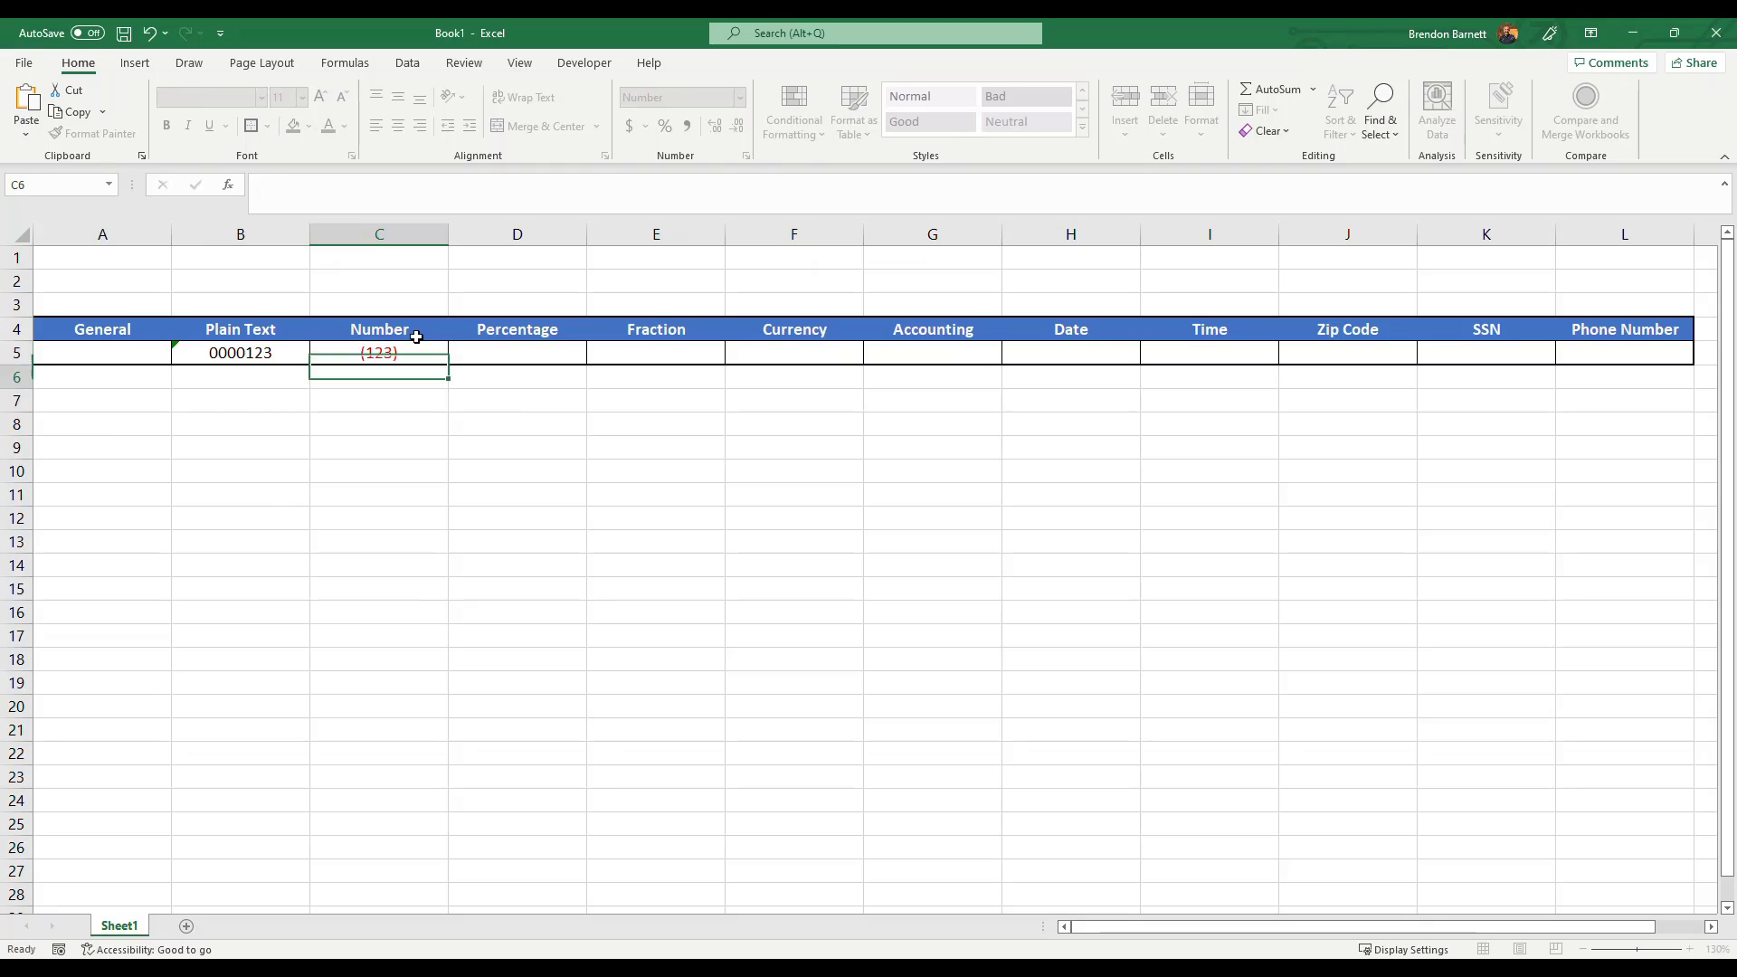
{"action": "left_click", "coordinate": [407, 354]}
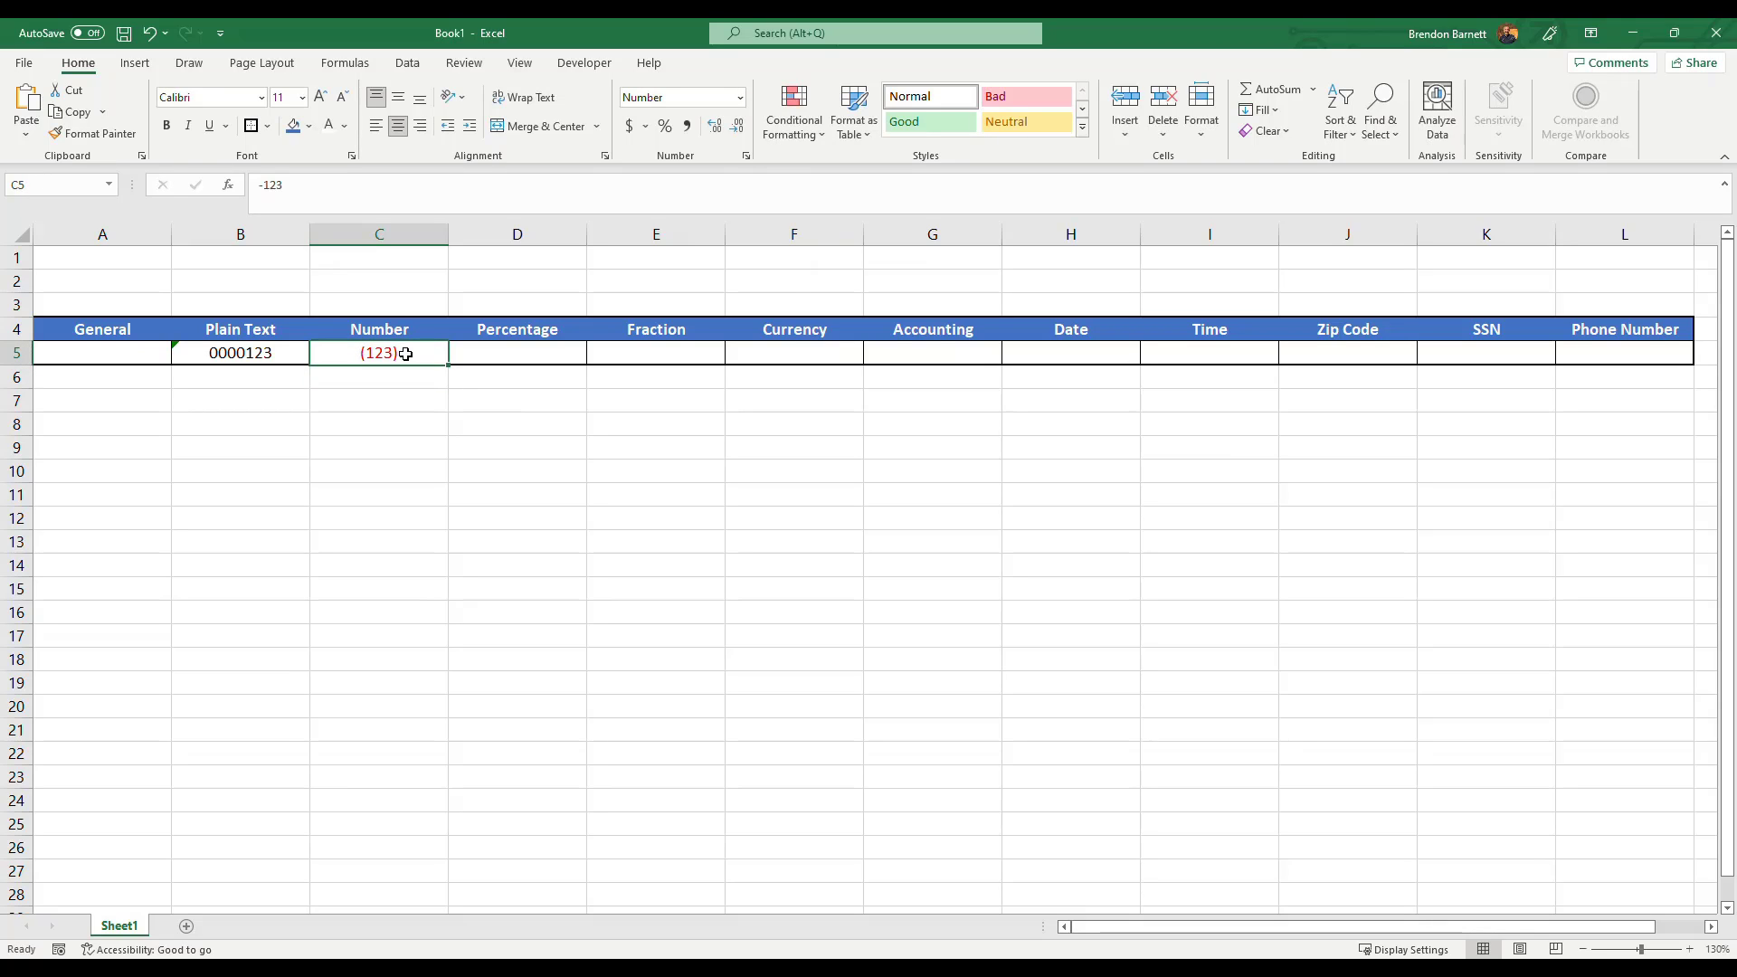
Enter 0.25 in the Percentage cell D5, apply percent style, and clear the cell.
{"action": "left_click", "coordinate": [518, 359]}
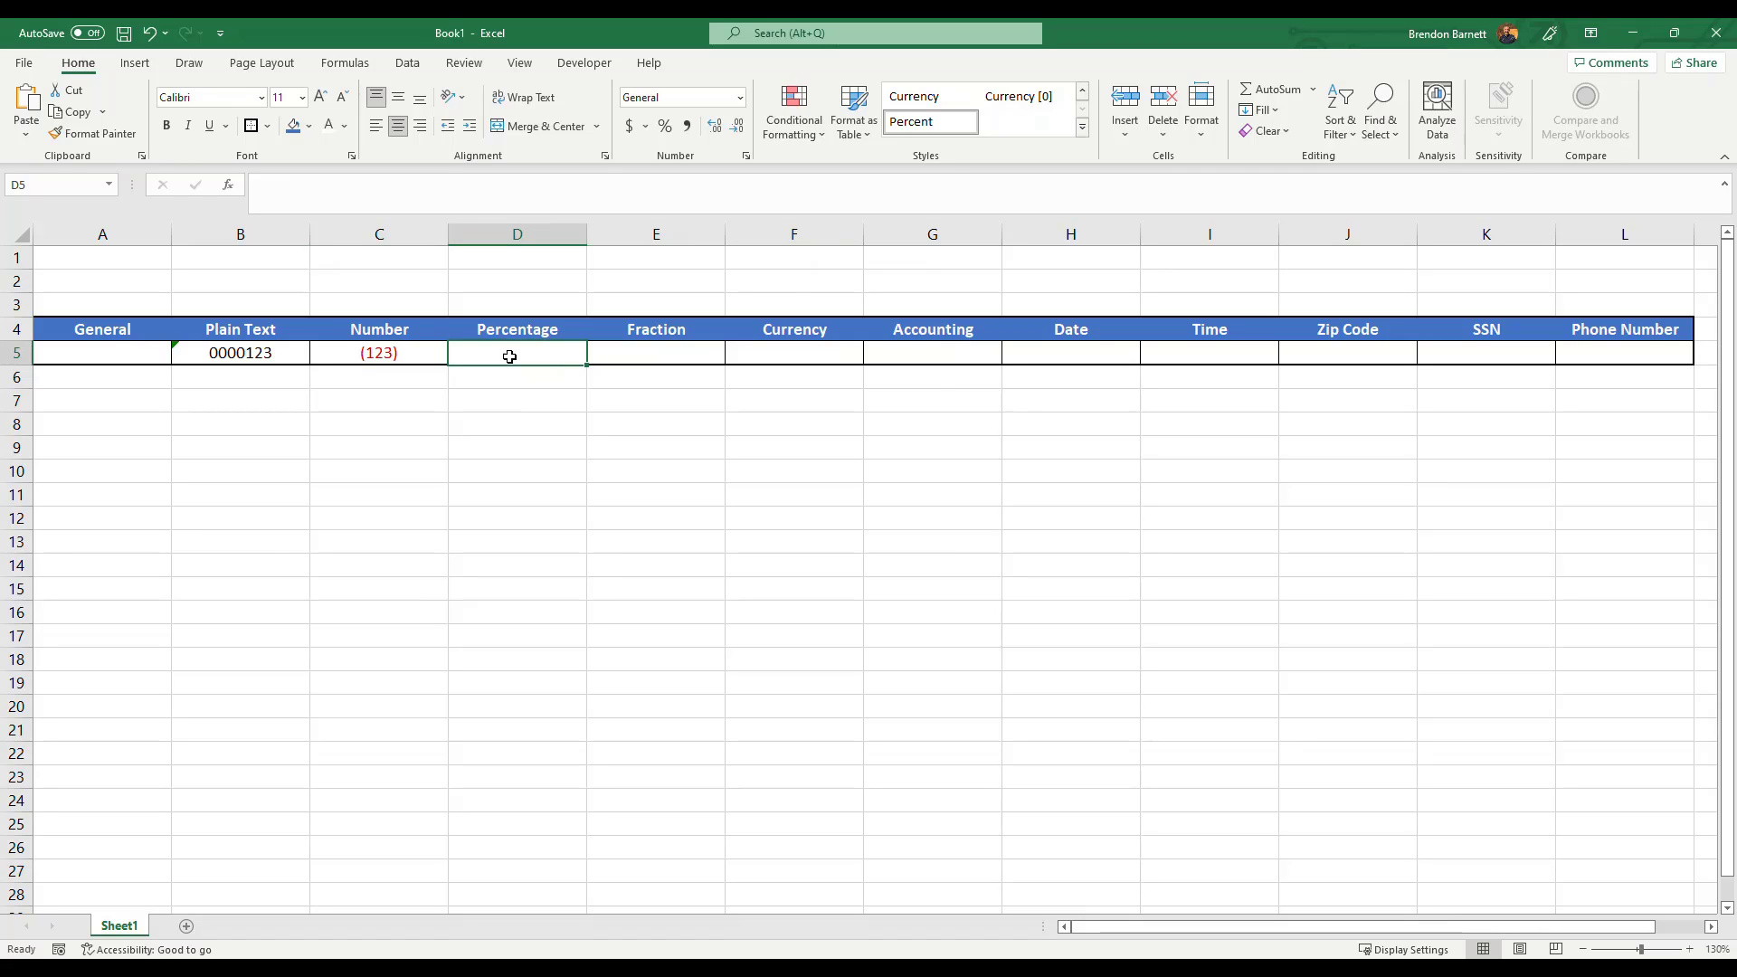
{"action": "type", "text": "0.25"}
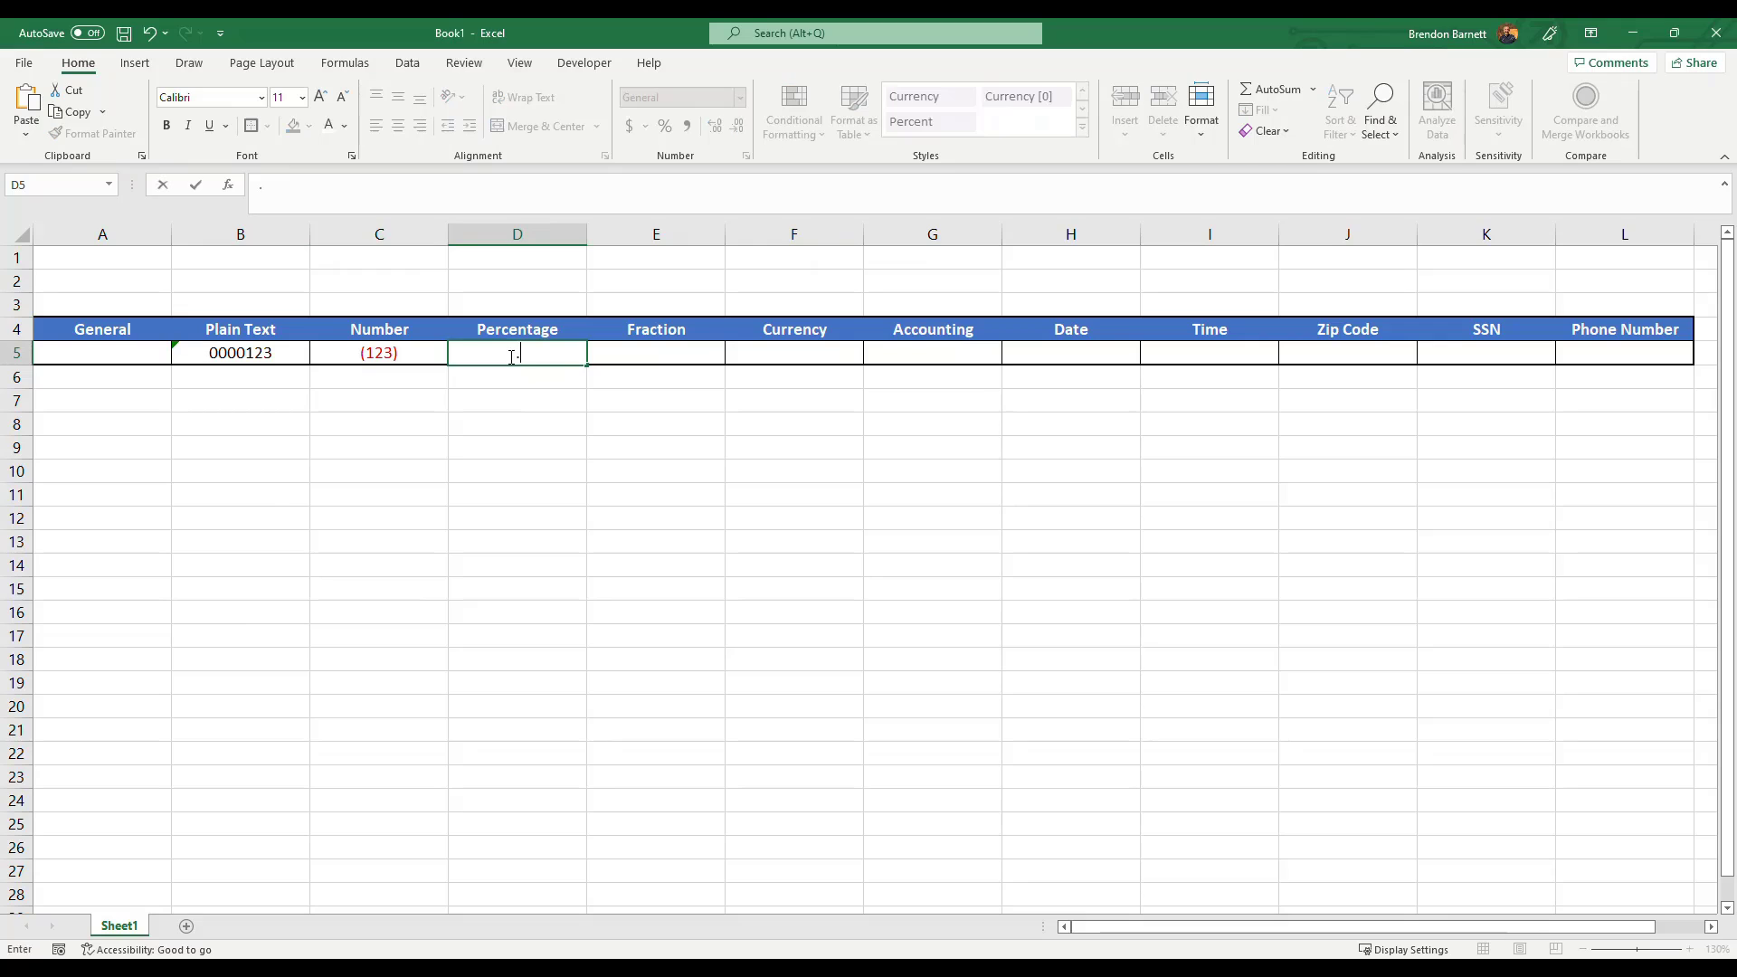
{"action": "key", "text": "ctrl+Return"}
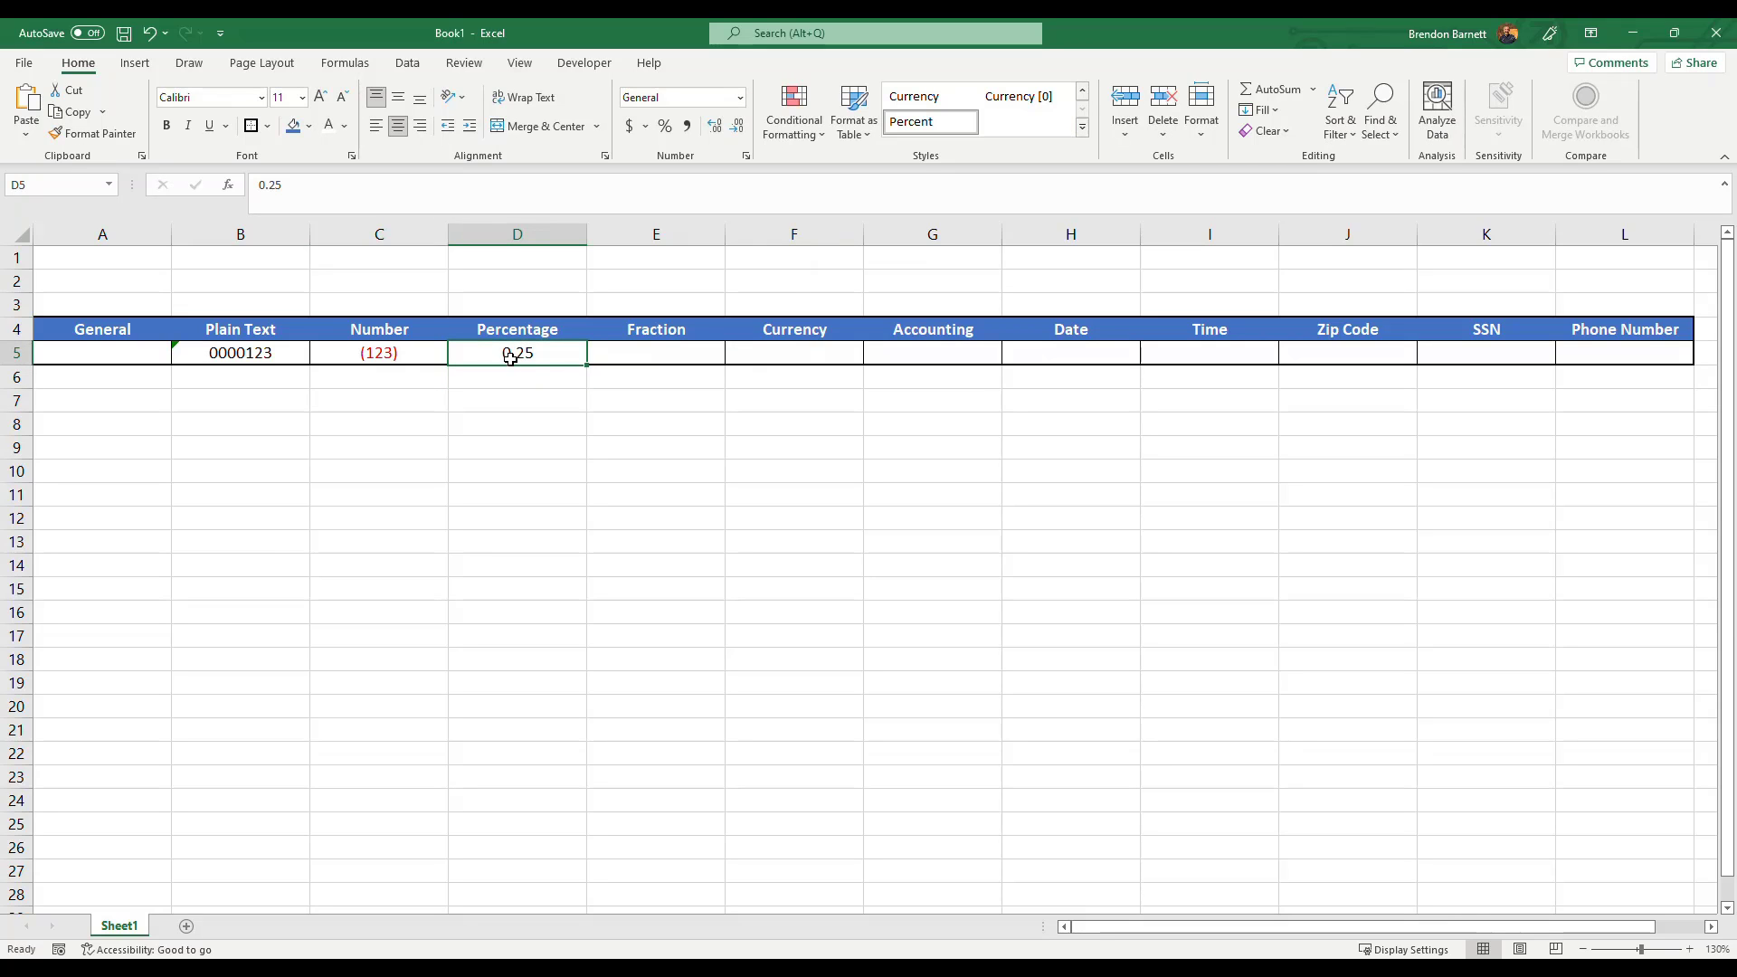
{"action": "left_click", "coordinate": [665, 128]}
{"action": "key", "text": "Delete"}
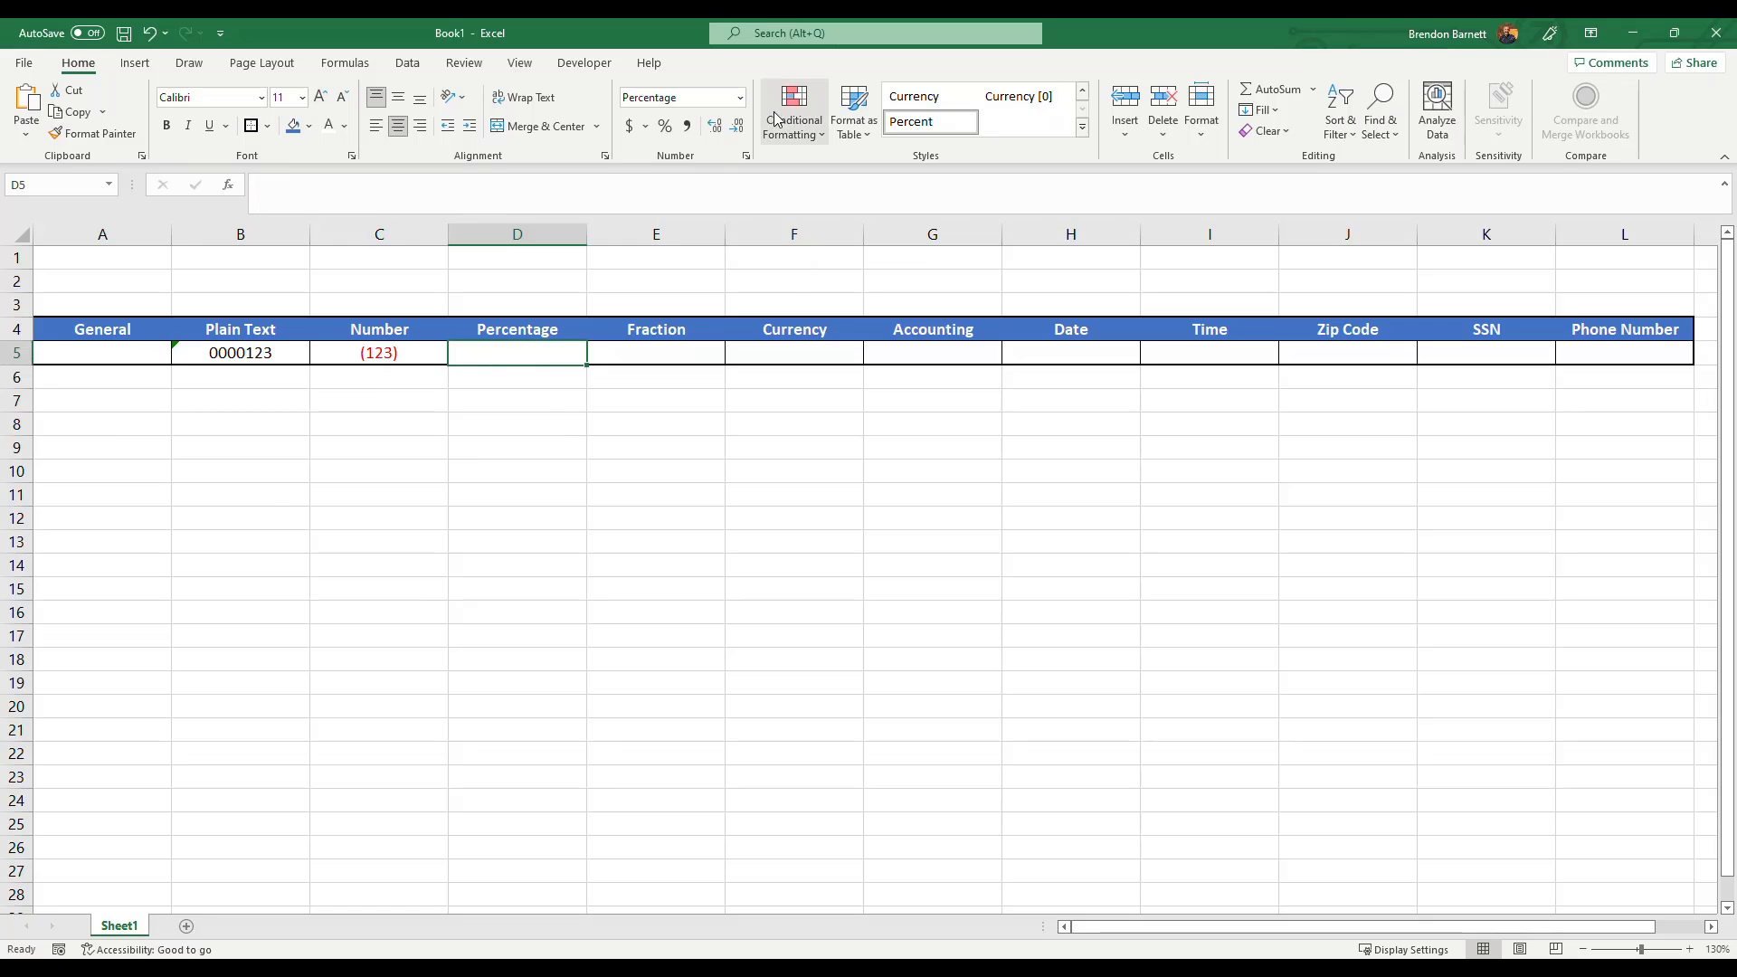
Reset the number format of D5 to General.
{"action": "left_click", "coordinate": [740, 97]}
{"action": "left_click", "coordinate": [698, 128]}
{"action": "left_click", "coordinate": [573, 516]}
{"action": "left_click", "coordinate": [516, 351]}
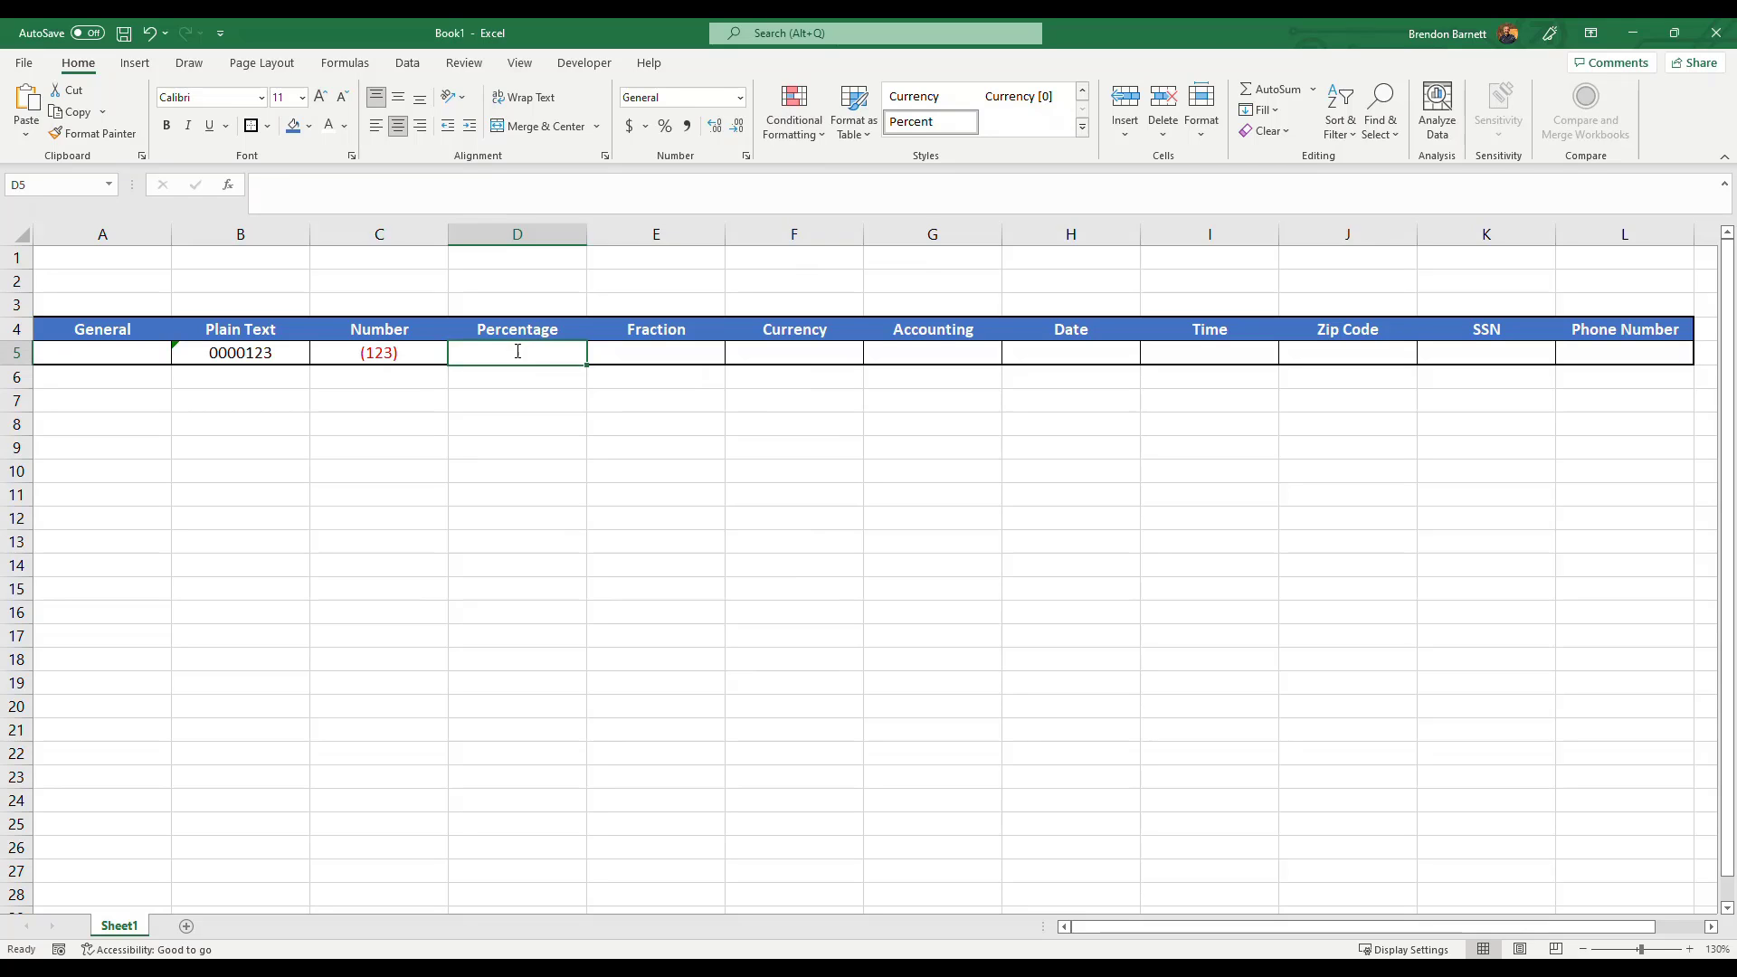
Enter 50 in D5 and apply the Percentage number format to it.
{"action": "type", "text": "50"}
{"action": "key", "text": "Return"}
{"action": "left_click", "coordinate": [516, 351]}
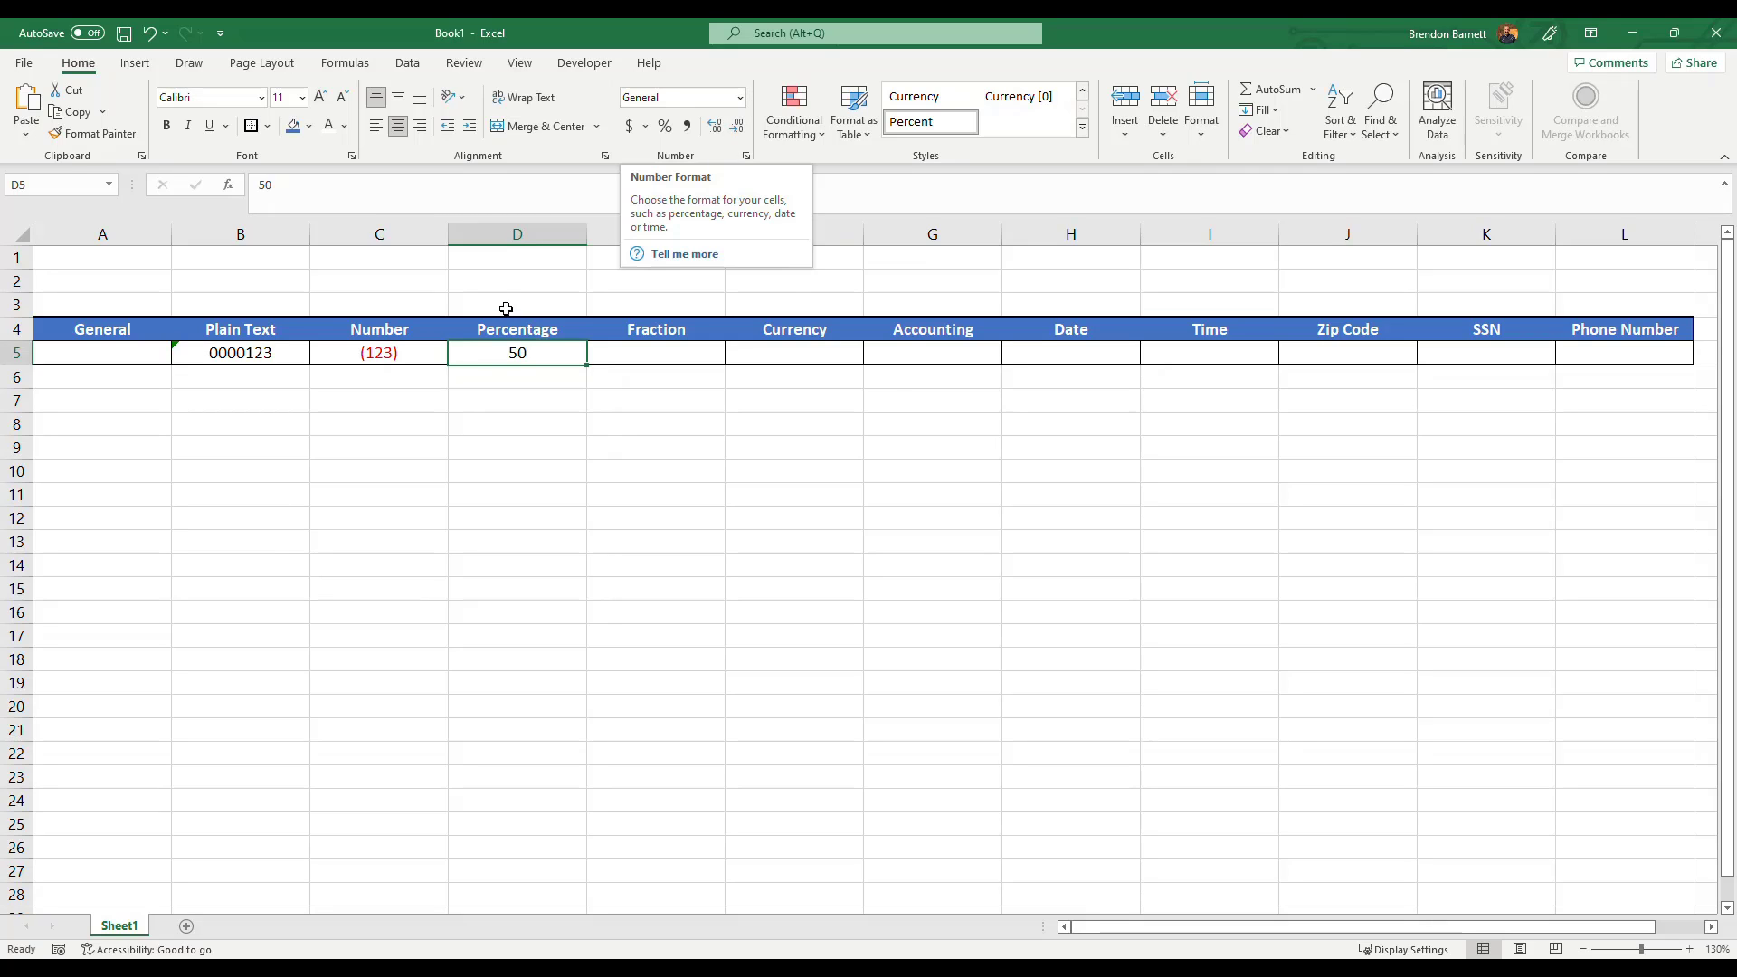
{"action": "left_click", "coordinate": [740, 97]}
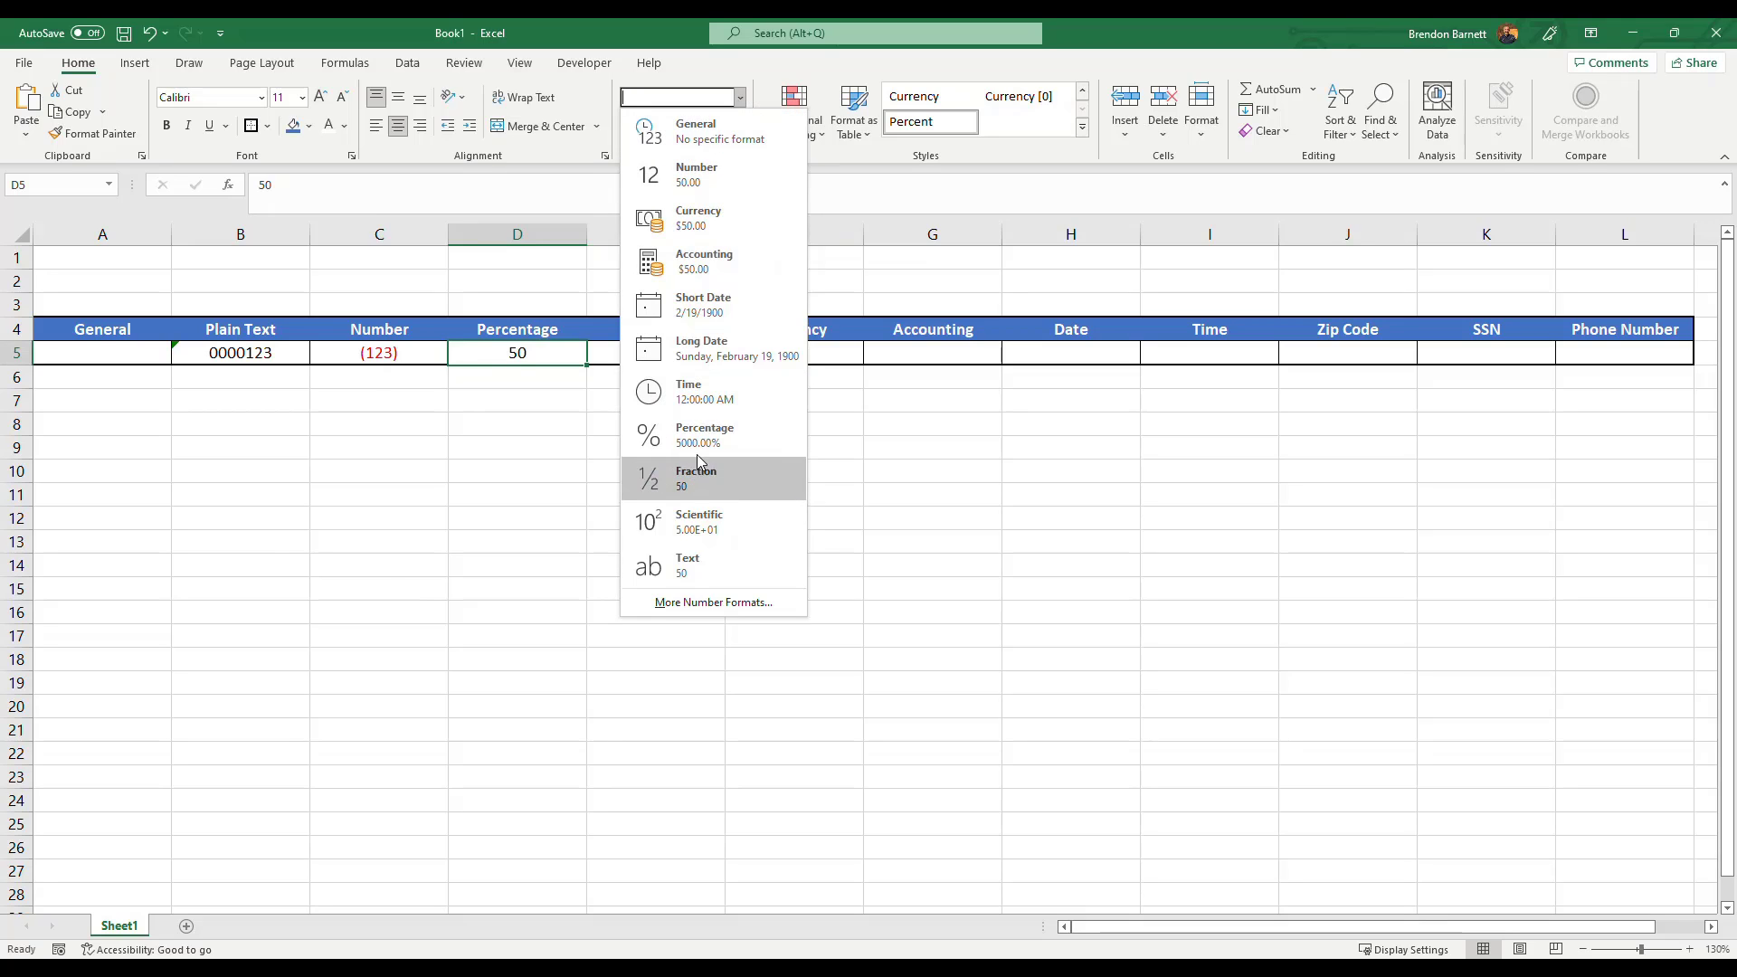
{"action": "left_click", "coordinate": [647, 436]}
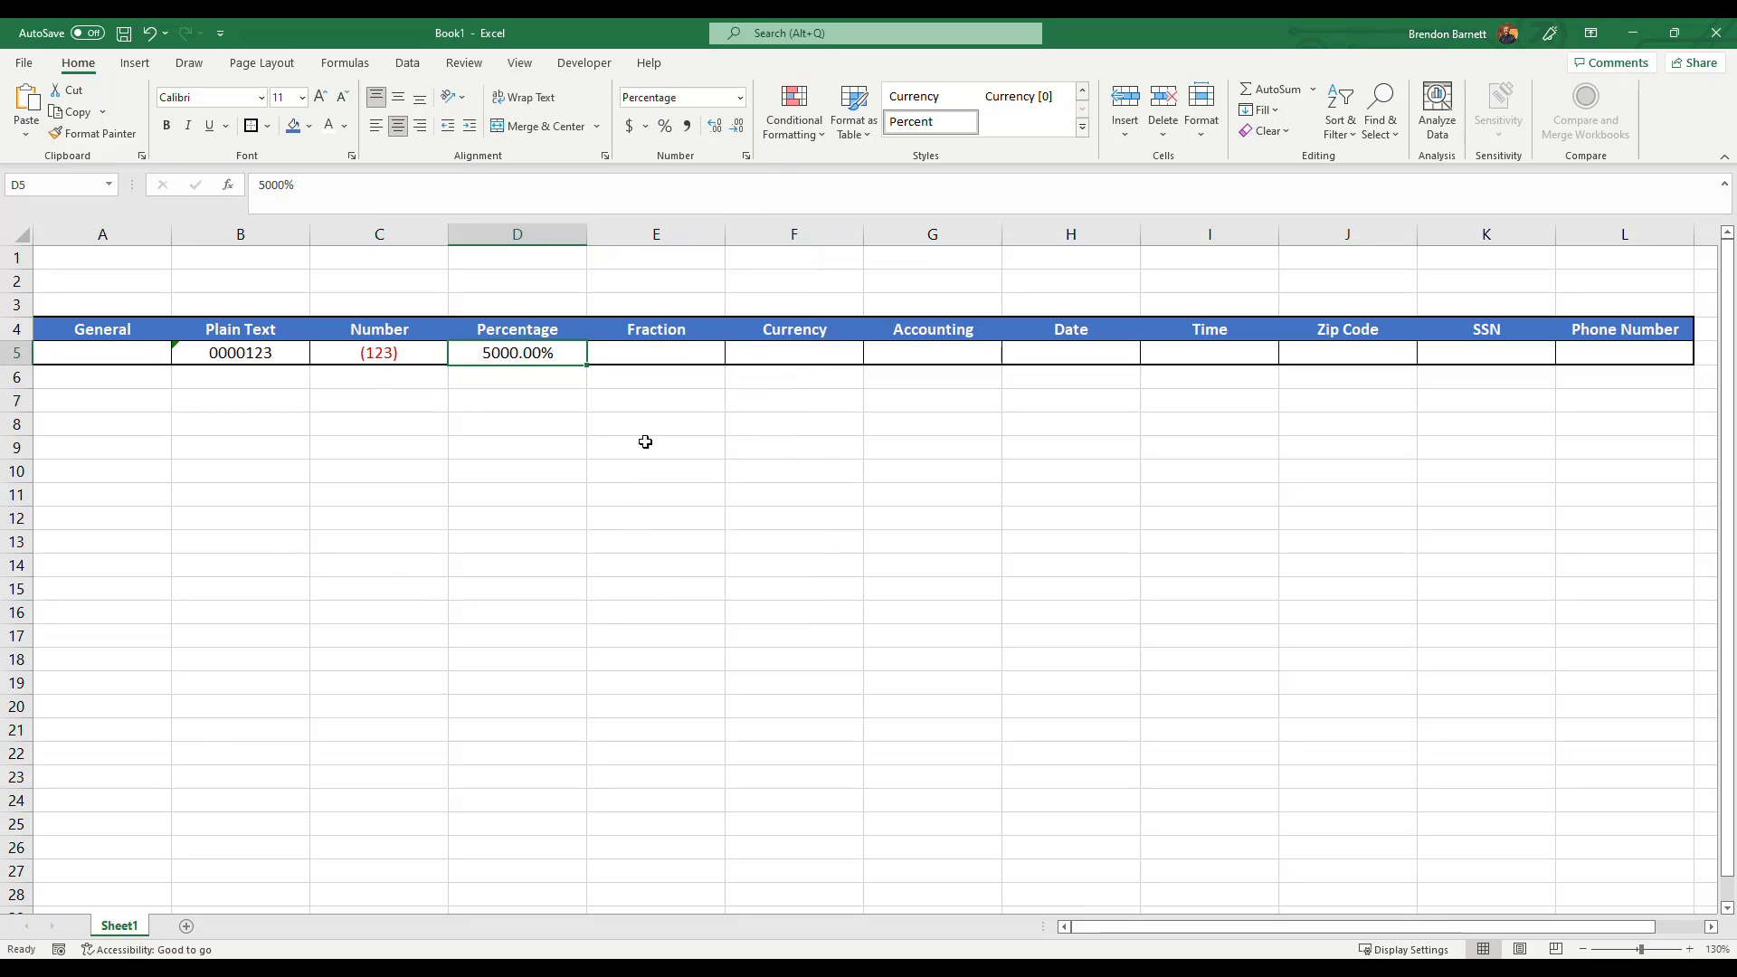
{"action": "key", "text": "Return"}
Replace the value in D5 with 50%.
{"action": "left_click", "coordinate": [507, 354]}
{"action": "key", "text": "Delete"}
{"action": "type", "text": "50%"}
{"action": "key", "text": "Return"}
{"action": "key", "text": "Up"}
Increase and then decrease the decimal places shown in D5.
{"action": "left_click", "coordinate": [715, 125]}
{"action": "left_click", "coordinate": [739, 132]}
{"action": "left_click", "coordinate": [739, 131]}
{"action": "left_click", "coordinate": [739, 132]}
Enter 0.25 in the Fraction cell E5.
{"action": "left_click", "coordinate": [650, 360]}
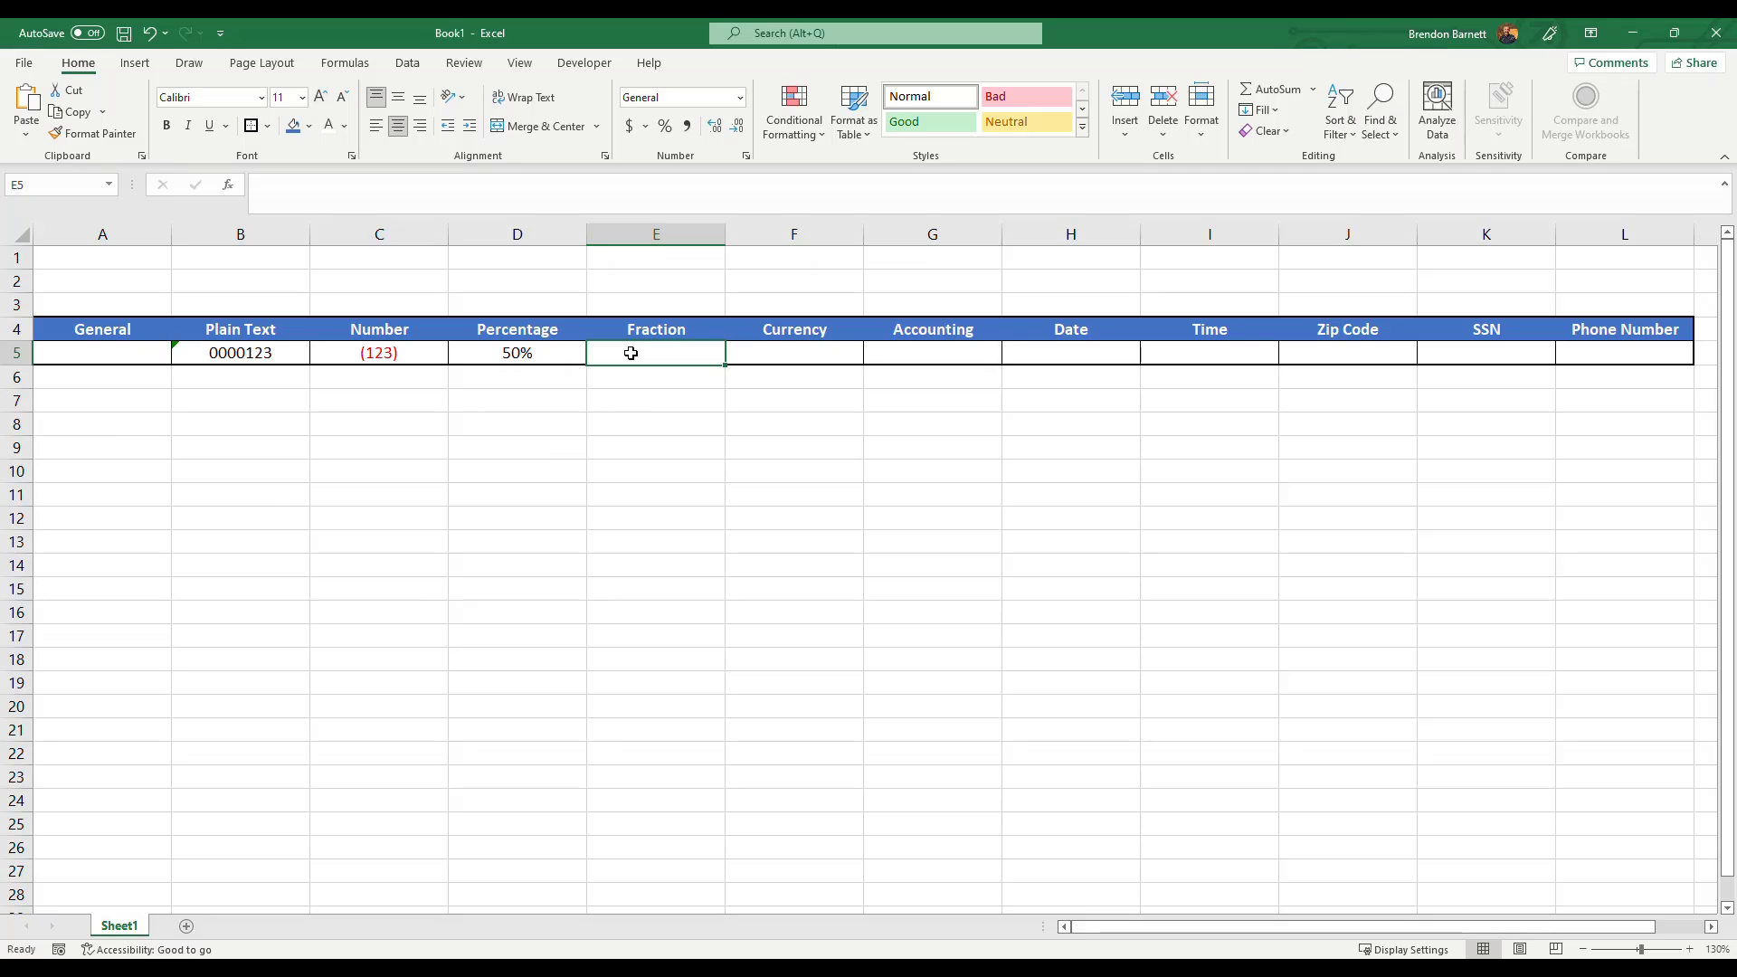
{"action": "type", "text": ".2"}
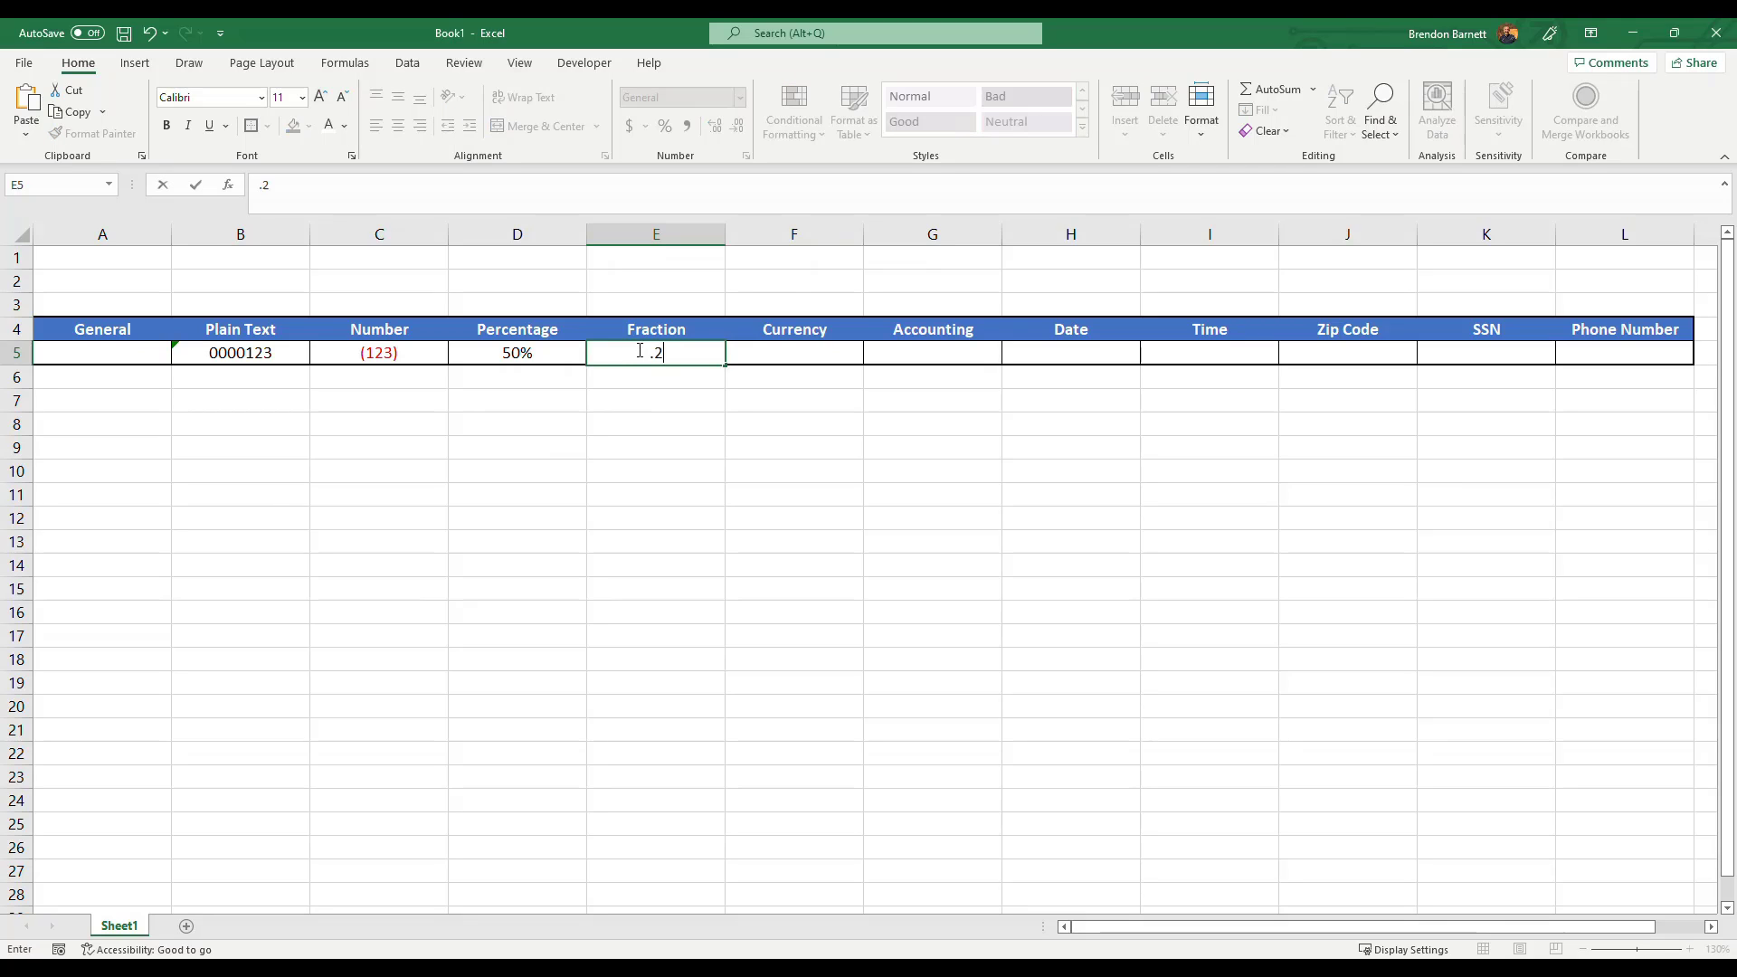
{"action": "type", "text": "5"}
{"action": "key", "text": "ctrl+Return"}
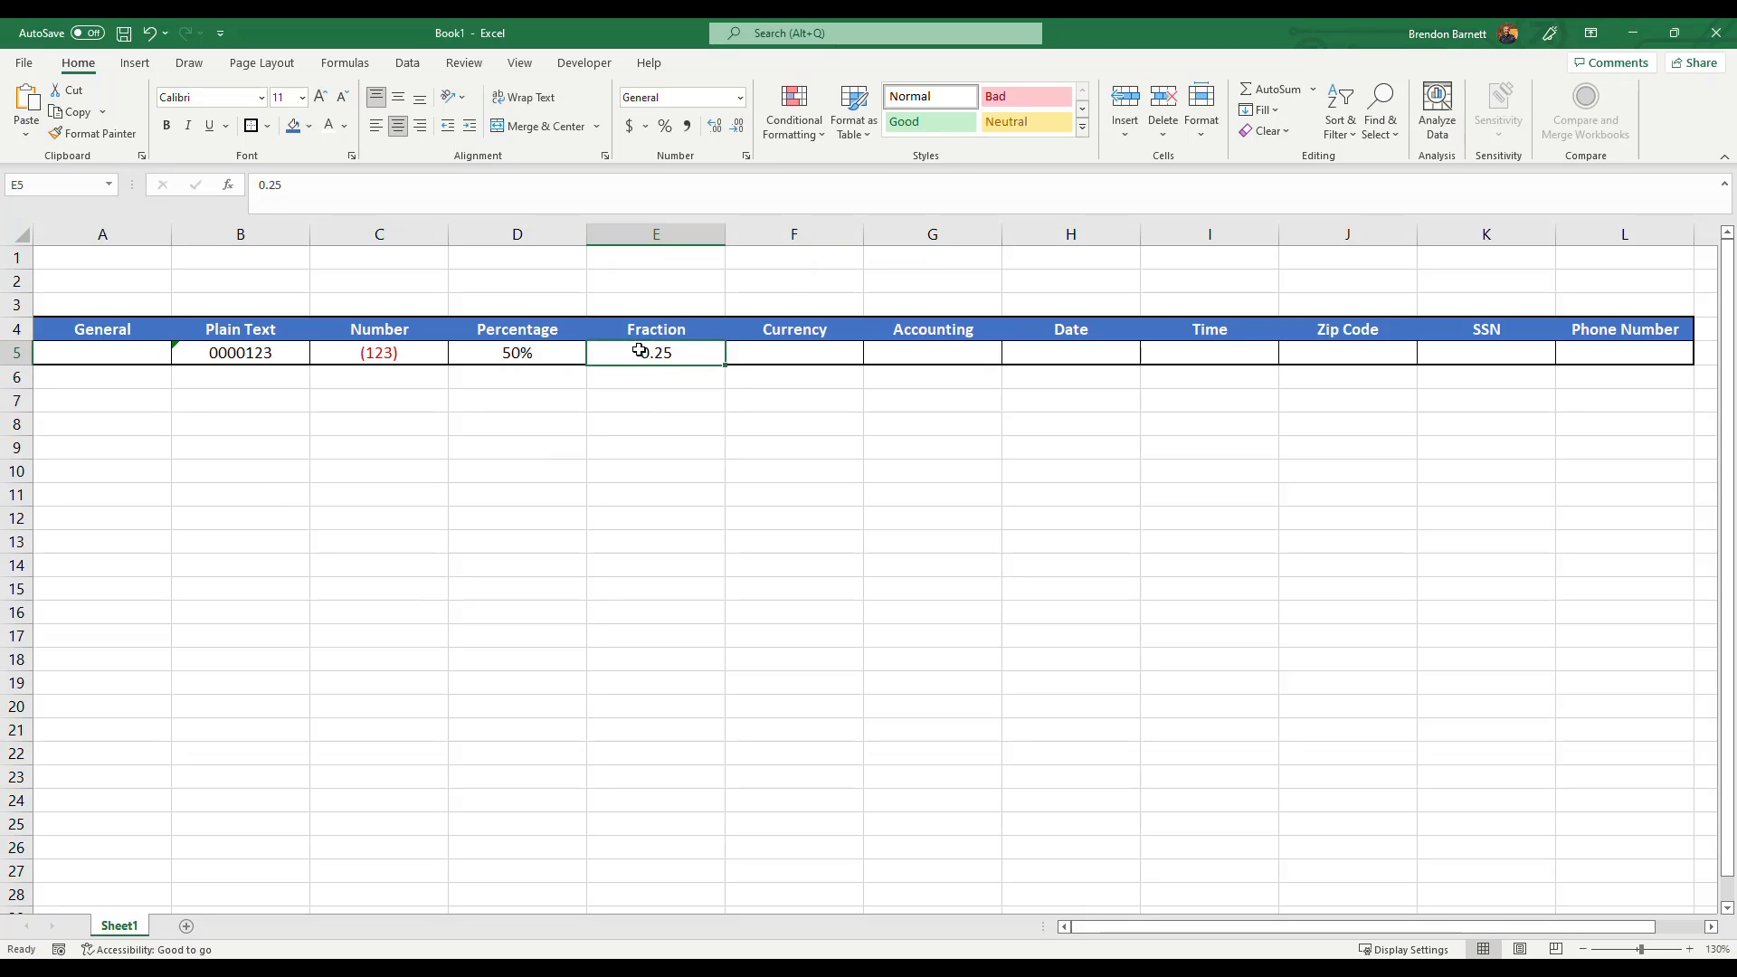
Open Format Cells for E5 and apply the Fraction category with the Up to one digit type.
{"action": "left_click", "coordinate": [740, 98]}
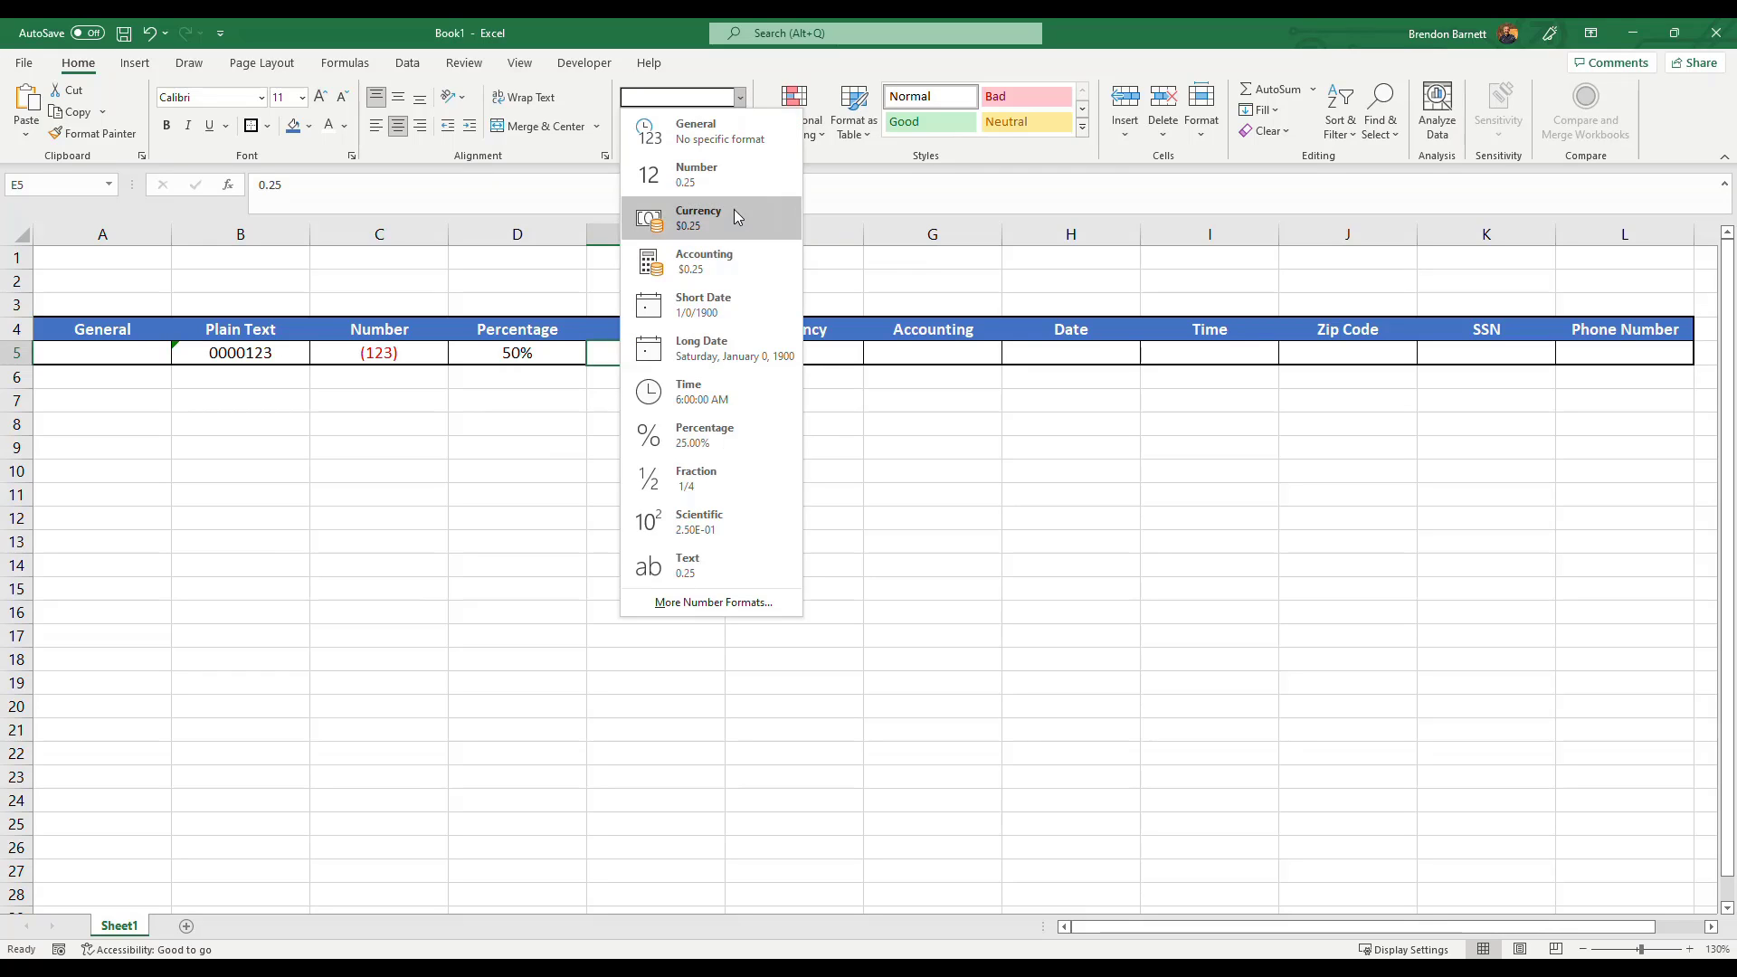
{"action": "left_click", "coordinate": [730, 603]}
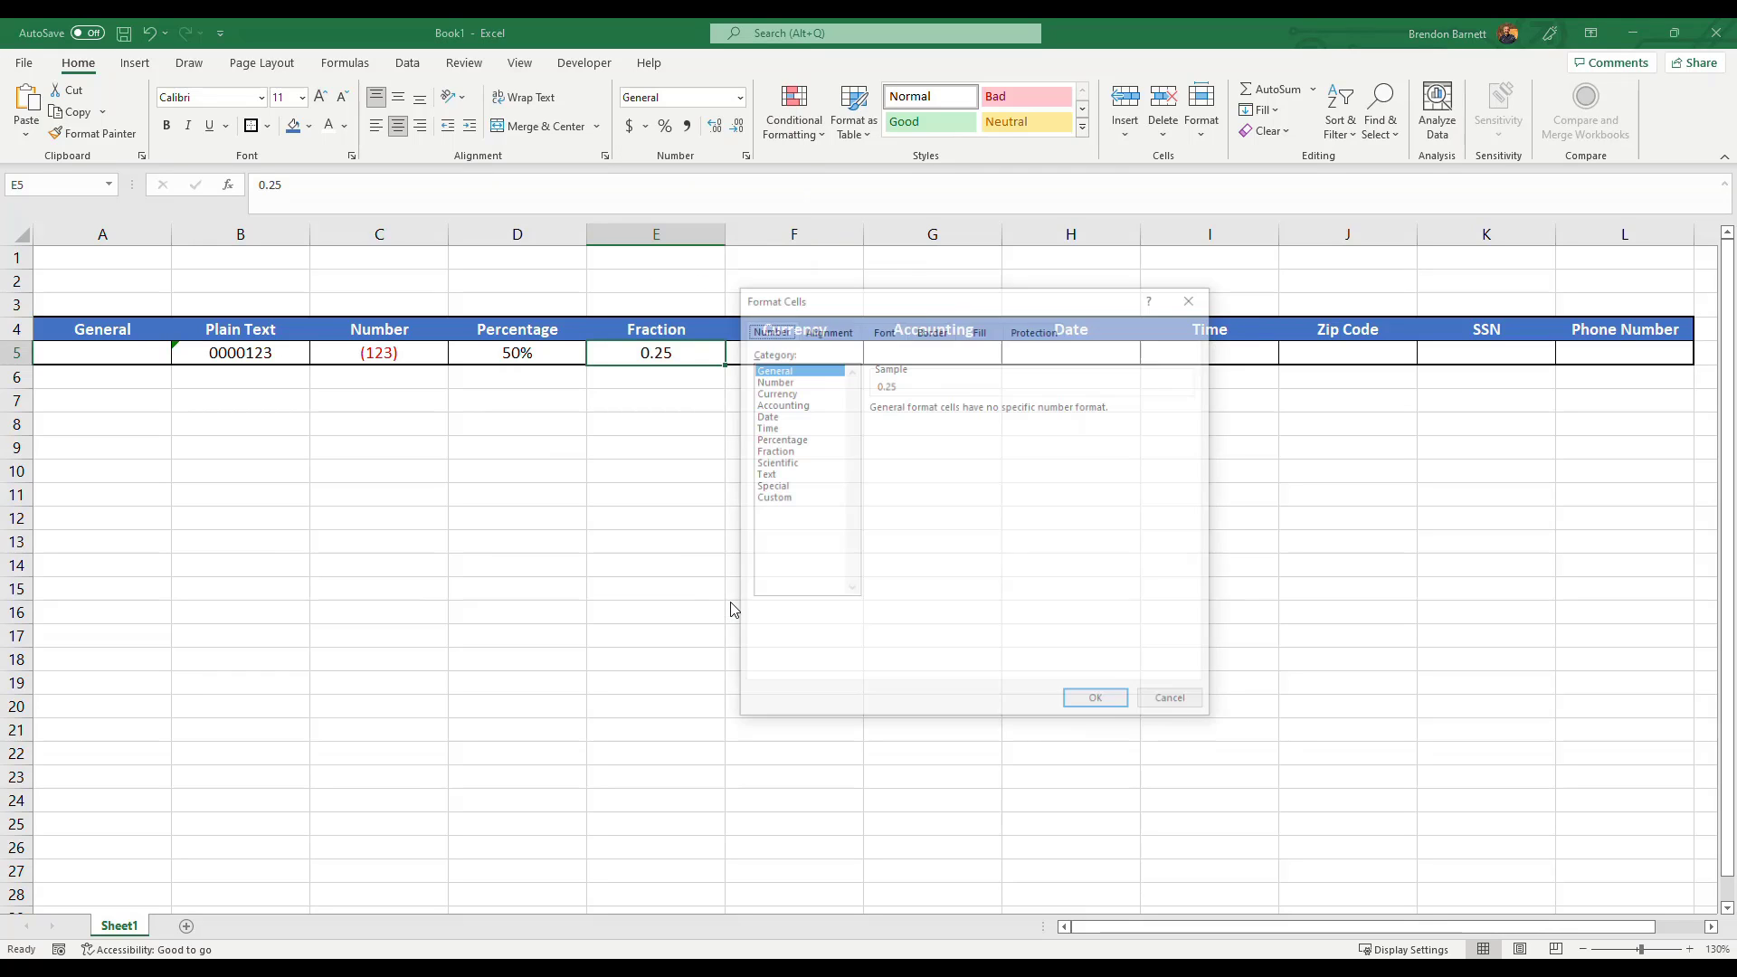
{"action": "left_click", "coordinate": [776, 452]}
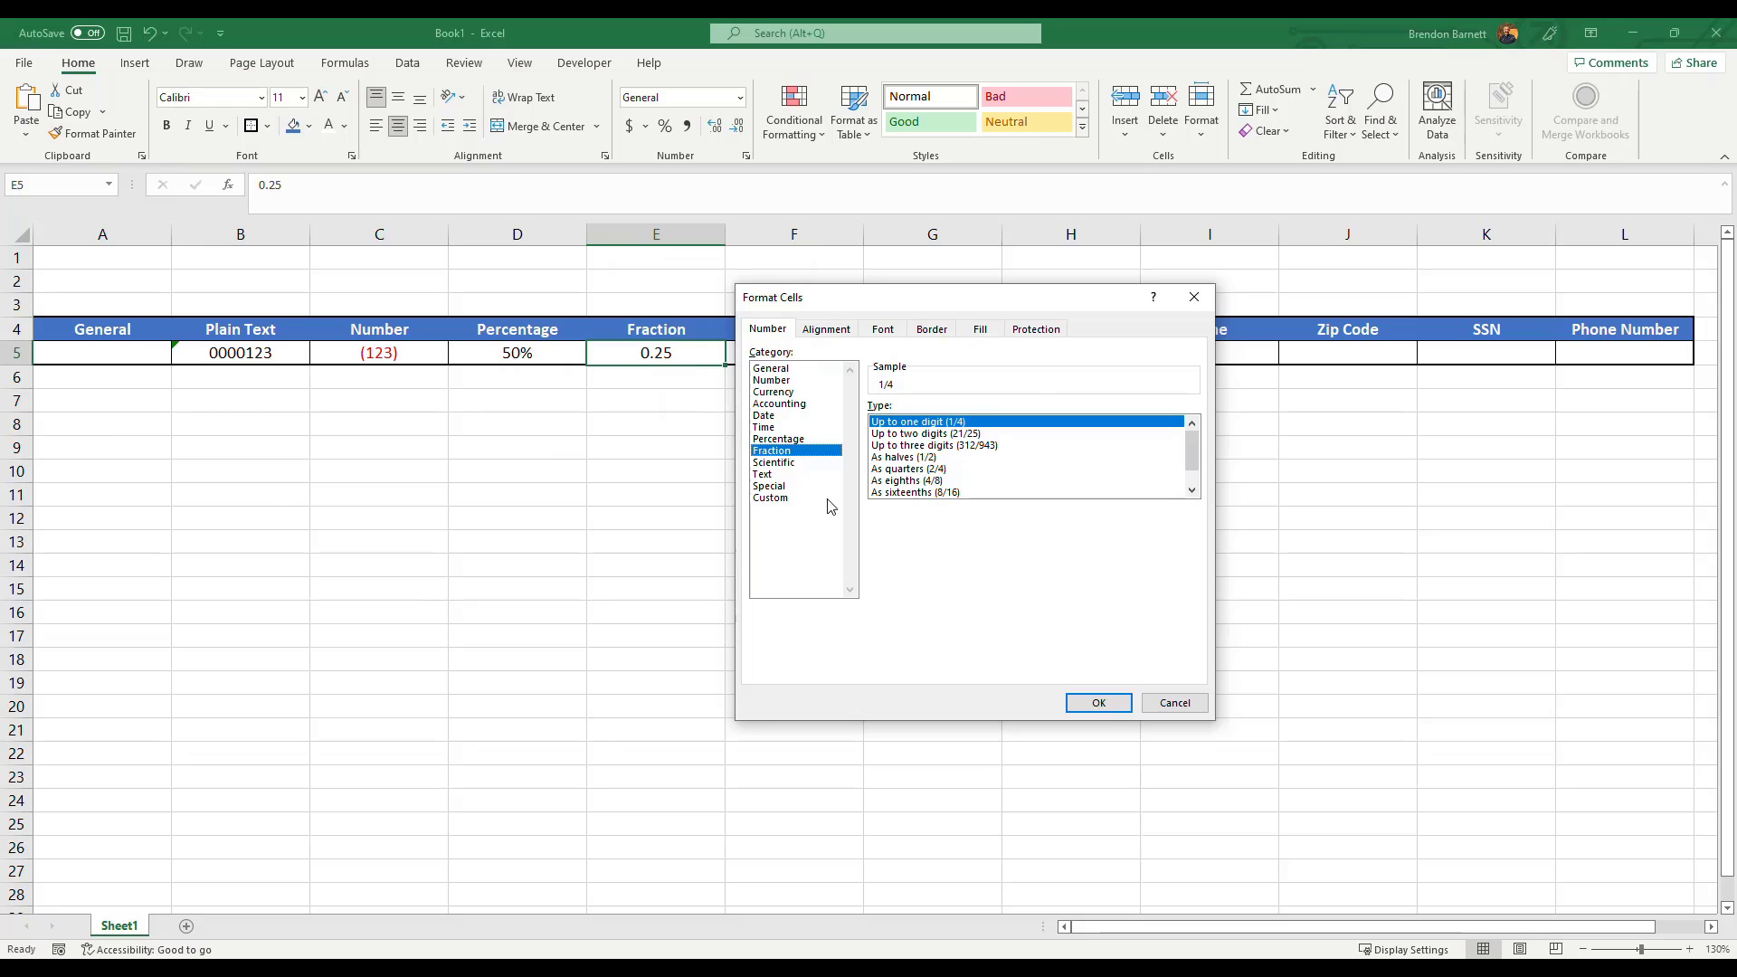
{"action": "left_click", "coordinate": [1097, 702]}
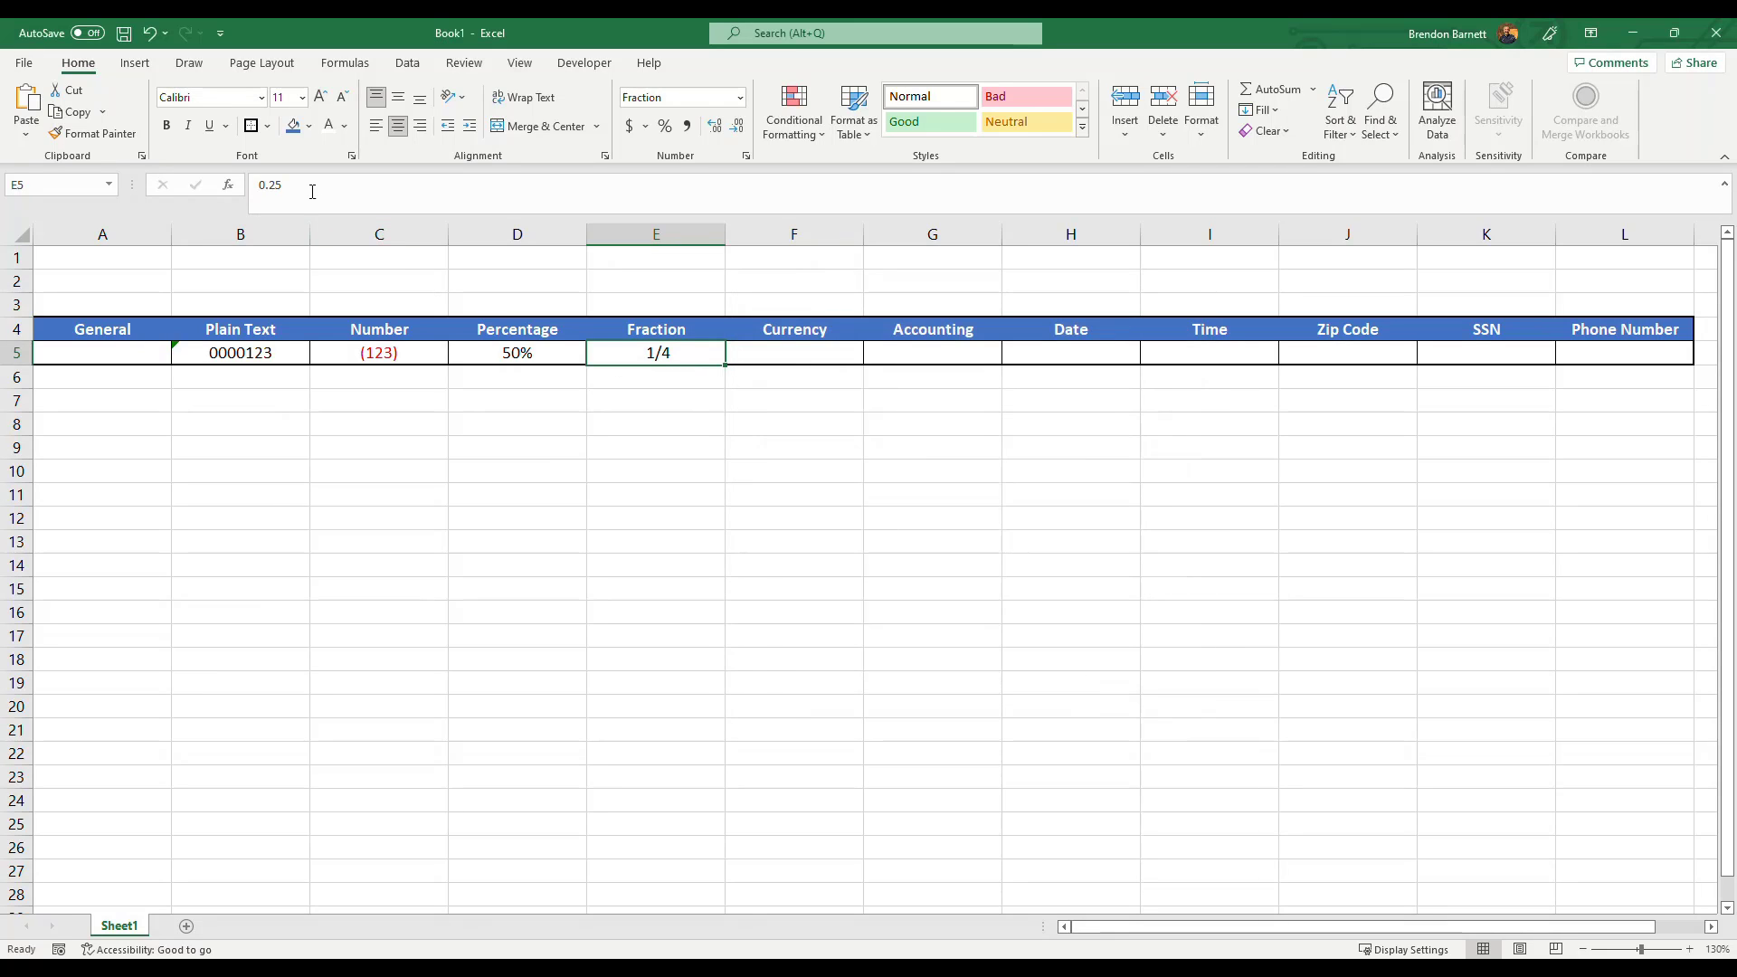
Change the value in E5 to 0.5.
{"action": "left_click_drag", "start_coordinate": [313, 189], "coordinate": [256, 186]}
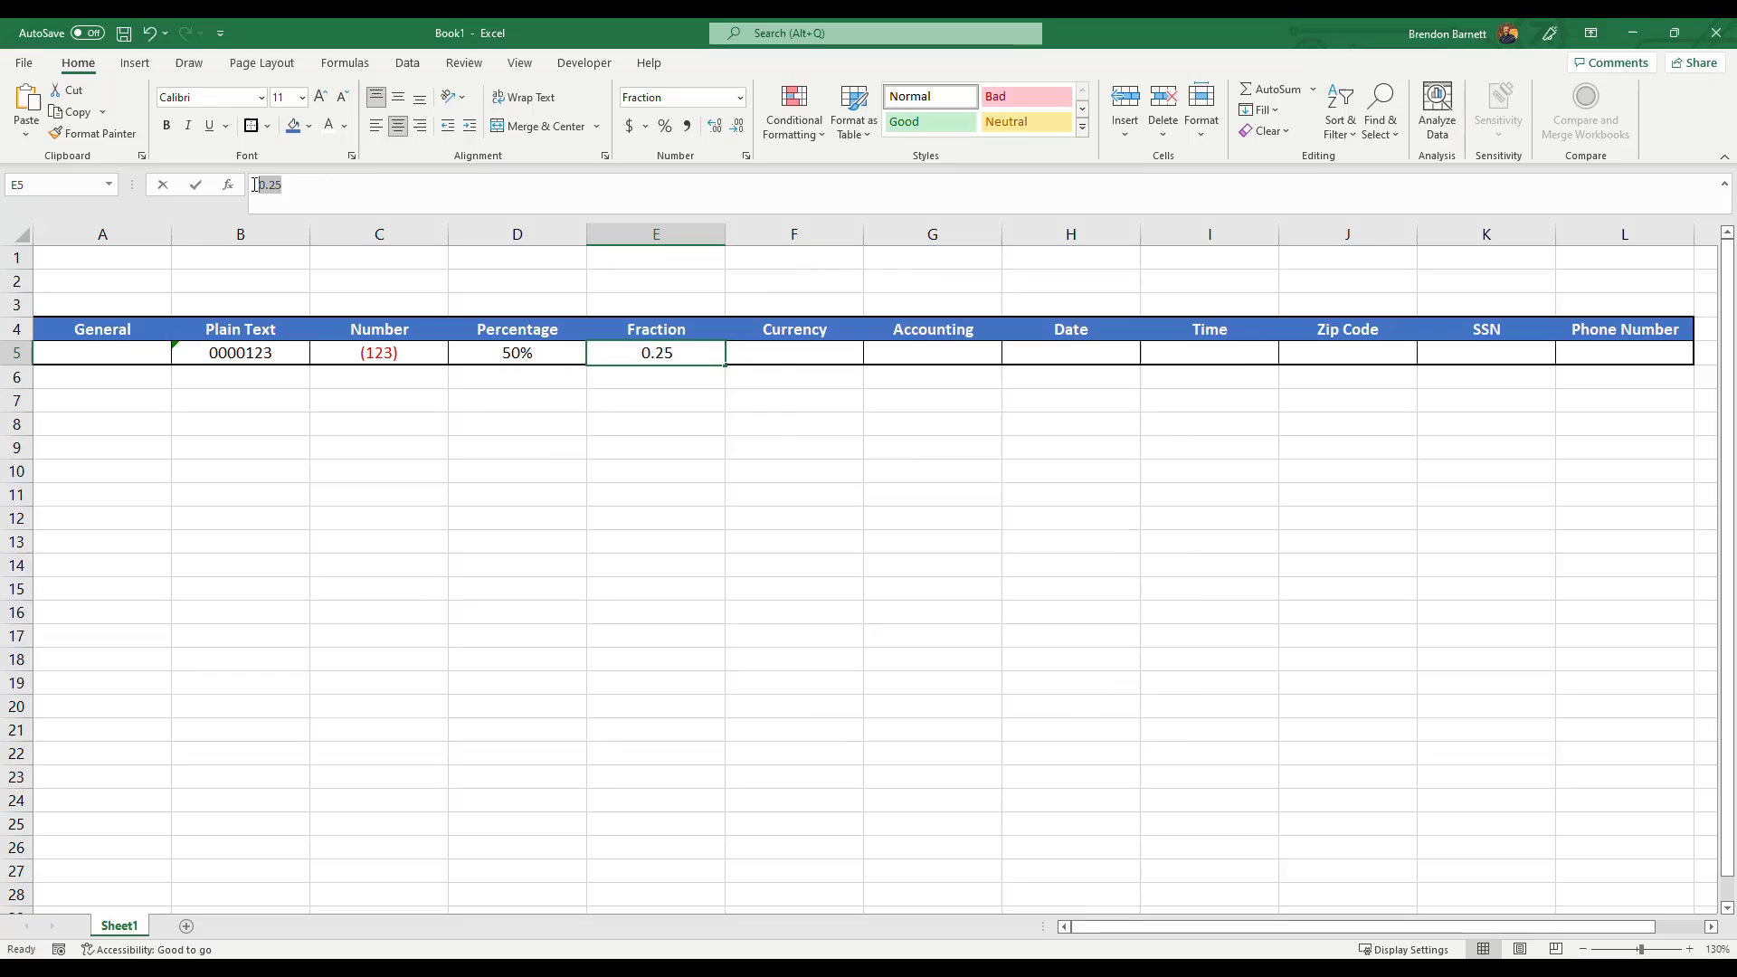
{"action": "left_click", "coordinate": [402, 395]}
{"action": "left_click", "coordinate": [689, 354]}
{"action": "left_click_drag", "start_coordinate": [299, 187], "coordinate": [205, 176]}
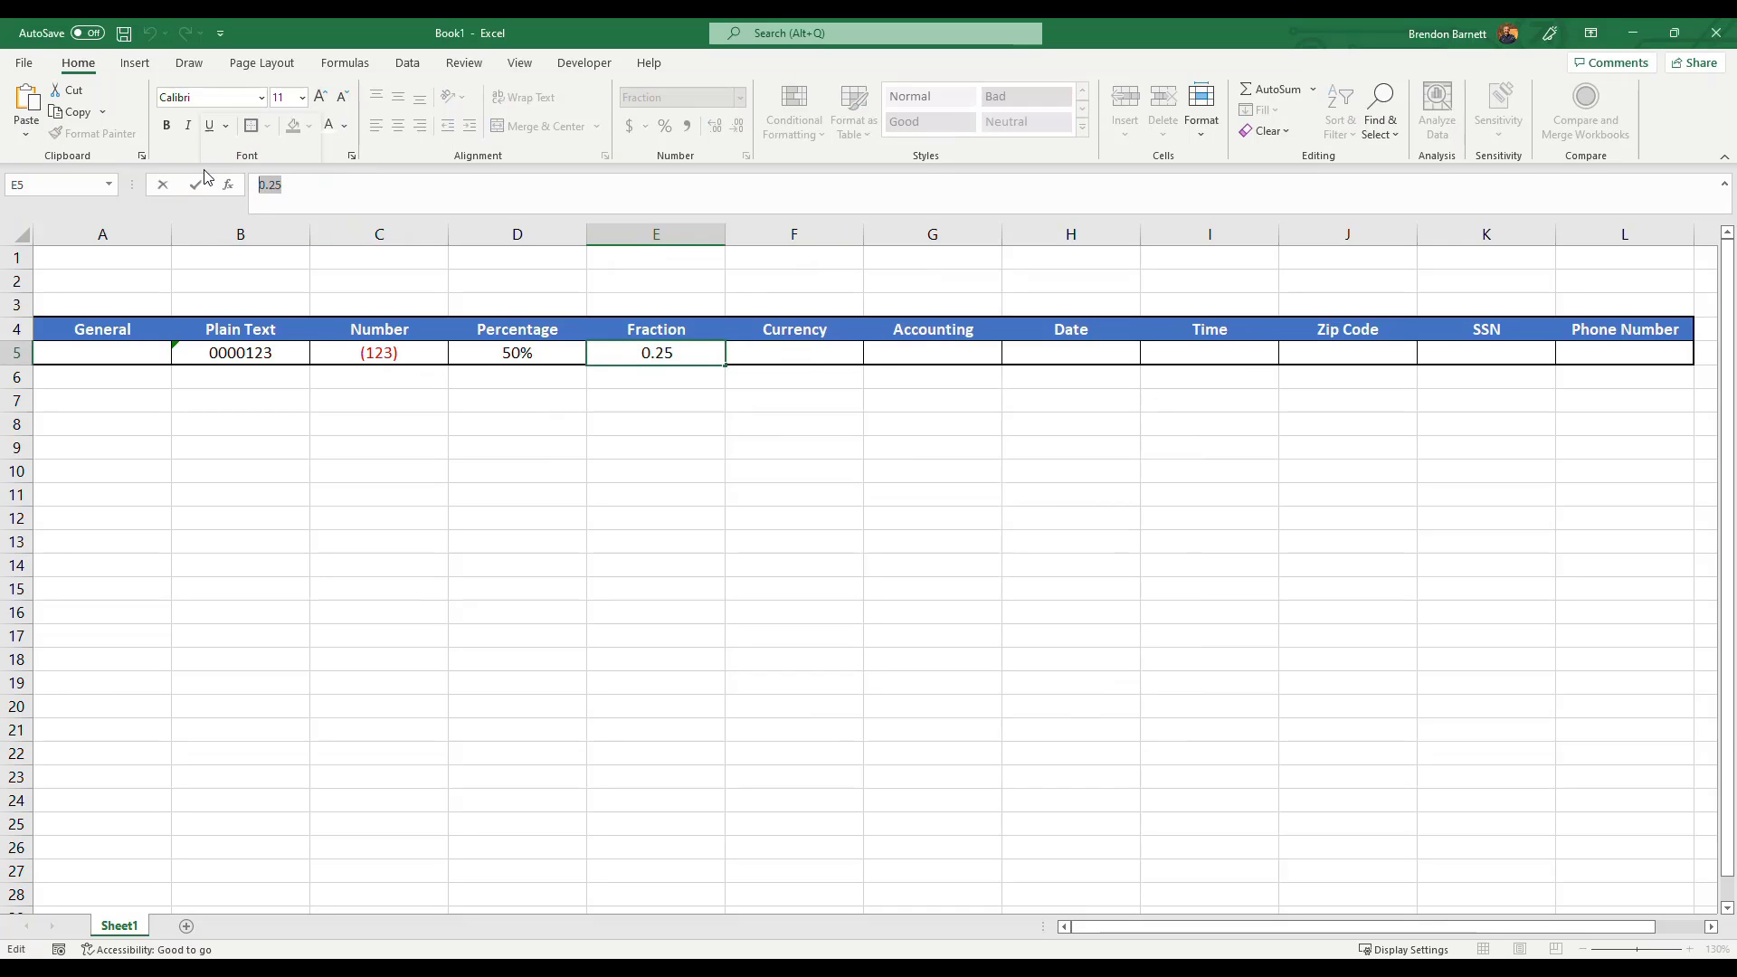
{"action": "type", "text": "0.5"}
{"action": "key", "text": "Return"}
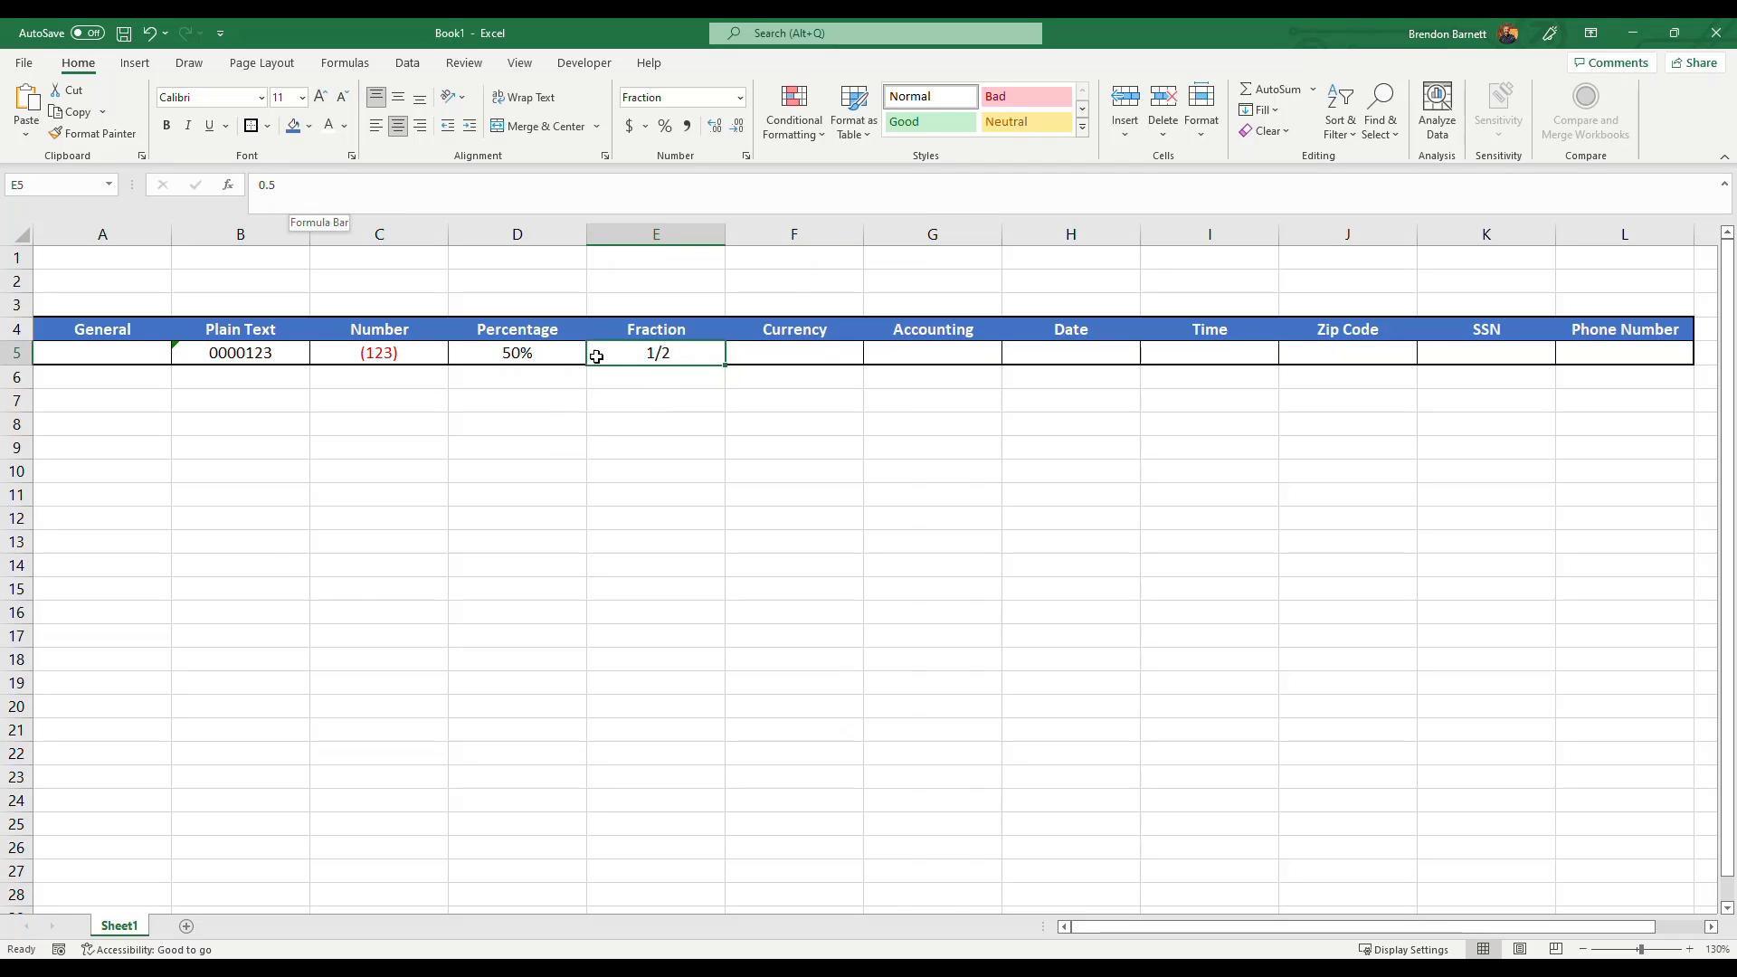
Change the value in E5 to 1/8.
{"action": "left_click_drag", "start_coordinate": [288, 197], "coordinate": [225, 199]}
{"action": "key", "text": "BackSpace"}
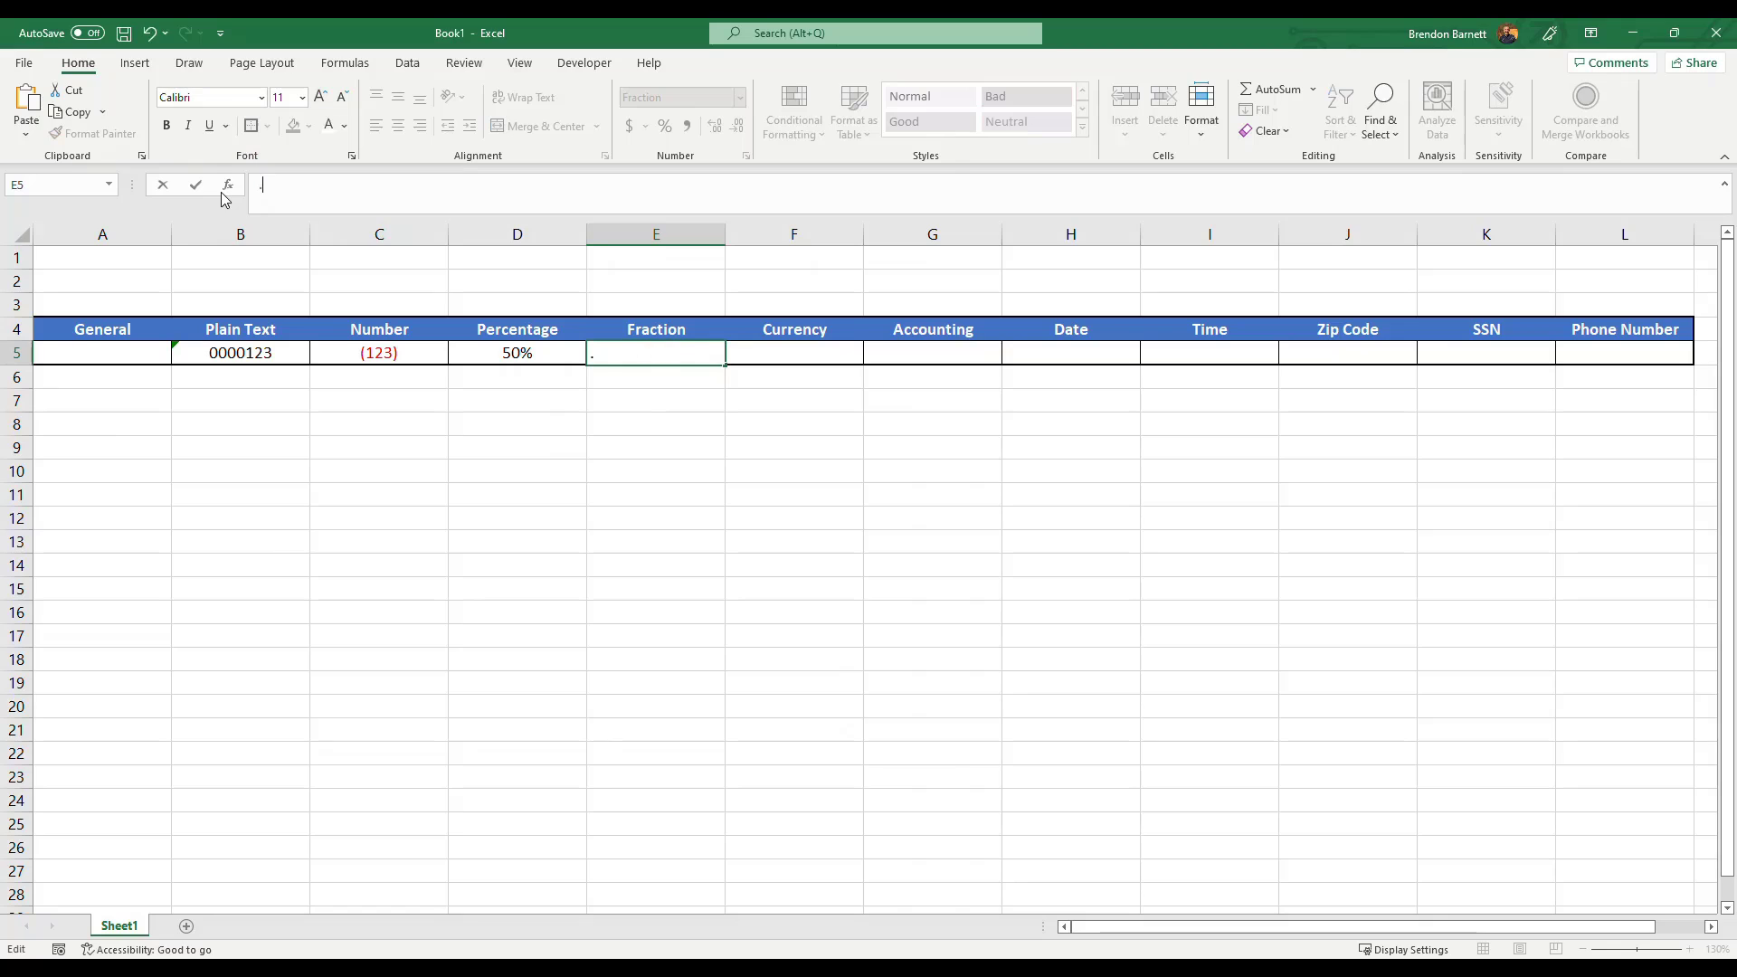
{"action": "type", "text": "1/8"}
{"action": "key", "text": "Return"}
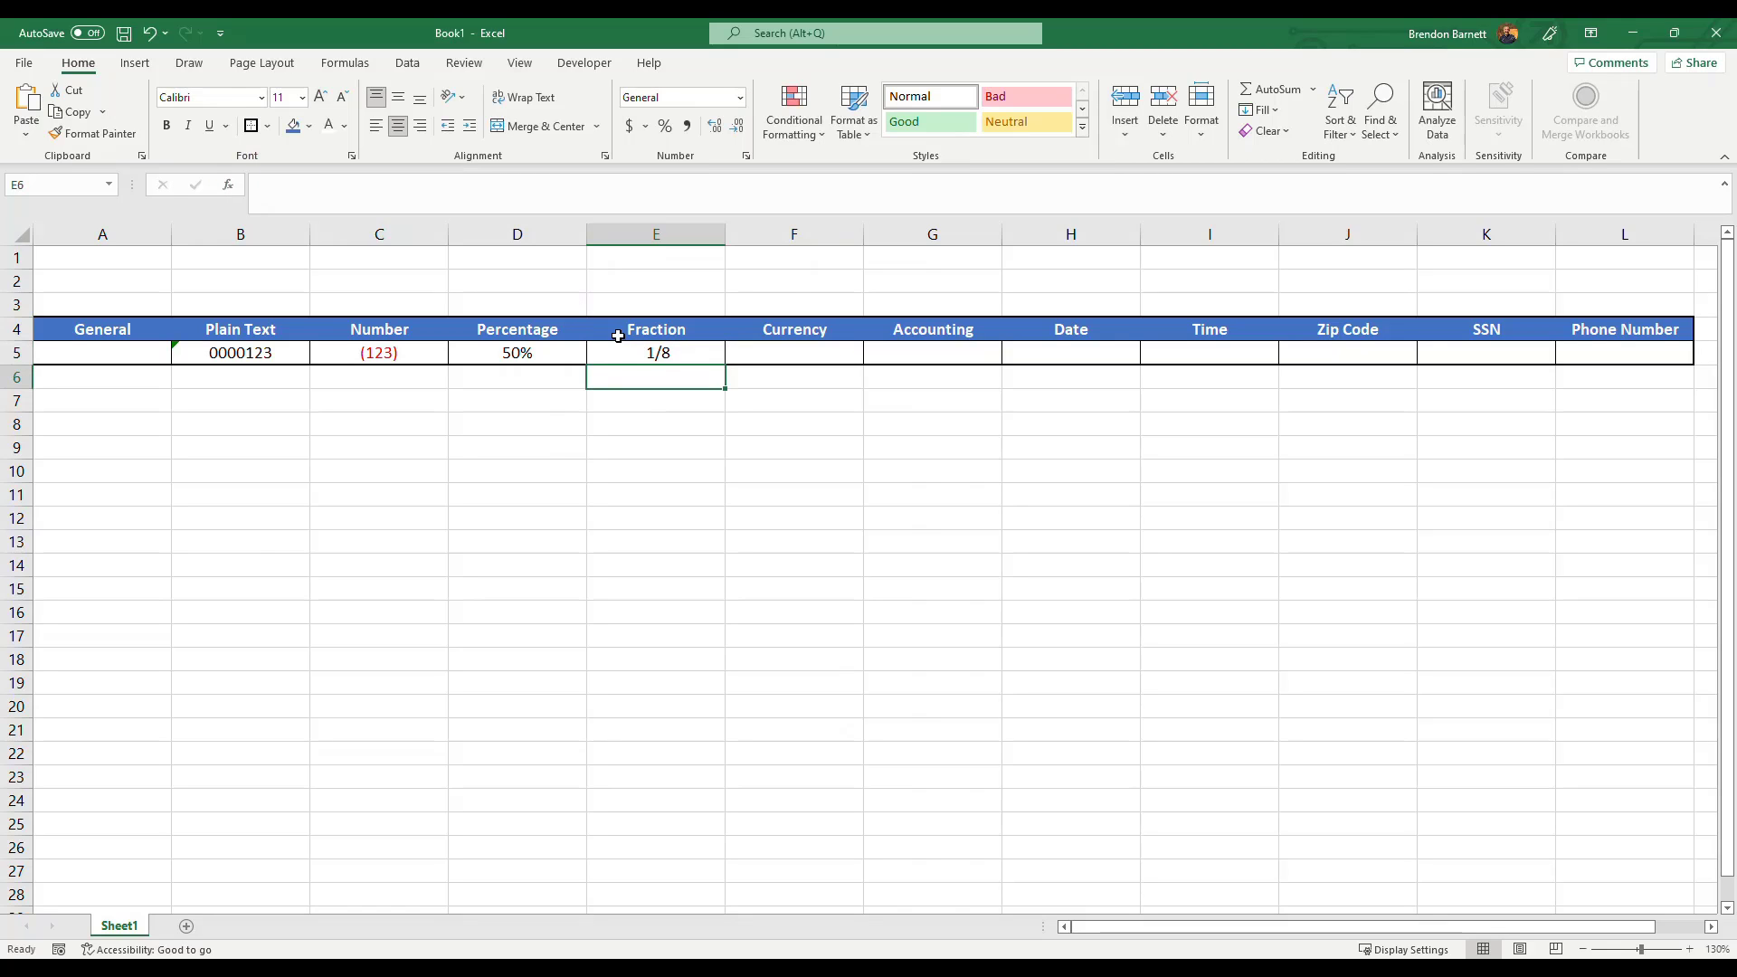
Open Format Cells for E5 and browse the list of Fraction types.
{"action": "left_click", "coordinate": [660, 353]}
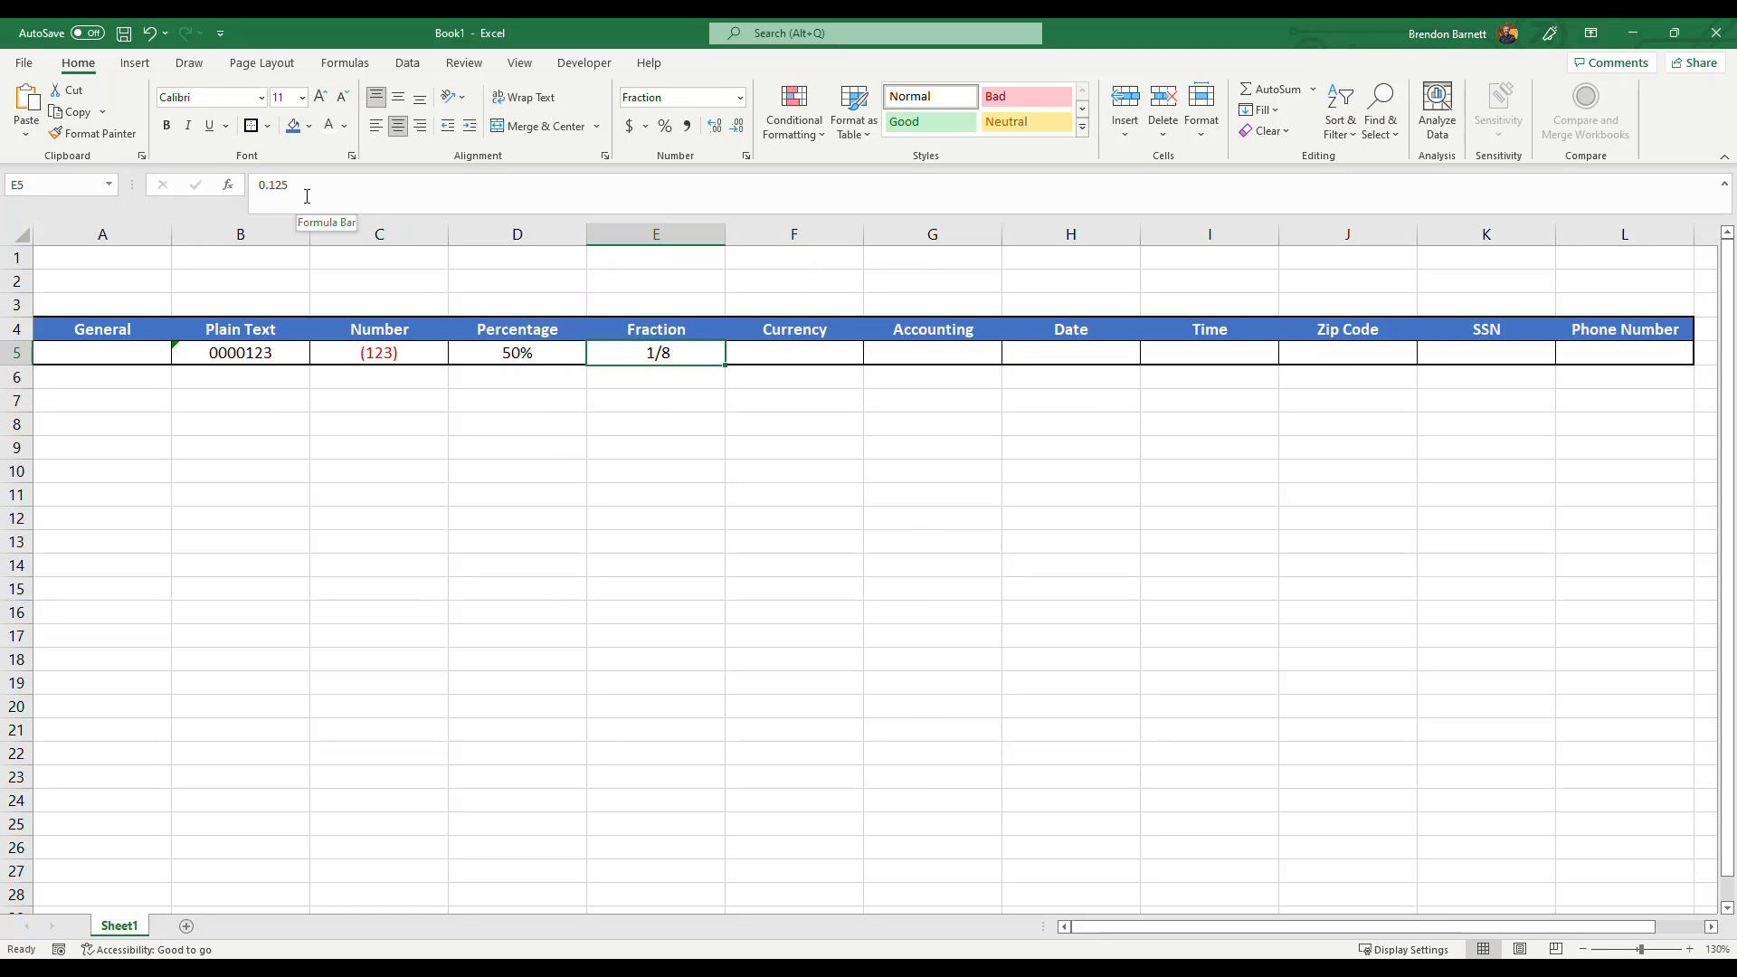
{"action": "left_click", "coordinate": [655, 380]}
{"action": "left_click", "coordinate": [659, 354]}
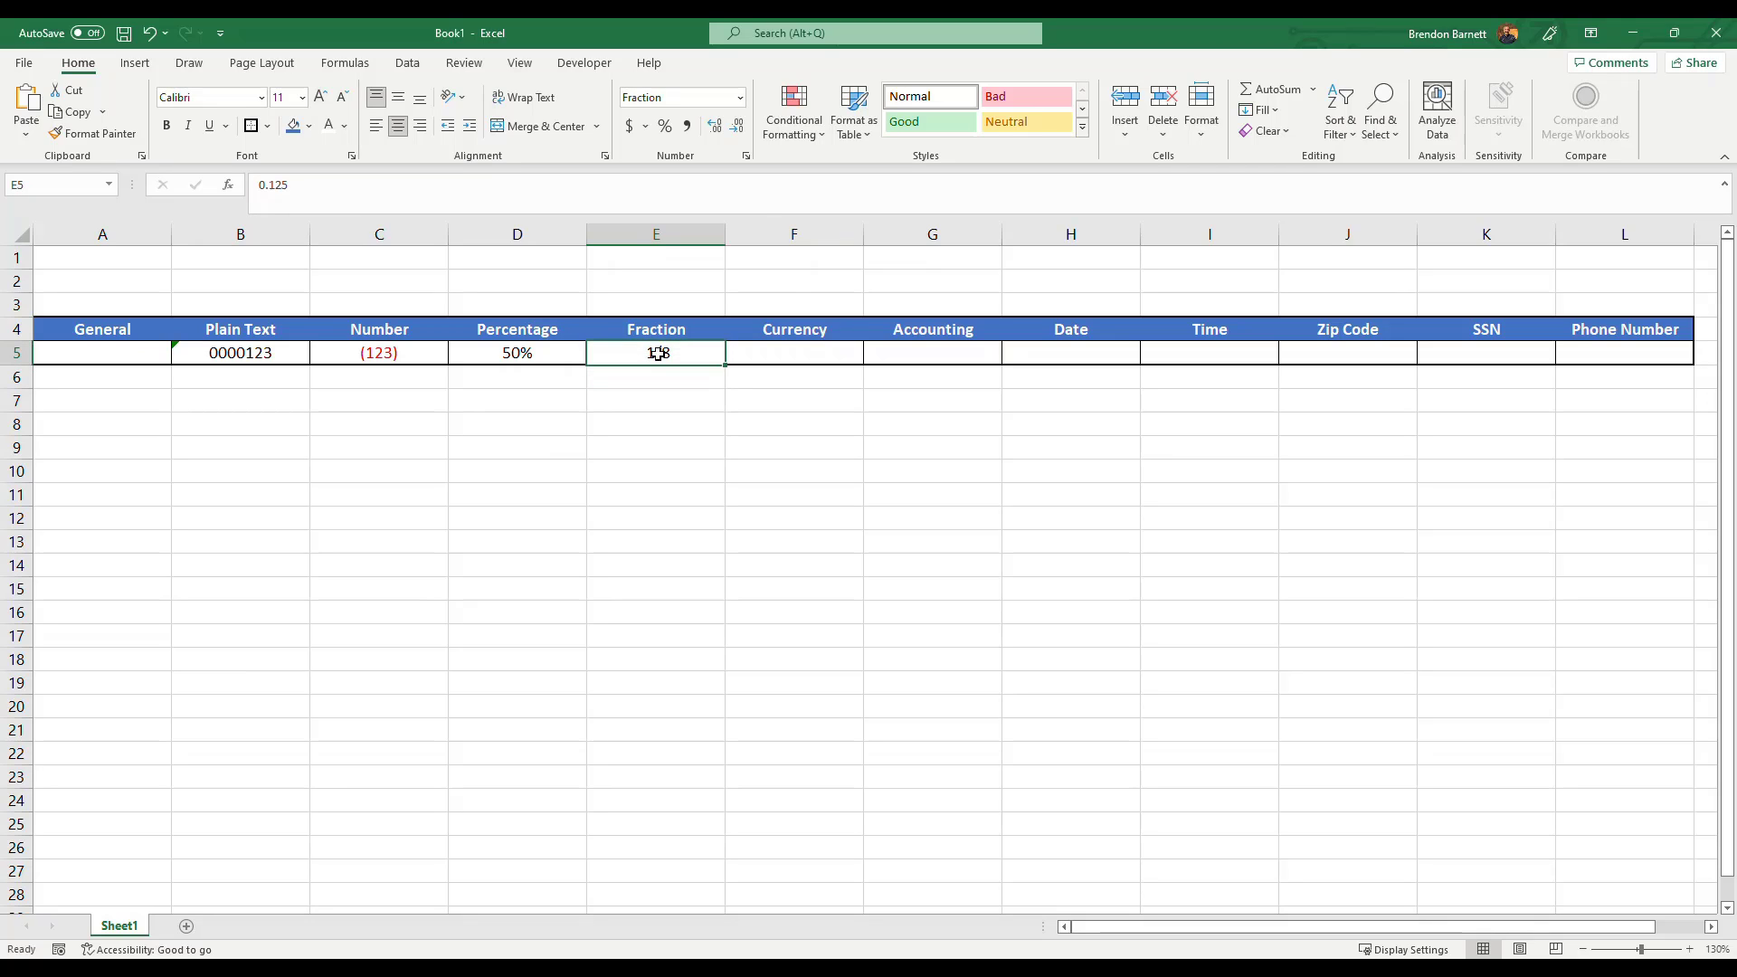
{"action": "left_click", "coordinate": [739, 97]}
{"action": "left_click", "coordinate": [713, 602]}
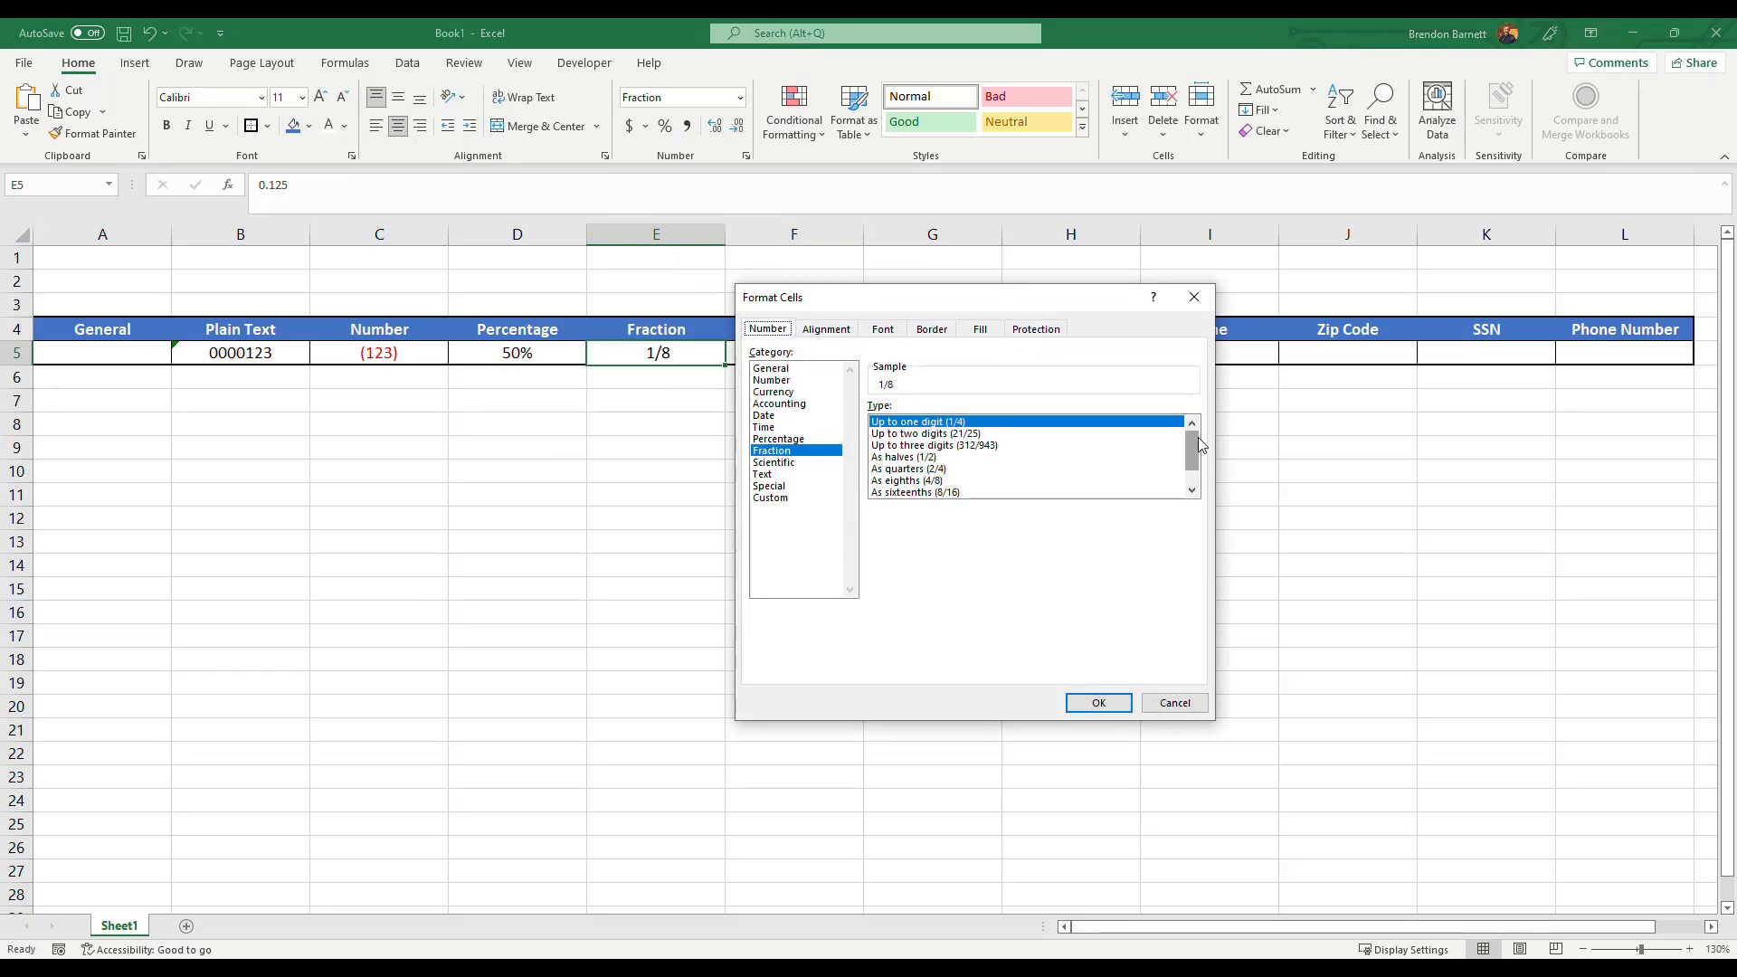
{"action": "left_click_drag", "start_coordinate": [1194, 438], "coordinate": [1194, 445]}
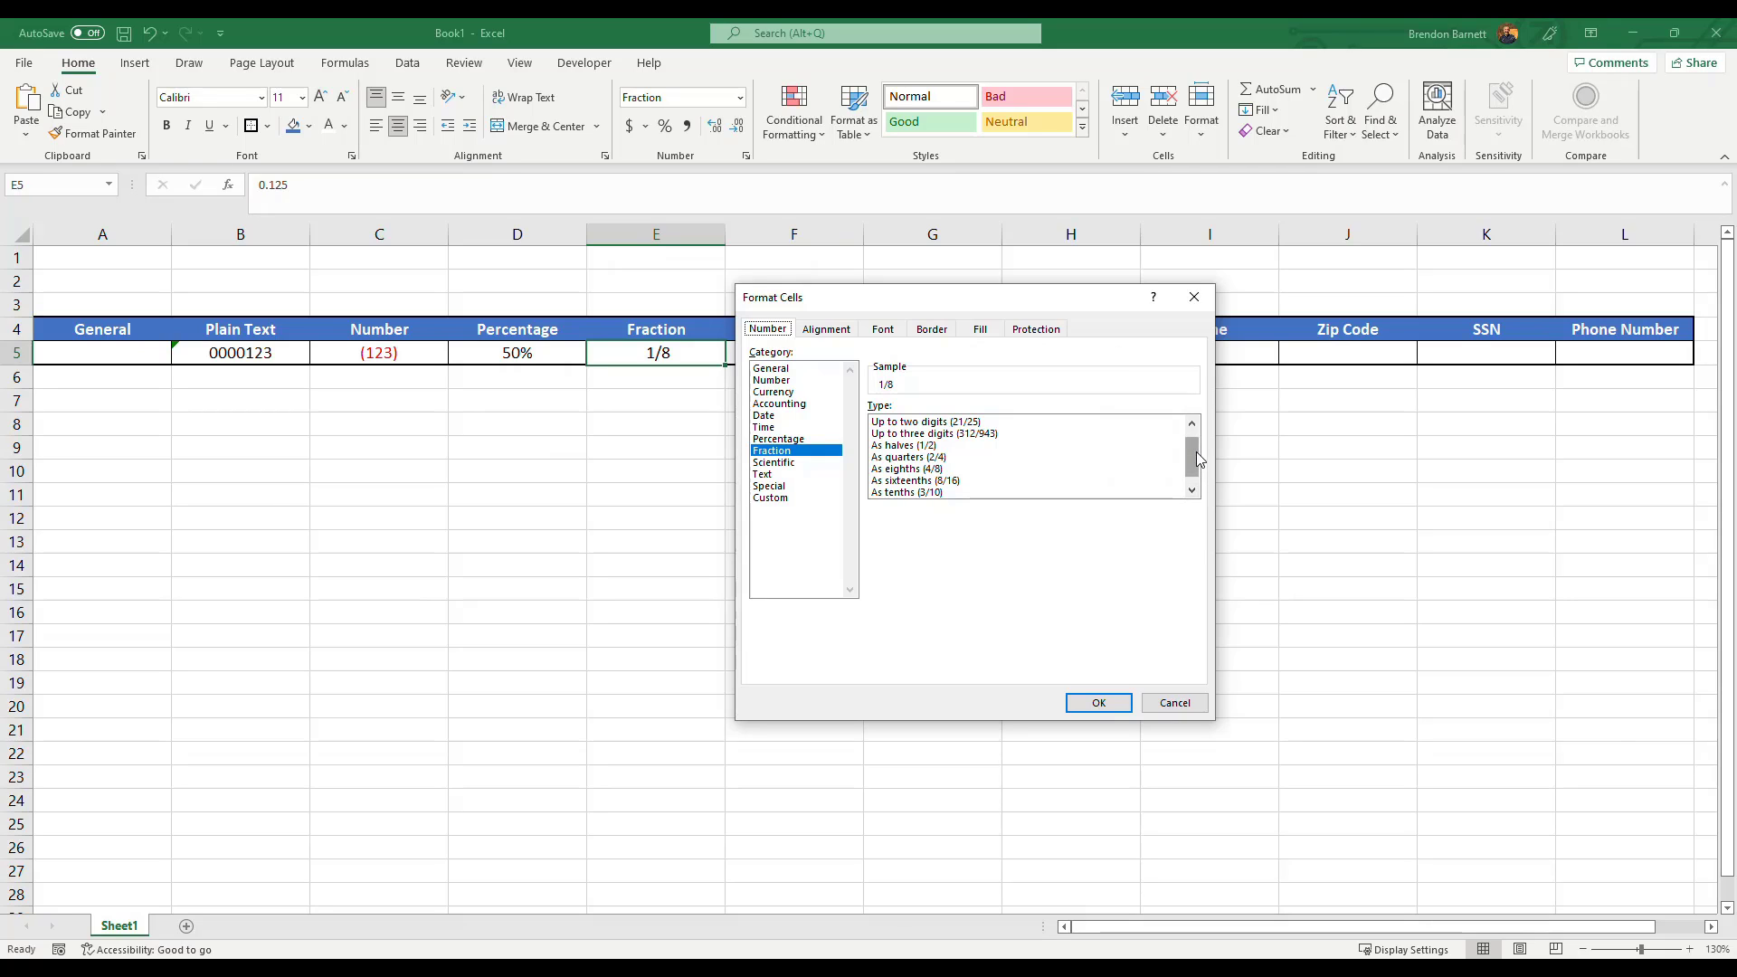
{"action": "left_click_drag", "start_coordinate": [1196, 458], "coordinate": [1199, 473]}
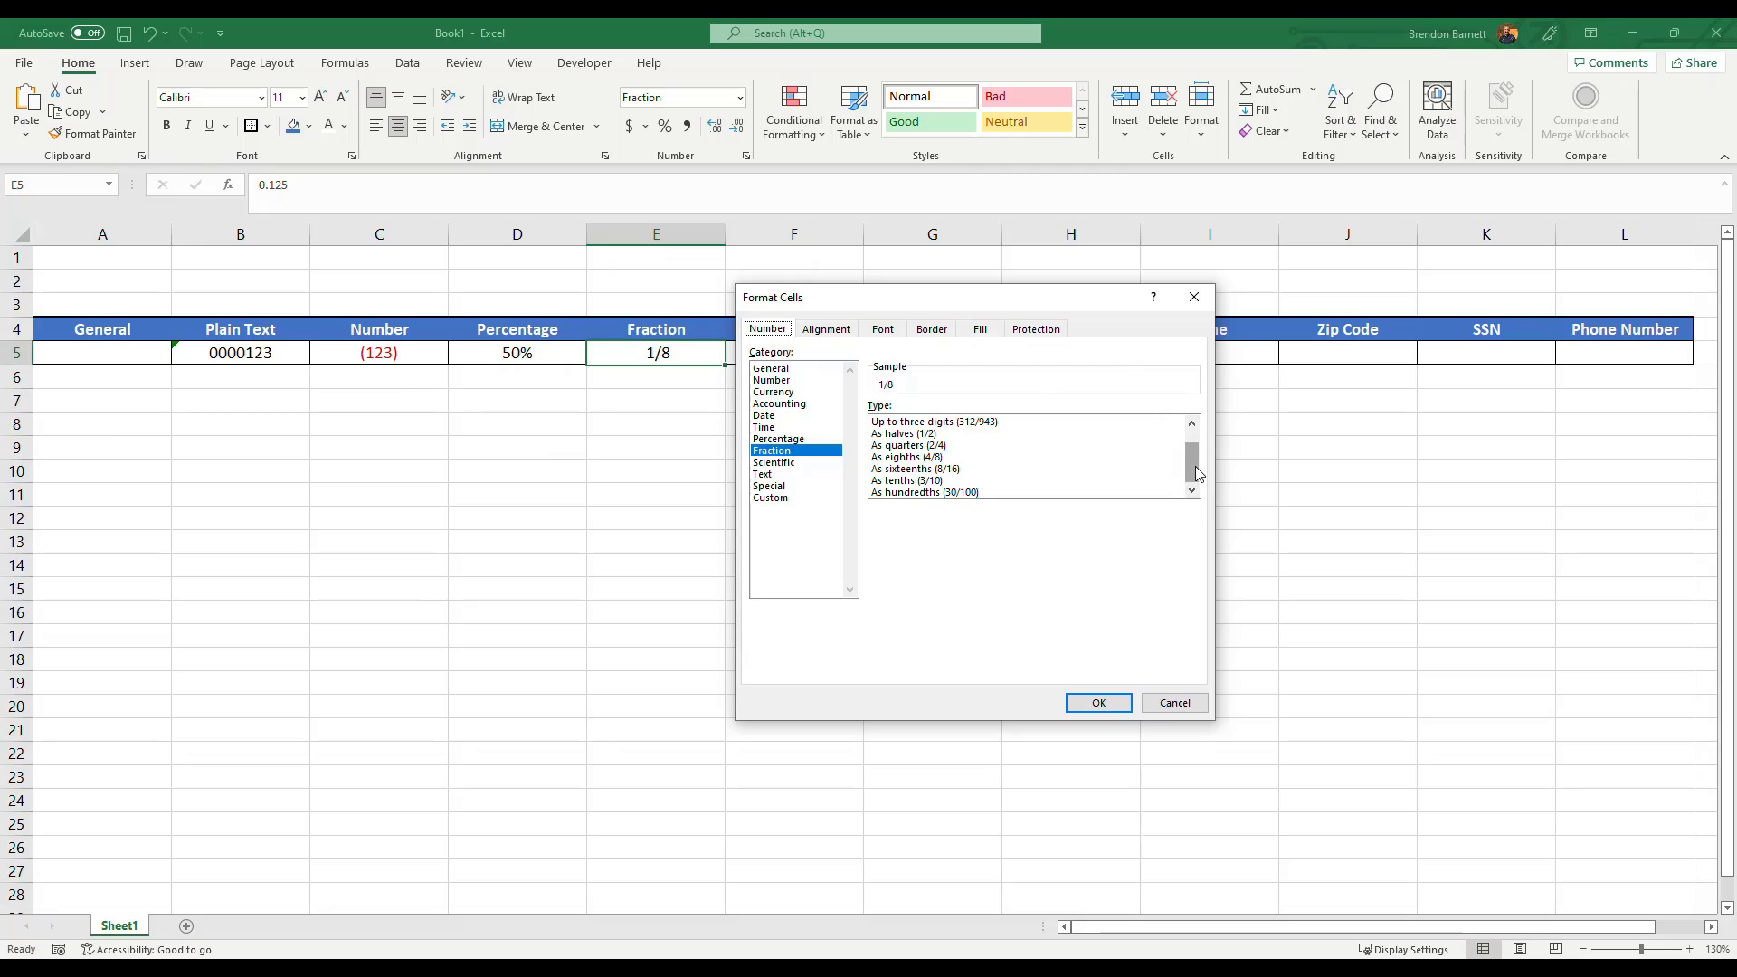
{"action": "left_click_drag", "start_coordinate": [1196, 473], "coordinate": [1190, 433]}
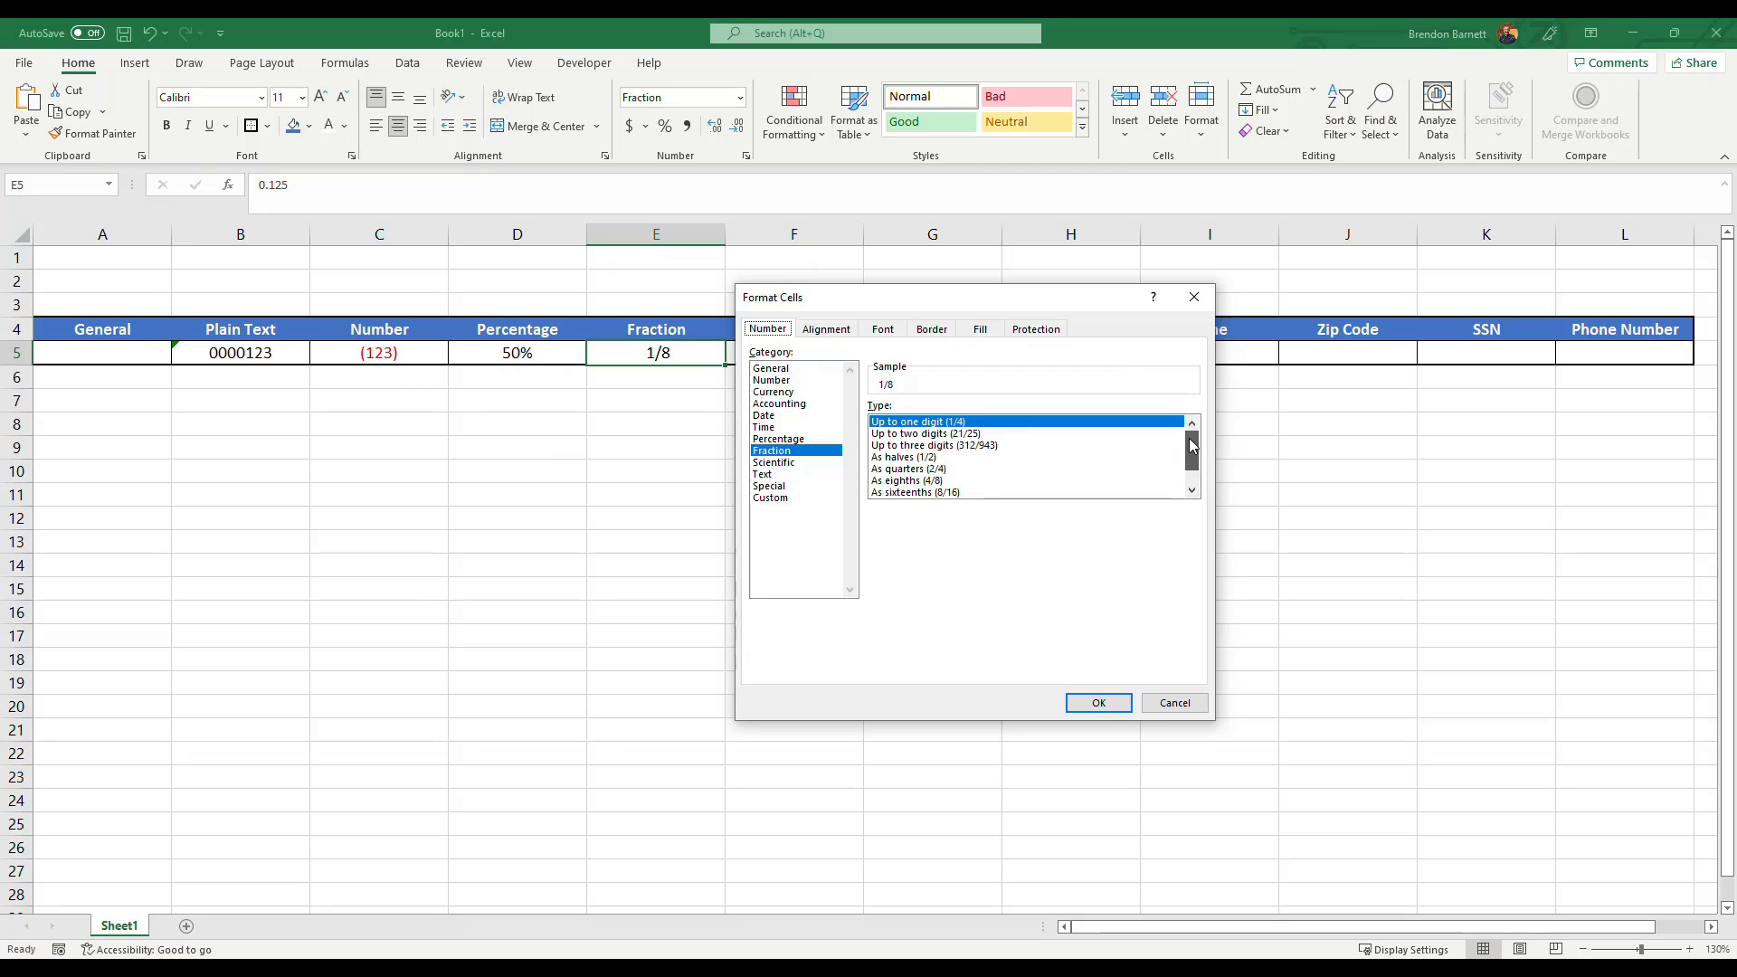
Preview several Fraction types and apply As hundredths (30/100) to E5.
{"action": "left_click", "coordinate": [952, 435]}
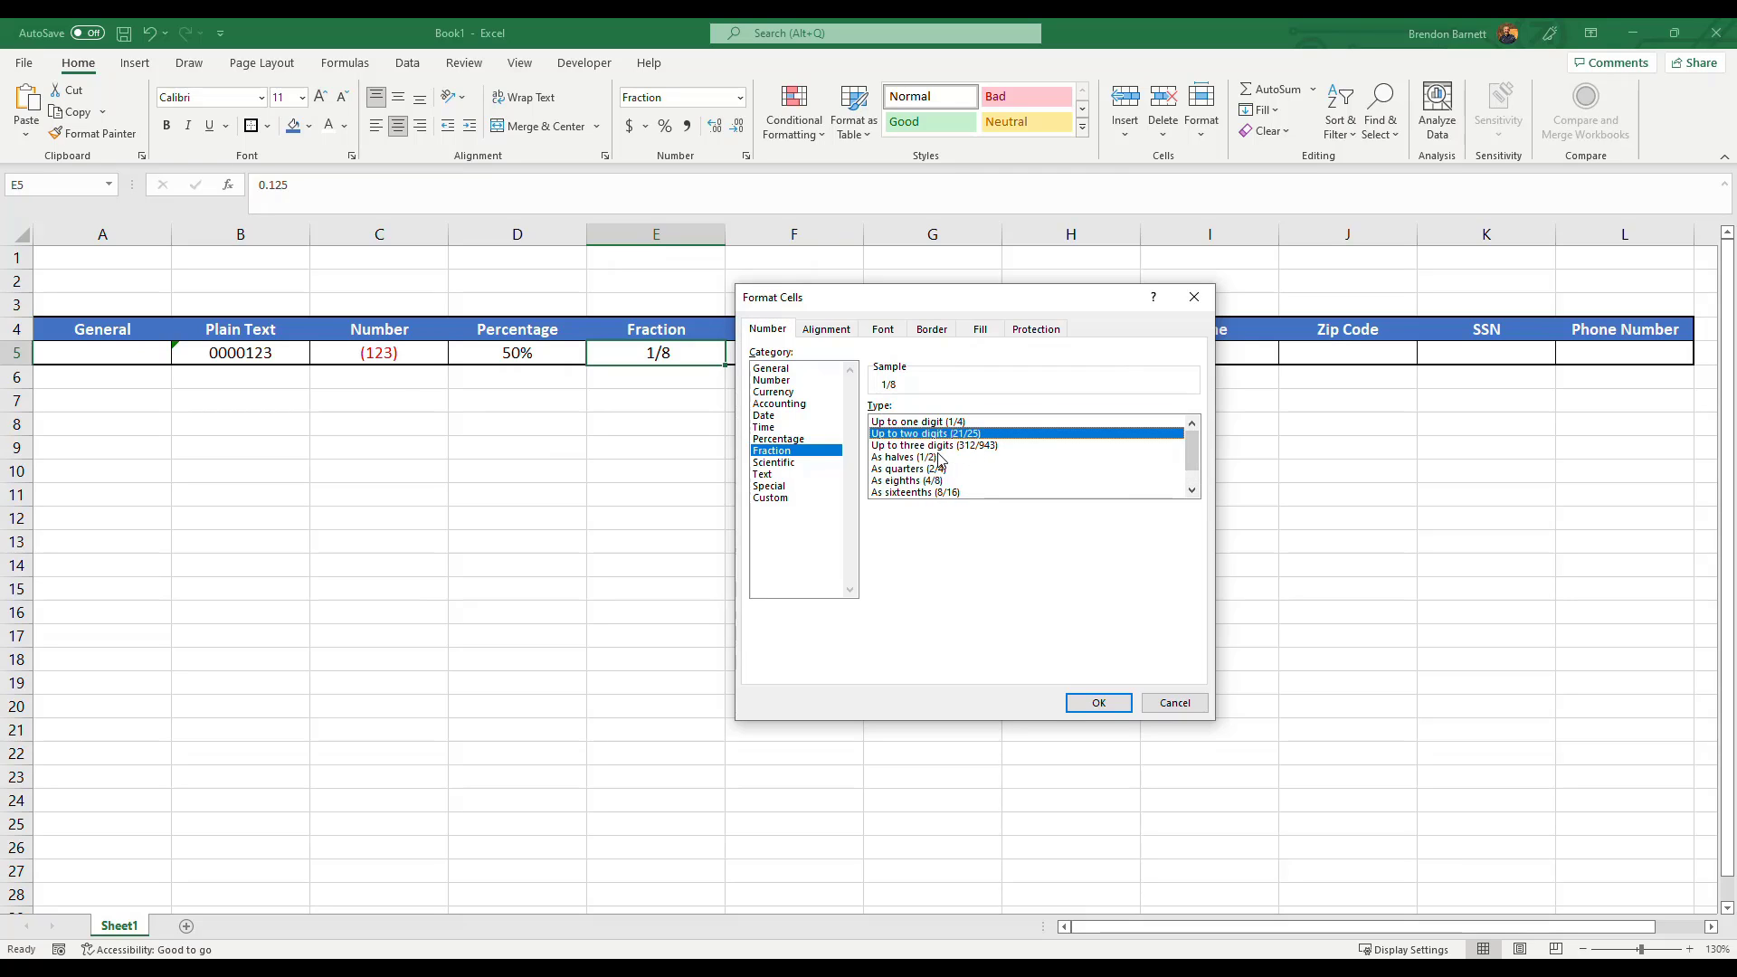
{"action": "left_click", "coordinate": [939, 447]}
{"action": "left_click", "coordinate": [941, 457]}
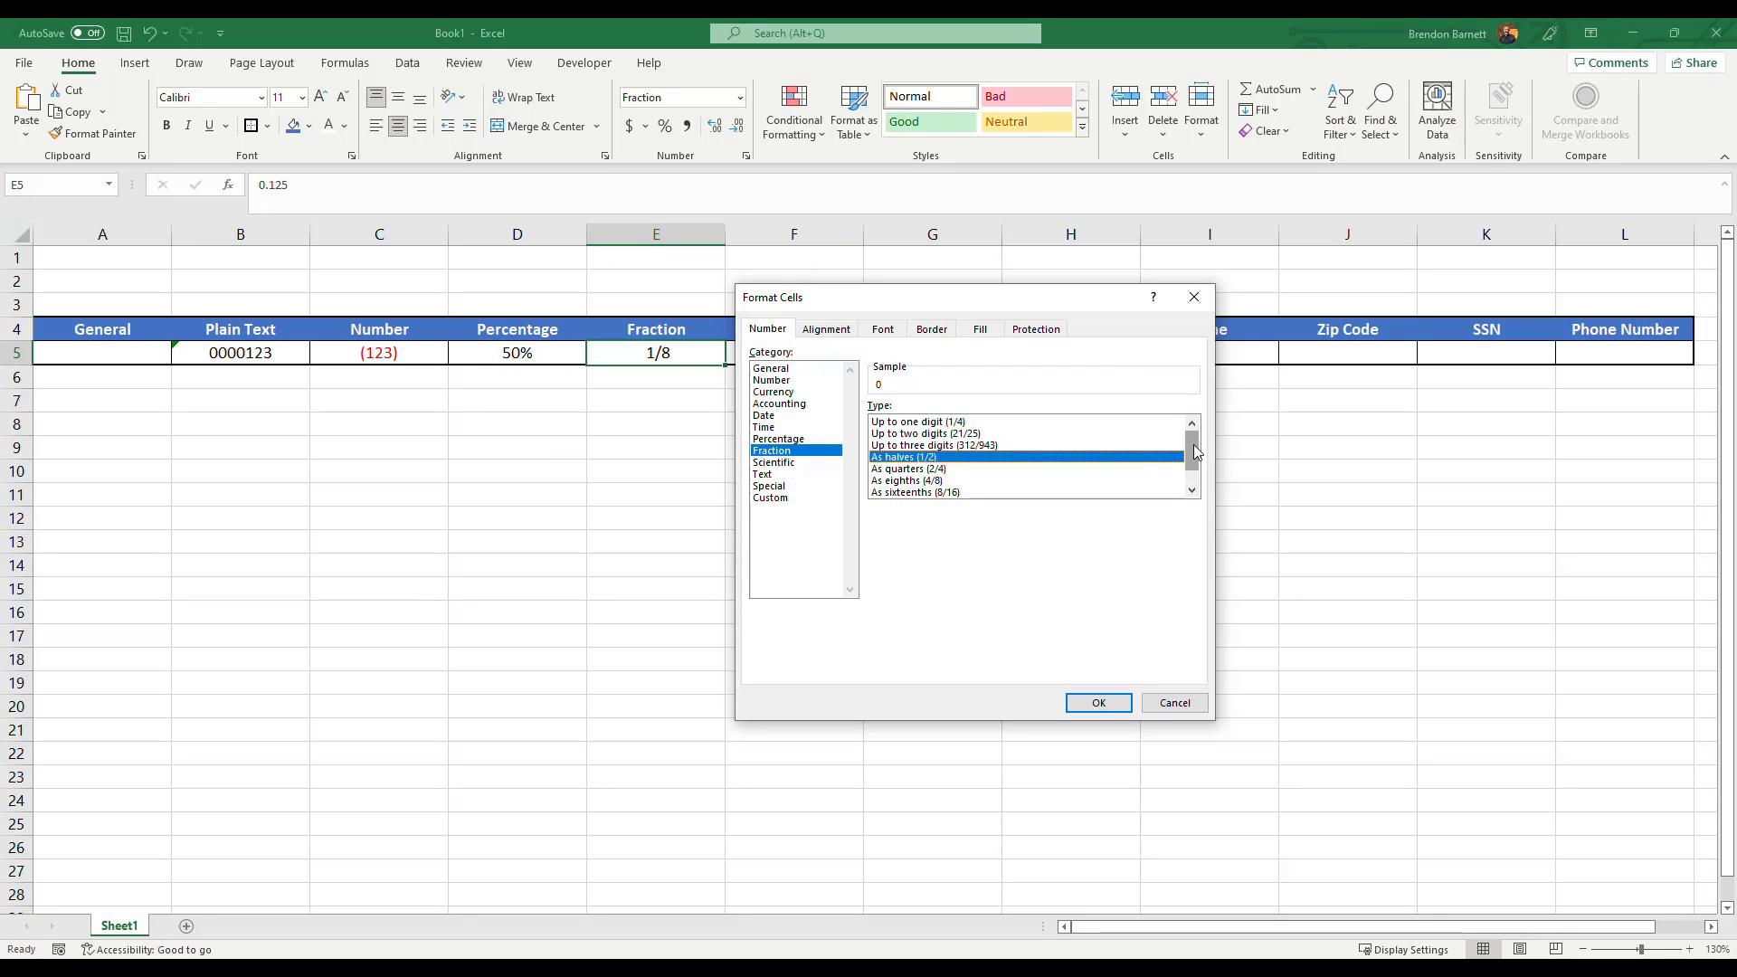
{"action": "left_click_drag", "start_coordinate": [1194, 452], "coordinate": [1195, 465]}
{"action": "left_click", "coordinate": [930, 457]}
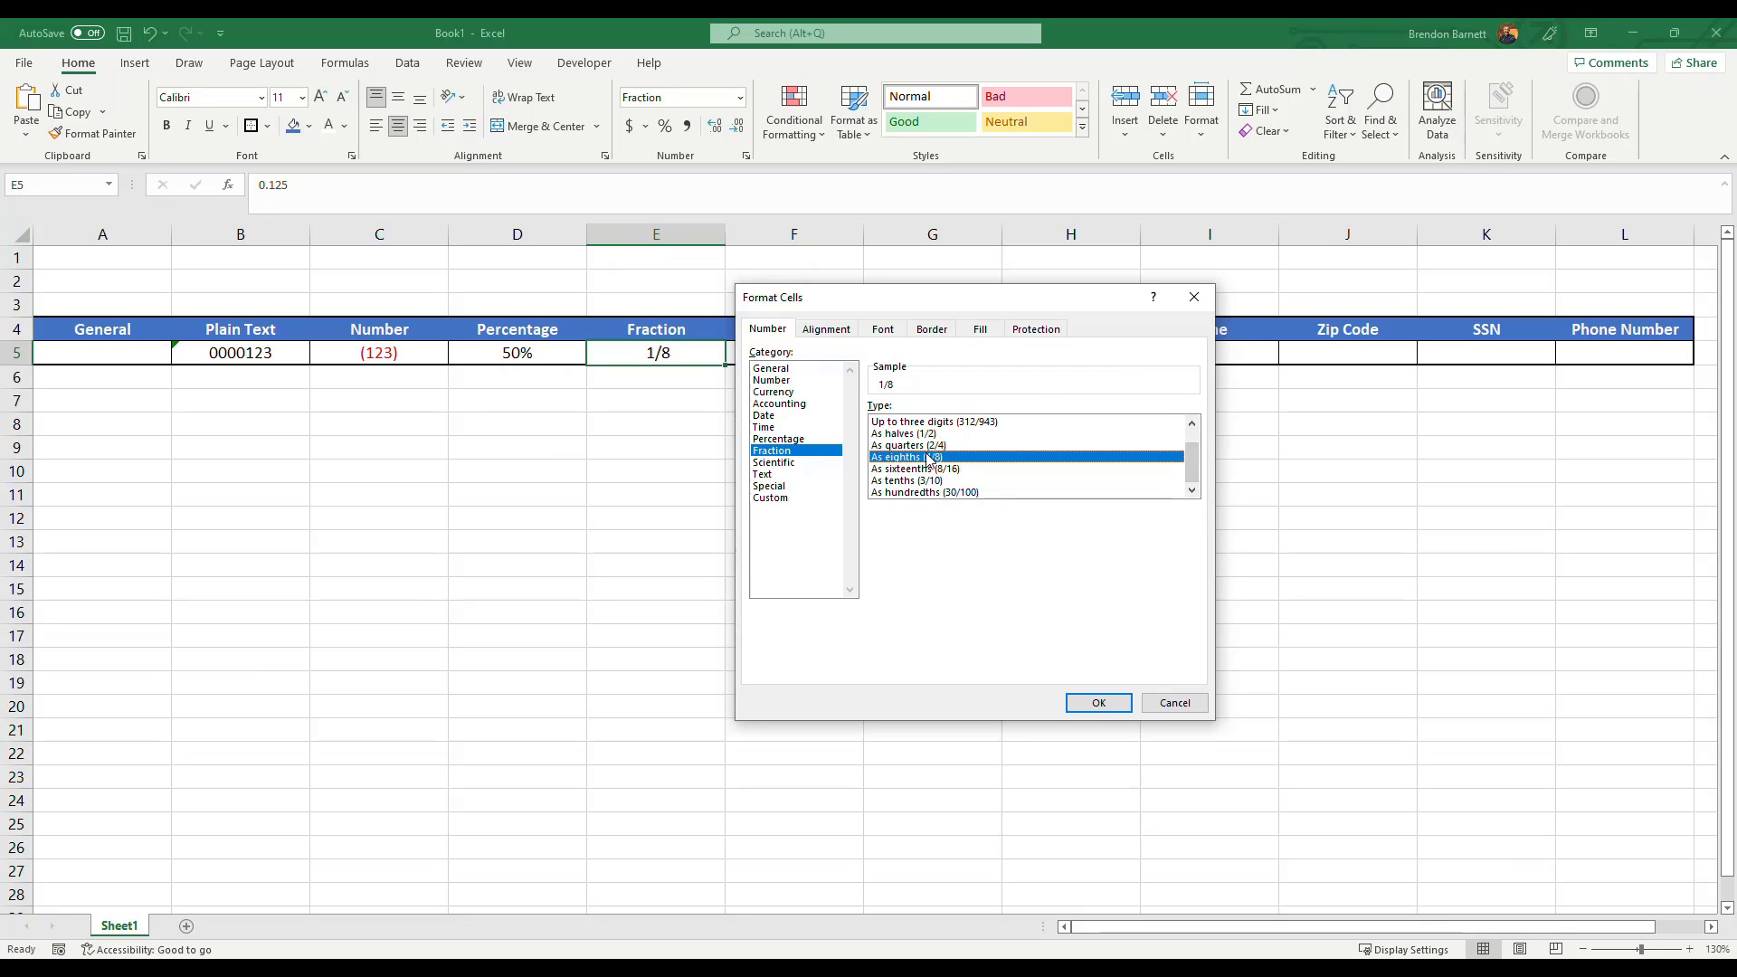
{"action": "left_click", "coordinate": [929, 471]}
{"action": "left_click", "coordinate": [939, 481]}
{"action": "left_click", "coordinate": [941, 493]}
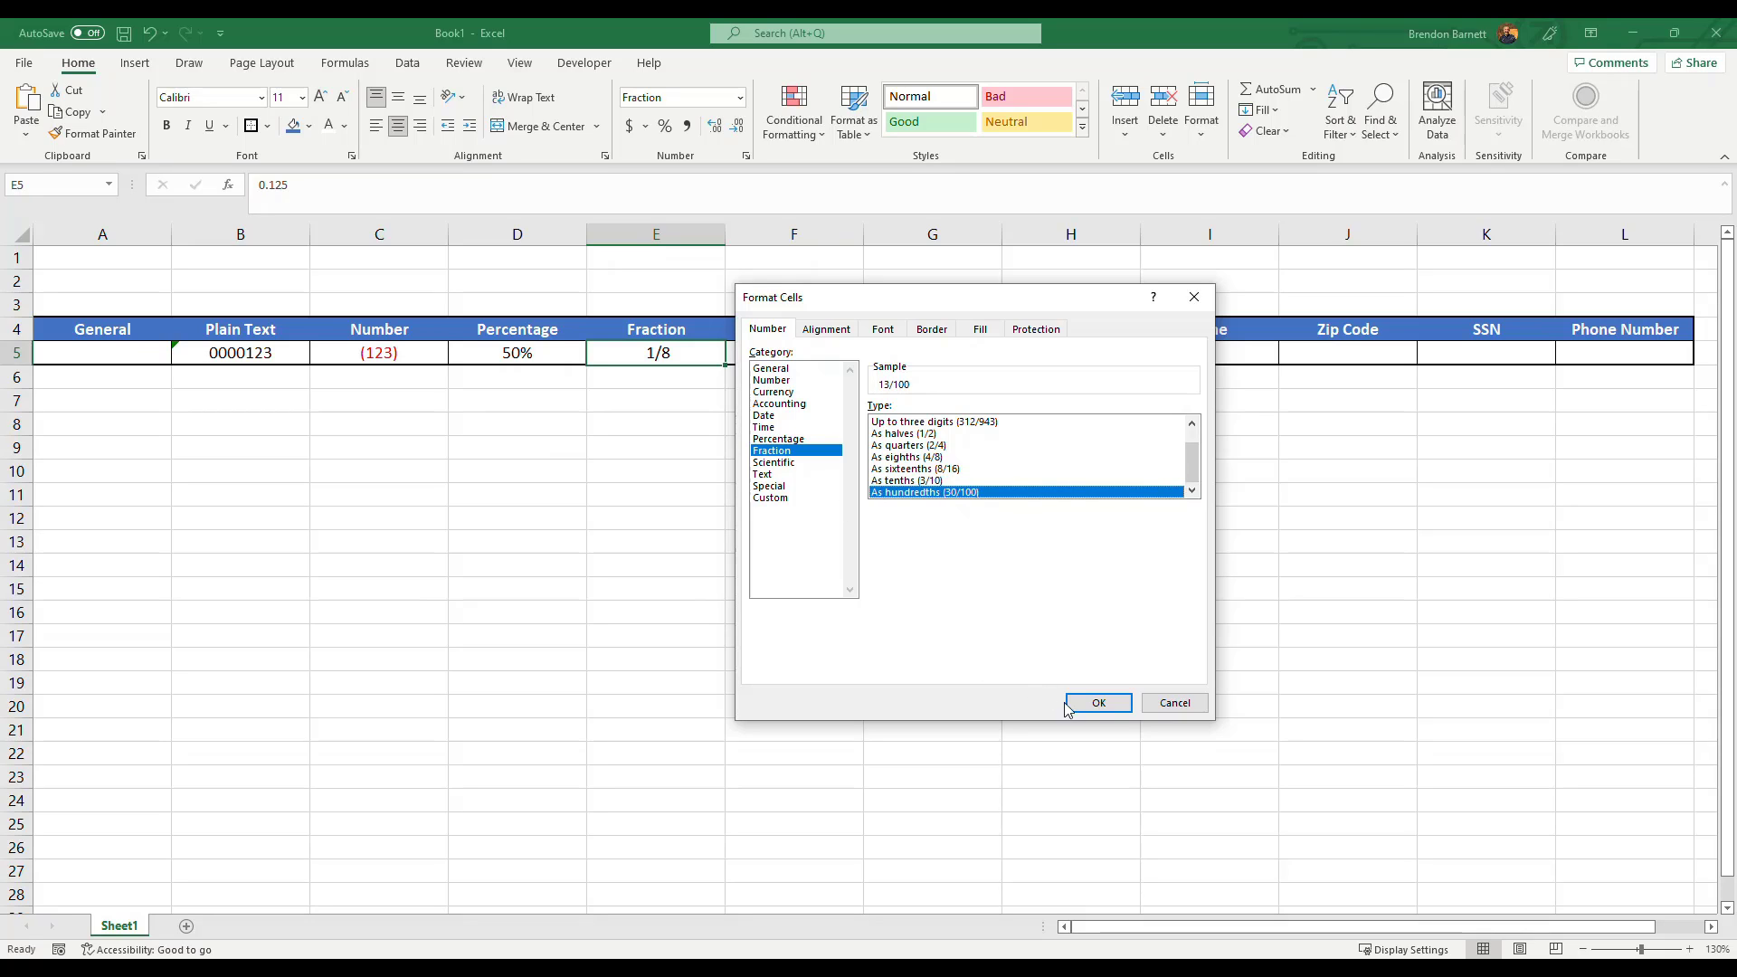
{"action": "left_click", "coordinate": [1093, 706]}
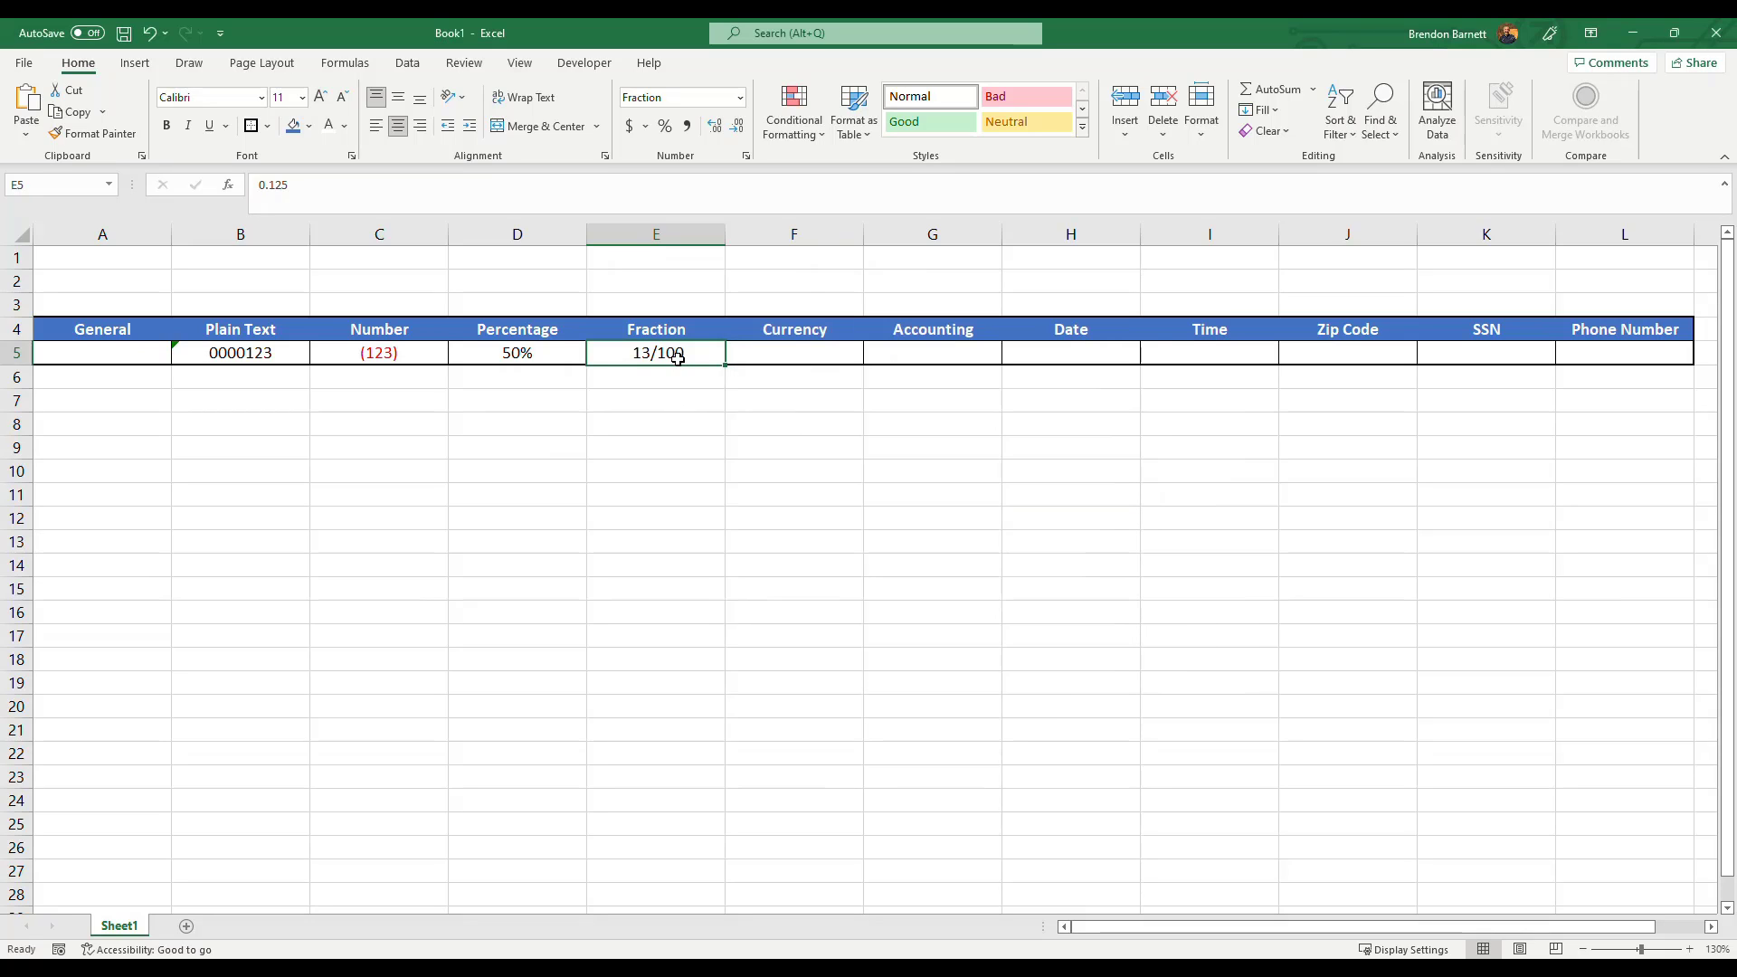
Inspect the underlying value of E5 in the formula bar.
{"action": "left_click", "coordinate": [304, 196]}
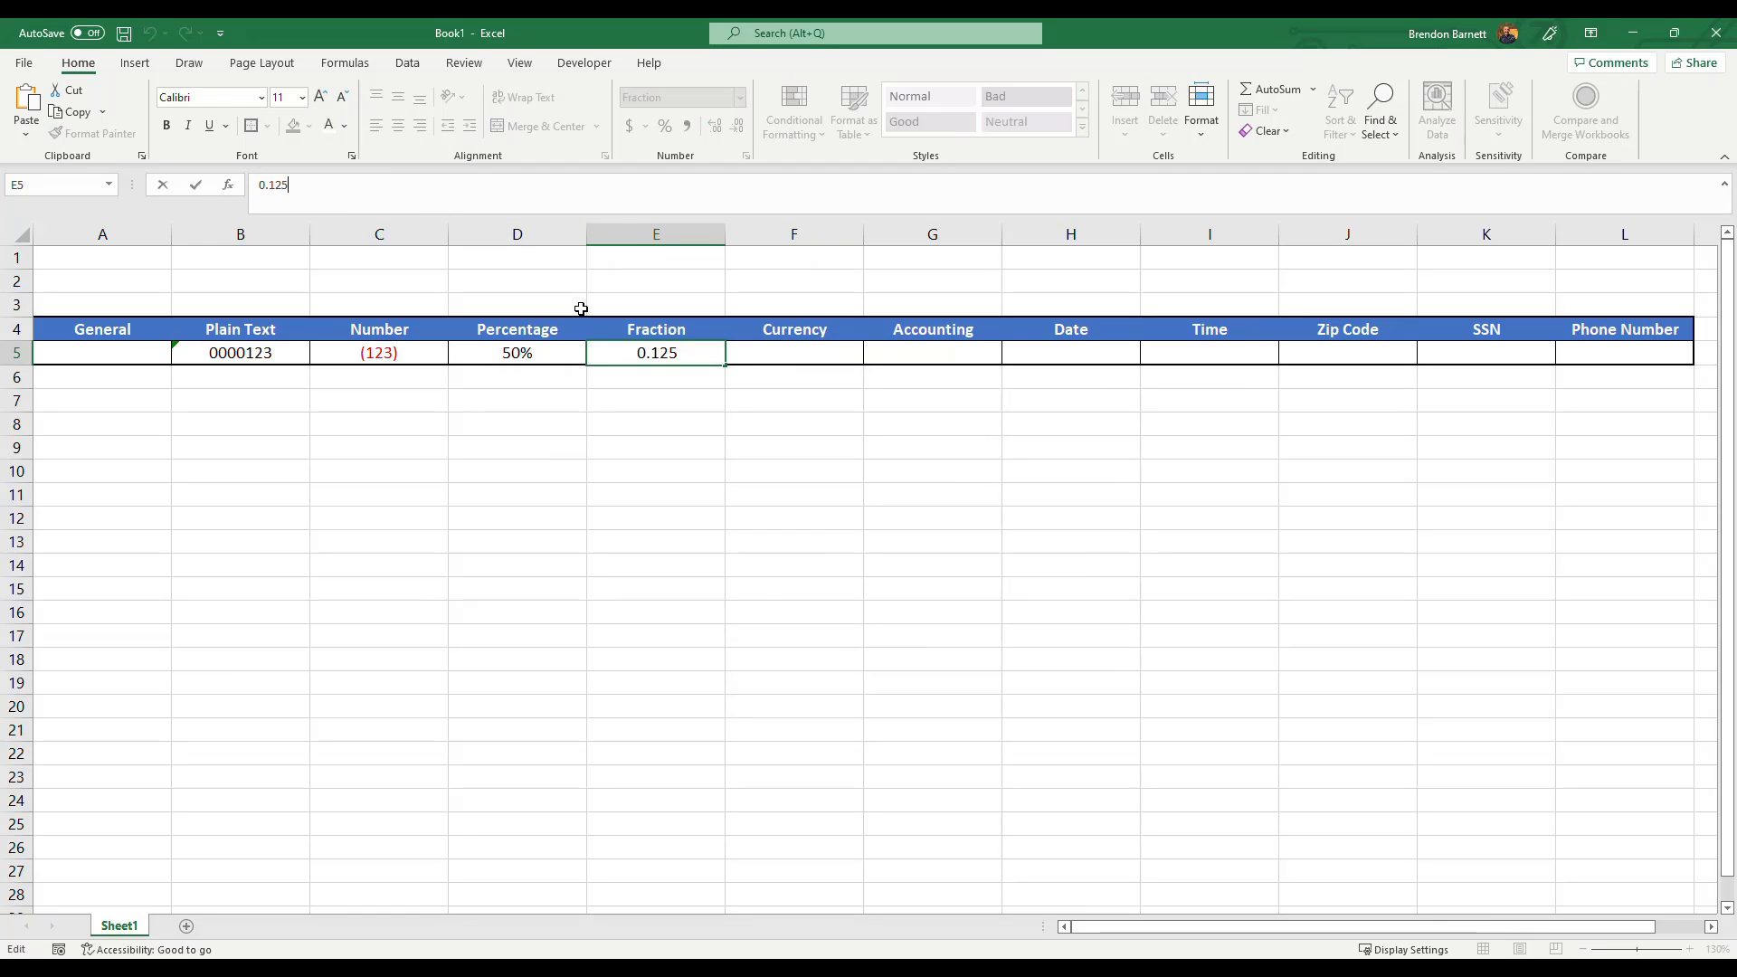
{"action": "left_click", "coordinate": [643, 418]}
{"action": "left_click", "coordinate": [665, 354]}
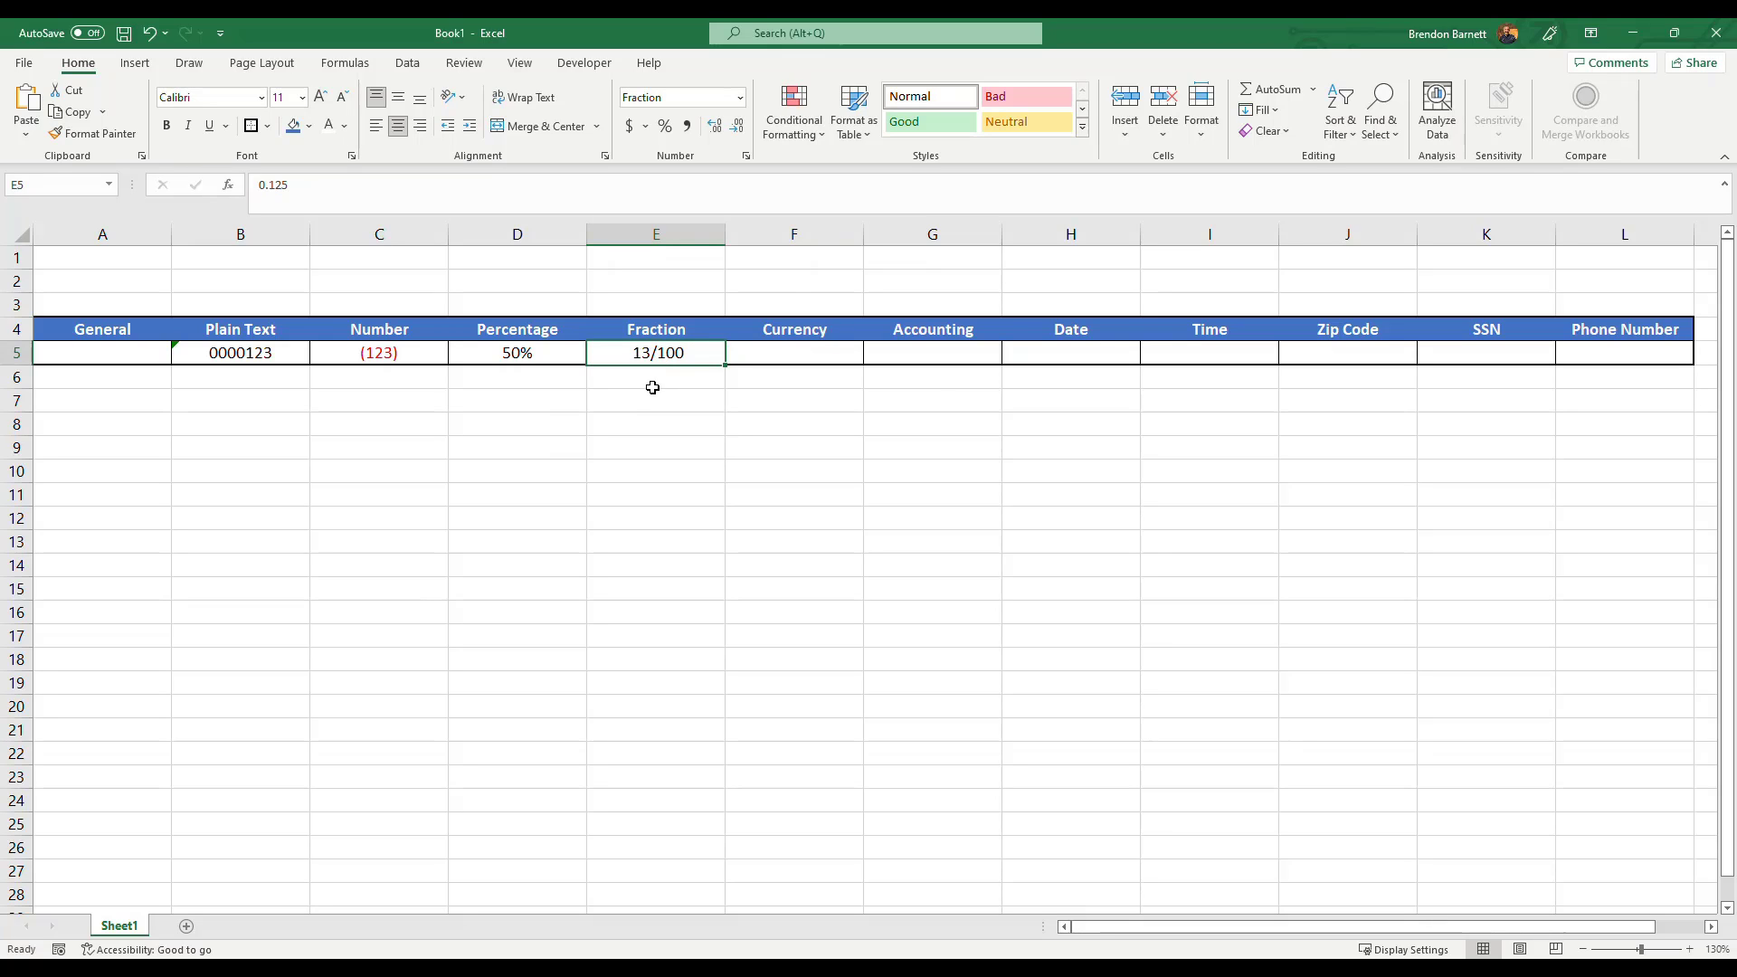
Apply the Currency number format to the Currency cell F5.
{"action": "mouse_move", "coordinate": [795, 353]}
{"action": "left_mouse_down"}
{"action": "mouse_move", "coordinate": [932, 349]}
{"action": "mouse_move", "coordinate": [785, 358]}
{"action": "left_mouse_up"}
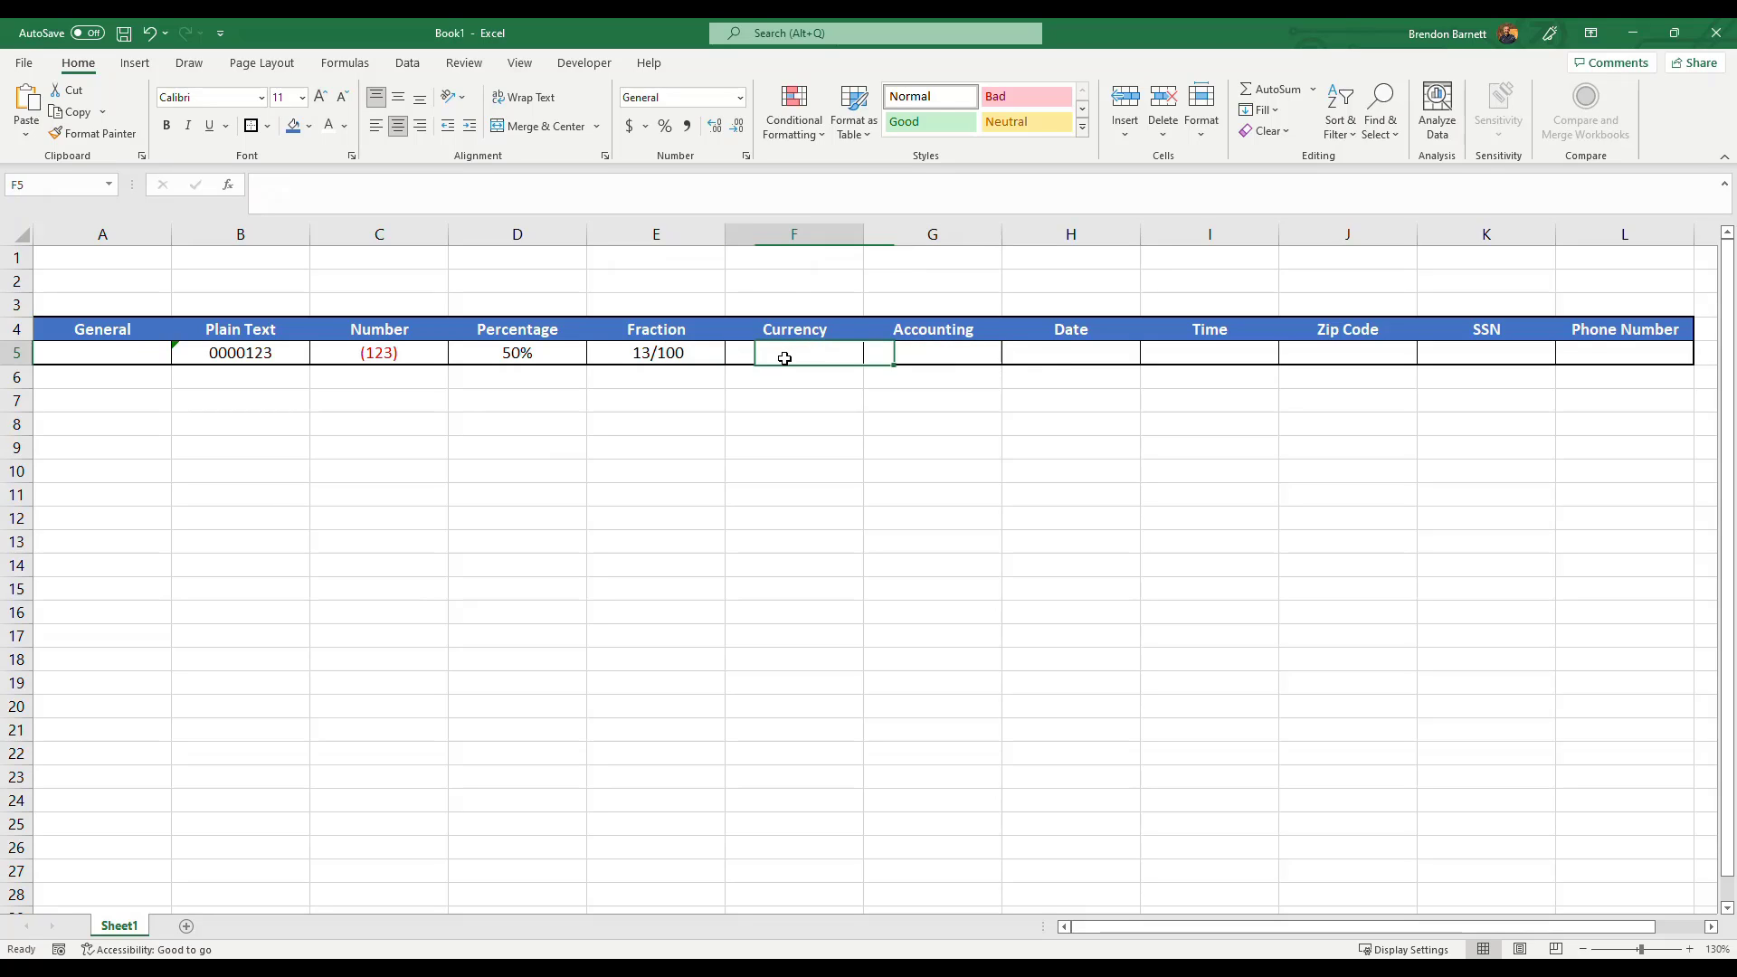
{"action": "left_click", "coordinate": [916, 347]}
{"action": "left_click", "coordinate": [810, 348]}
{"action": "left_click", "coordinate": [879, 351]}
{"action": "left_click", "coordinate": [811, 355]}
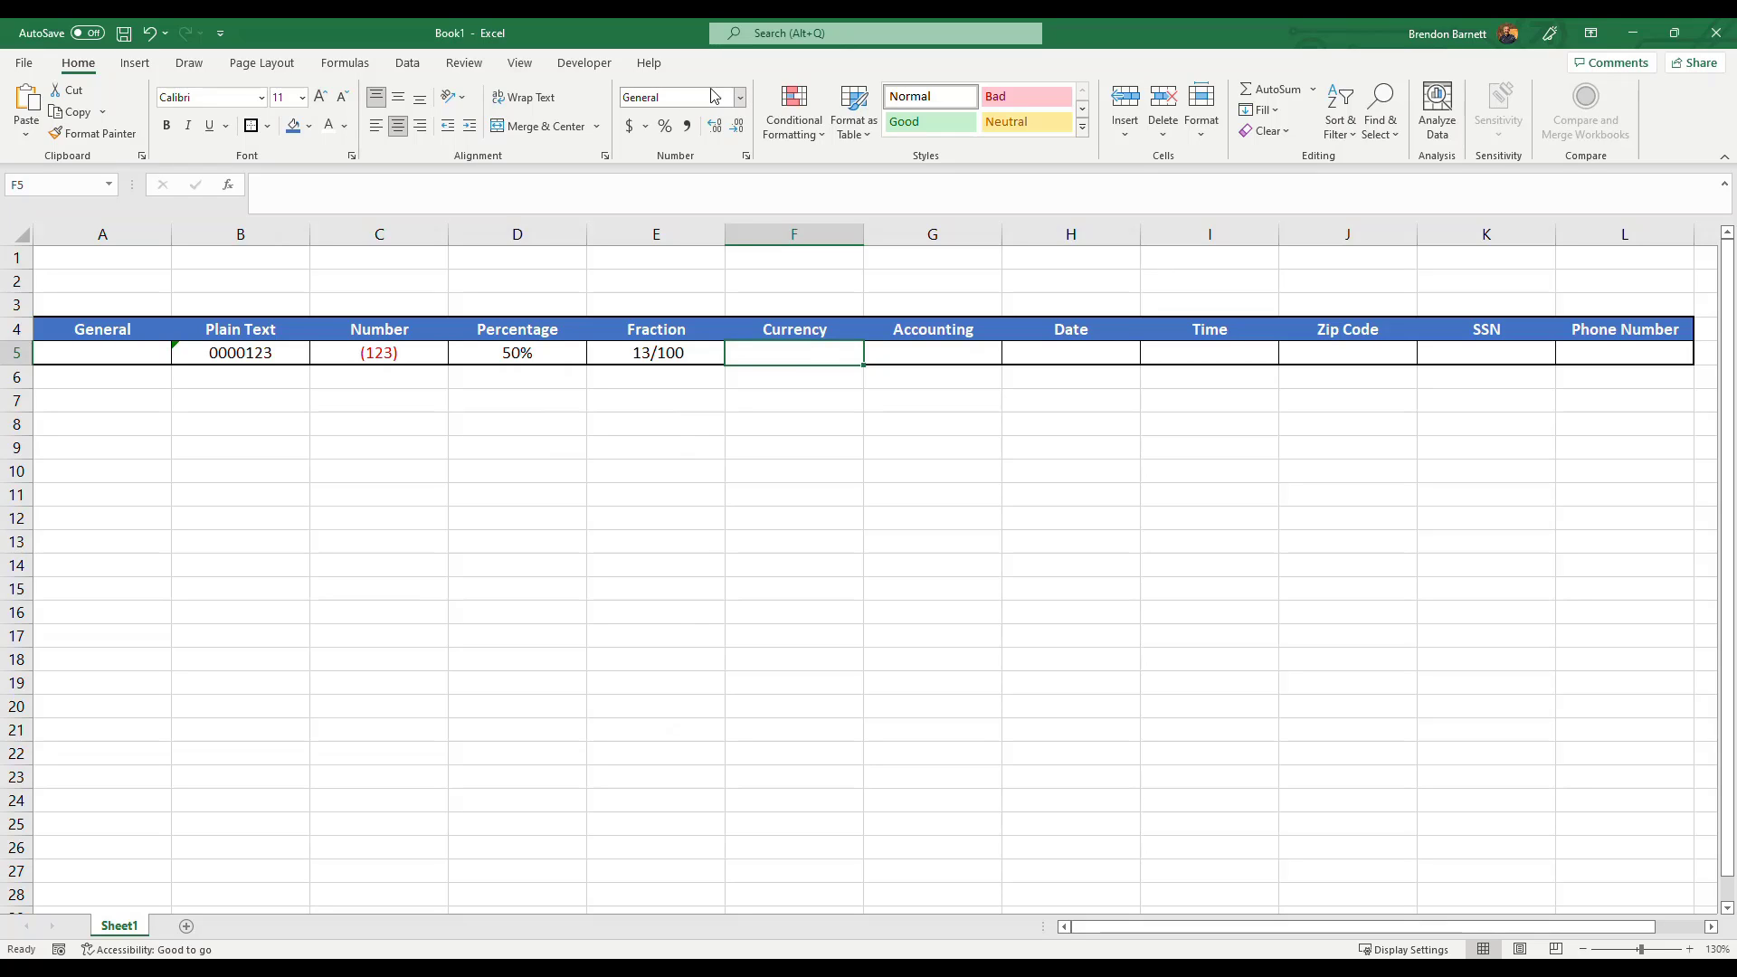
{"action": "left_click", "coordinate": [739, 97]}
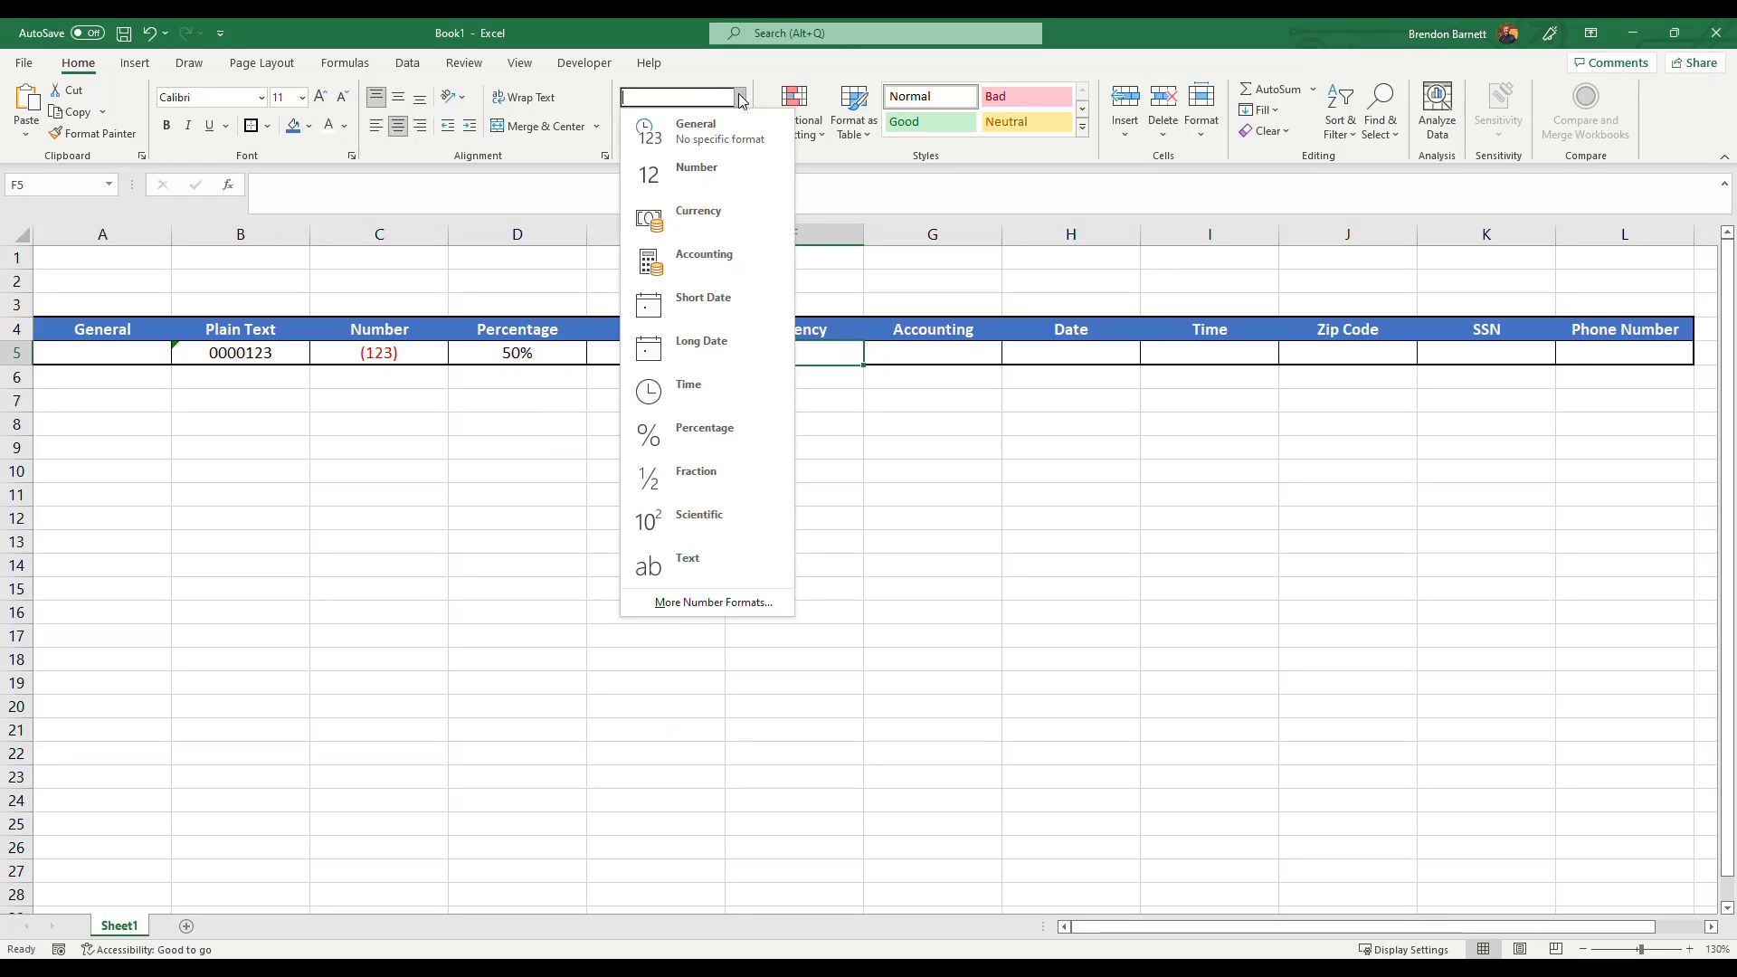
{"action": "left_click", "coordinate": [694, 216]}
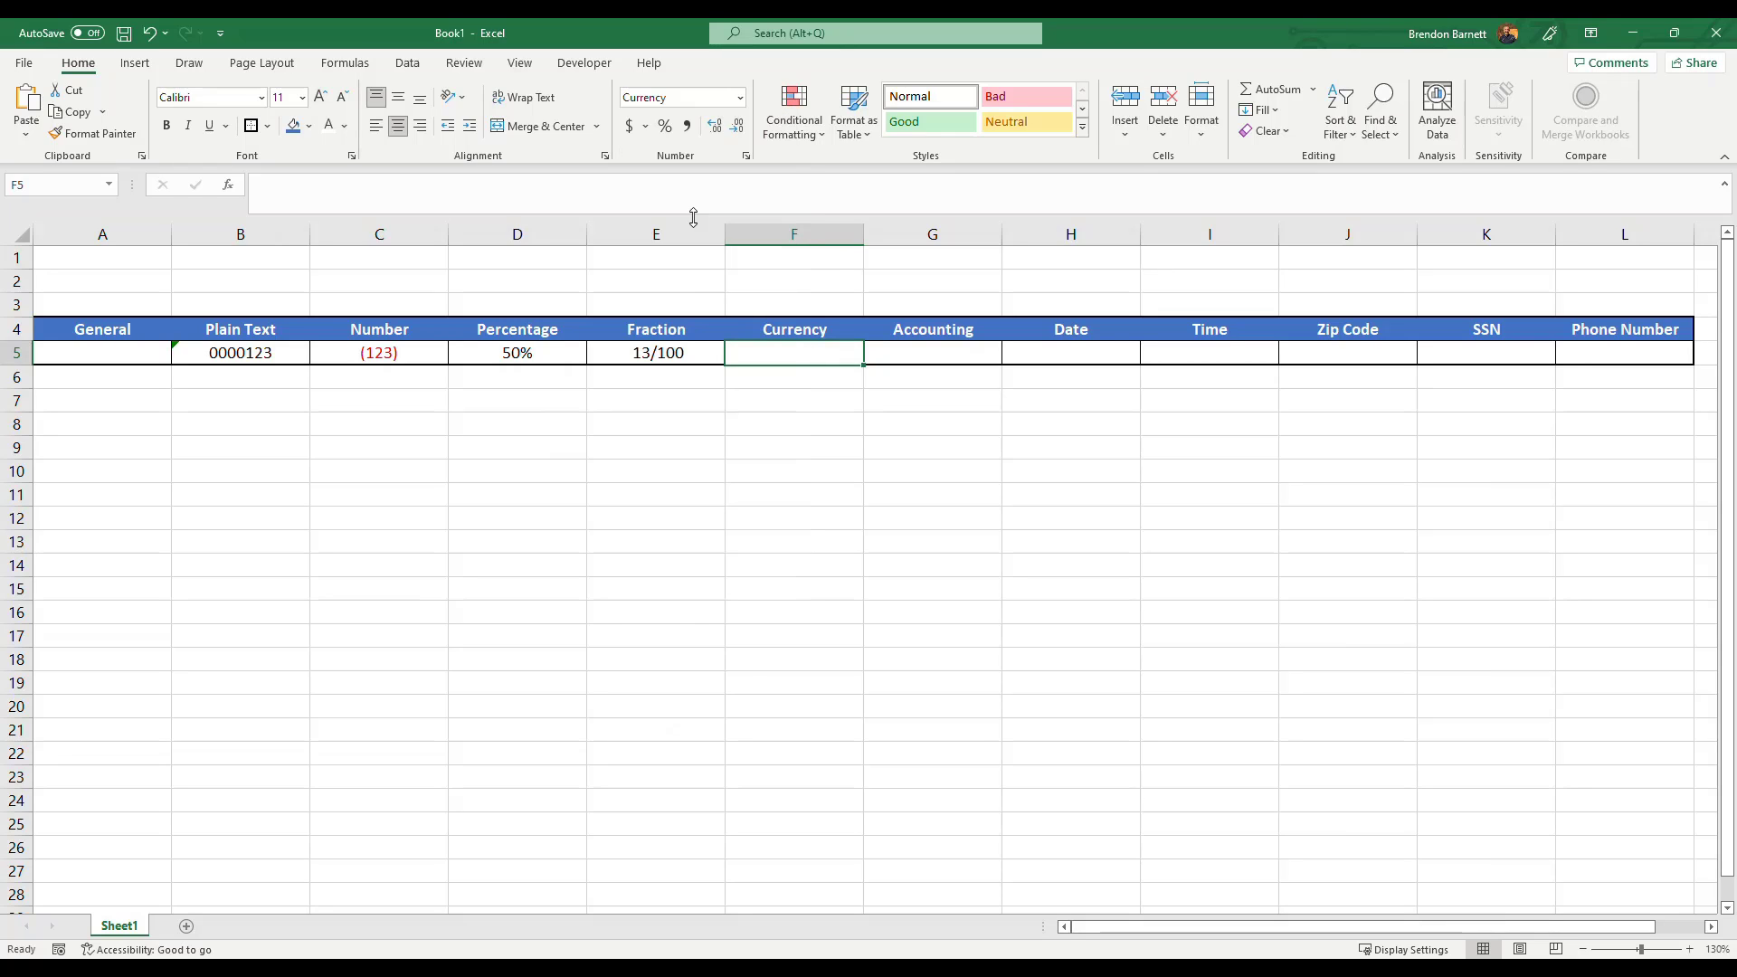
Apply the Accounting number format to the Accounting cell G5.
{"action": "left_click", "coordinate": [920, 349]}
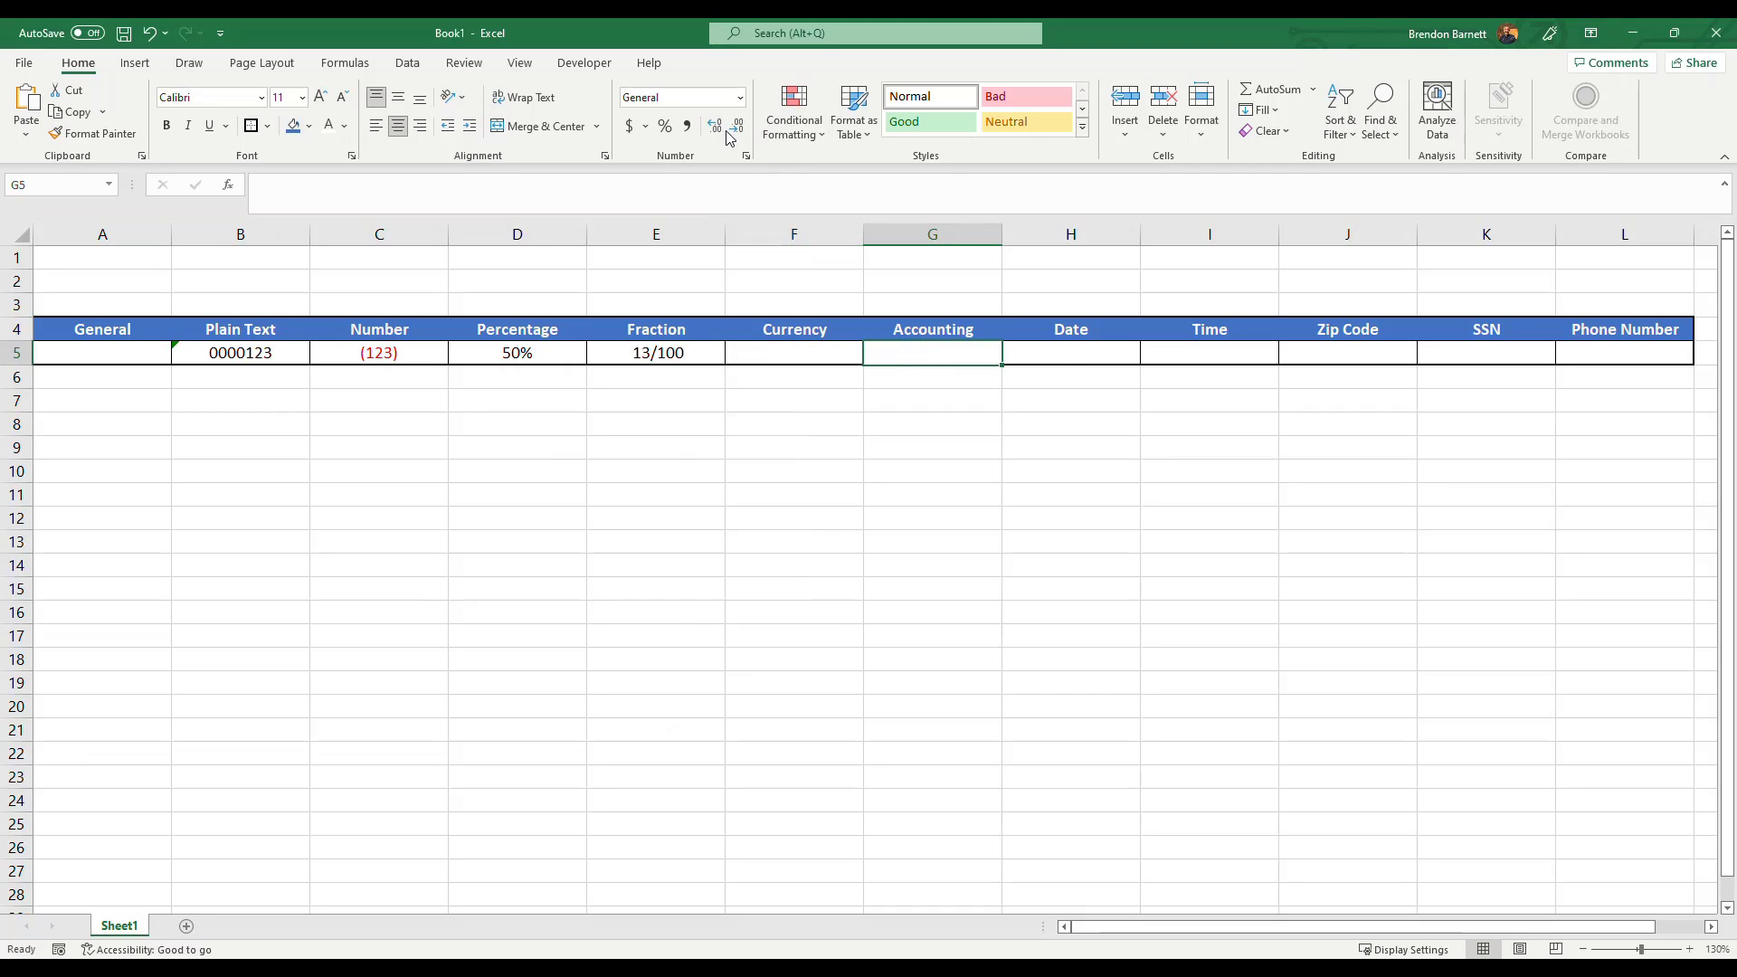
{"action": "left_click", "coordinate": [739, 97]}
{"action": "left_click", "coordinate": [703, 258]}
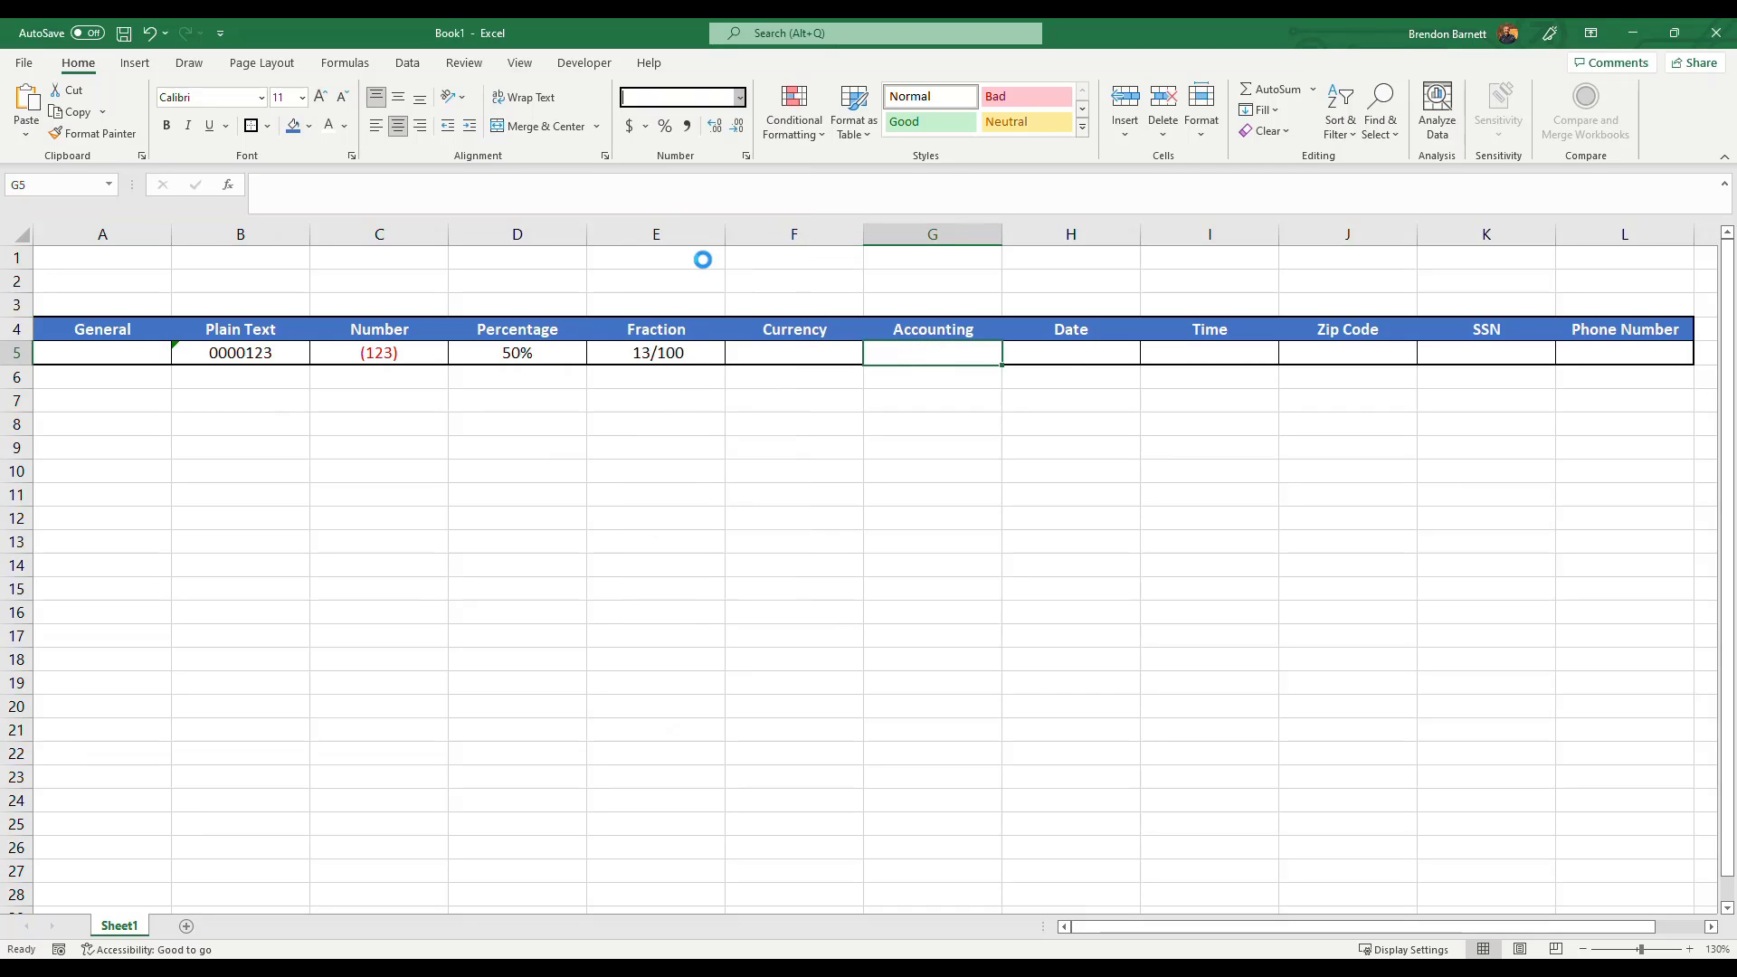
Enter 123 in both the Currency cell F5 and the Accounting cell G5.
{"action": "left_click", "coordinate": [805, 353]}
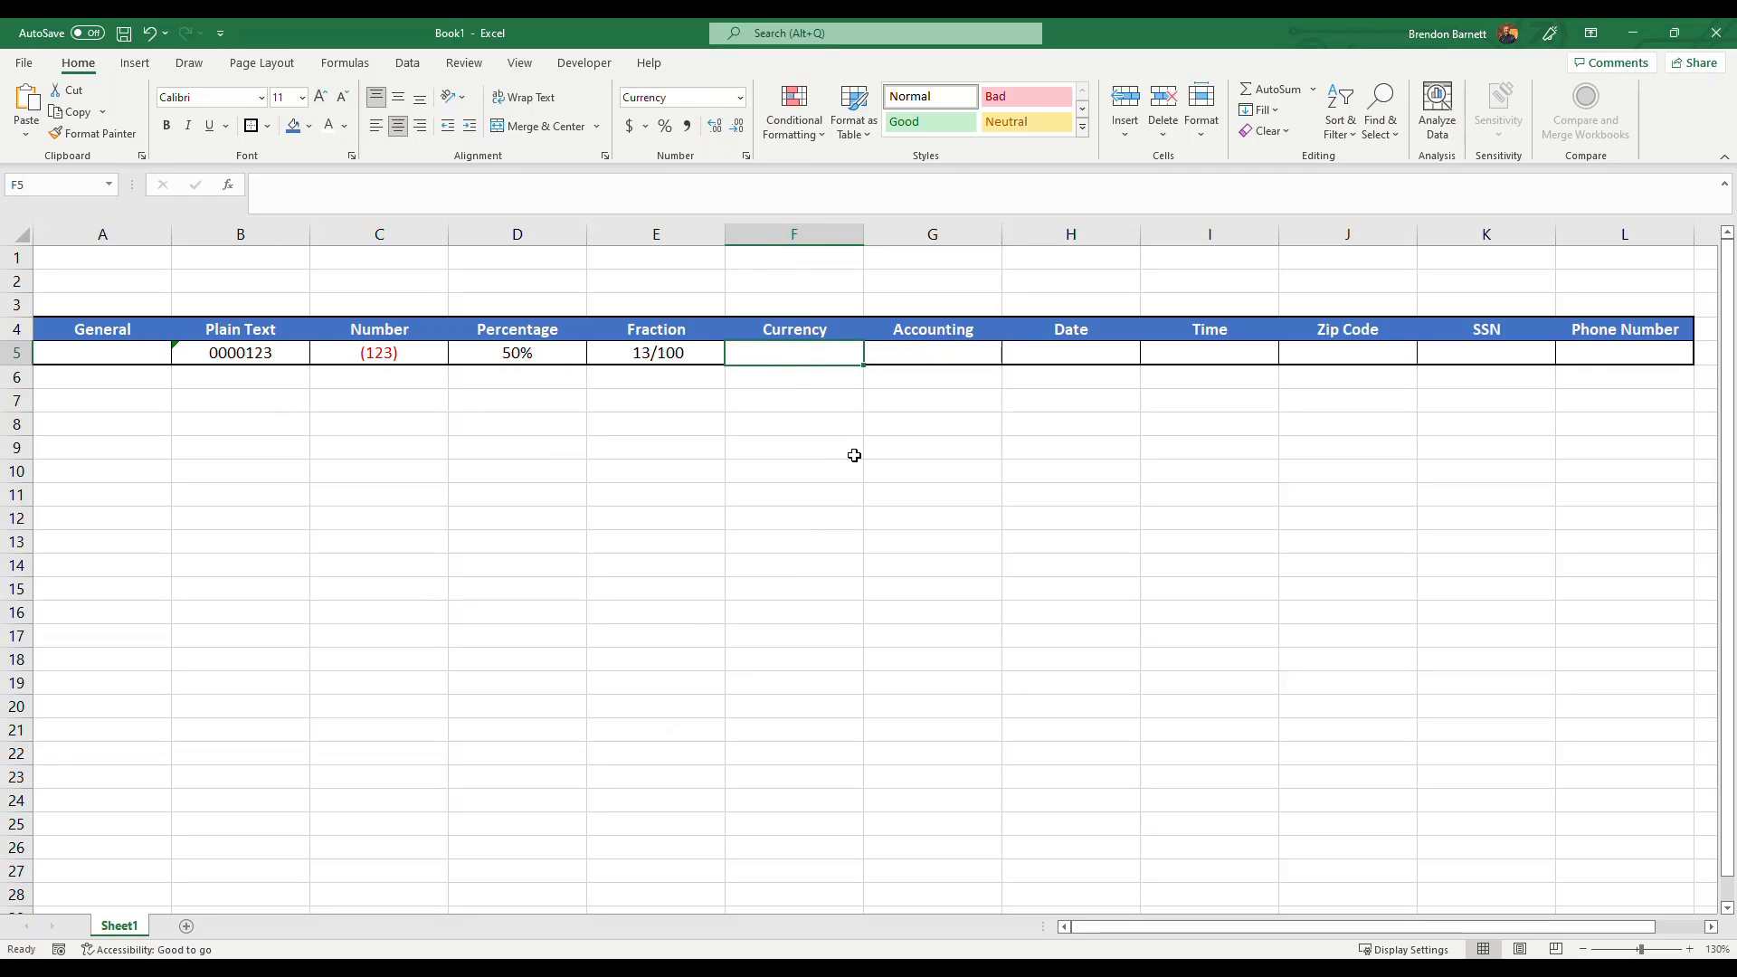
{"action": "type", "text": "123"}
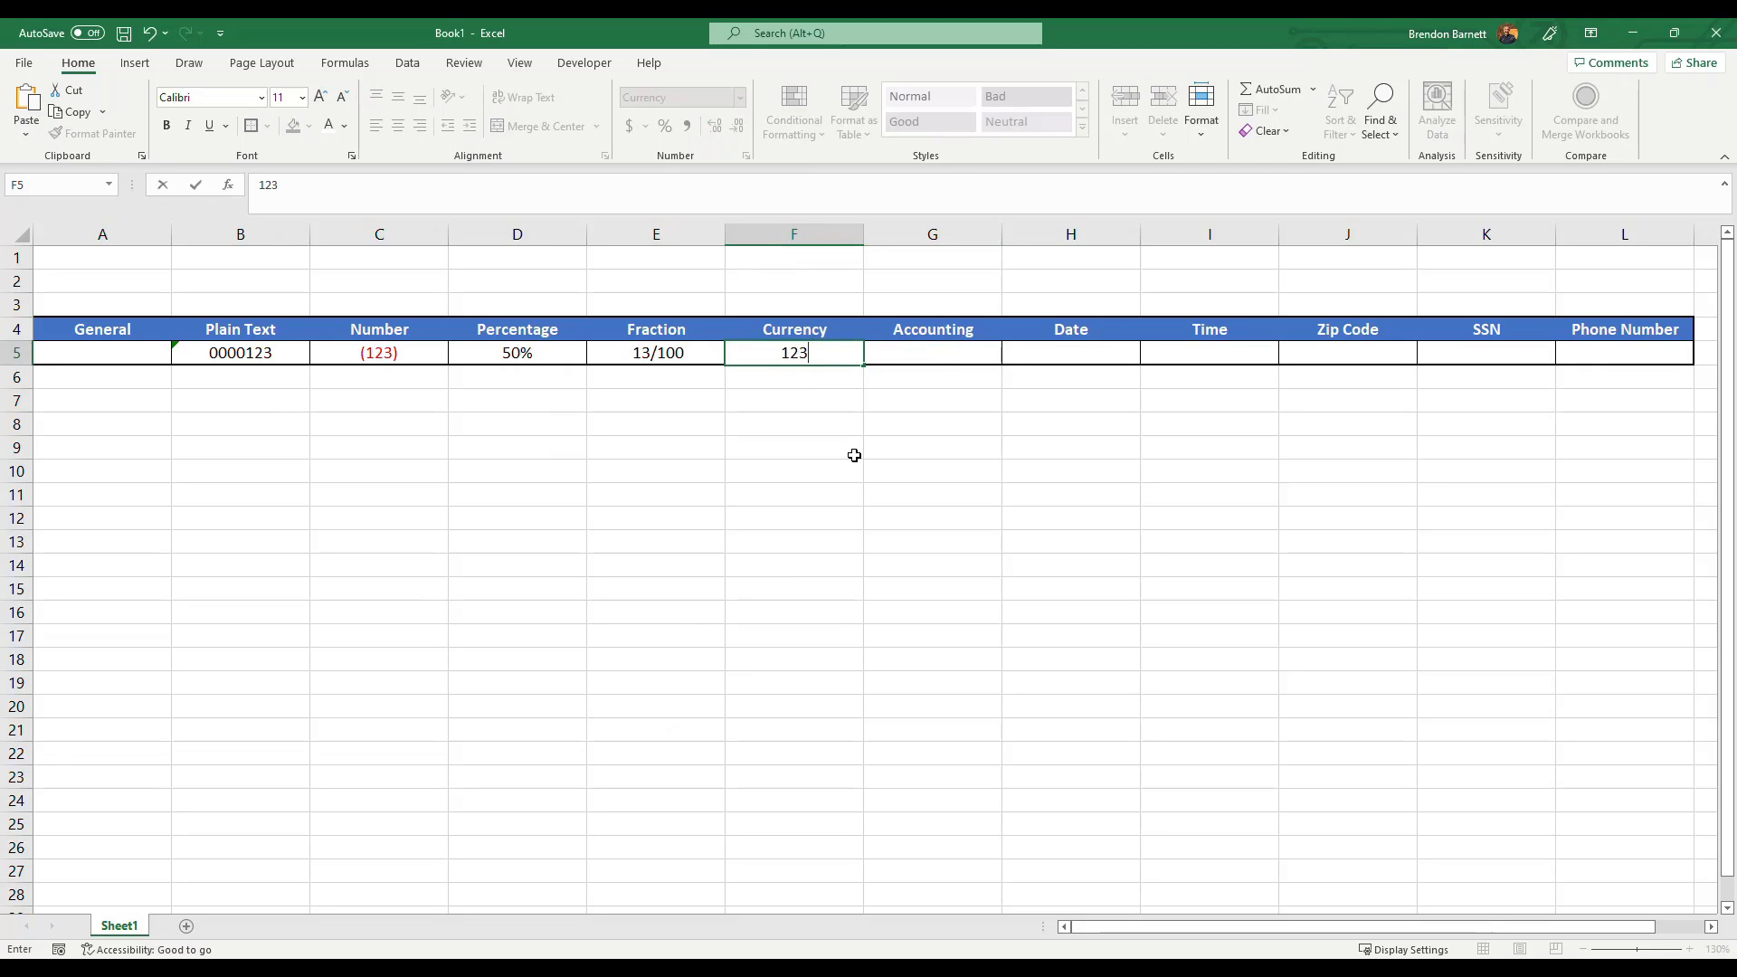
{"action": "key", "text": "Tab"}
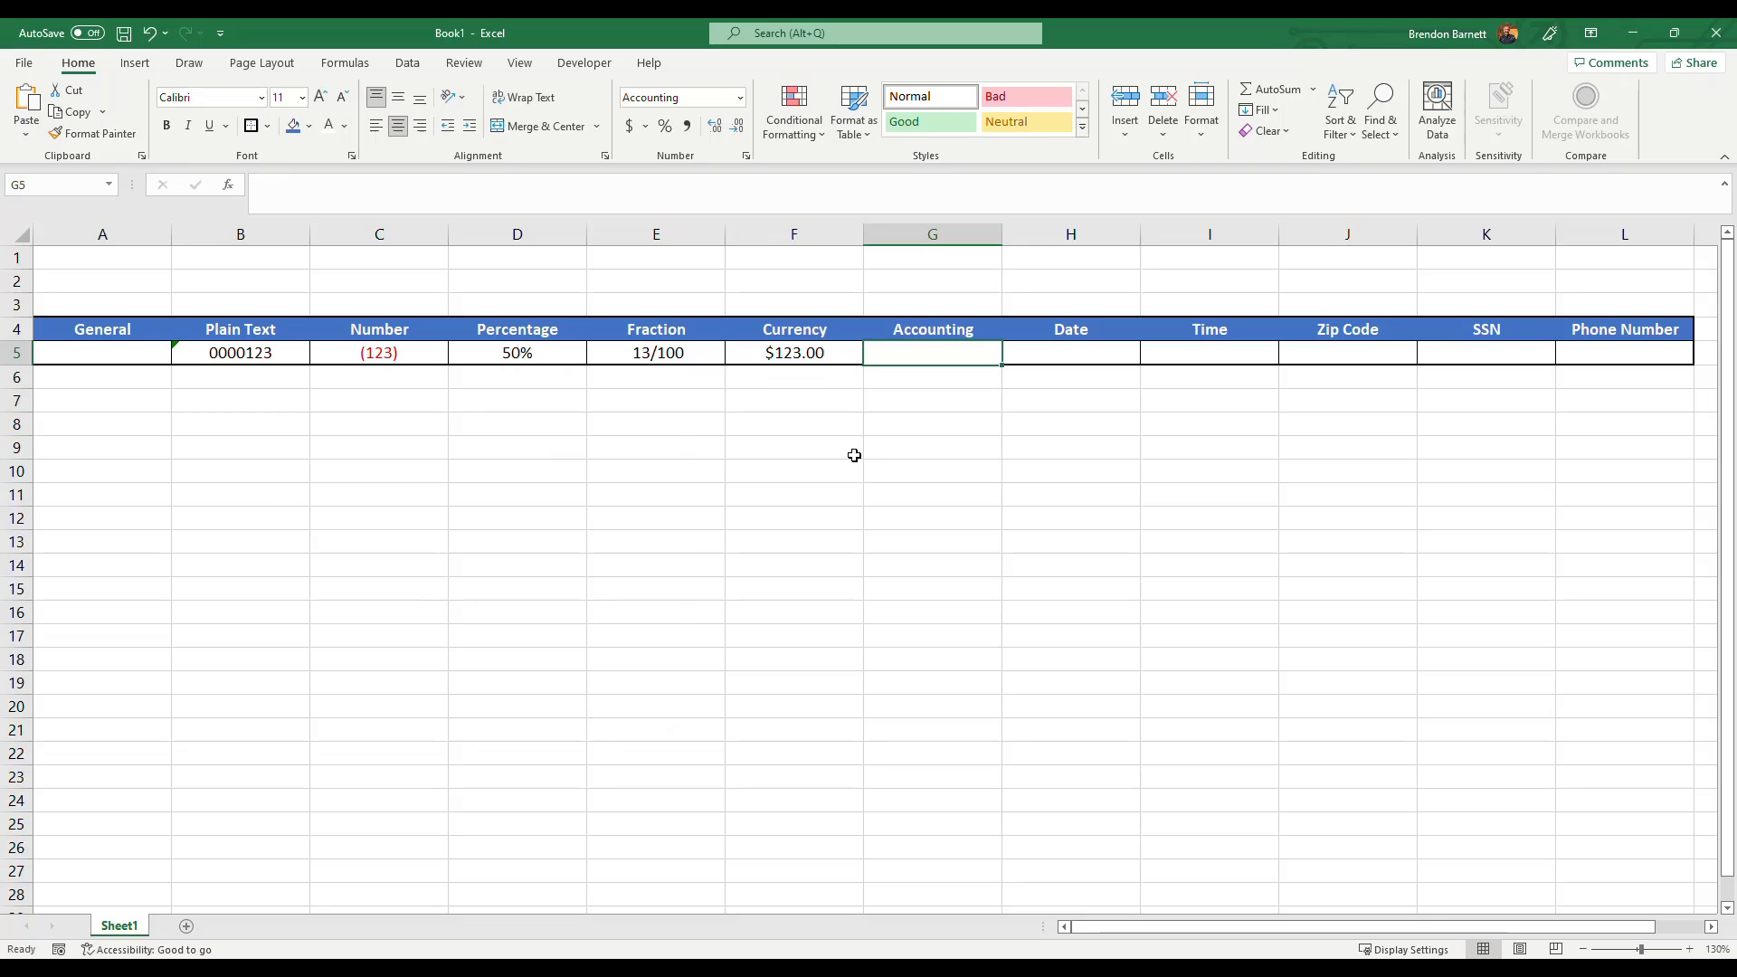
{"action": "type", "text": "123"}
{"action": "key", "text": "Return"}
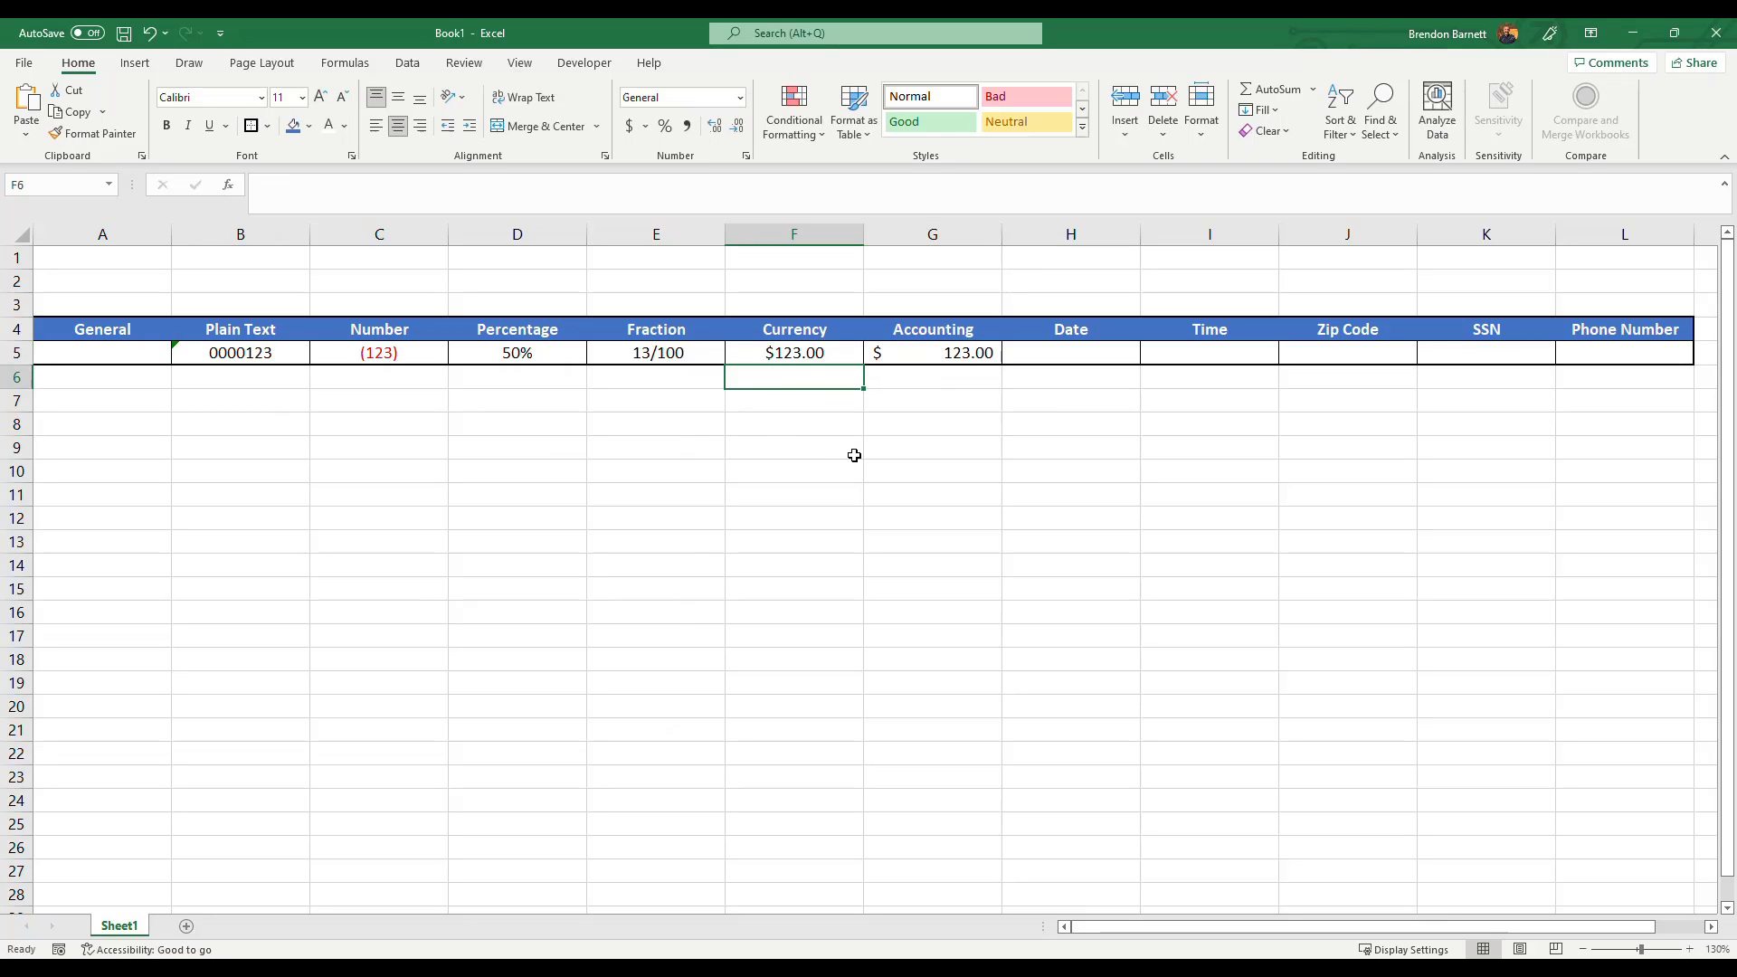
Increase and decrease the decimal places shown in the Currency cell F5.
{"action": "left_click", "coordinate": [752, 350]}
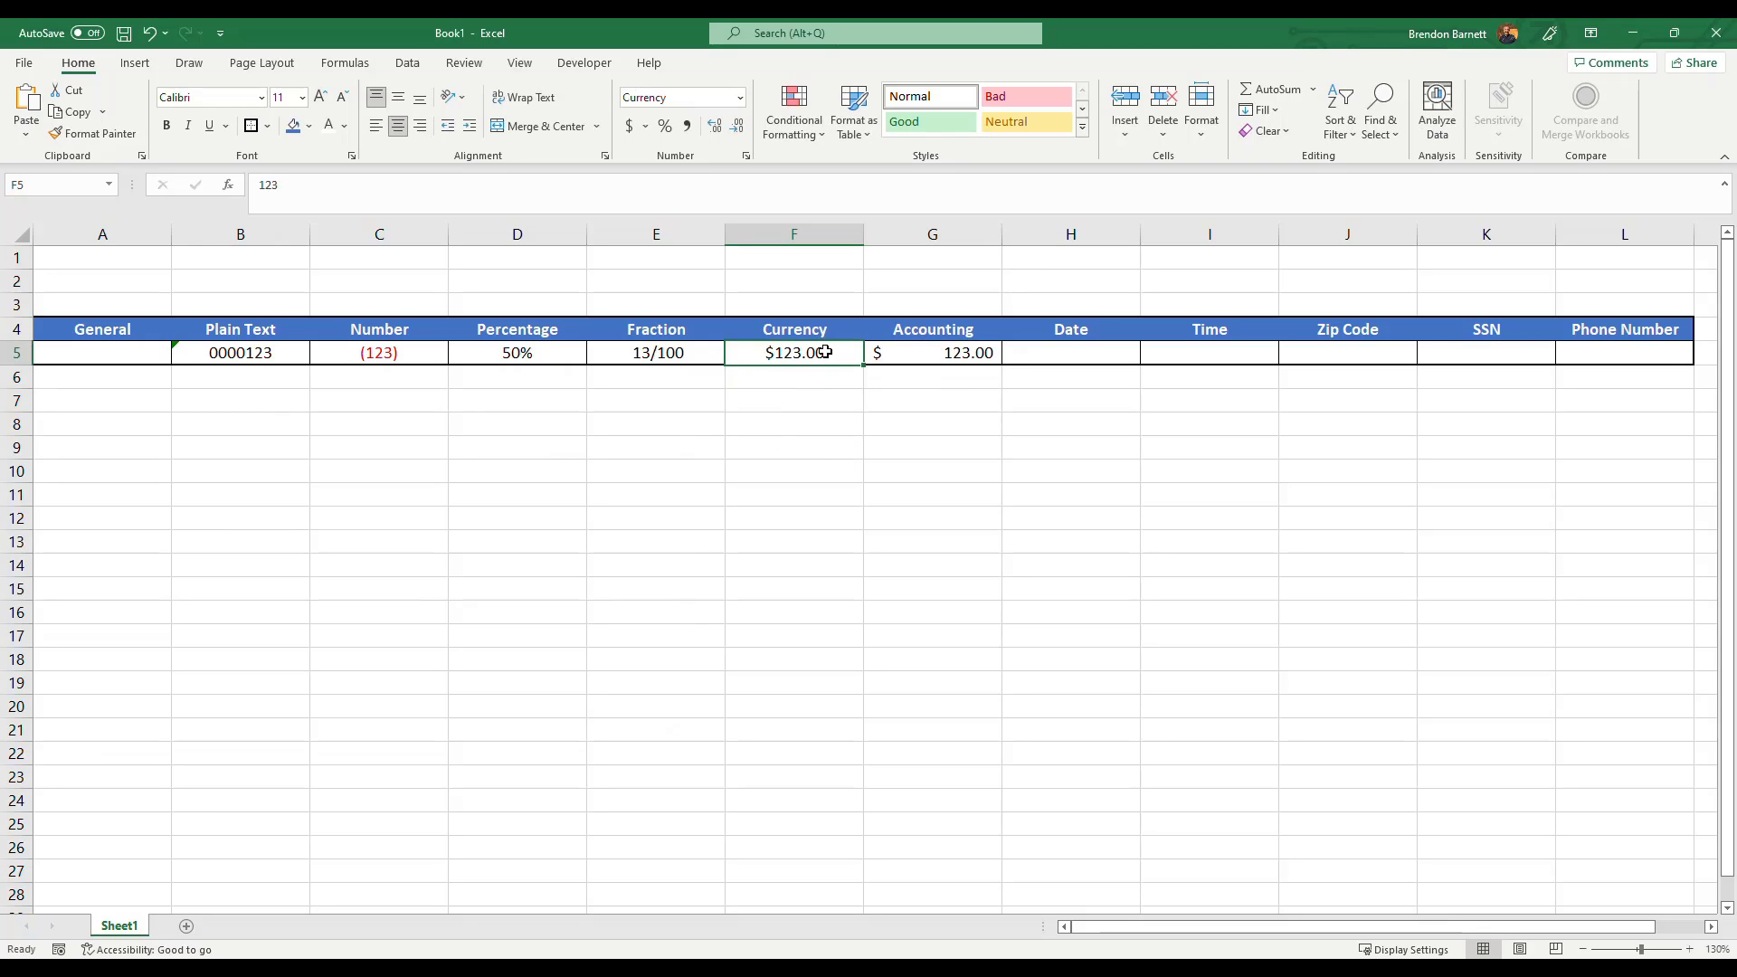
{"action": "left_click", "coordinate": [872, 354]}
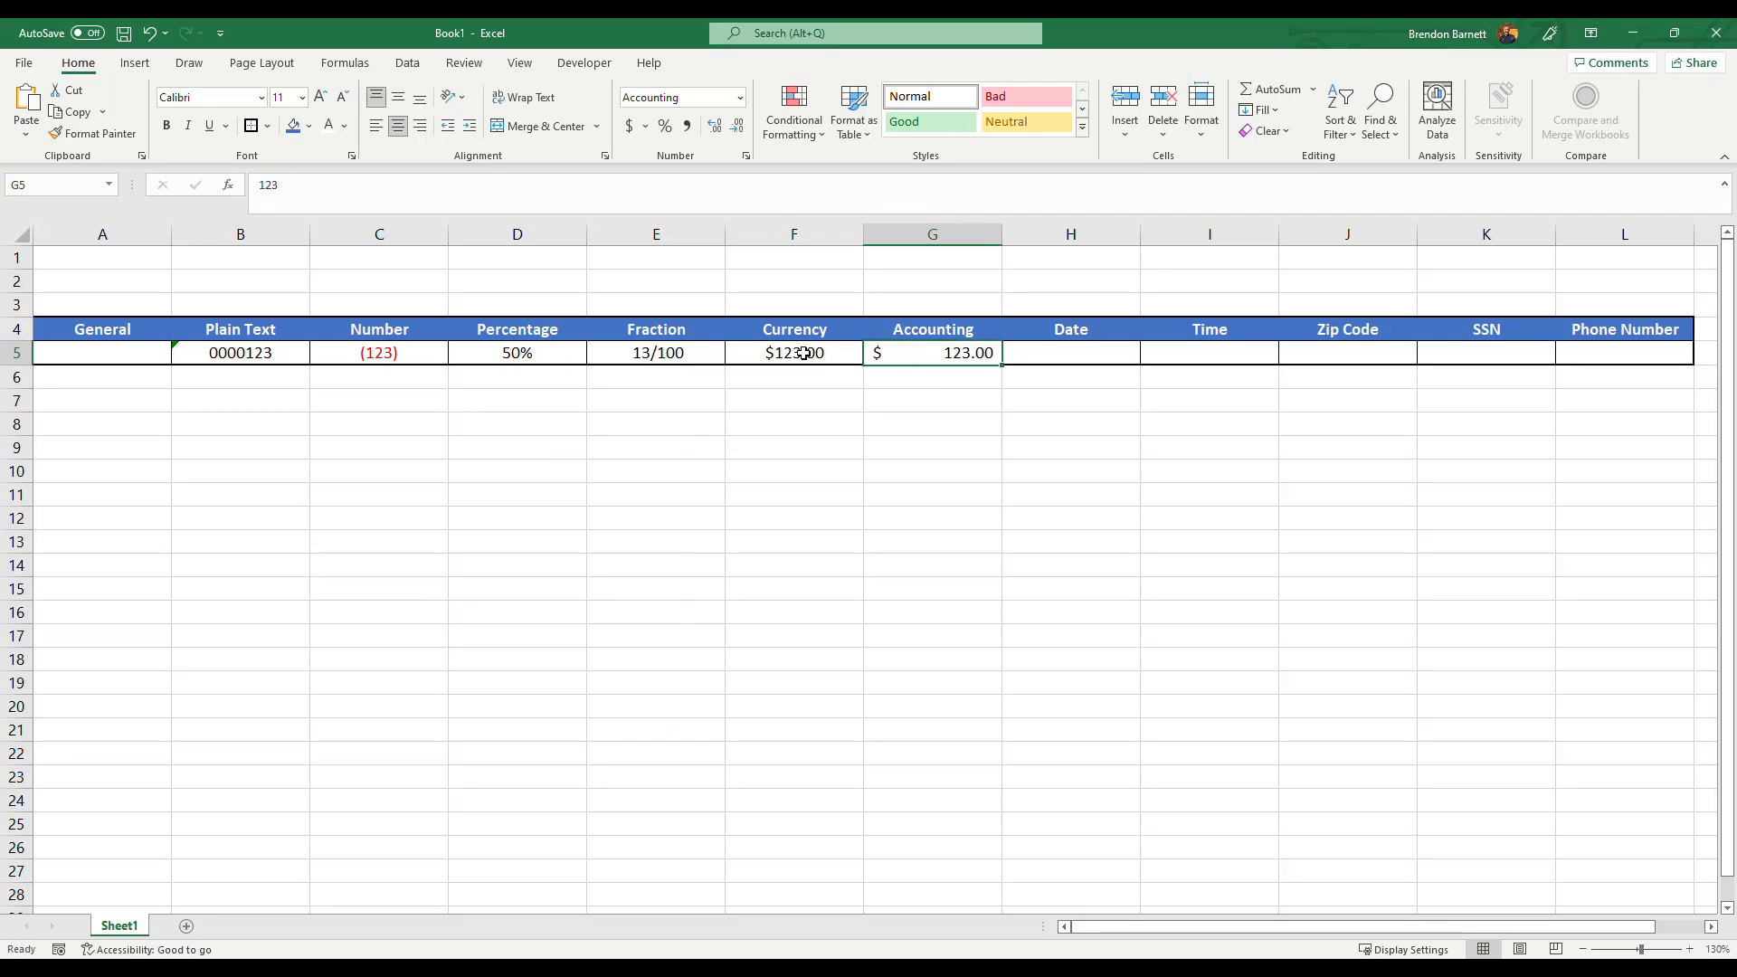
{"action": "left_click", "coordinate": [804, 354]}
{"action": "left_click", "coordinate": [715, 127]}
{"action": "left_click", "coordinate": [740, 127]}
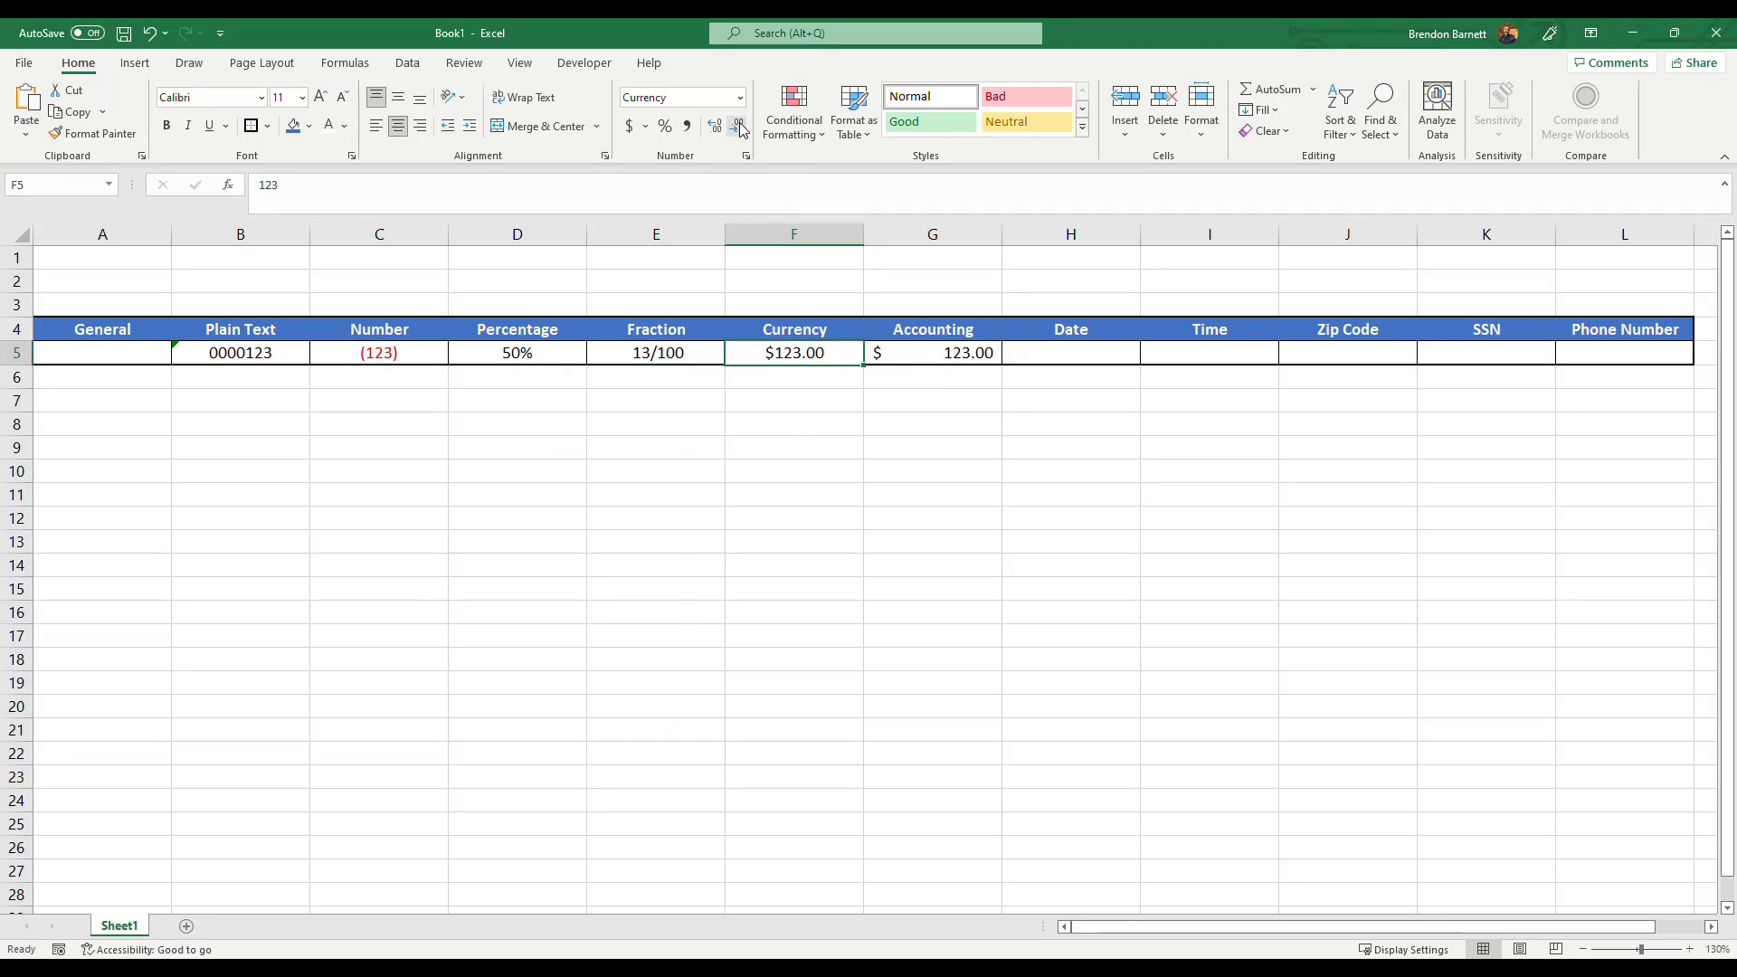
{"action": "left_click", "coordinate": [740, 128]}
{"action": "left_click", "coordinate": [740, 128]}
{"action": "left_click", "coordinate": [716, 127]}
{"action": "left_click", "coordinate": [716, 126]}
Increase and decrease the decimal places shown in the Accounting cell G5.
{"action": "left_click", "coordinate": [935, 348]}
{"action": "left_click", "coordinate": [715, 126]}
{"action": "left_click", "coordinate": [715, 127]}
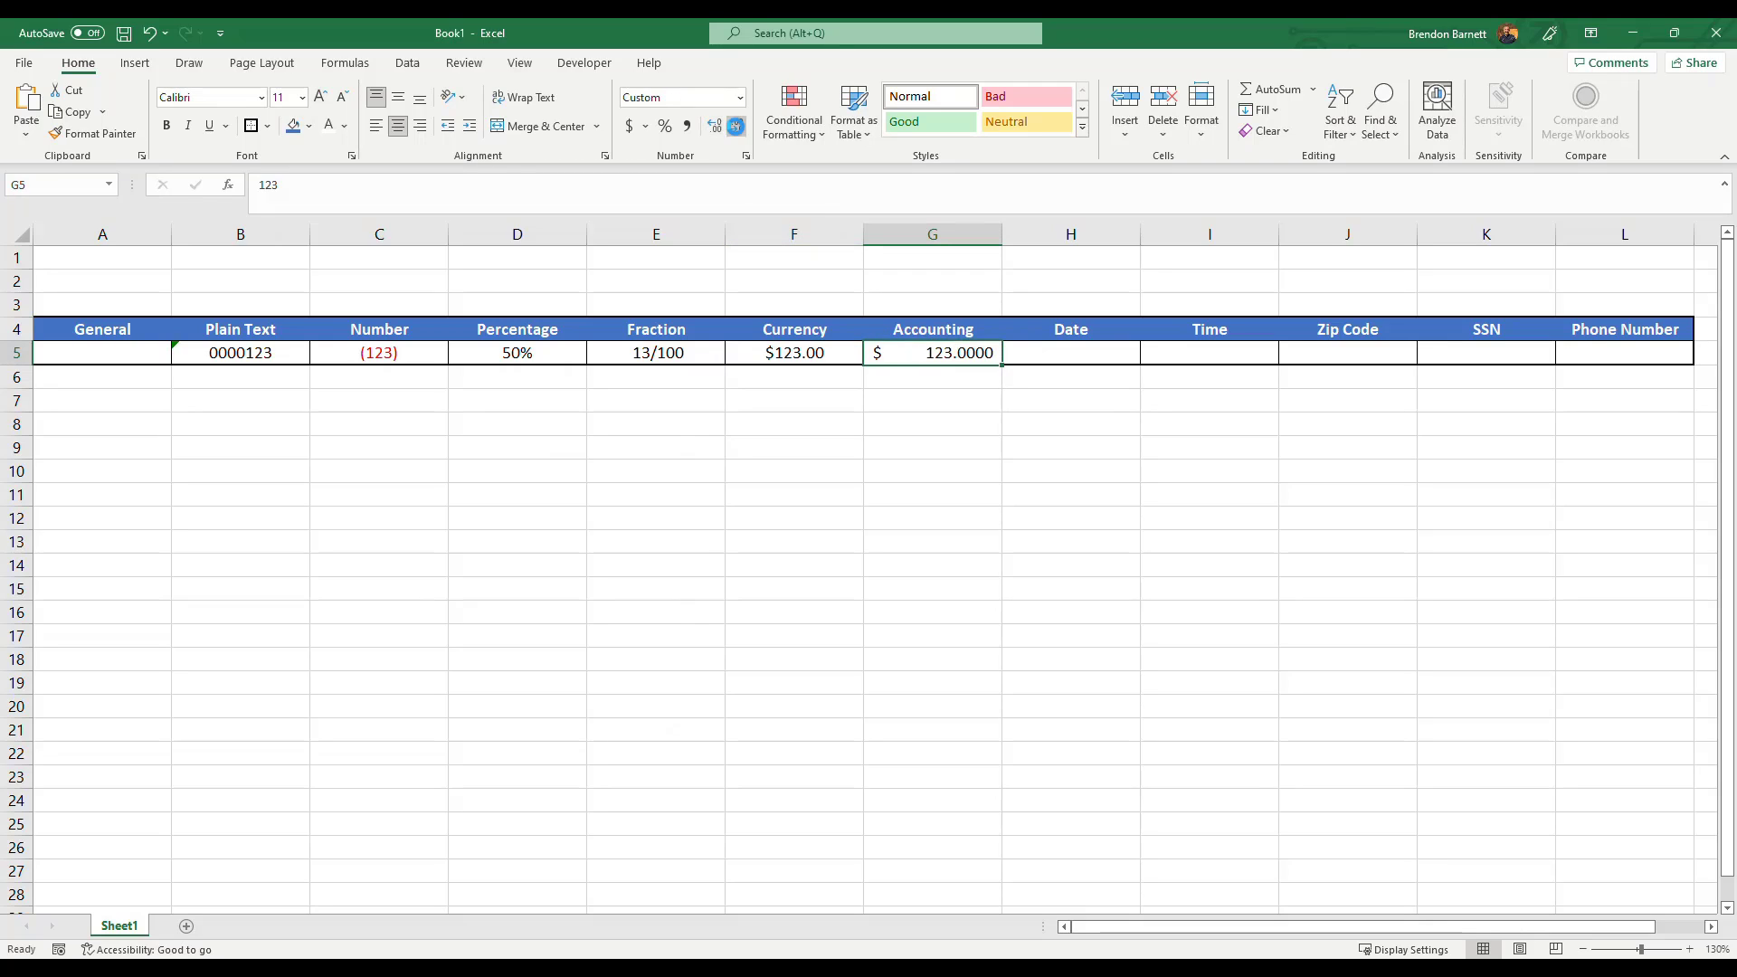
{"action": "left_click", "coordinate": [737, 128]}
{"action": "left_click", "coordinate": [738, 128]}
{"action": "left_click", "coordinate": [737, 127]}
{"action": "left_click", "coordinate": [714, 127]}
Enter -123 in both the Currency cell F5 and the Accounting cell G5.
{"action": "left_click", "coordinate": [794, 352]}
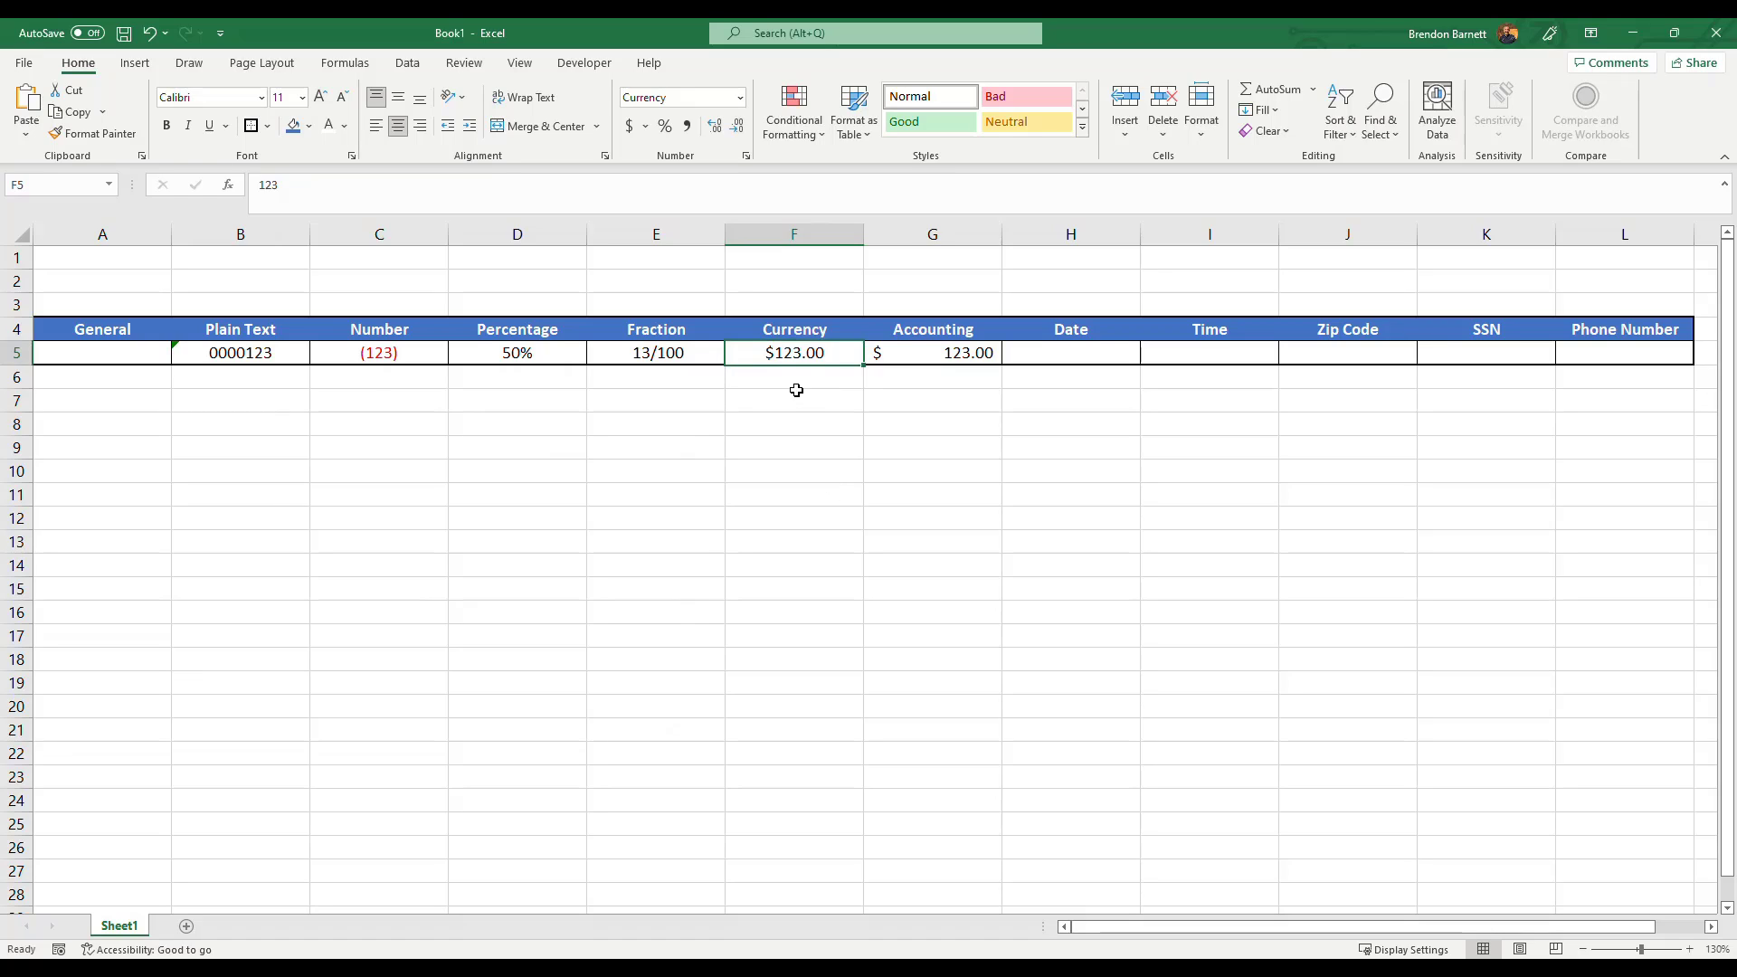
{"action": "type", "text": "-123"}
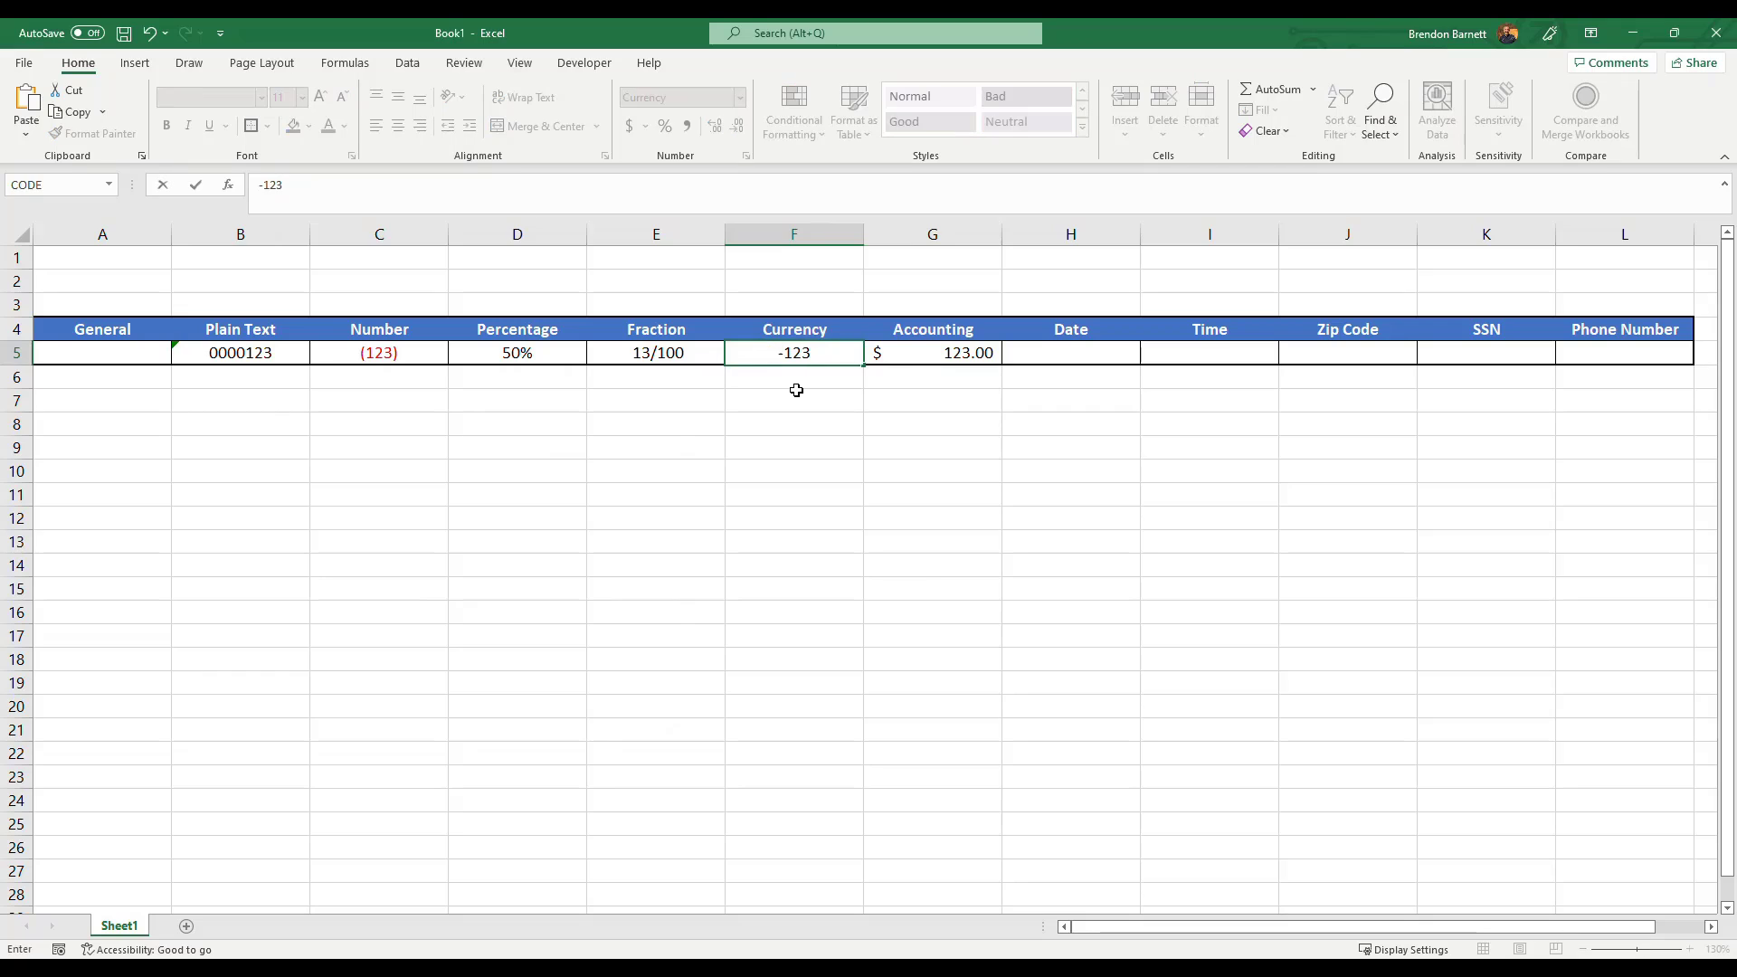
{"action": "key", "text": "Return"}
{"action": "left_click", "coordinate": [763, 356]}
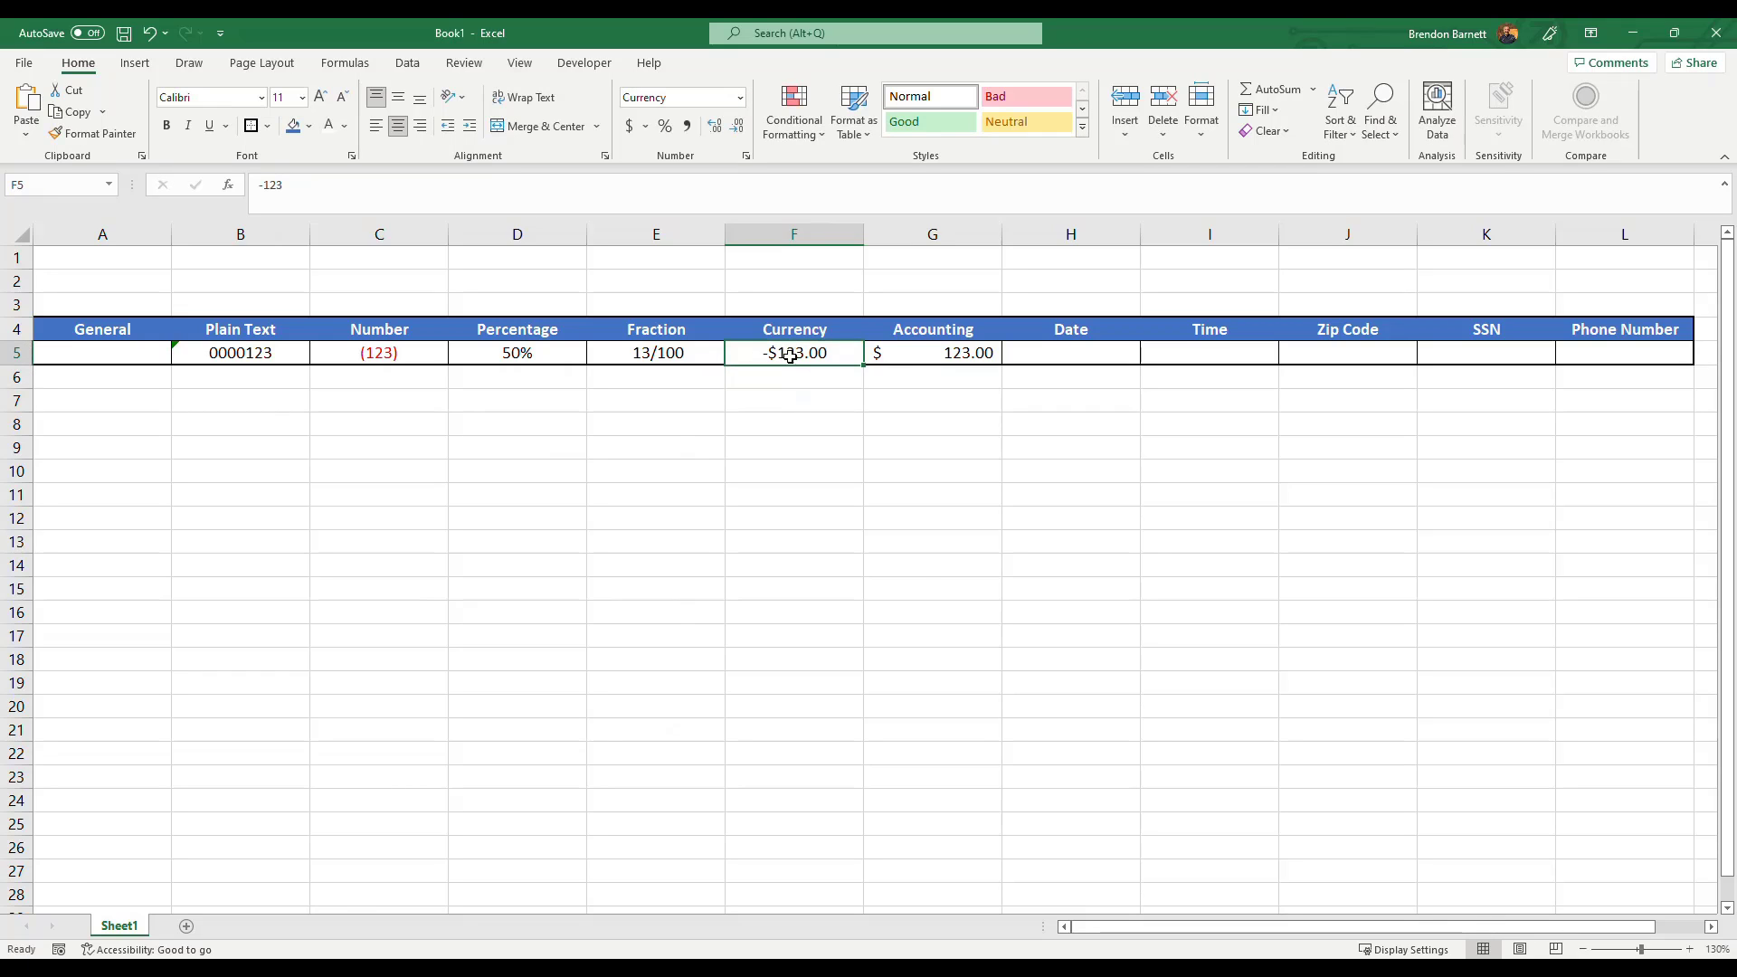
{"action": "left_click", "coordinate": [909, 350]}
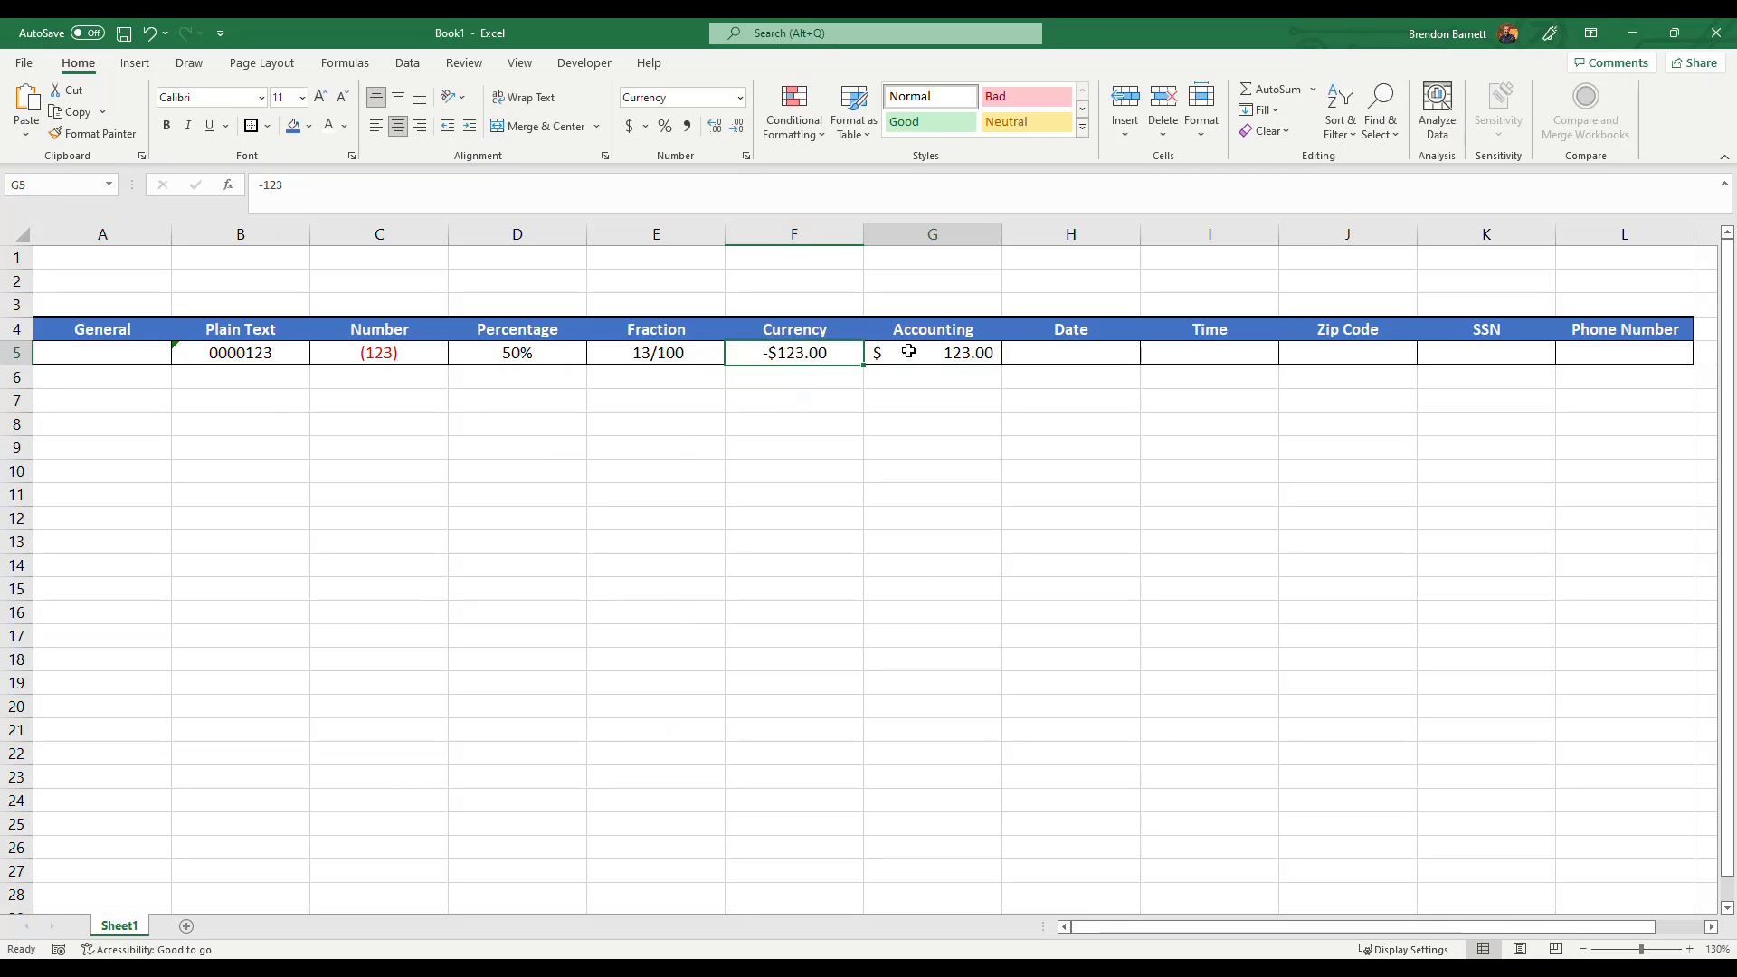
{"action": "type", "text": "-123"}
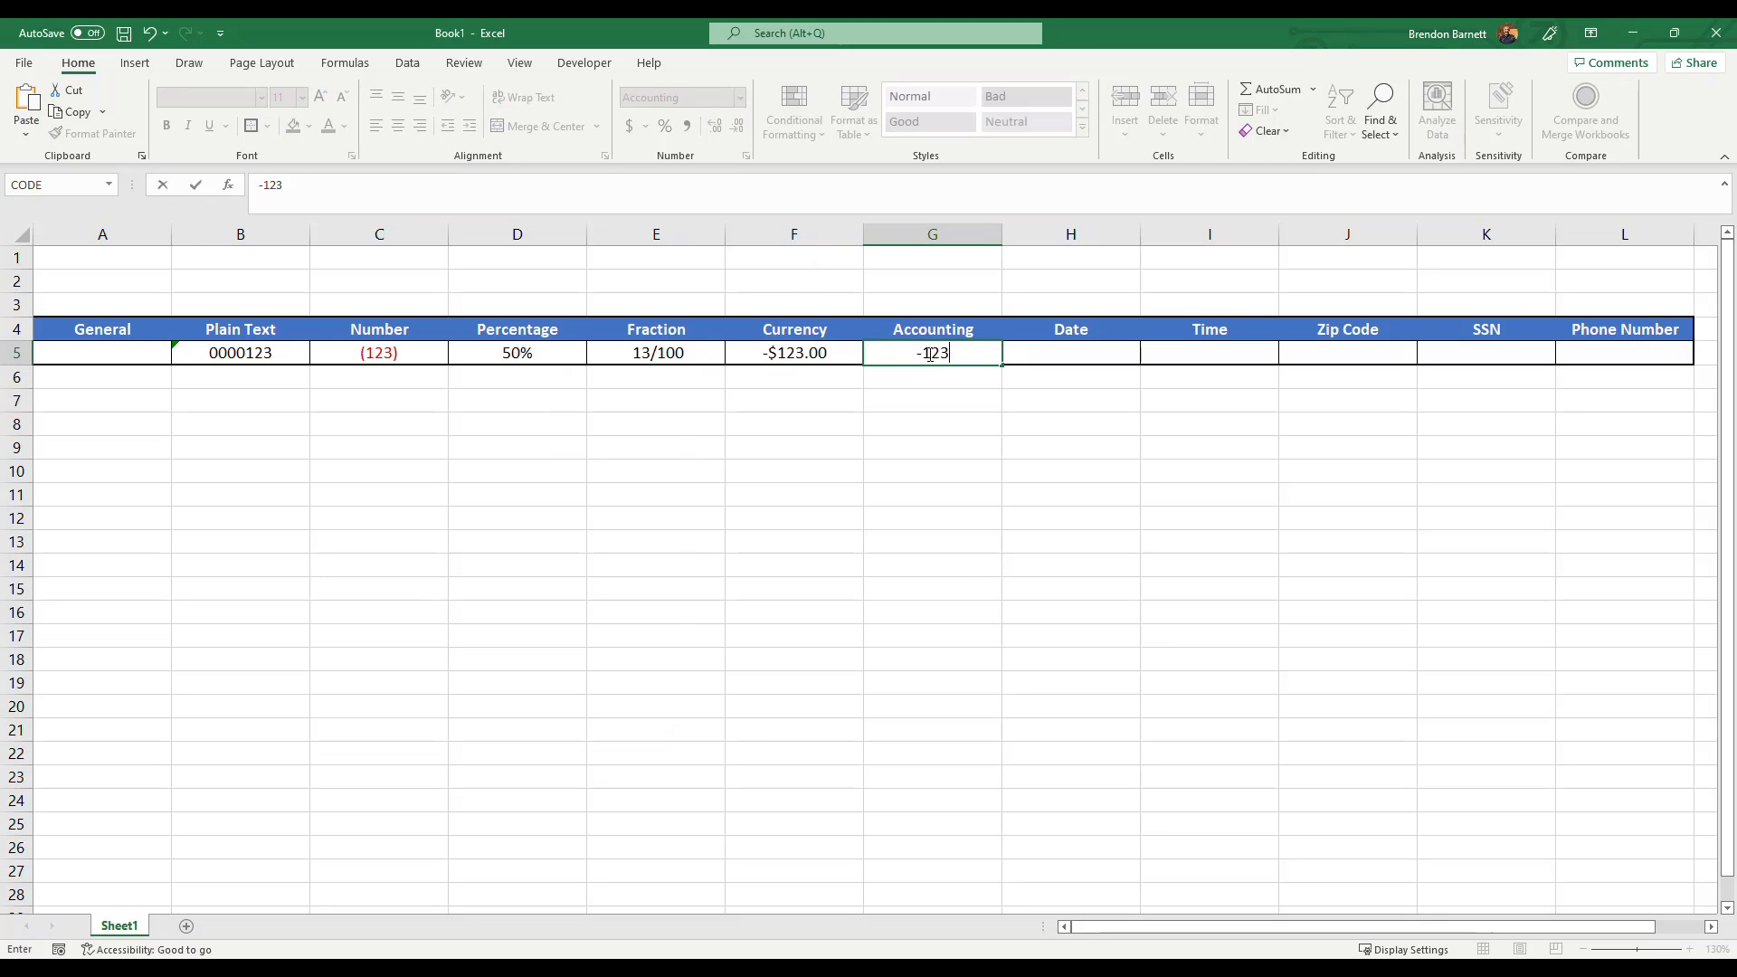
{"action": "key", "text": "Return"}
Inspect the underlying values of the Currency and Accounting cells in the formula bar.
{"action": "left_click", "coordinate": [932, 357]}
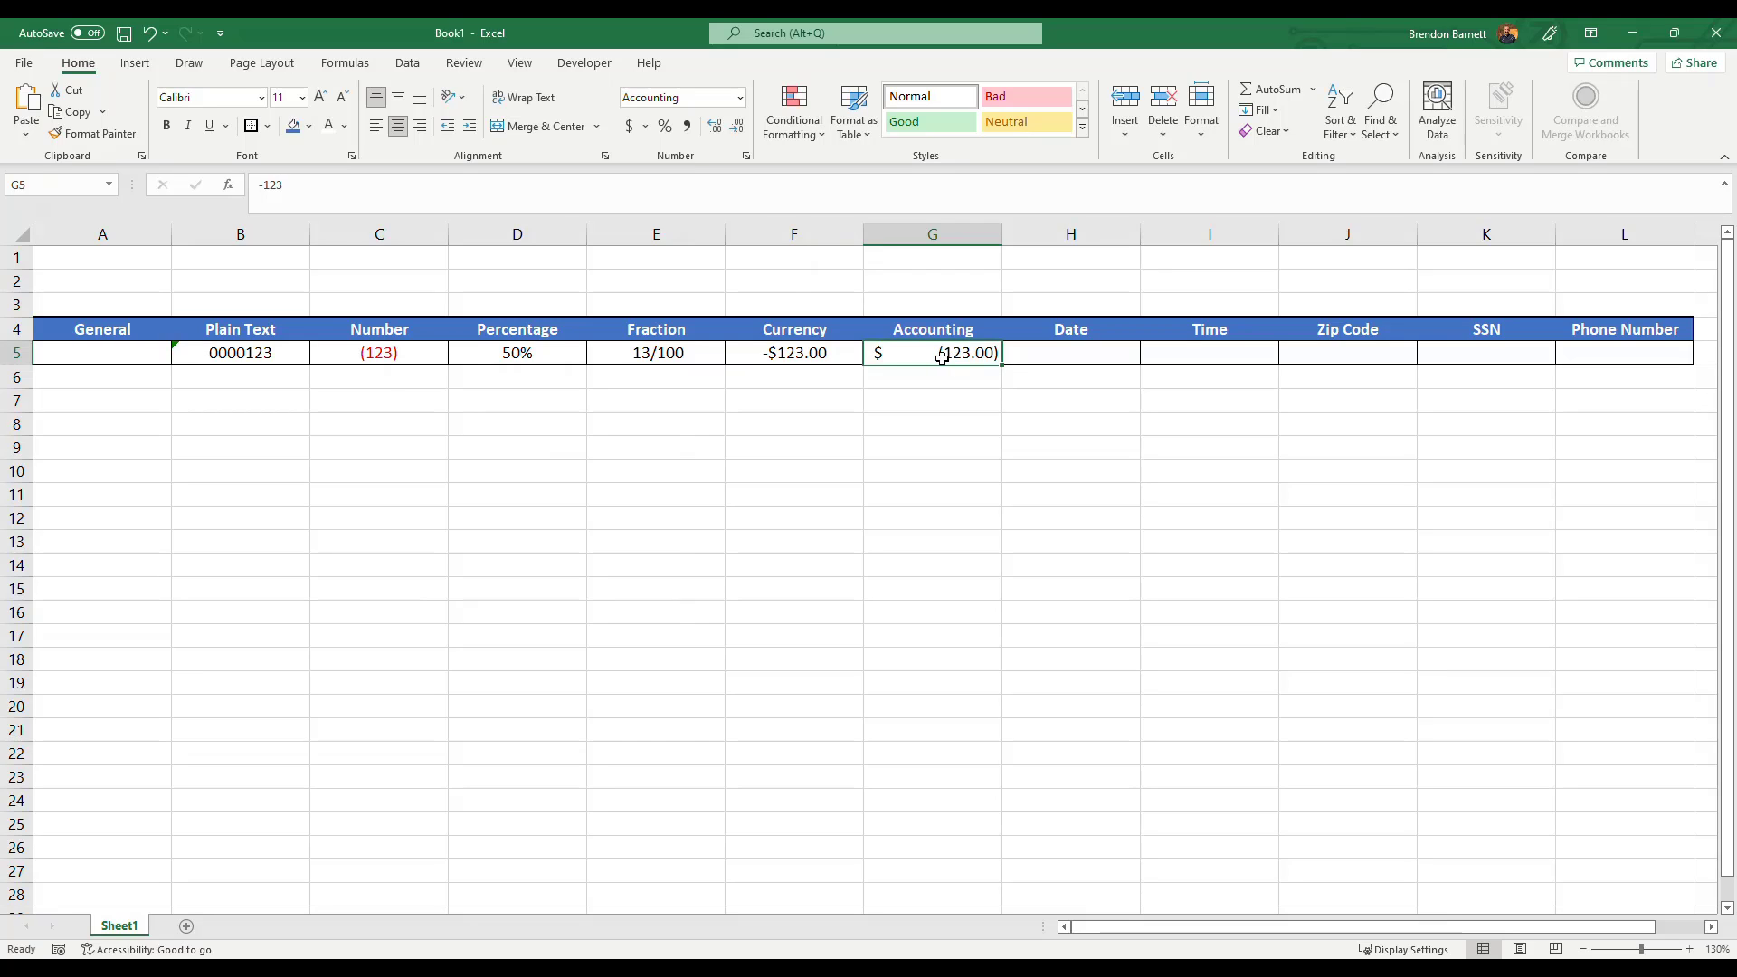
{"action": "left_click", "coordinate": [796, 398]}
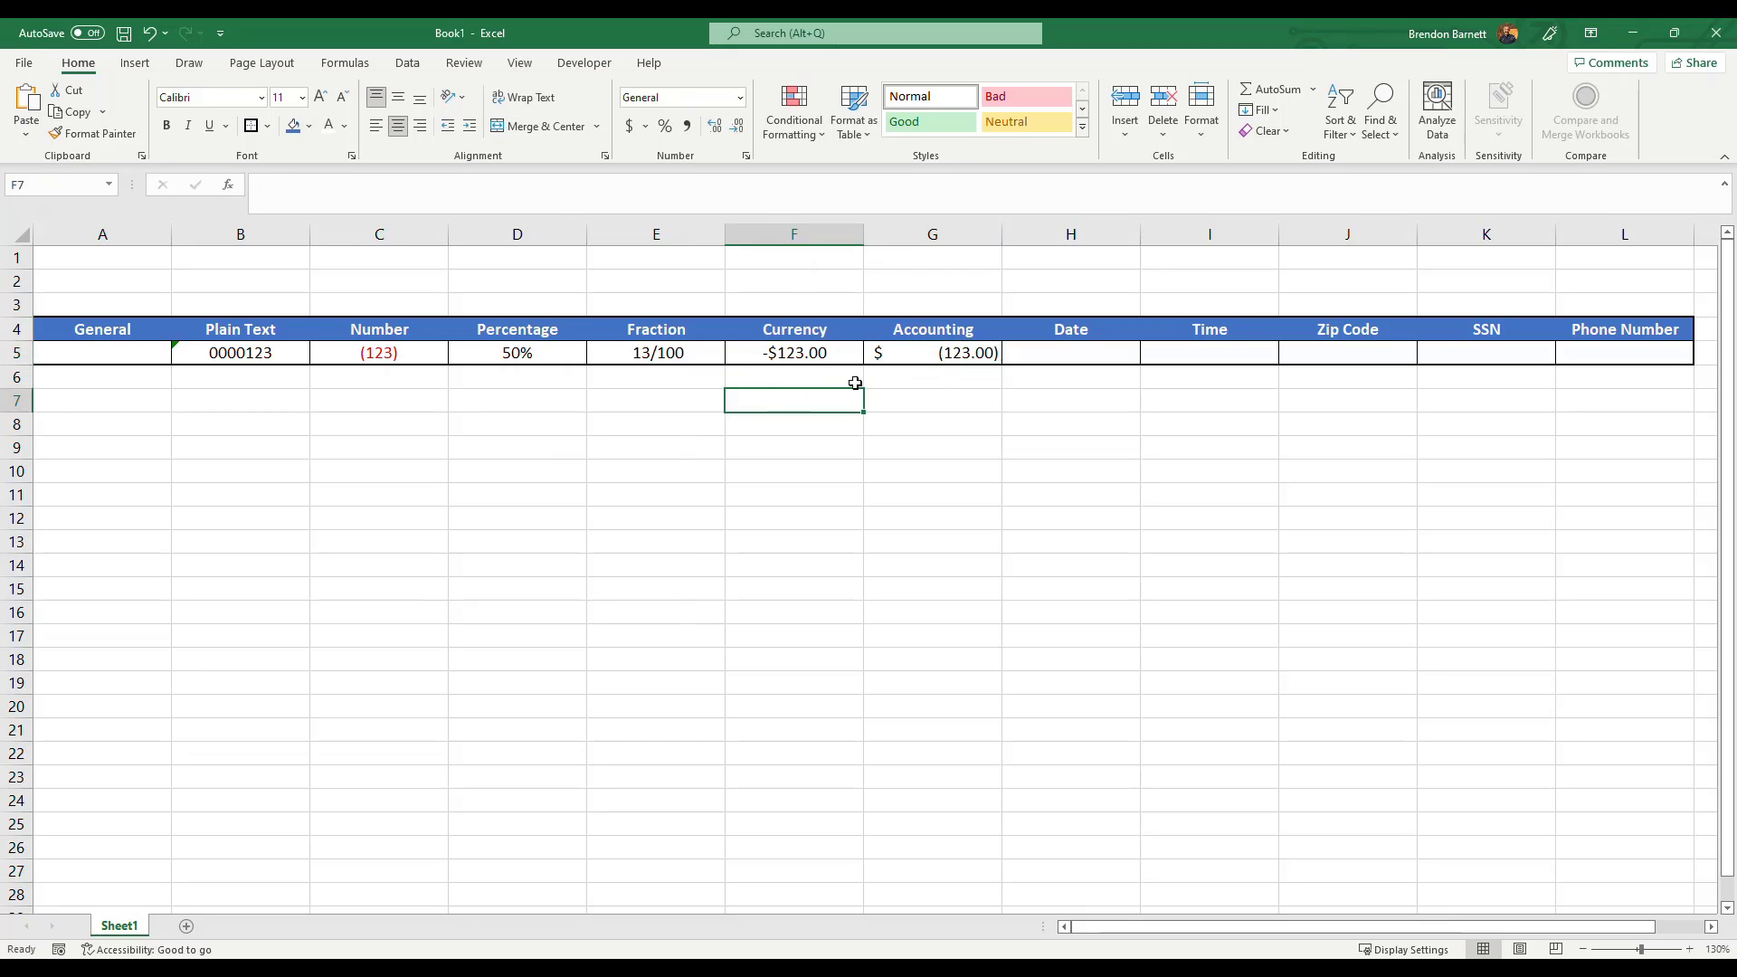
{"action": "left_click", "coordinate": [916, 360]}
{"action": "left_click", "coordinate": [834, 356]}
{"action": "left_click_drag", "start_coordinate": [304, 190], "coordinate": [255, 193]}
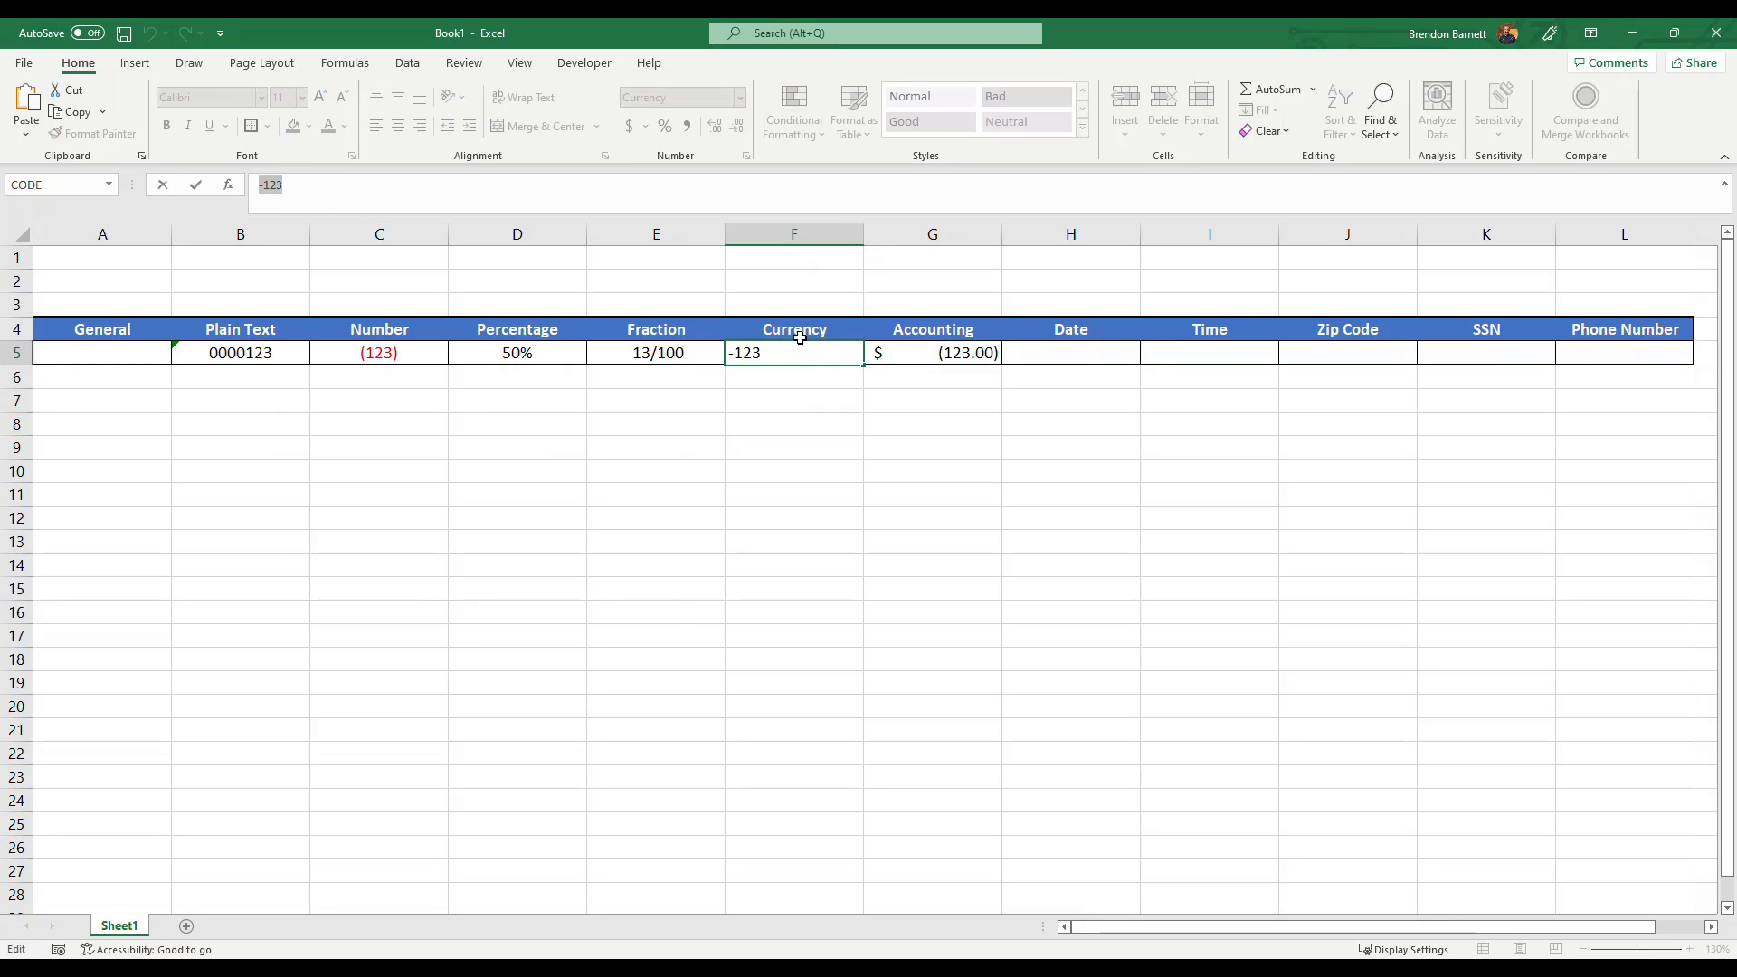
{"action": "left_click", "coordinate": [871, 354]}
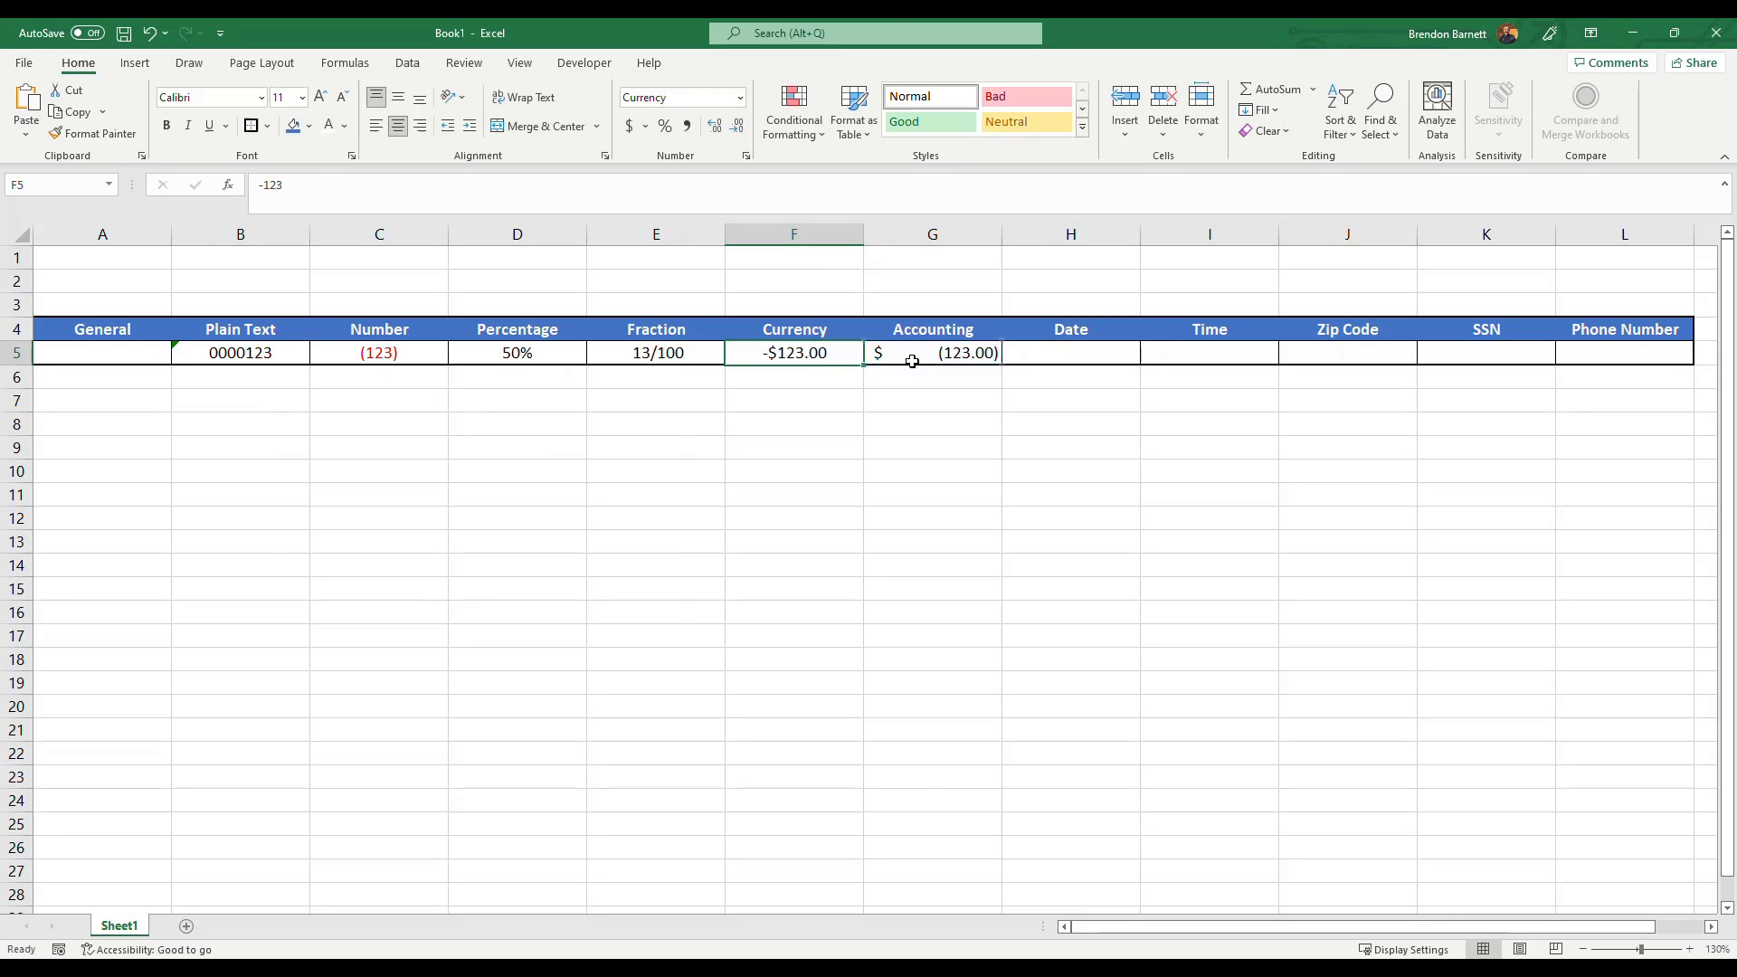
{"action": "left_click_drag", "start_coordinate": [313, 190], "coordinate": [255, 193]}
{"action": "key", "text": "Escape"}
{"action": "left_click", "coordinate": [841, 372]}
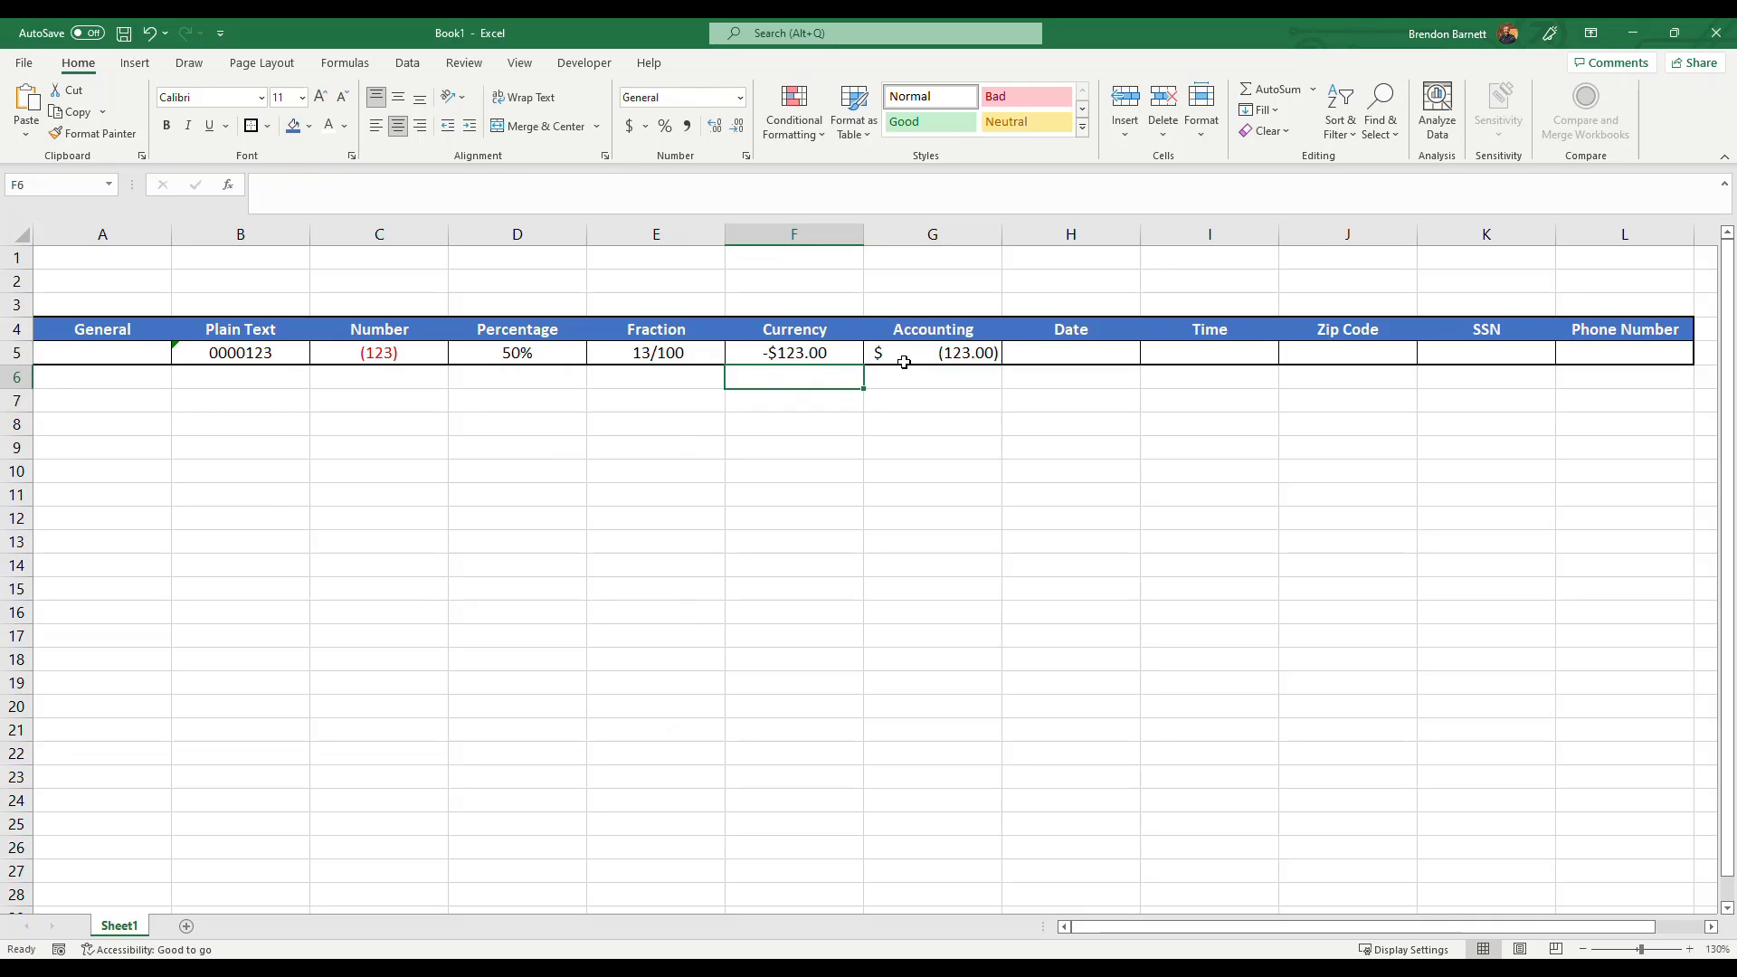
Enter 0 in both the Currency and Accounting cells and compare how the two cells display it.
{"action": "left_click", "coordinate": [812, 357]}
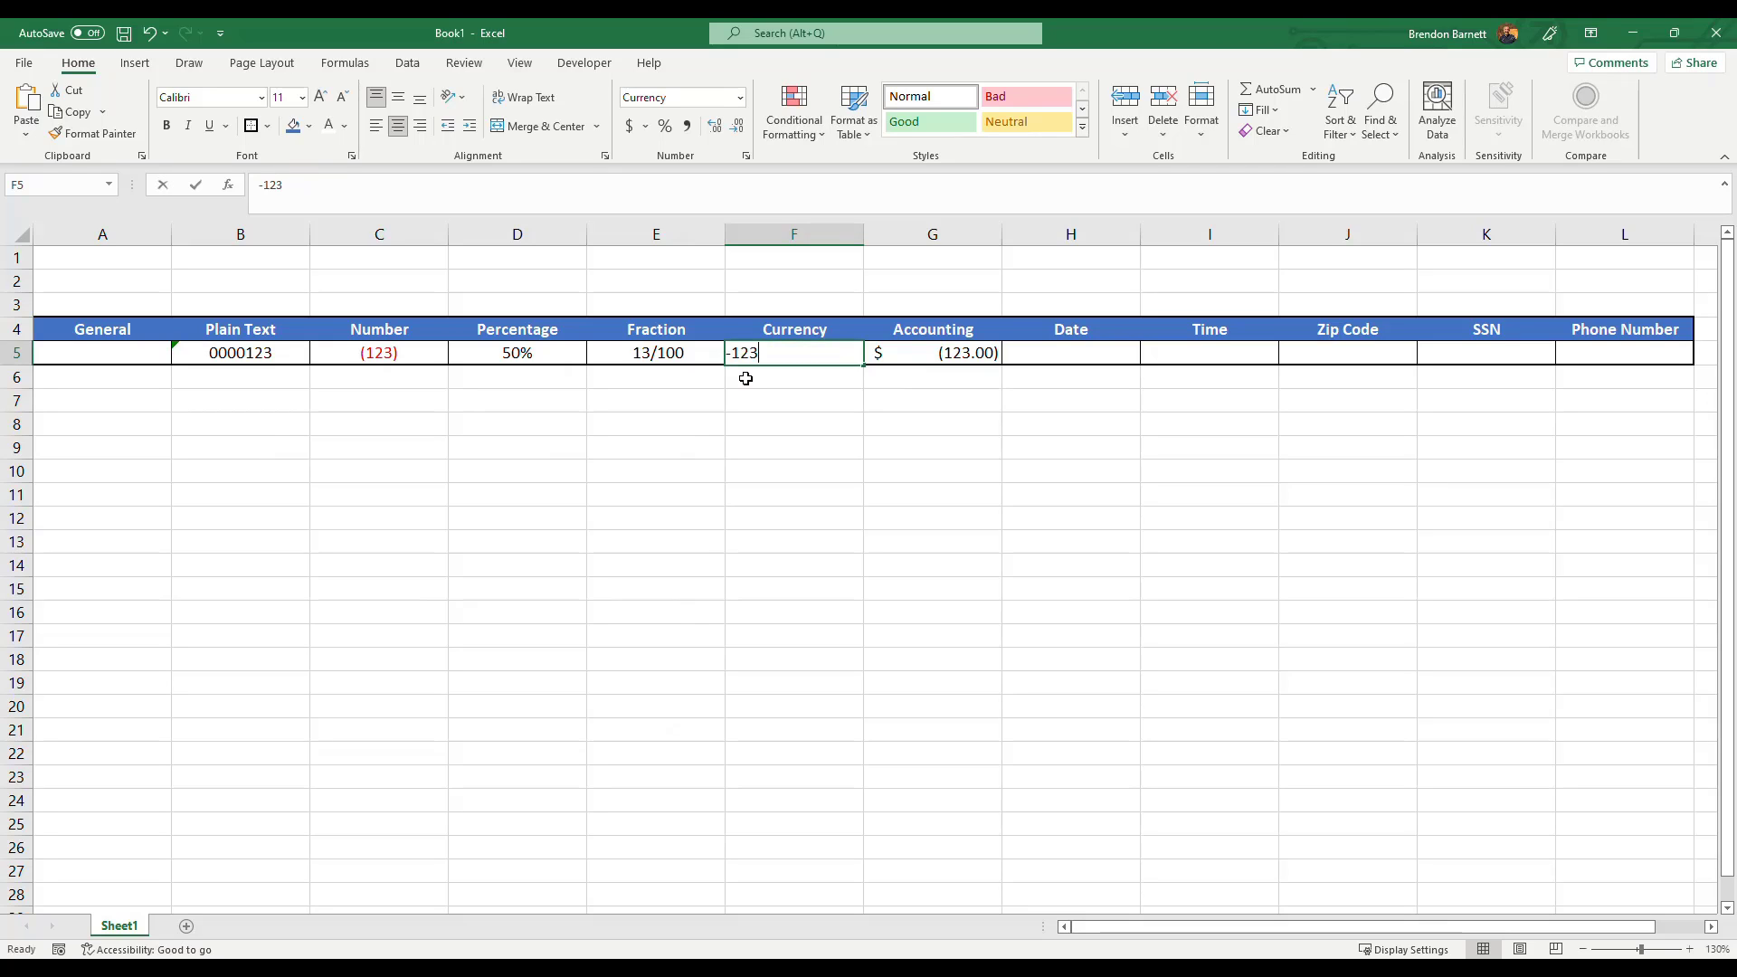
{"action": "type", "text": "0"}
{"action": "key", "text": "Tab"}
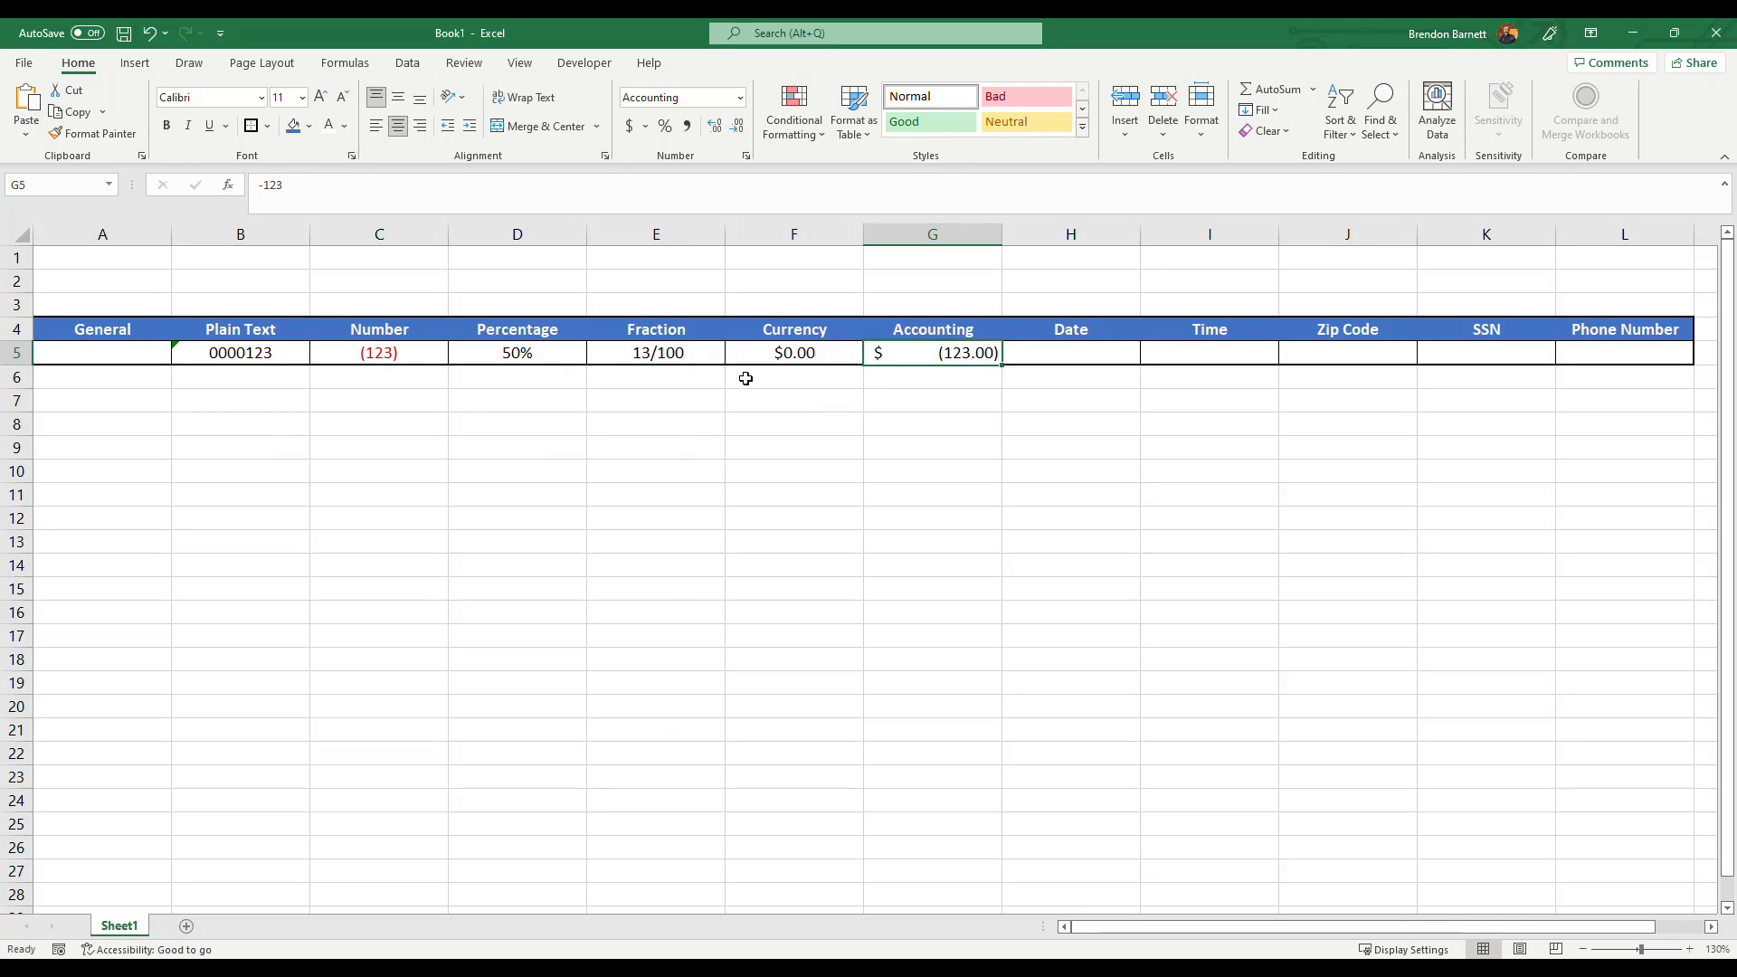
{"action": "type", "text": "0"}
{"action": "key", "text": "Tab"}
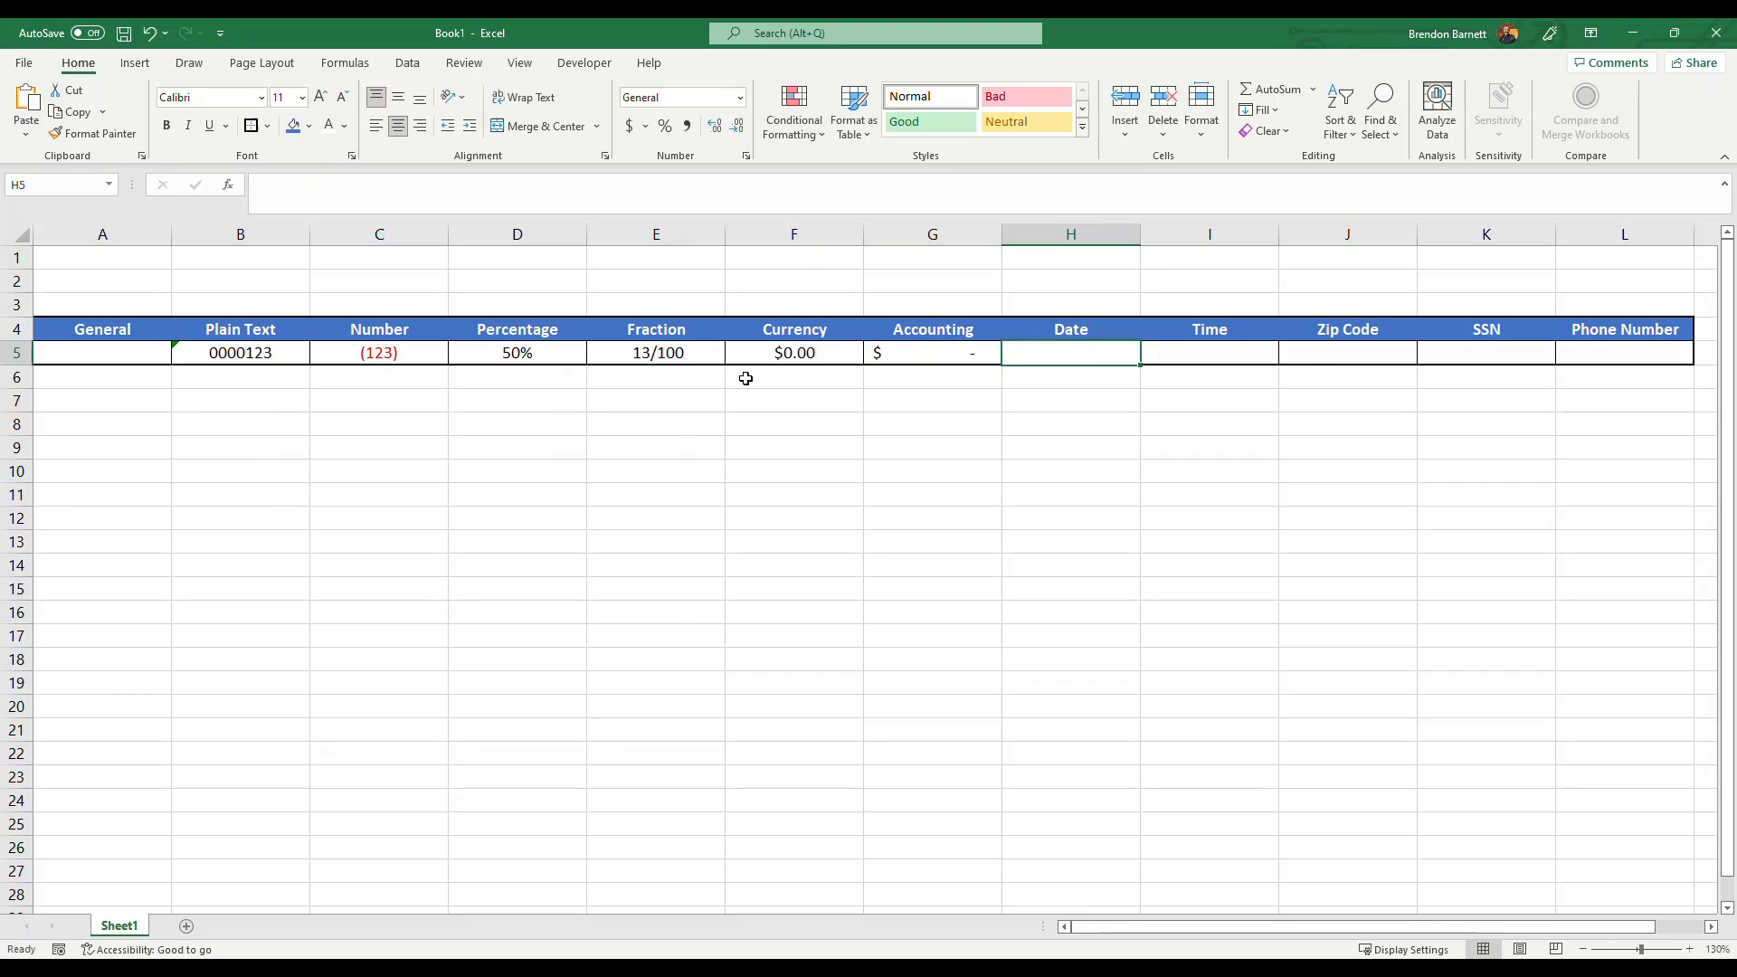
{"action": "left_click", "coordinate": [936, 353]}
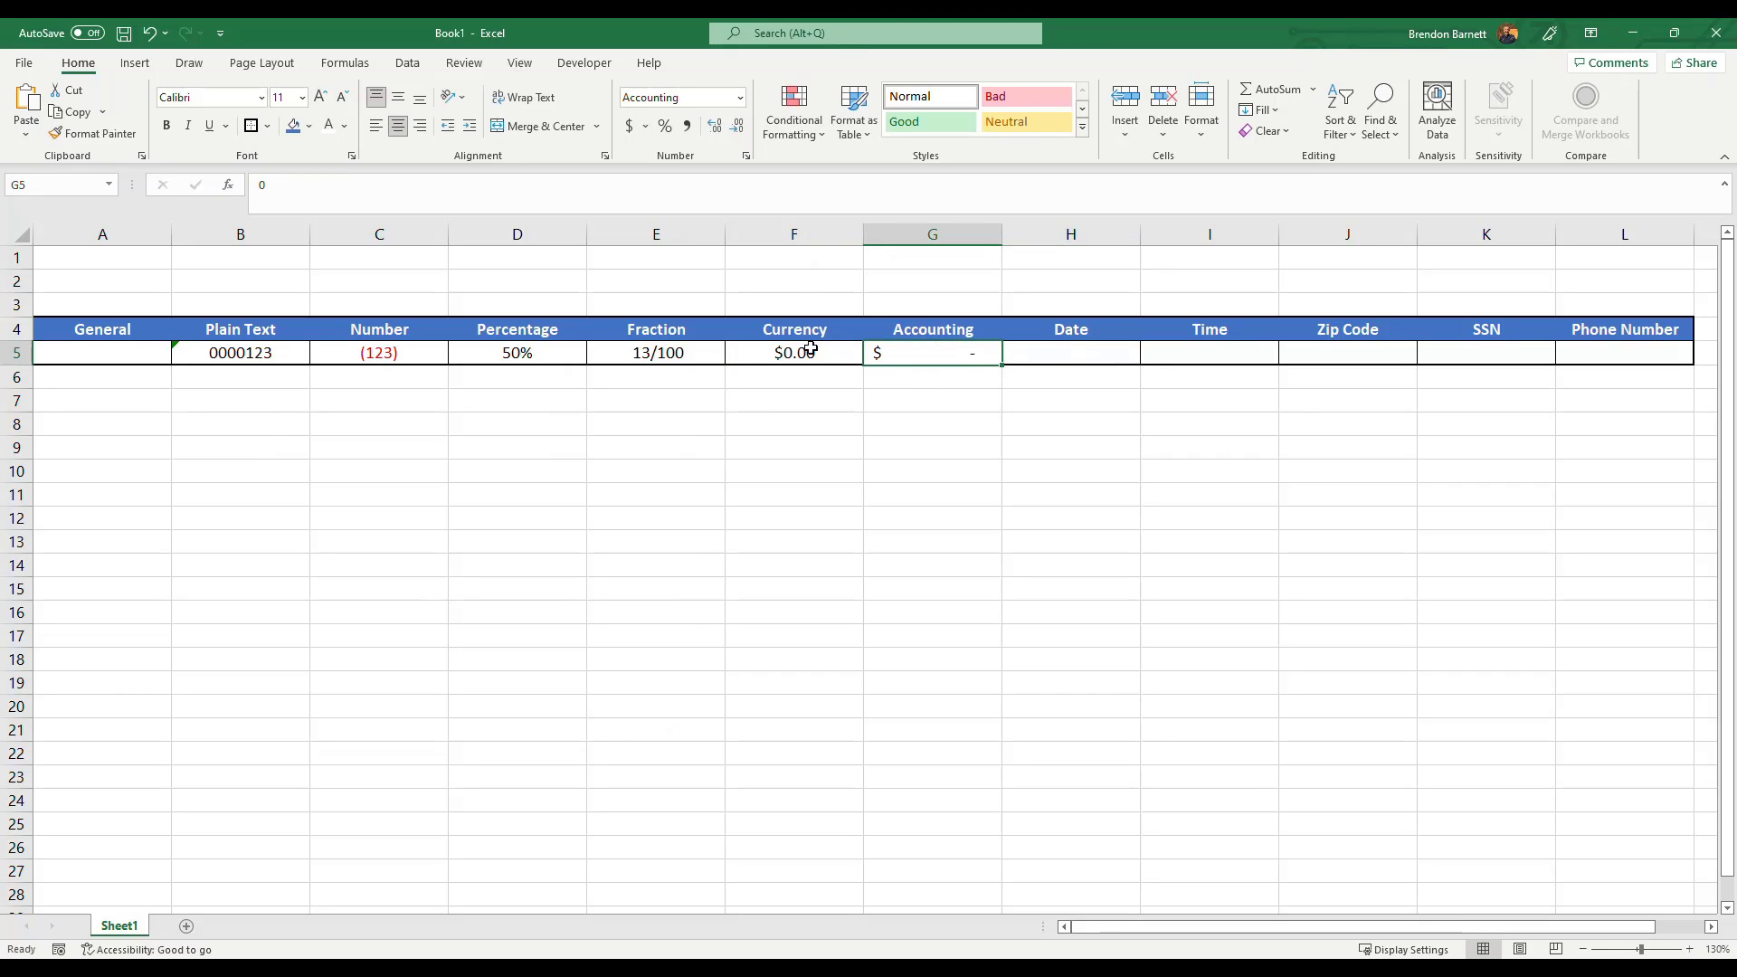
{"action": "left_click_drag", "start_coordinate": [790, 353], "coordinate": [899, 353]}
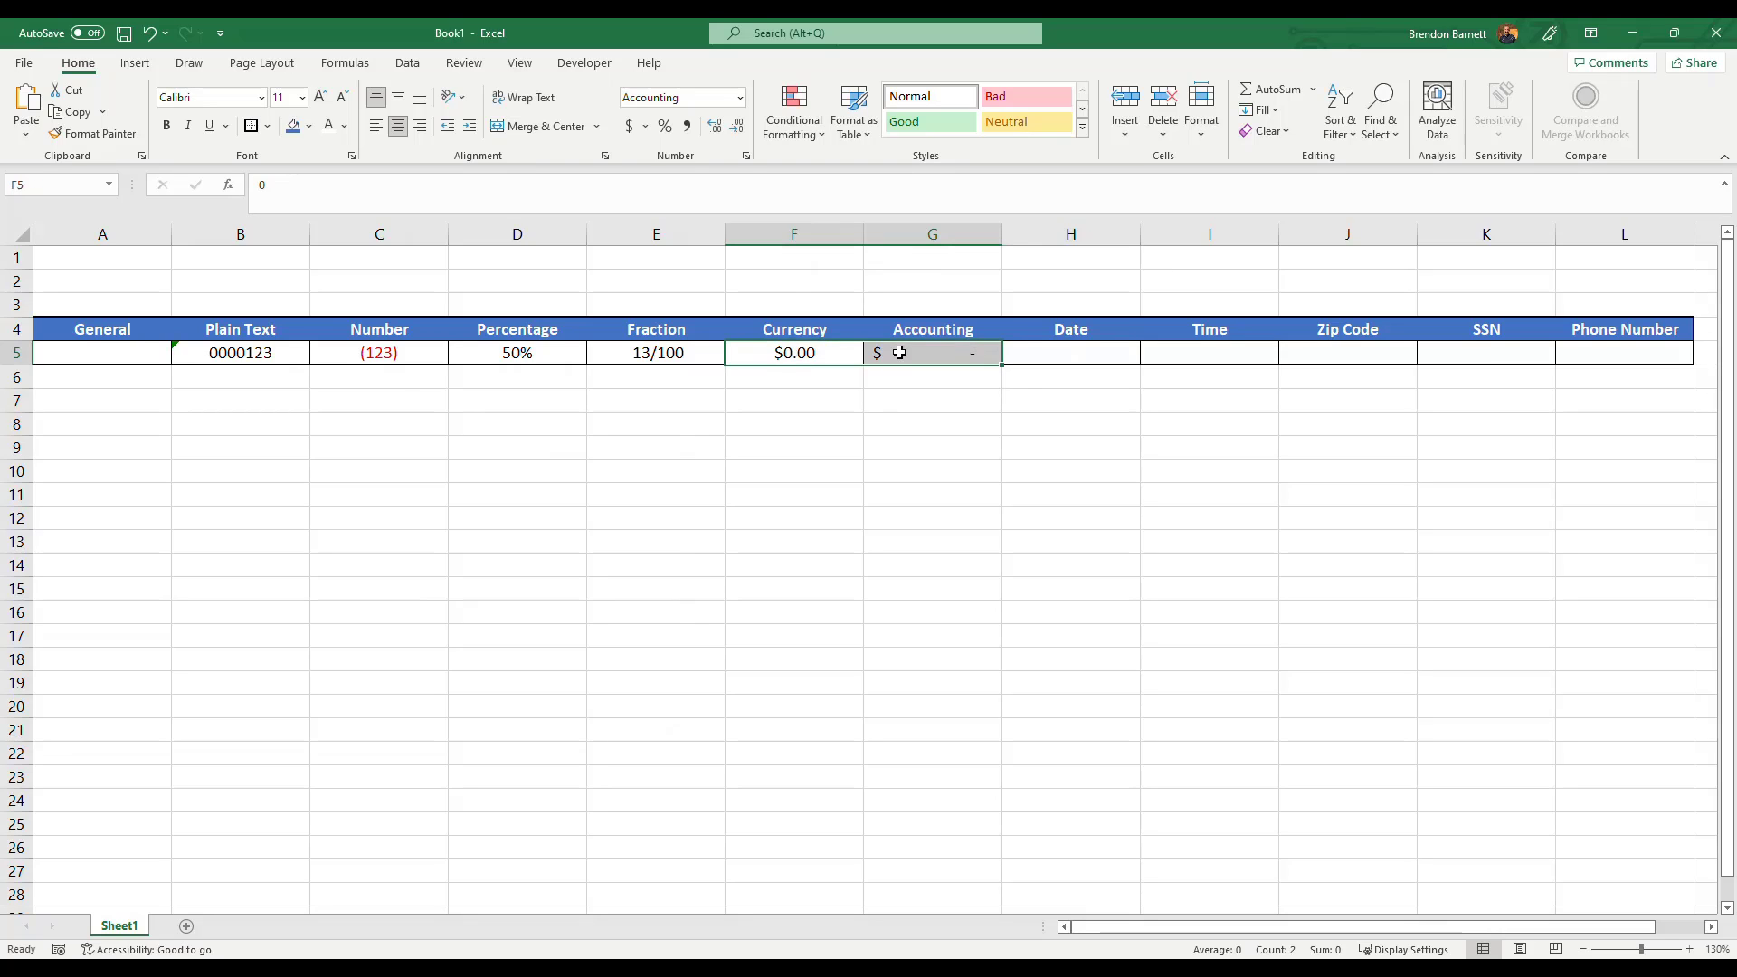
{"action": "left_click", "coordinate": [916, 354]}
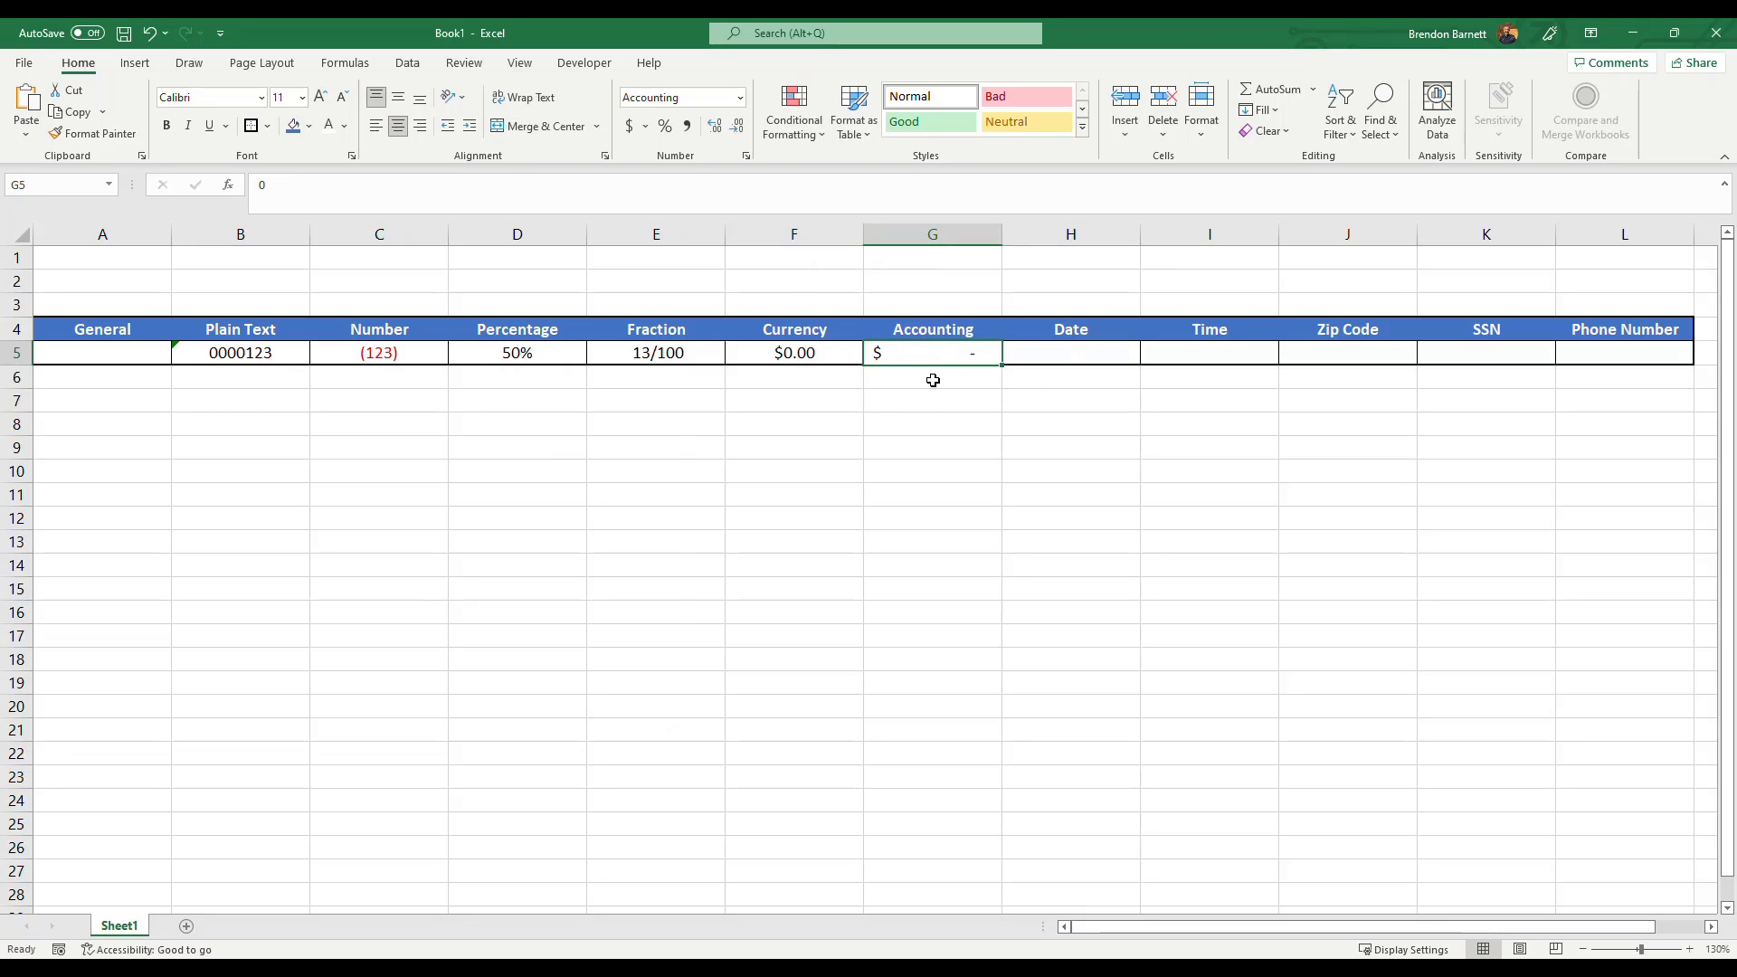
Enter the date 1/1/2050 in the Date cell H5.
{"action": "left_click", "coordinate": [1108, 355]}
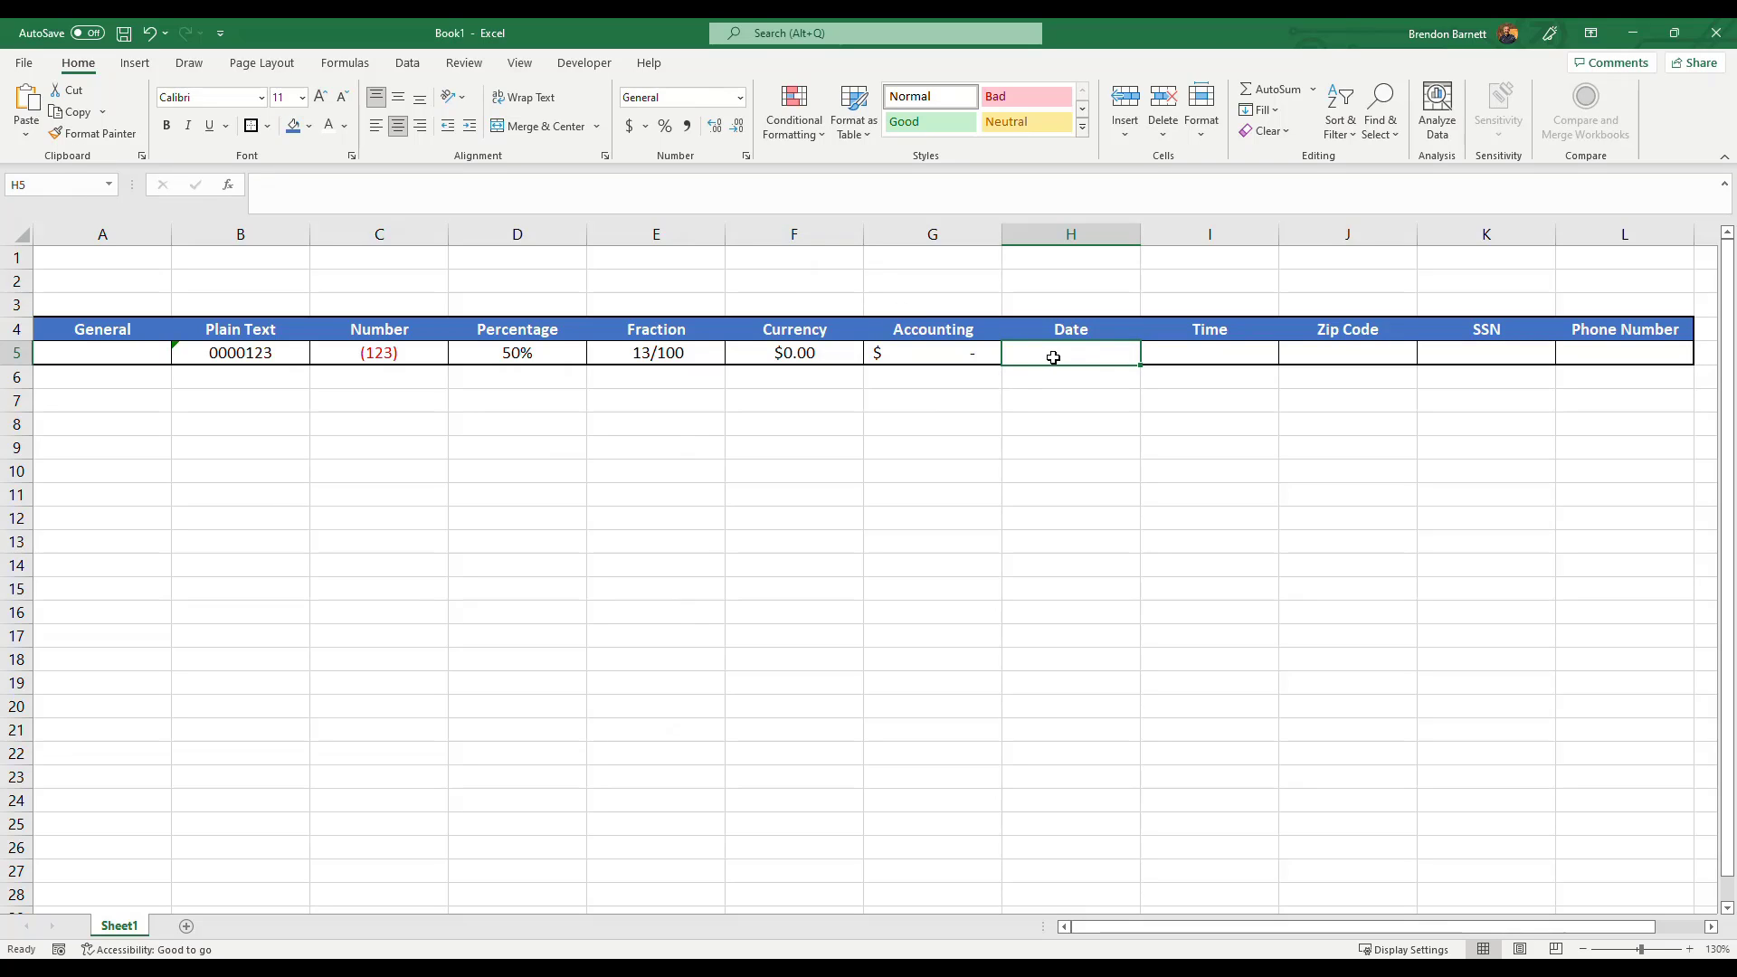
{"action": "type", "text": "1/1"}
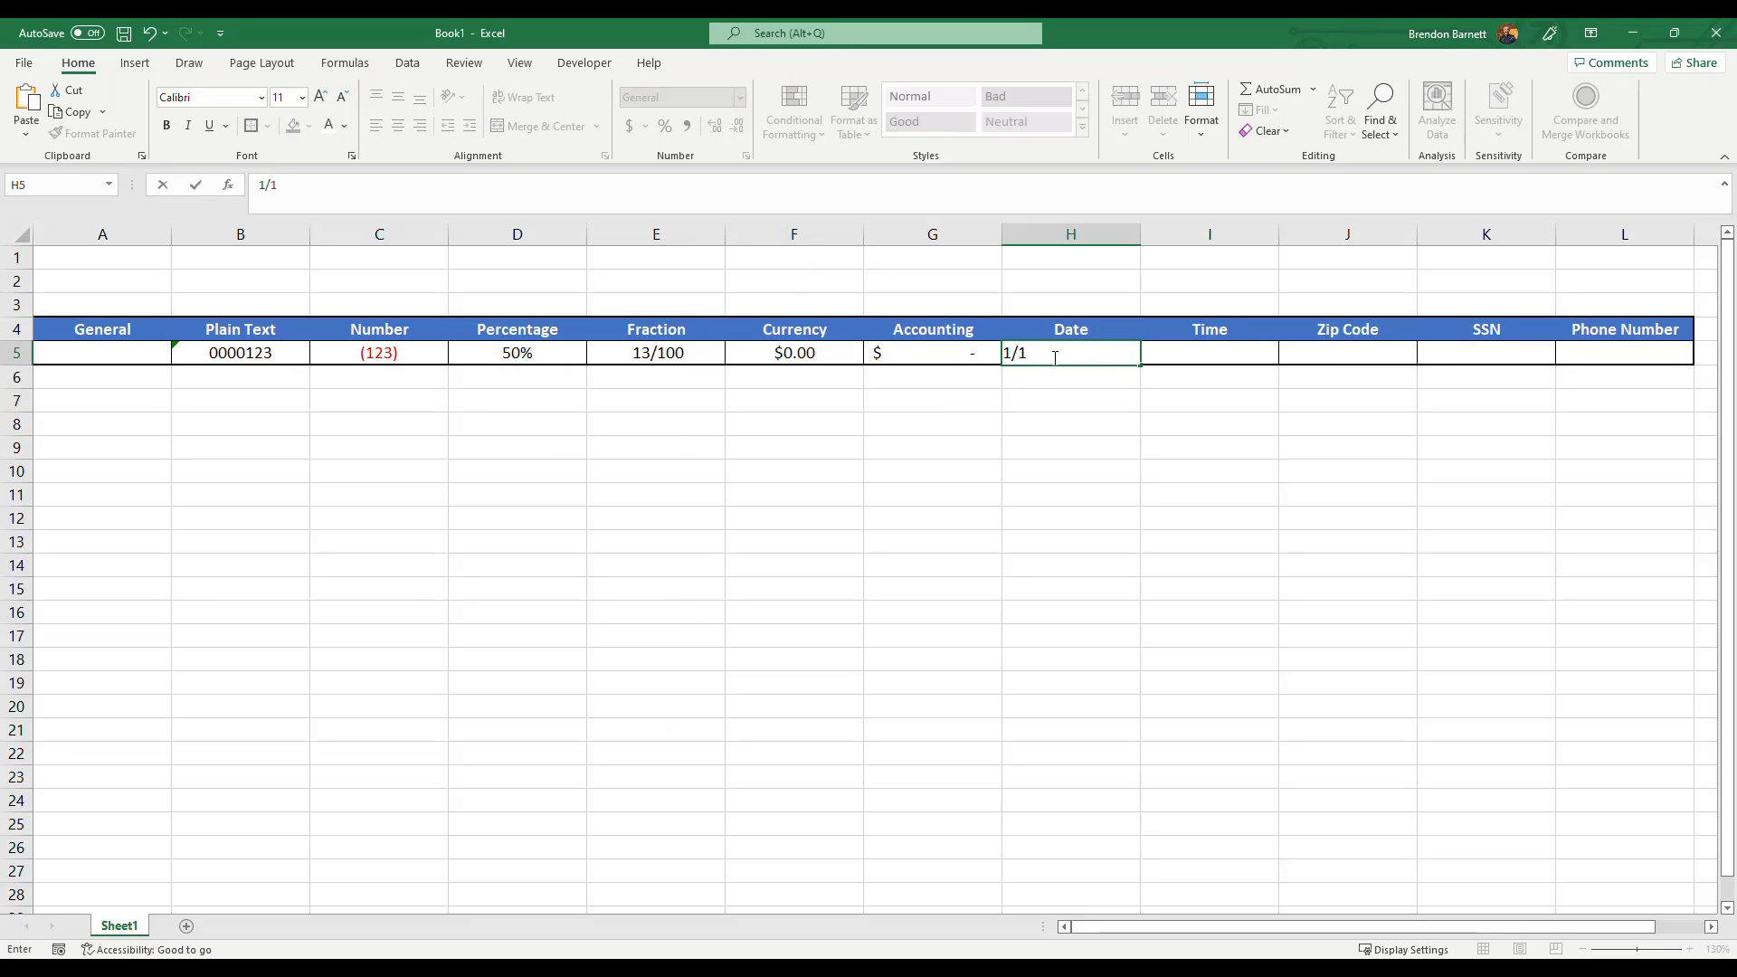
{"action": "type", "text": "/2050"}
{"action": "key", "text": "Return"}
Open the Format Cells dialog for the Date cell H5 from the number format list.
{"action": "left_click", "coordinate": [1056, 353]}
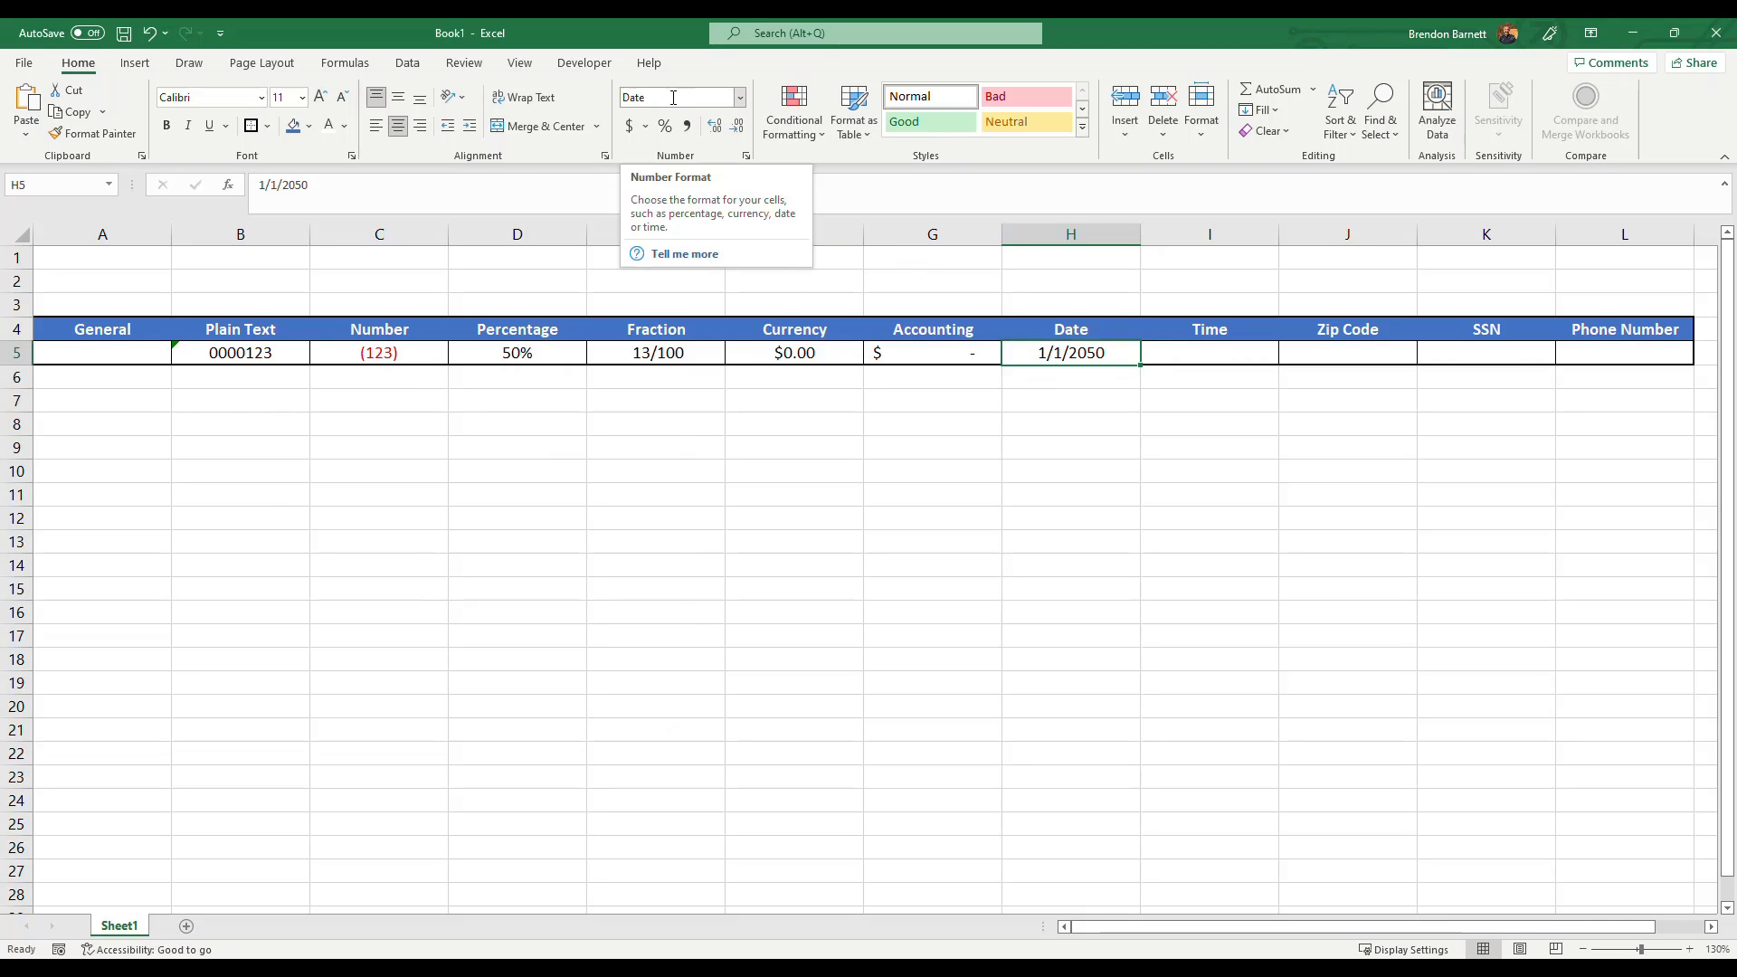
{"action": "left_click", "coordinate": [739, 98]}
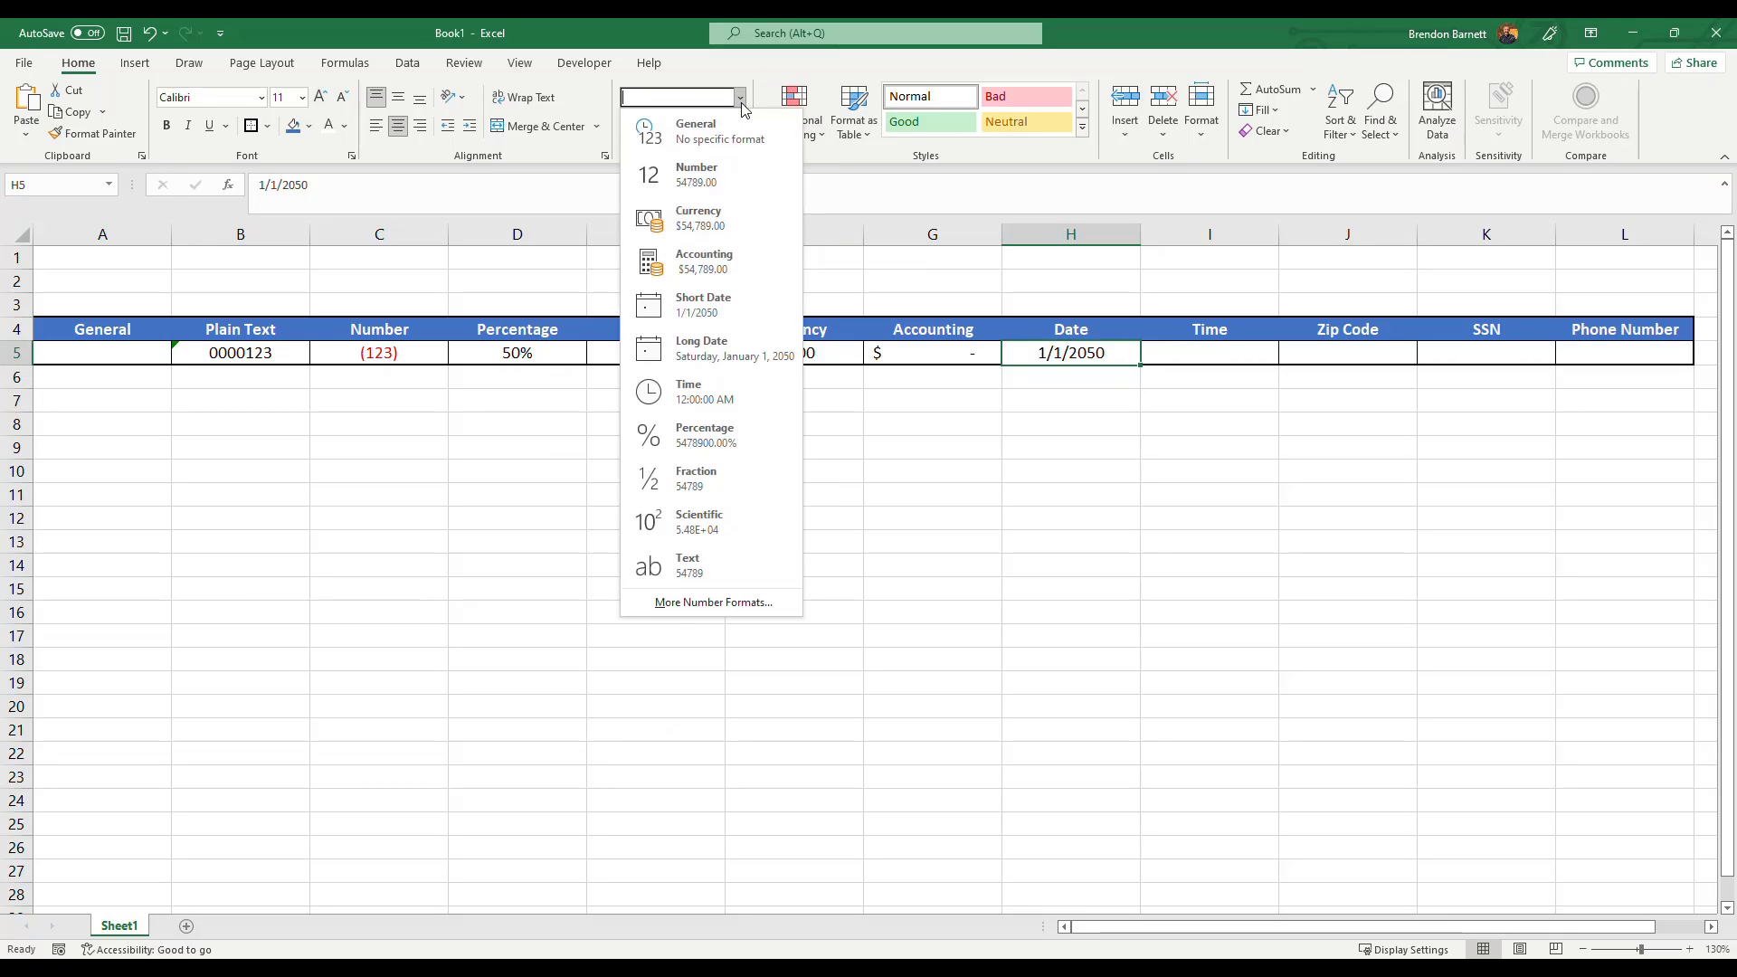
{"action": "left_click", "coordinate": [692, 602]}
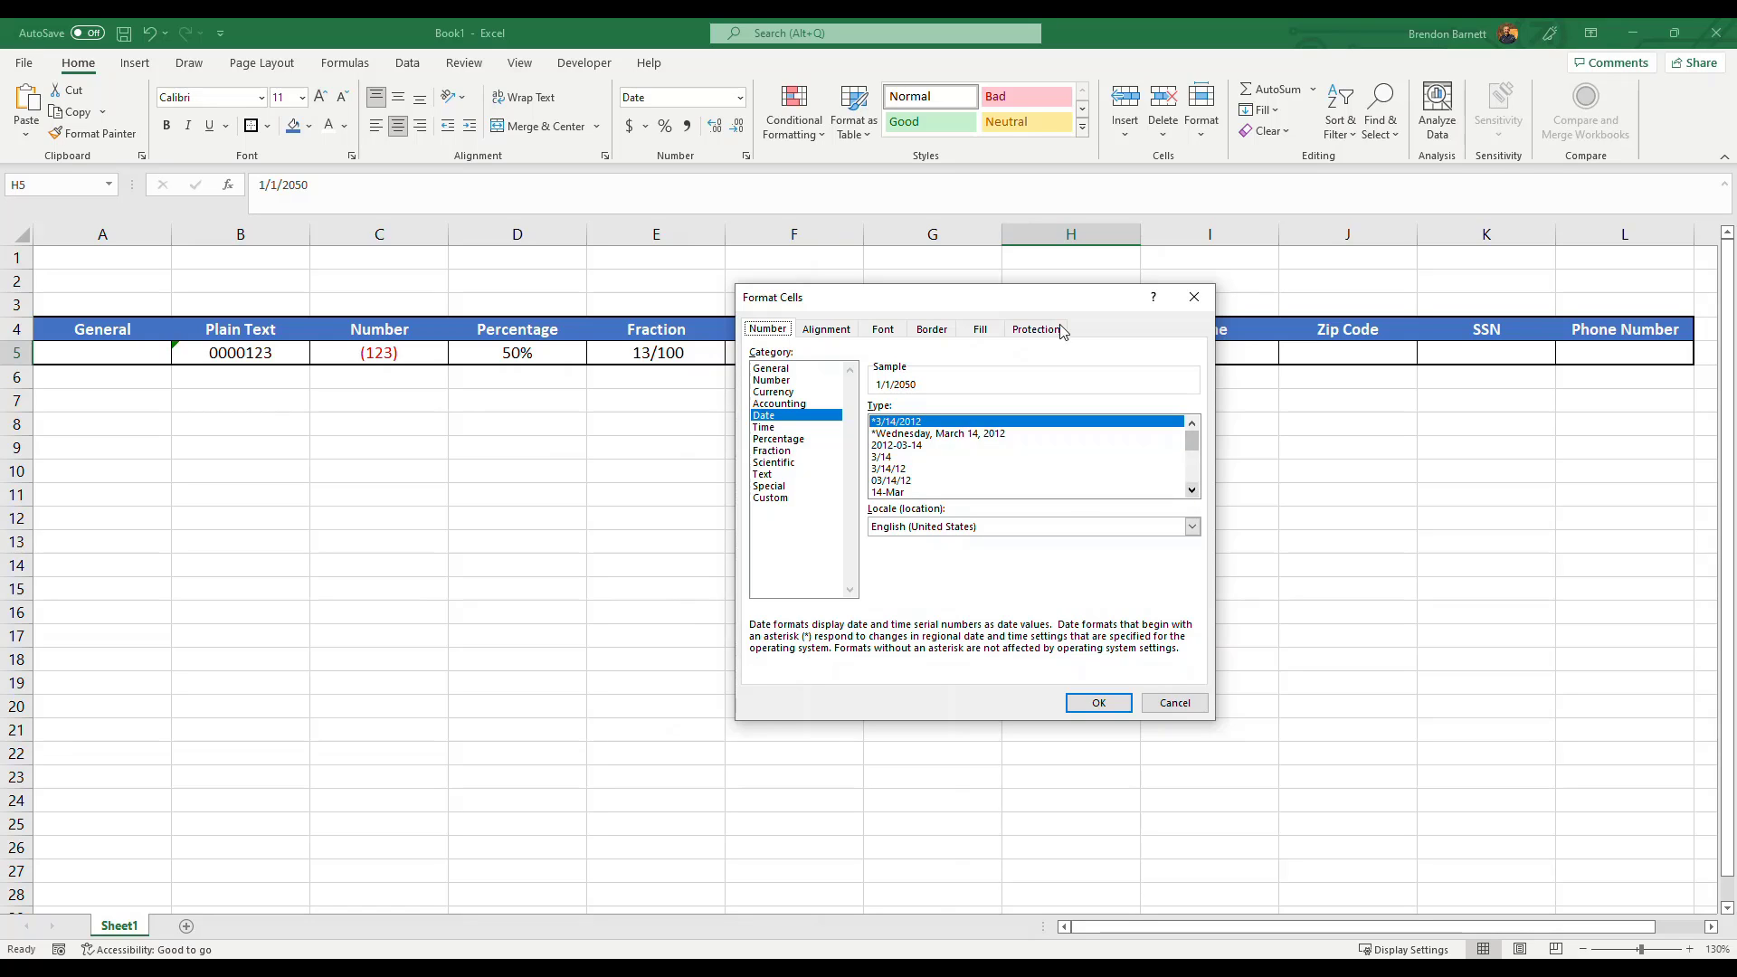
{"action": "left_click_drag", "start_coordinate": [1058, 298], "coordinate": [937, 417]}
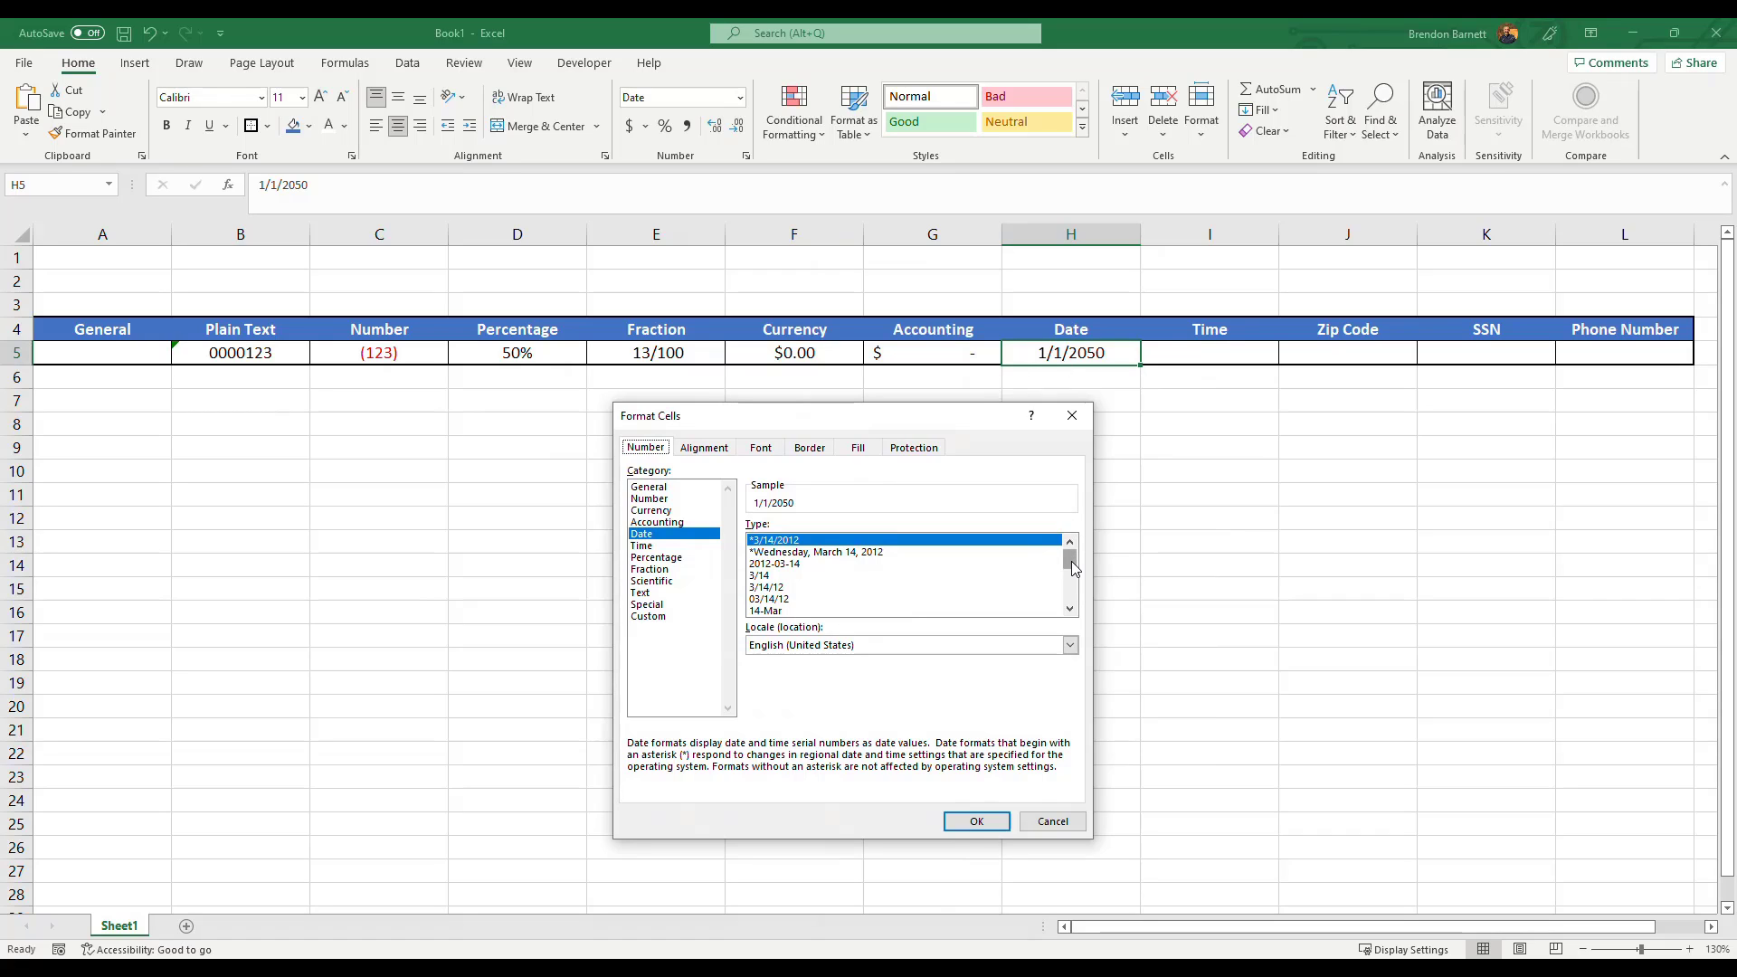
Apply the long date format March 14, 2012 to the Date cell H5 in the Format Cells dialog.
{"action": "left_click", "coordinate": [774, 589]}
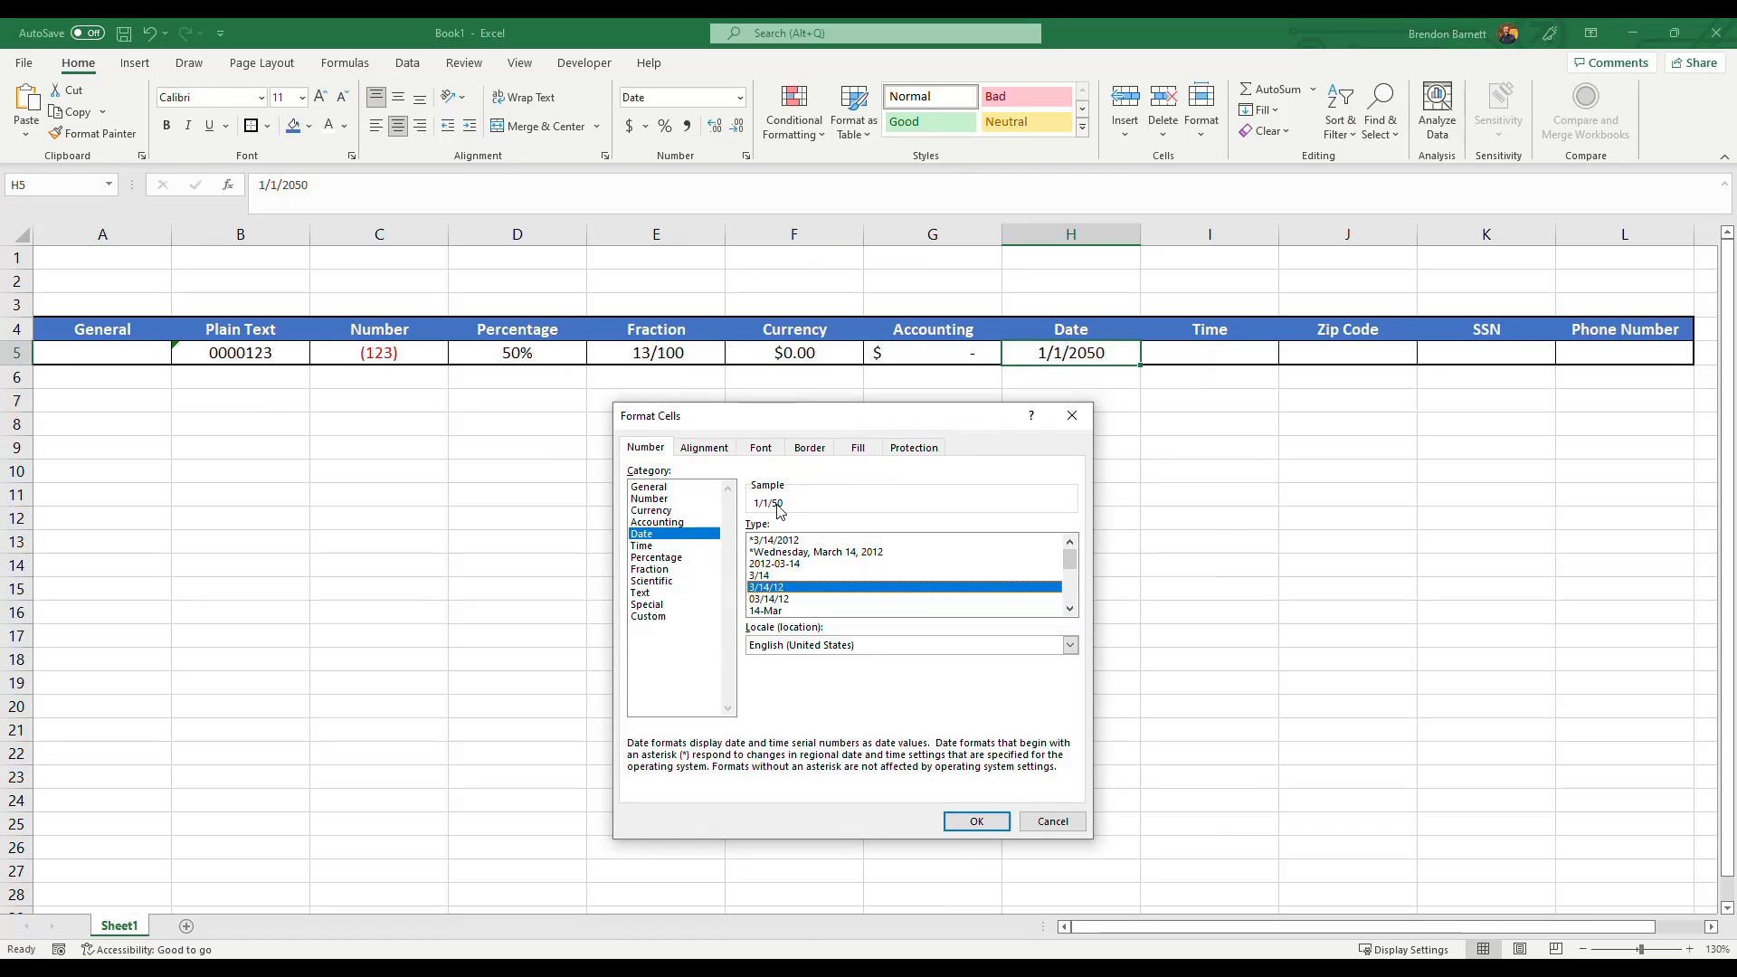
{"action": "left_click", "coordinate": [1071, 608]}
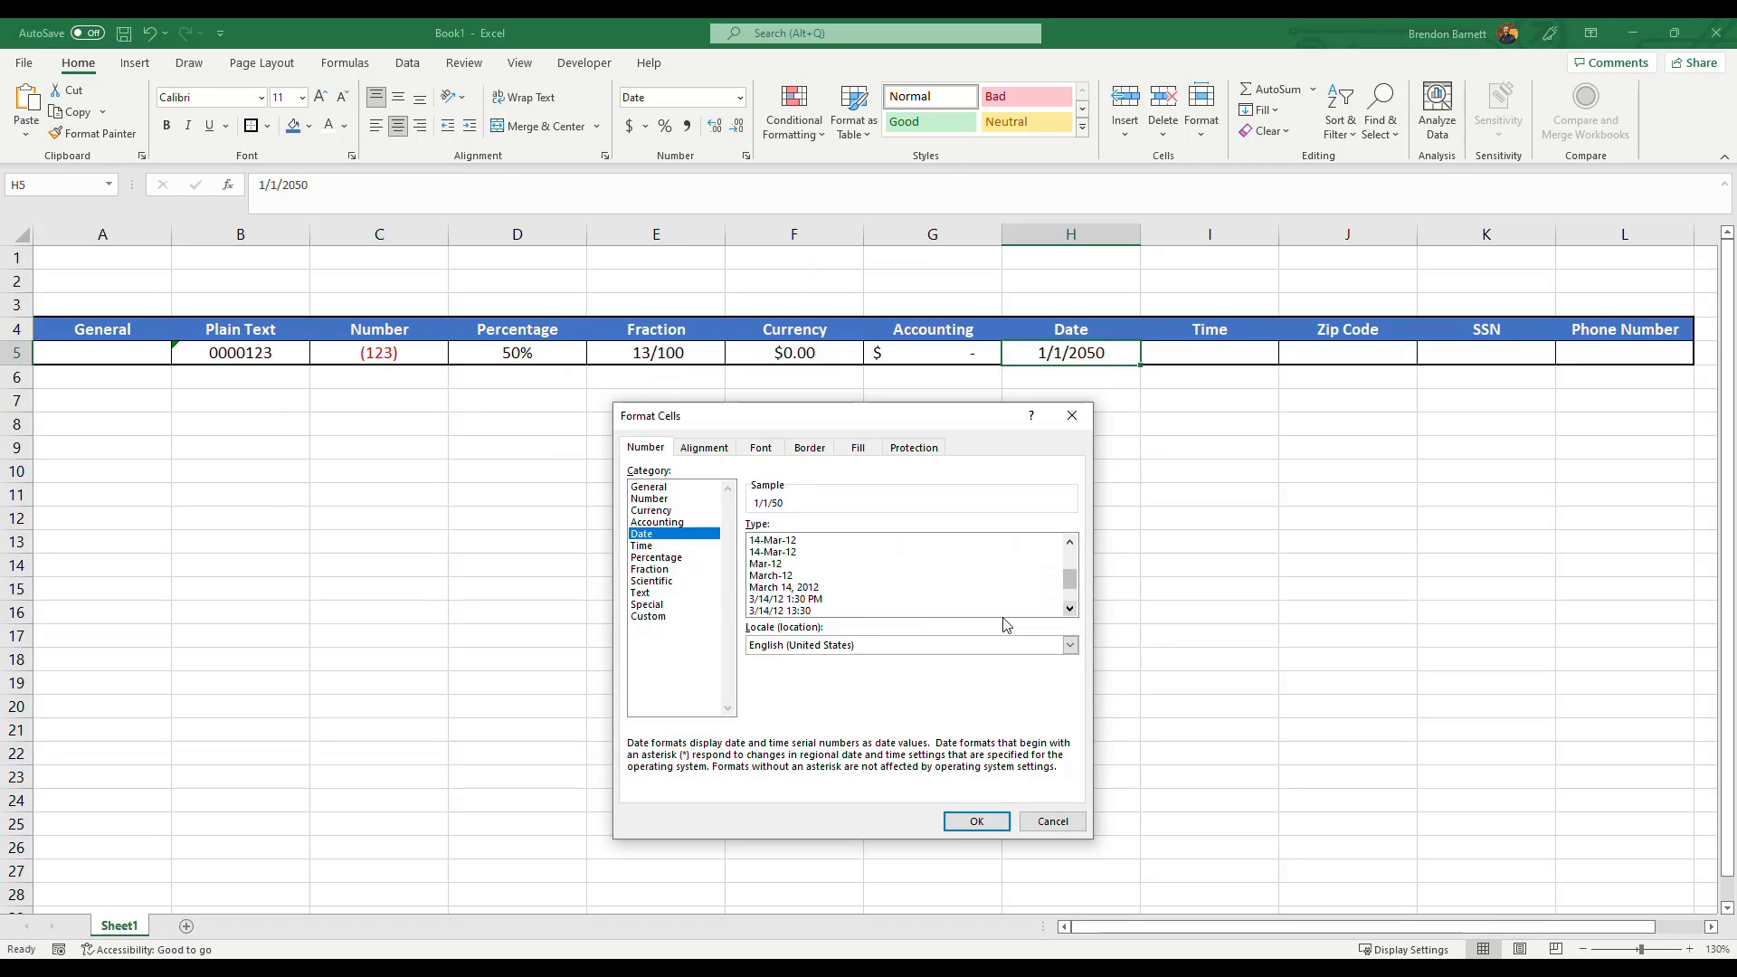
{"action": "left_click", "coordinate": [780, 588]}
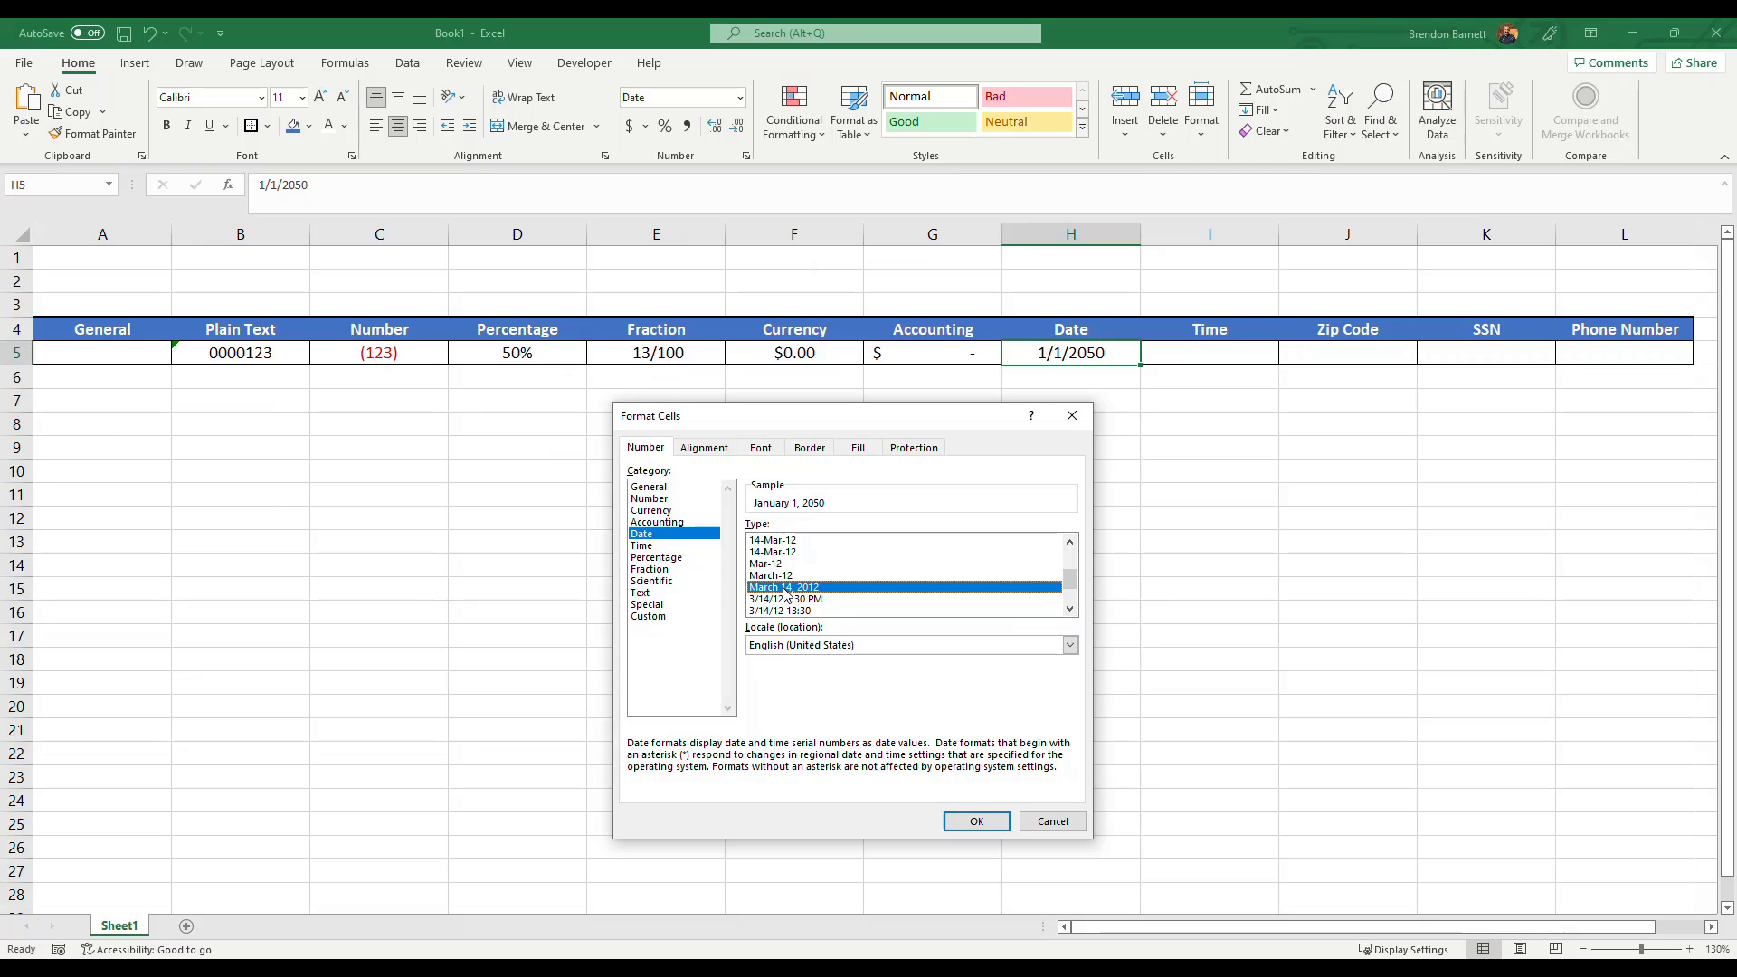
{"action": "left_click_drag", "start_coordinate": [1072, 580], "coordinate": [1074, 592]}
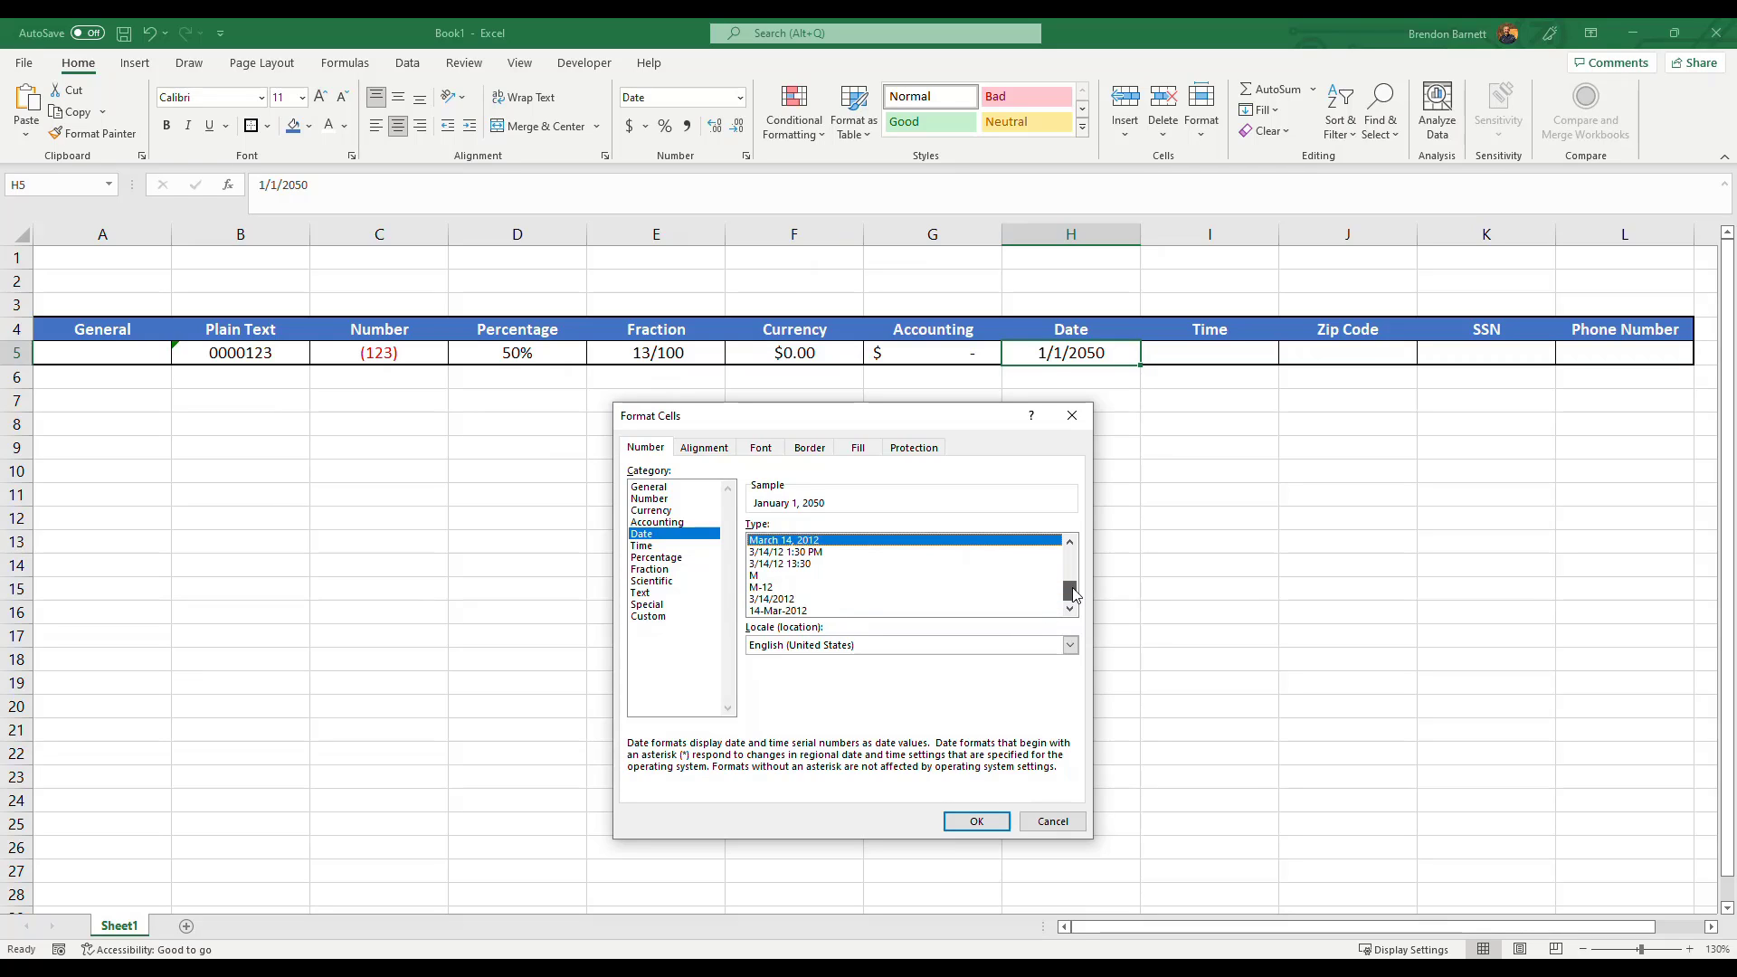
{"action": "left_click", "coordinate": [770, 577]}
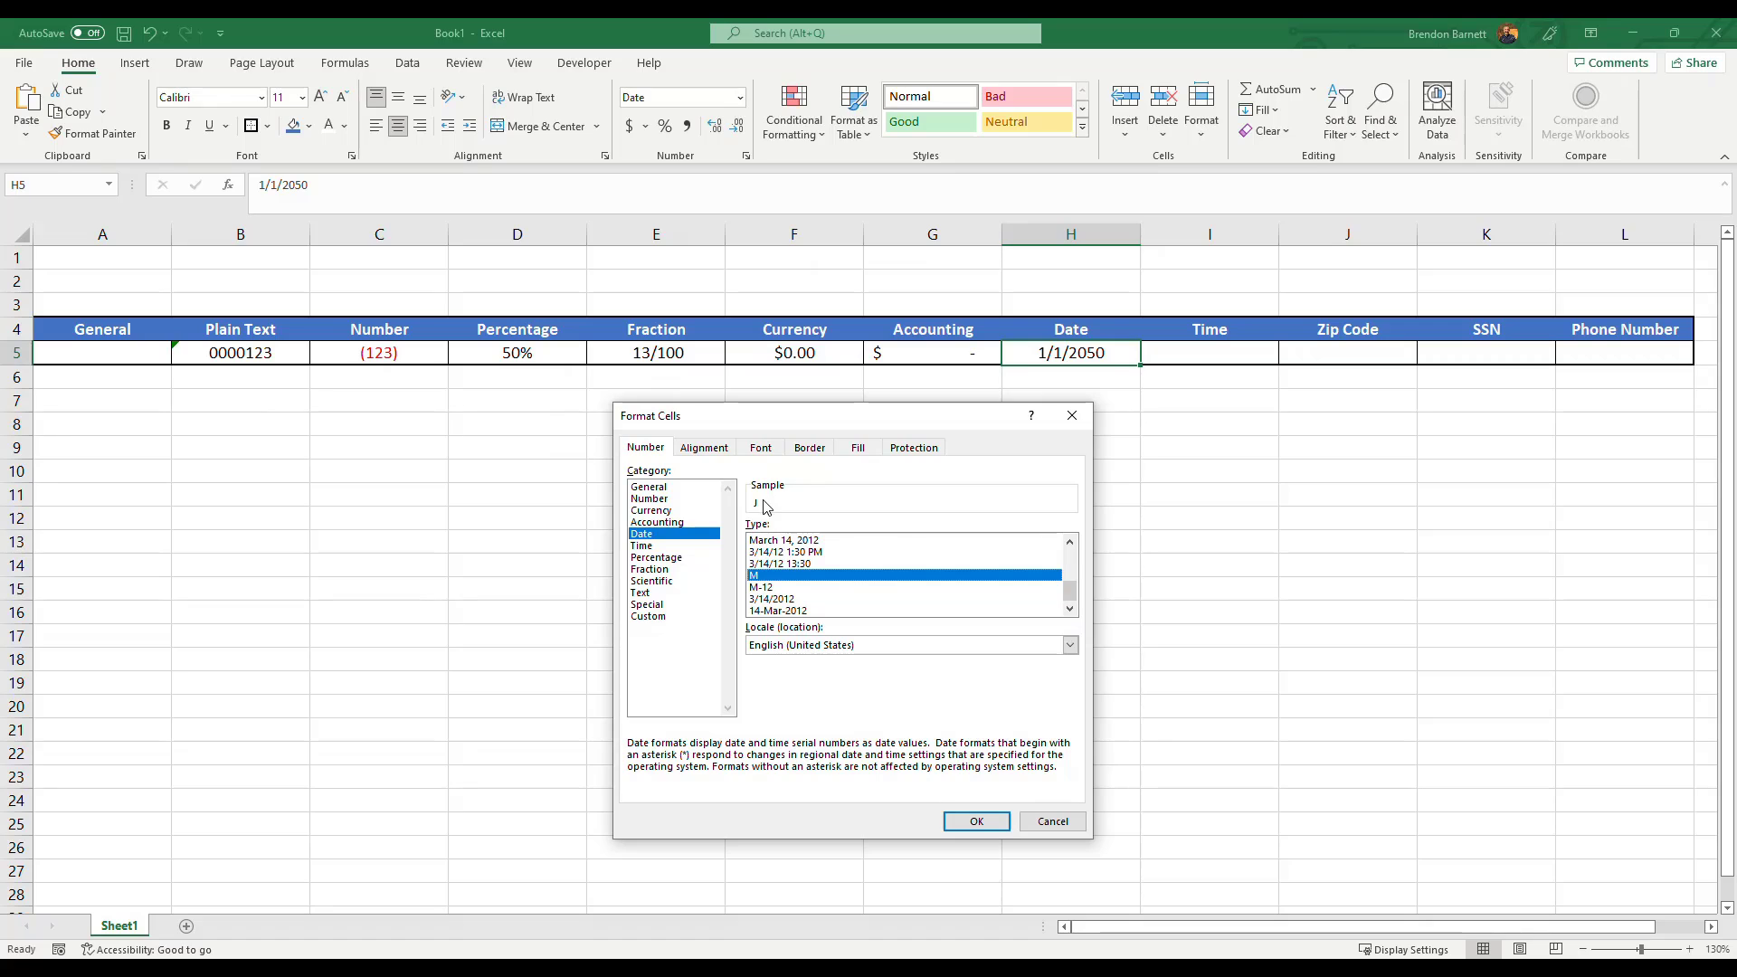
{"action": "left_click", "coordinate": [769, 588]}
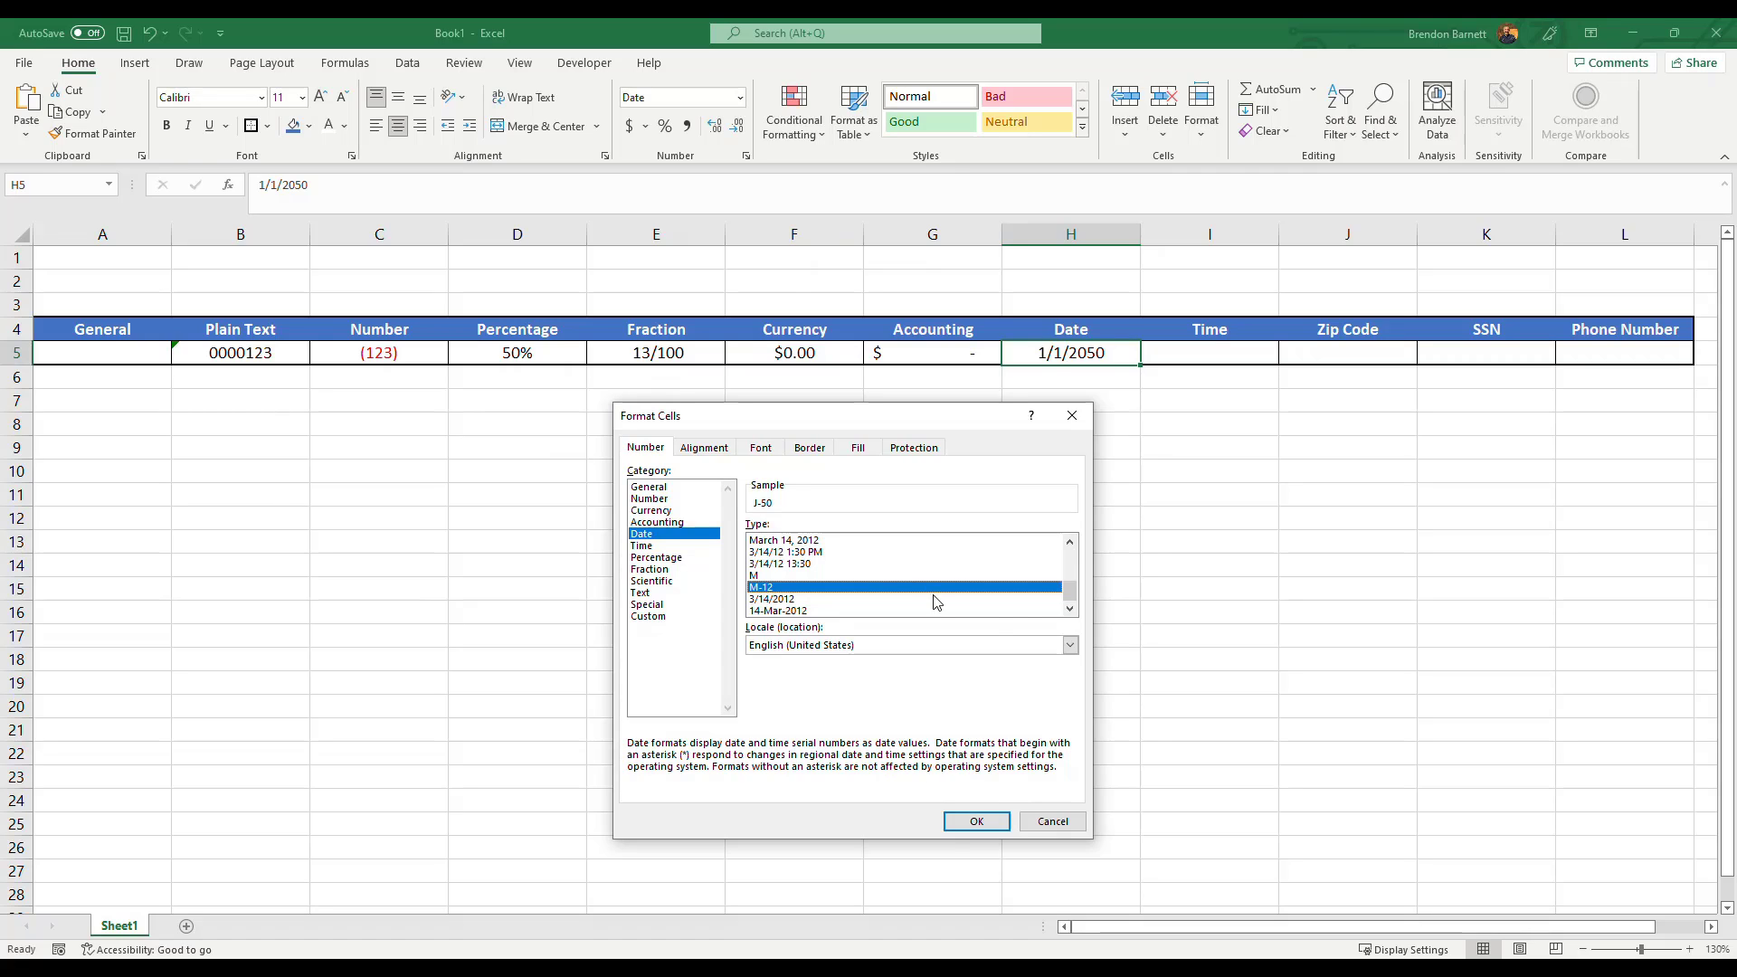
{"action": "mouse_move", "coordinate": [1071, 590]}
{"action": "left_mouse_down"}
{"action": "mouse_move", "coordinate": [1070, 541]}
{"action": "mouse_move", "coordinate": [1070, 580]}
{"action": "left_mouse_up"}
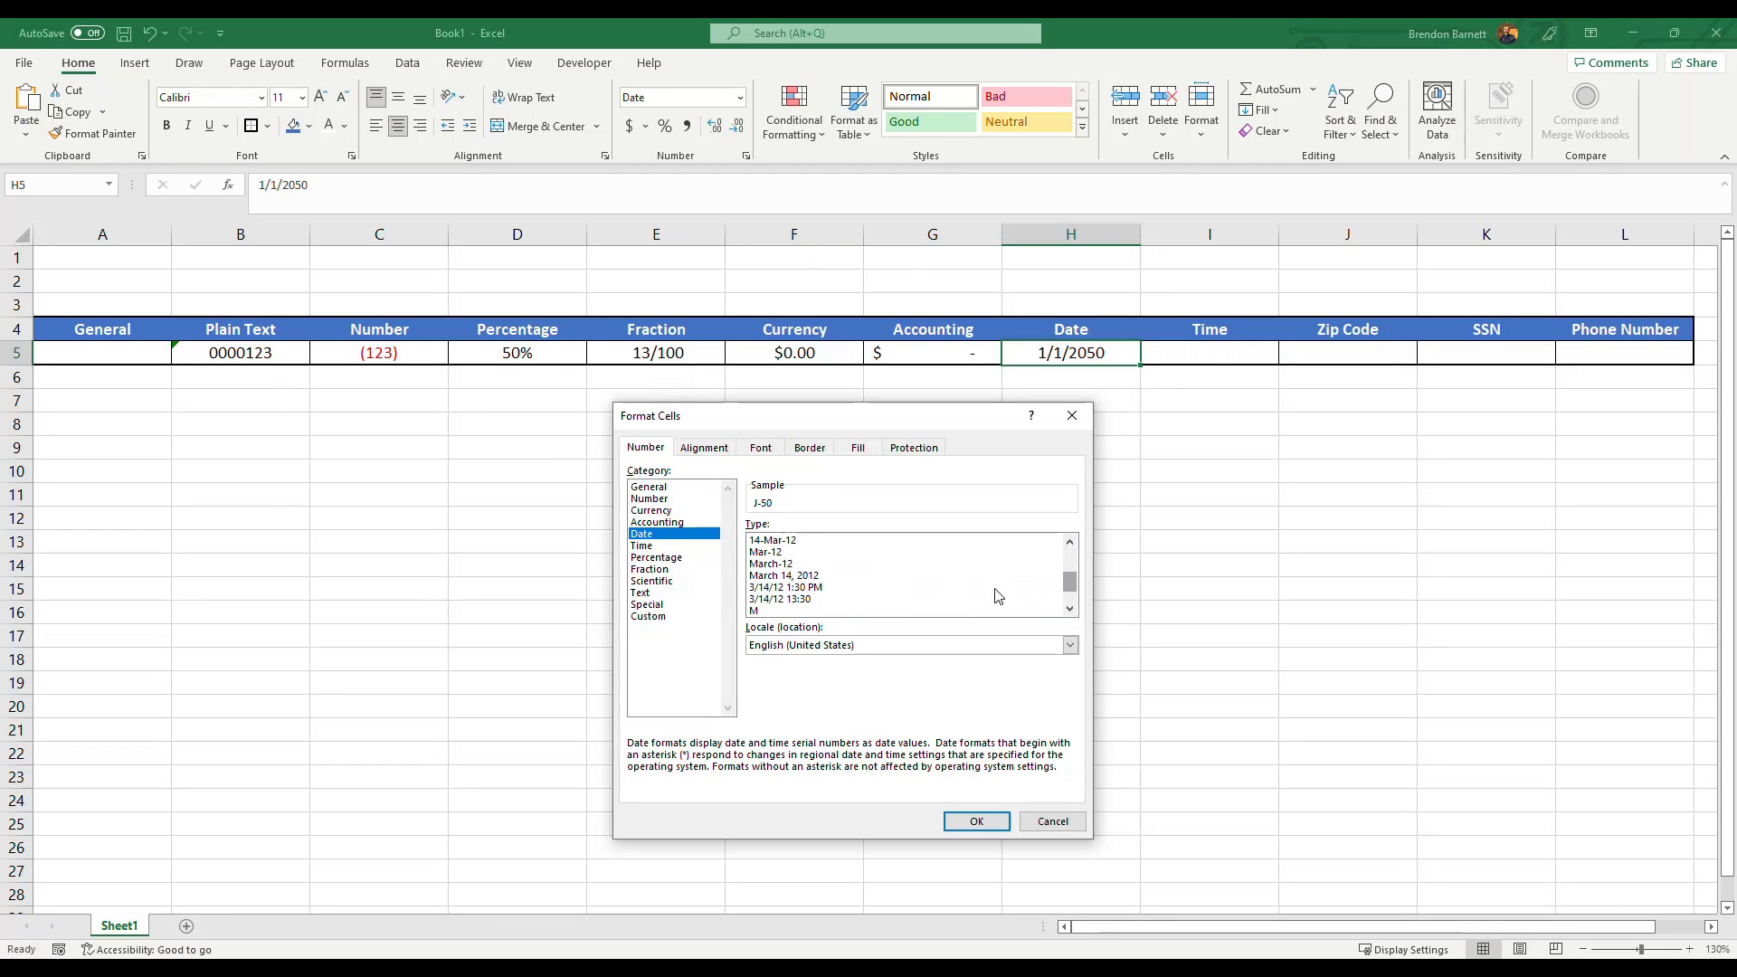
{"action": "left_click", "coordinate": [996, 576]}
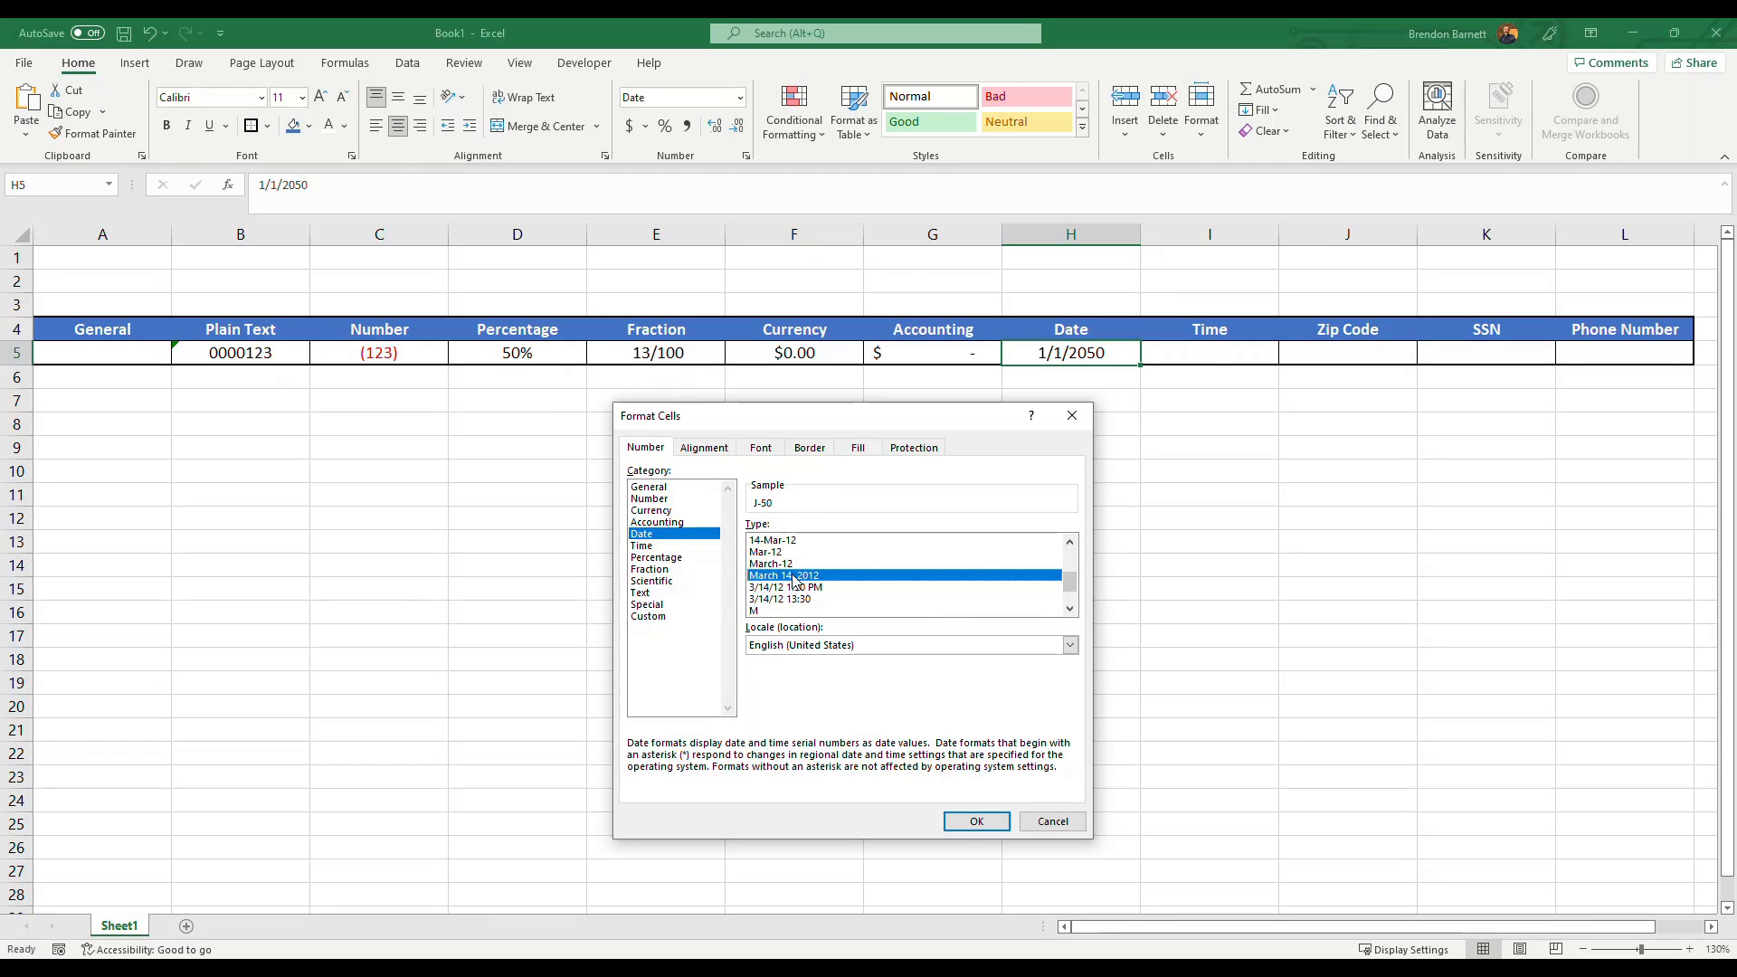
{"action": "left_click", "coordinate": [977, 822]}
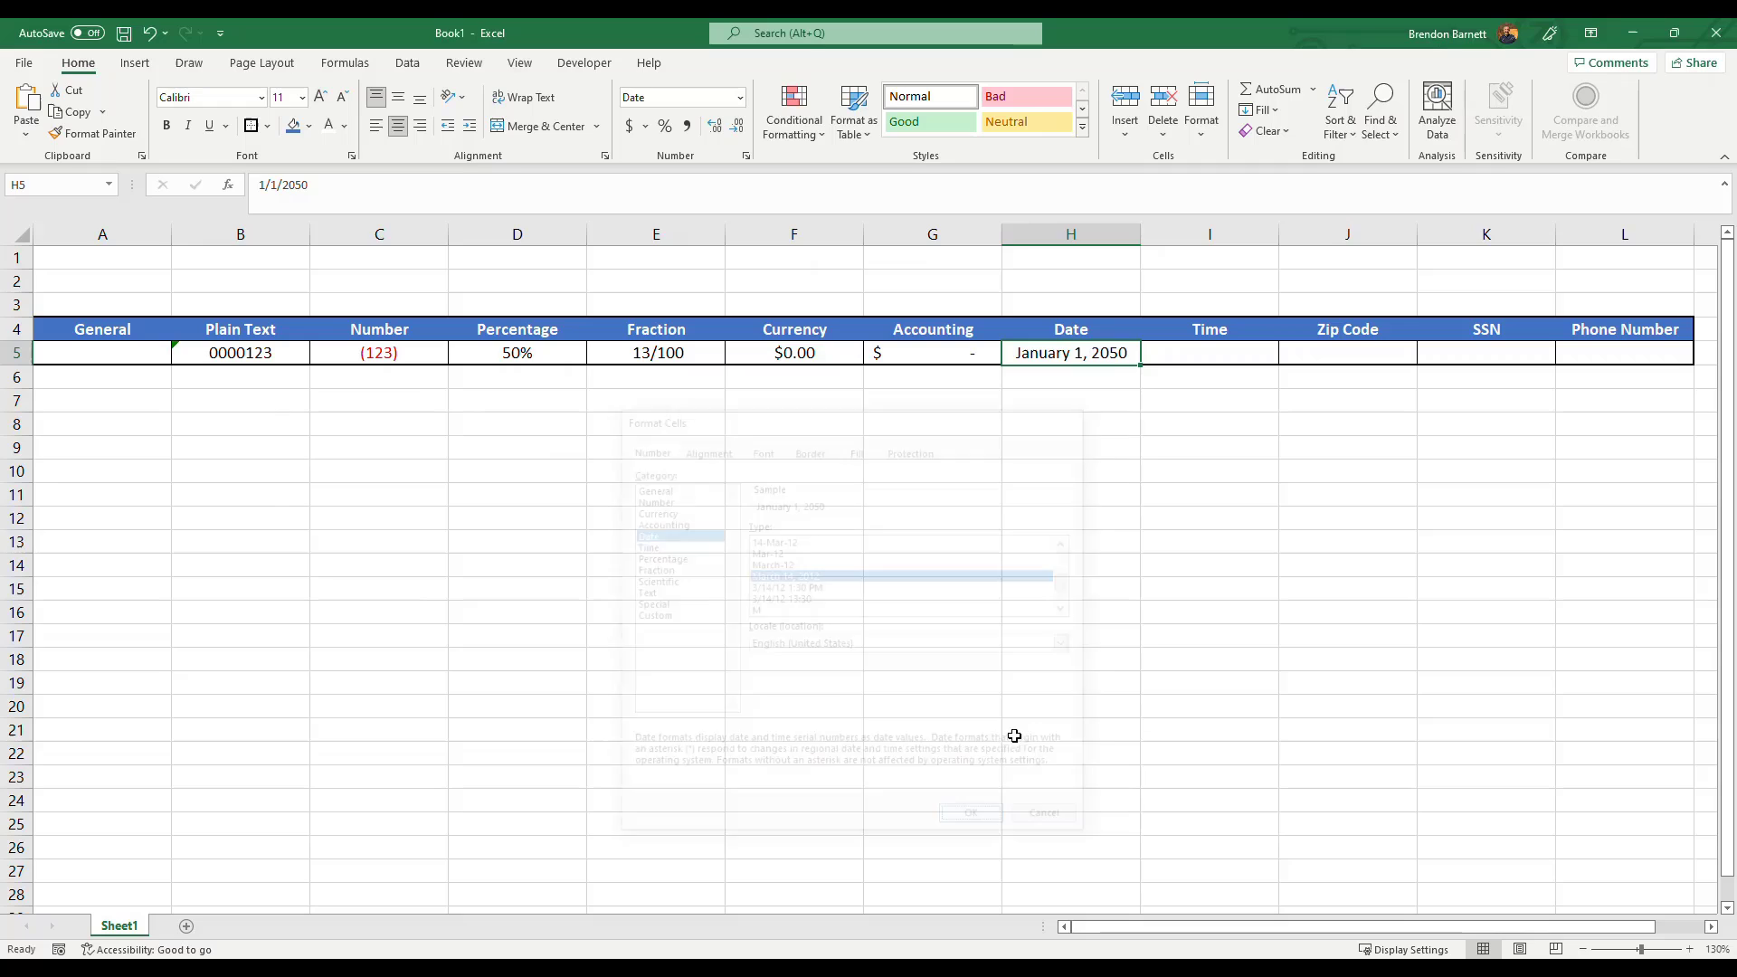
Inspect the Date cell's underlying value in the formula bar without changing it.
{"action": "double_click", "coordinate": [358, 190]}
{"action": "left_click", "coordinate": [350, 194]}
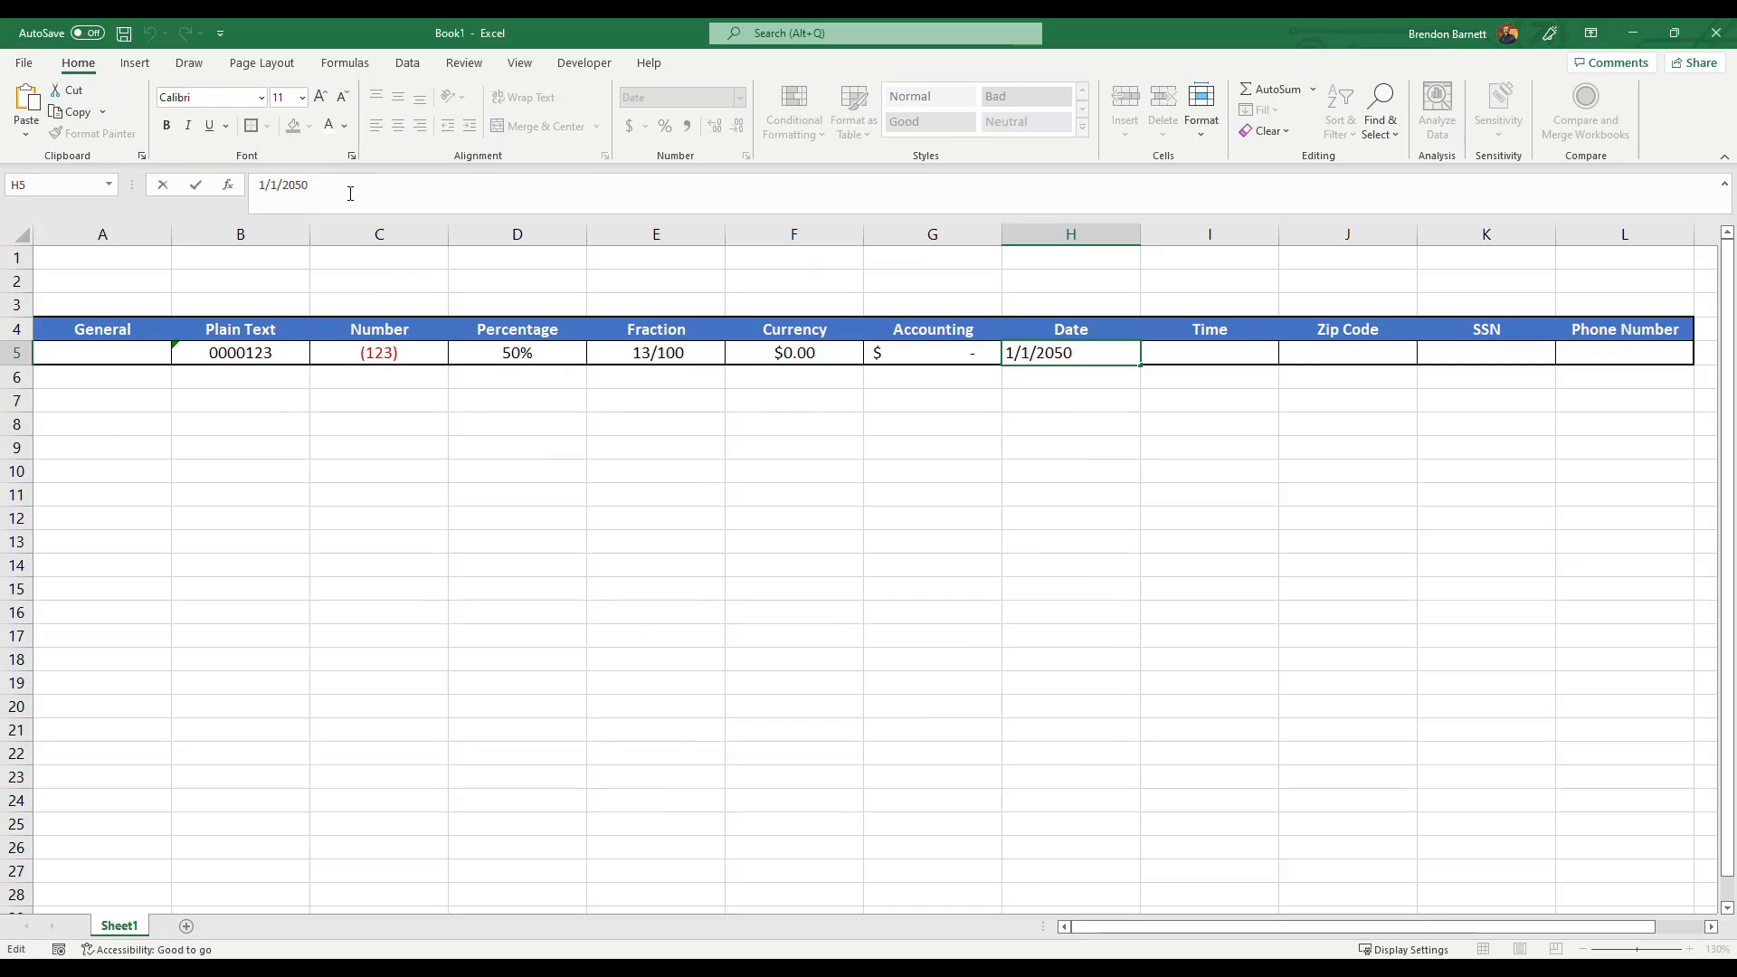
{"action": "key", "text": "Escape"}
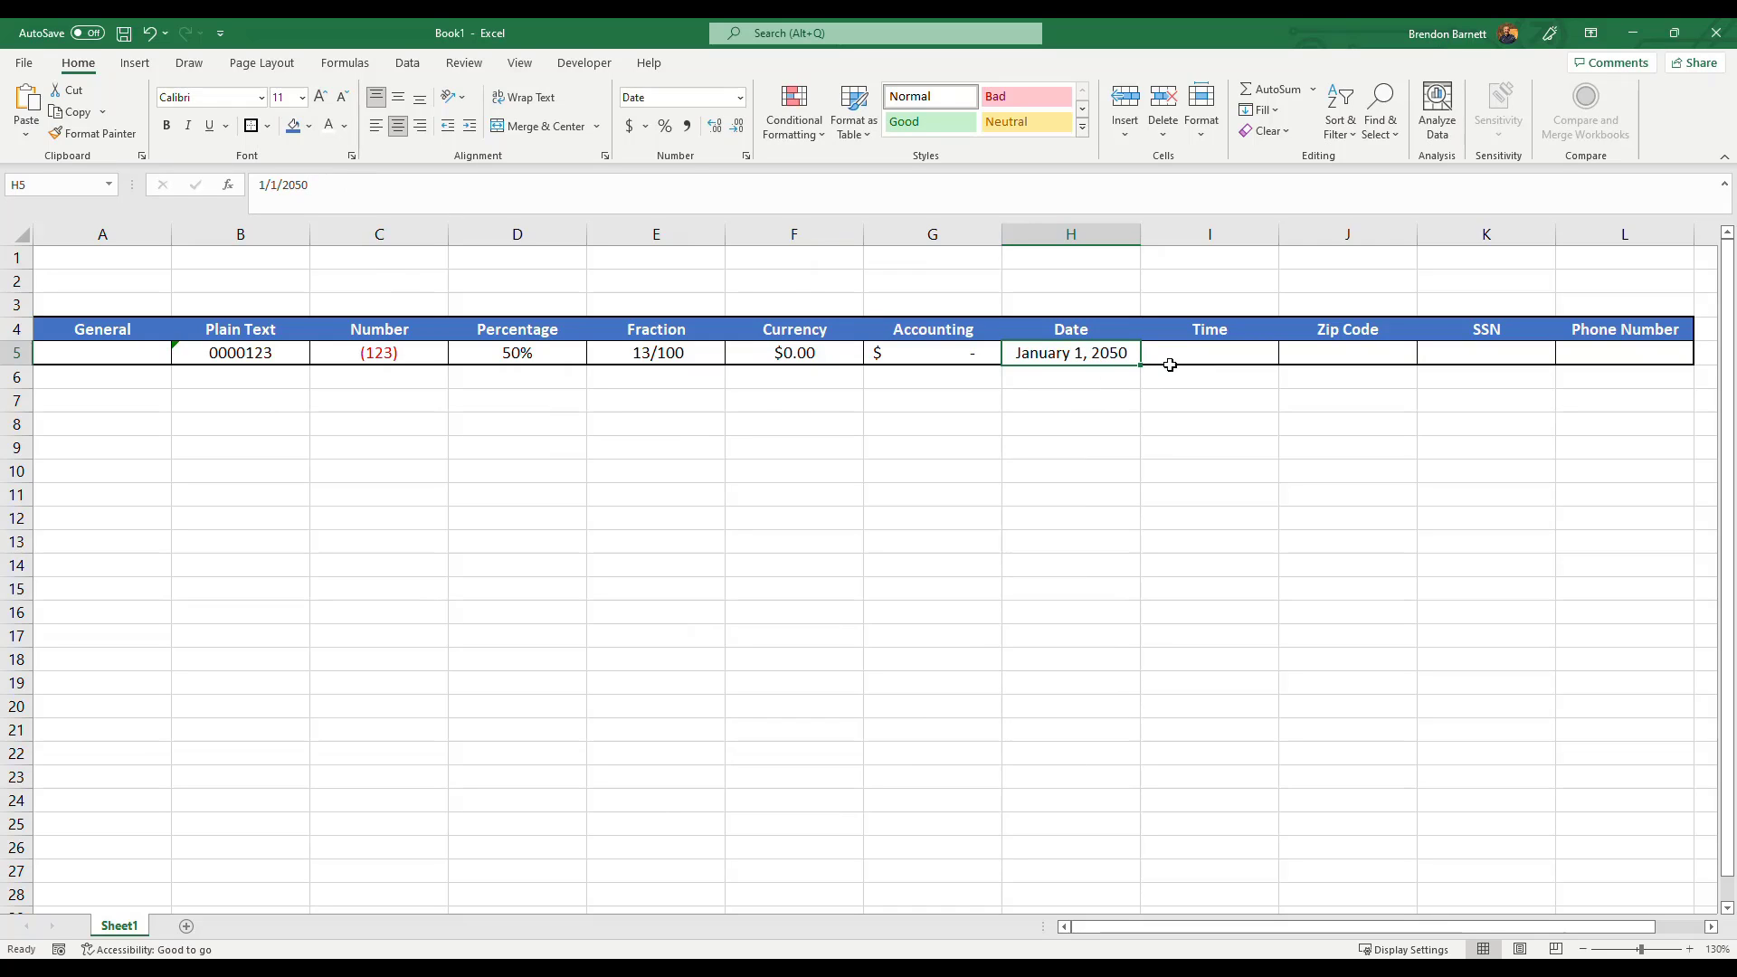
Enter the time 1:30 in the Time cell I5.
{"action": "left_click", "coordinate": [1210, 353]}
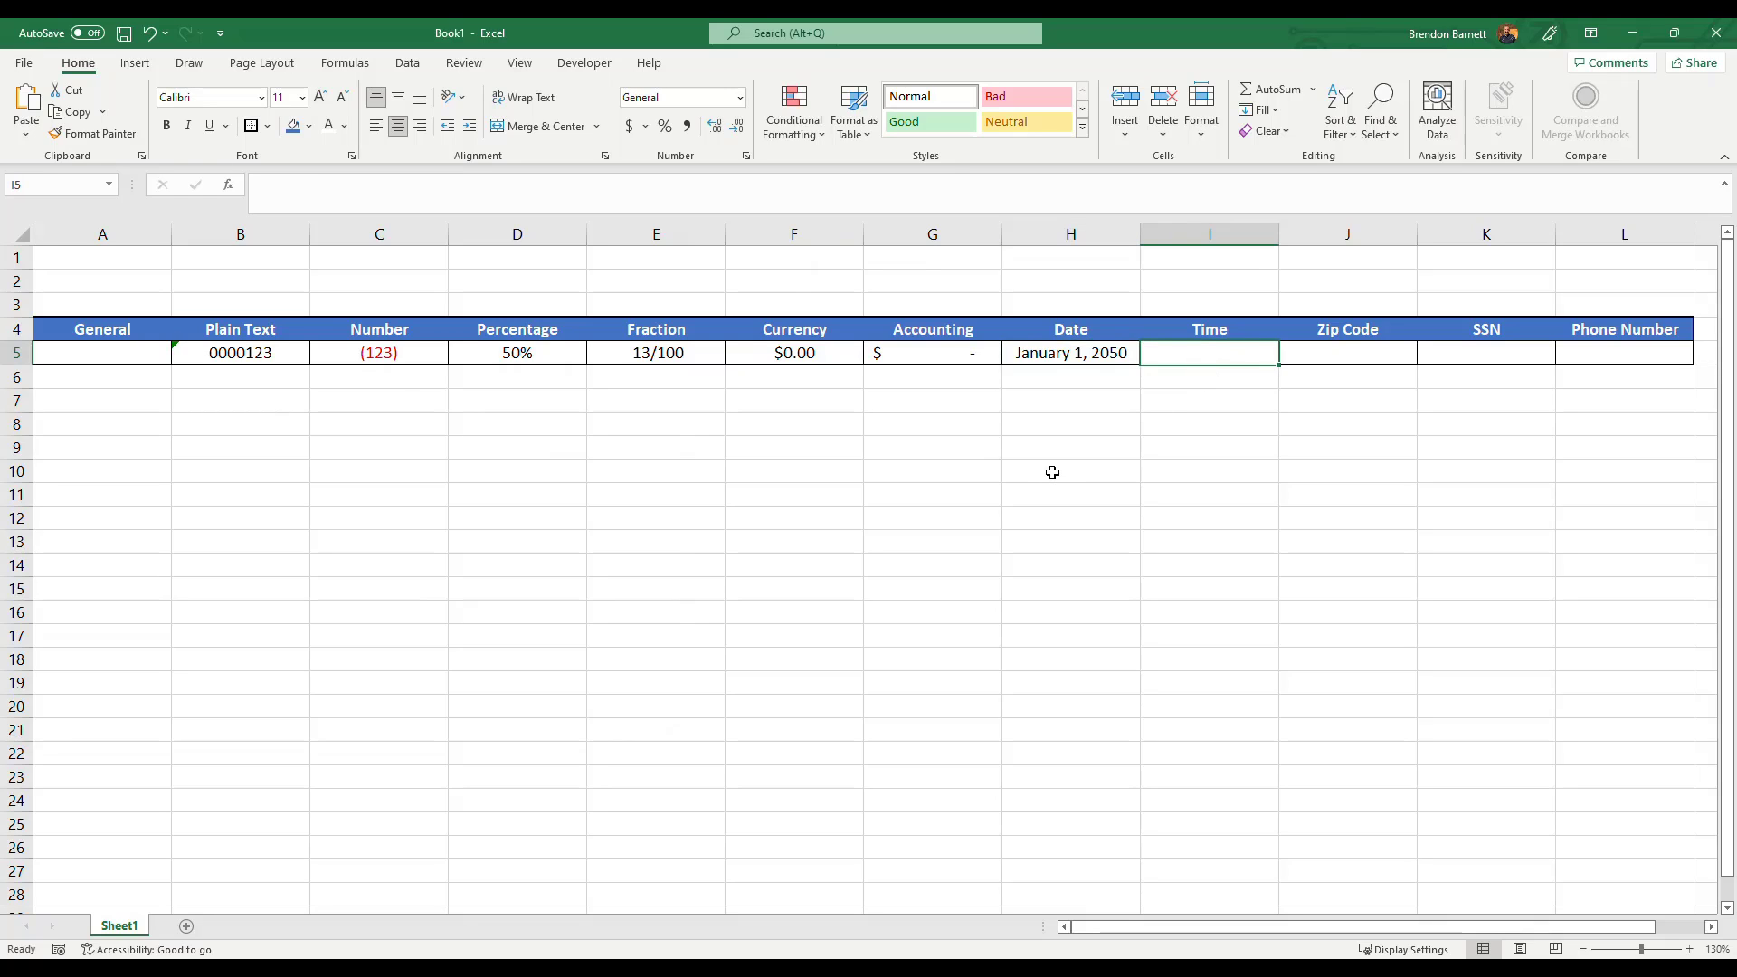
{"action": "type", "text": "1:30"}
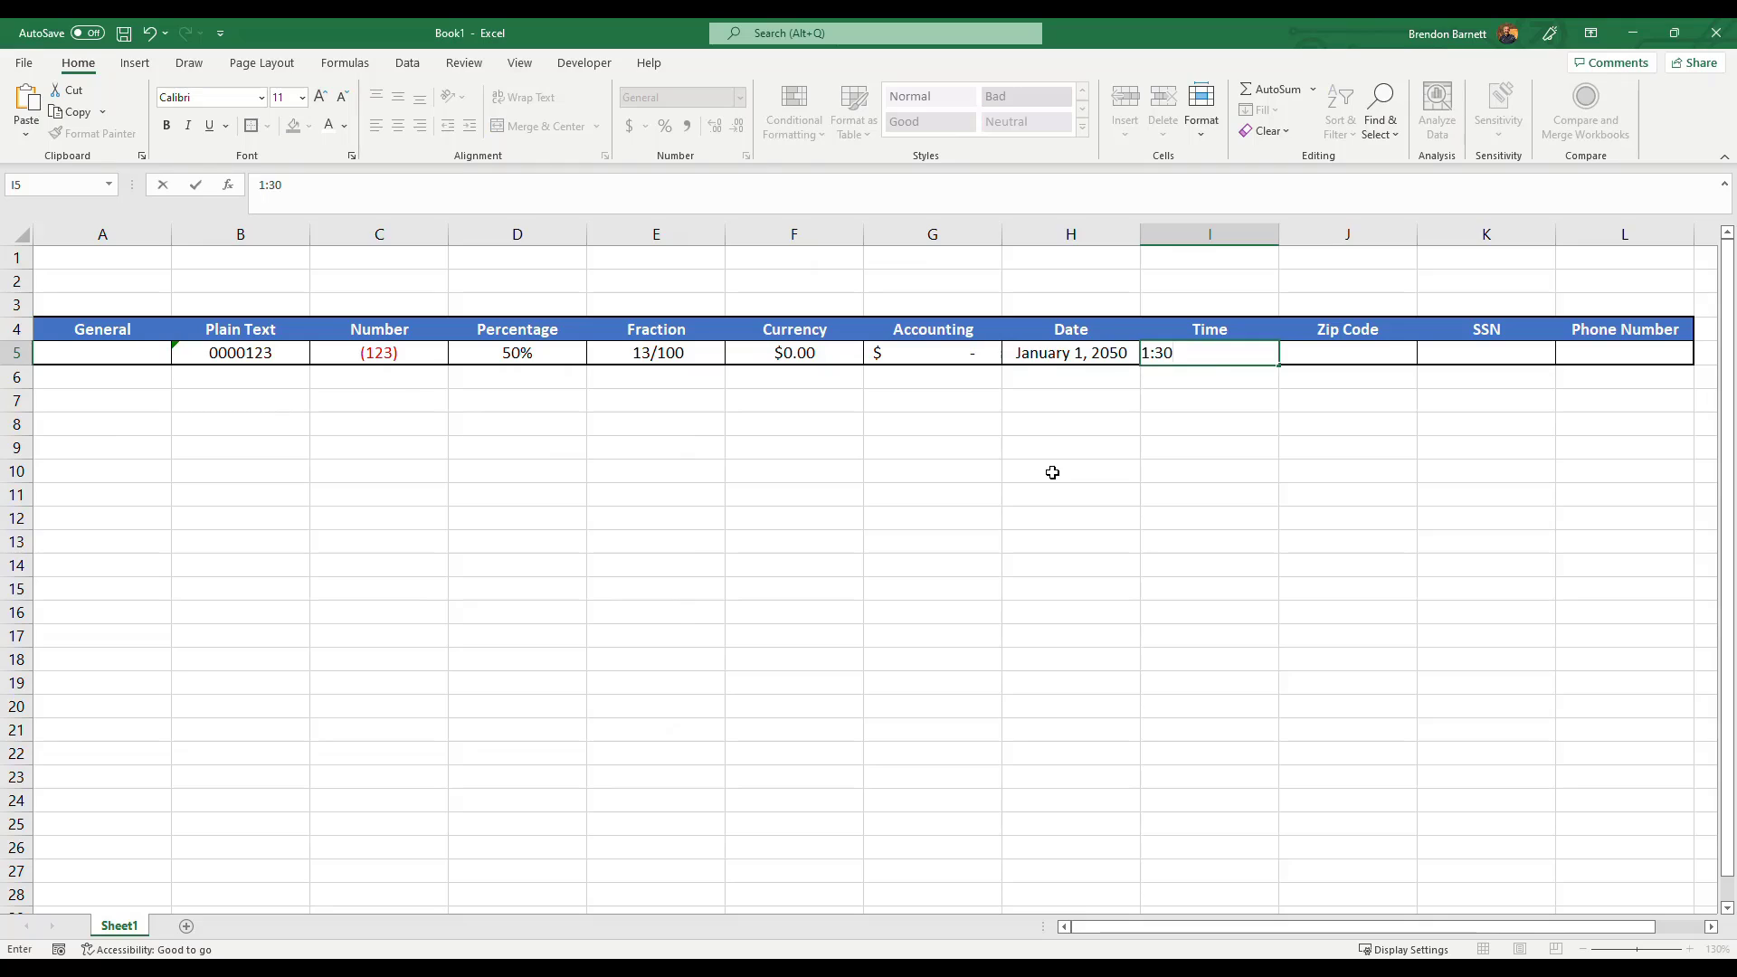
{"action": "key", "text": "Return"}
{"action": "left_click", "coordinate": [1219, 359]}
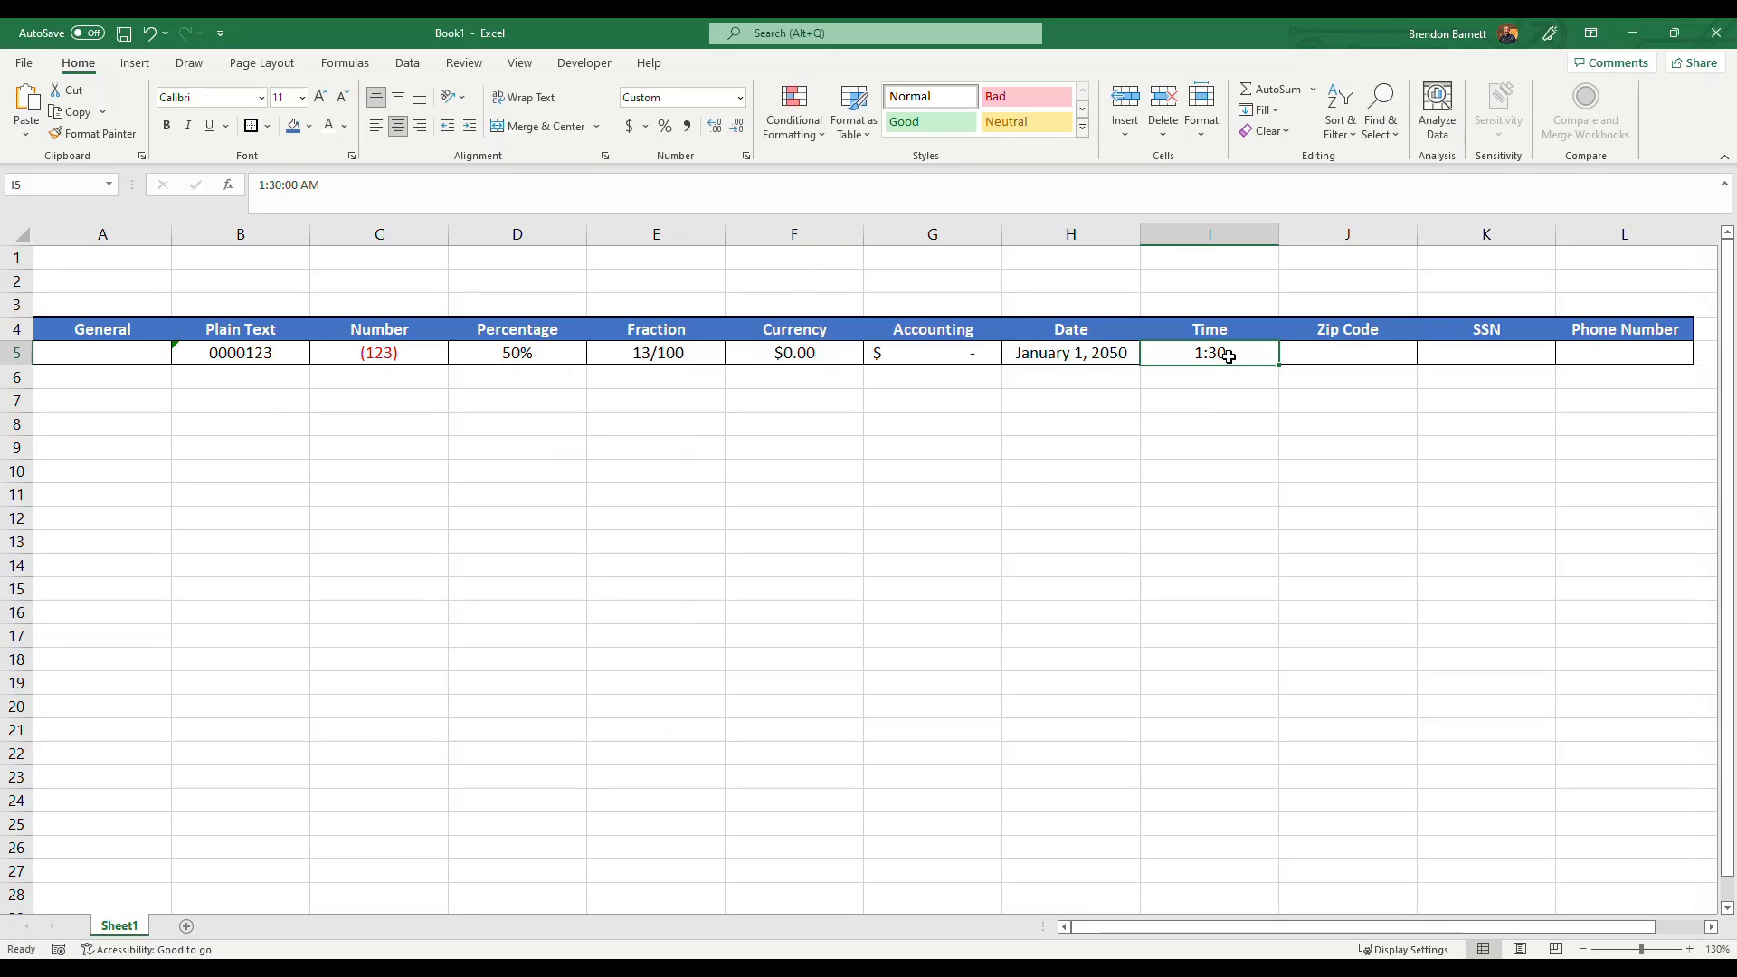
Inspect the Time cell's underlying value in the formula bar.
{"action": "left_click_drag", "start_coordinate": [347, 187], "coordinate": [259, 188]}
{"action": "left_click", "coordinate": [409, 191]}
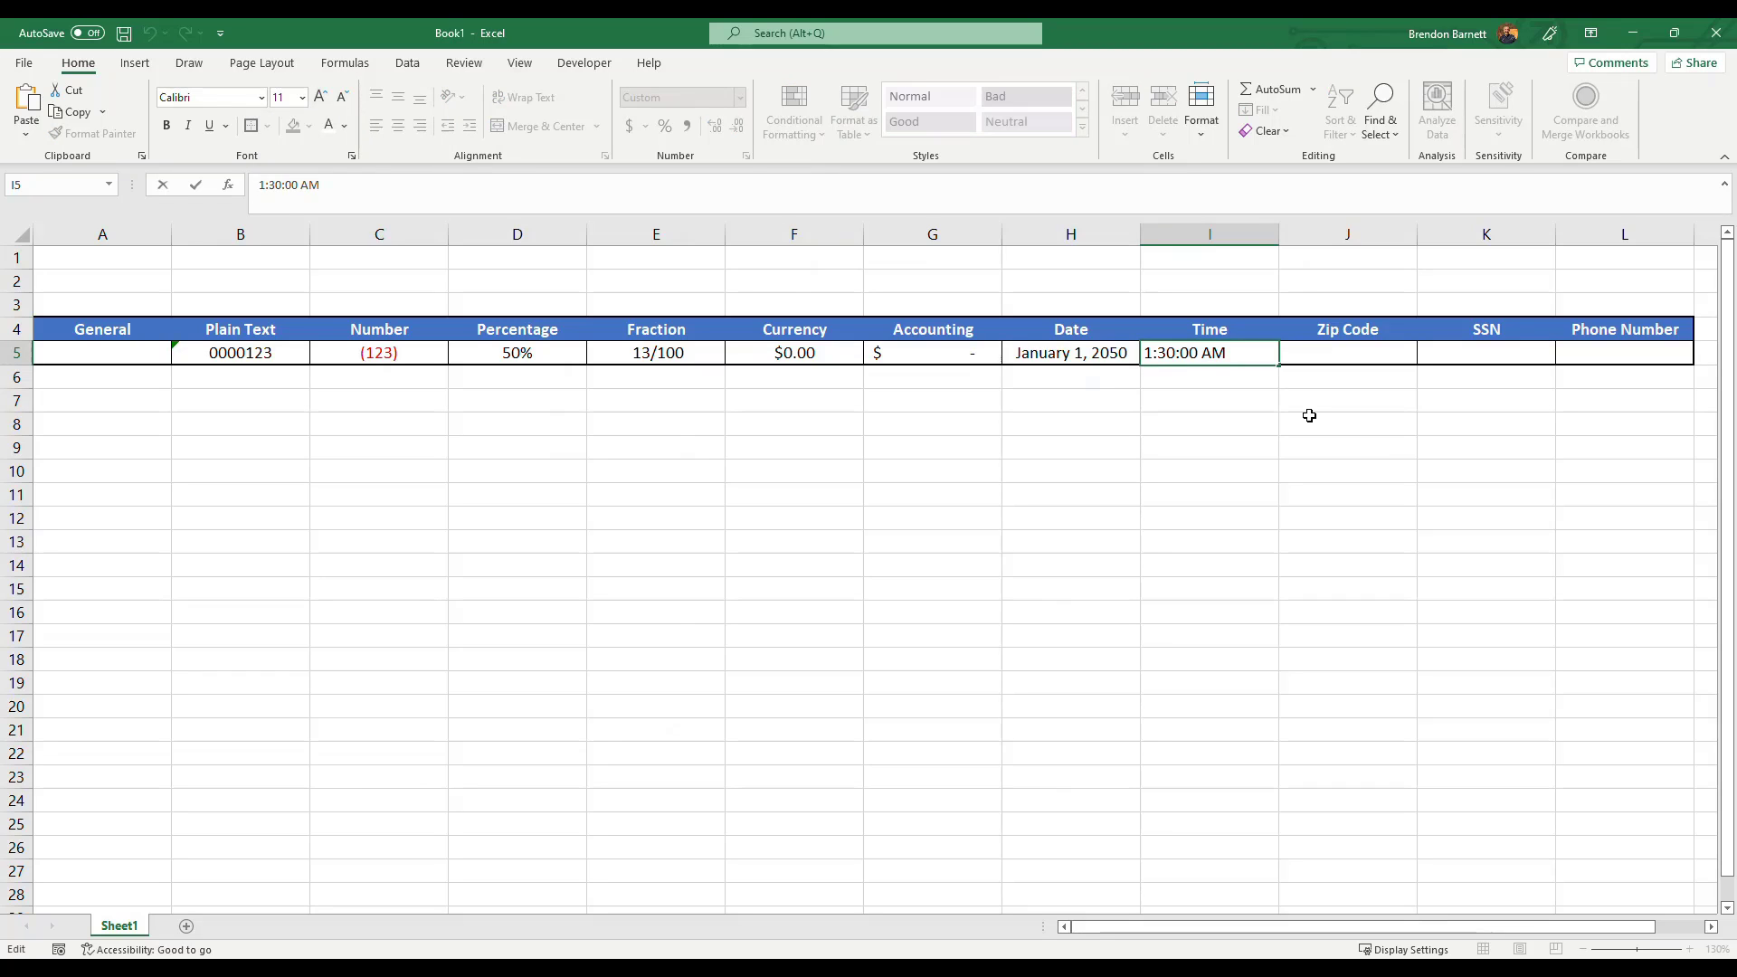
{"action": "left_click", "coordinate": [1309, 468]}
Apply the 1:30 PM time format to cell I5 through the Format Cells dialog's Time category.
{"action": "left_click", "coordinate": [1252, 352]}
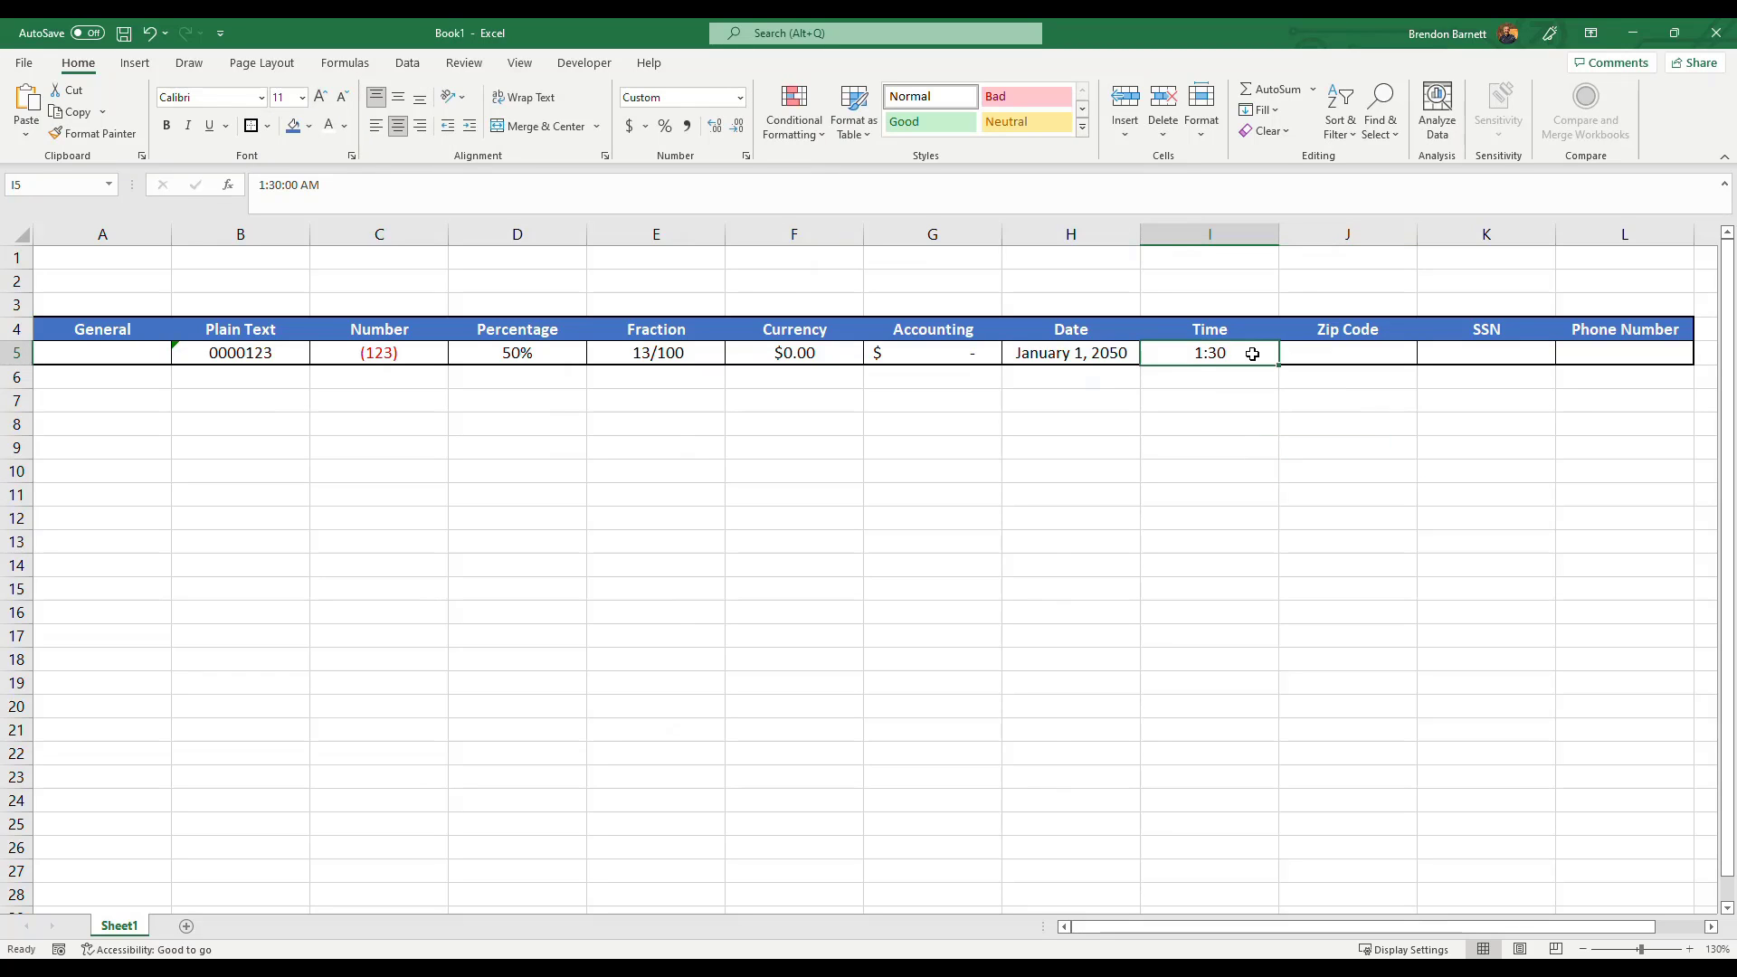
{"action": "left_click", "coordinate": [740, 99]}
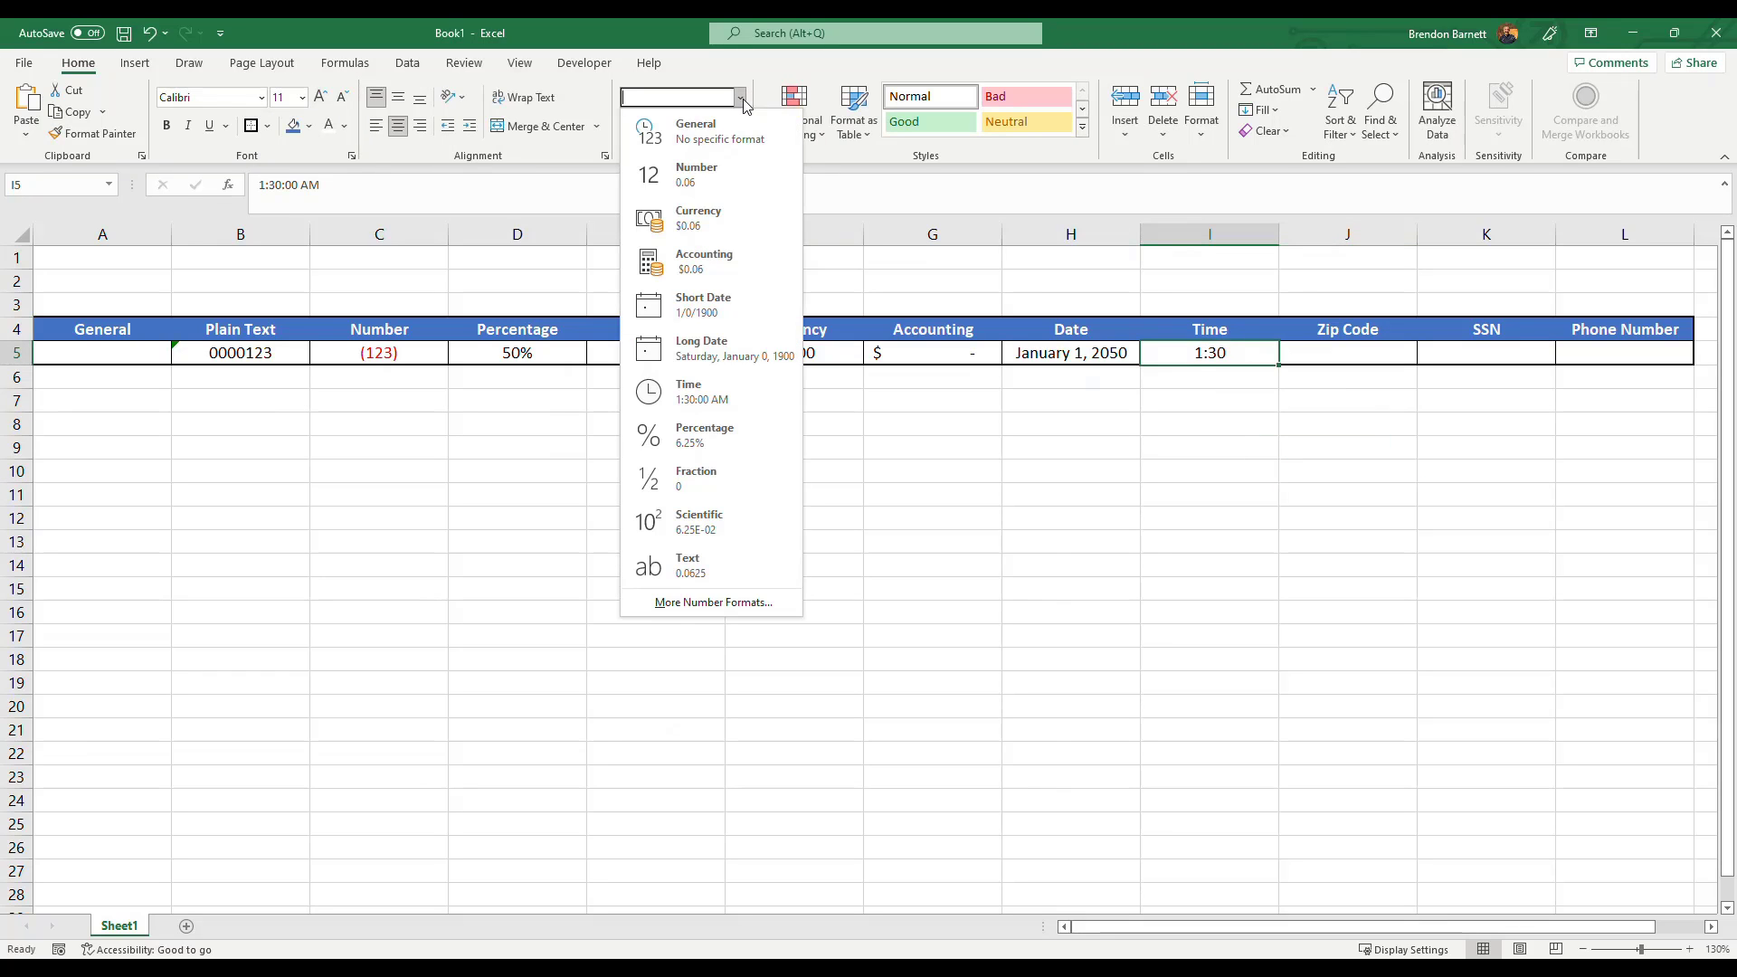
{"action": "left_click", "coordinate": [700, 601]}
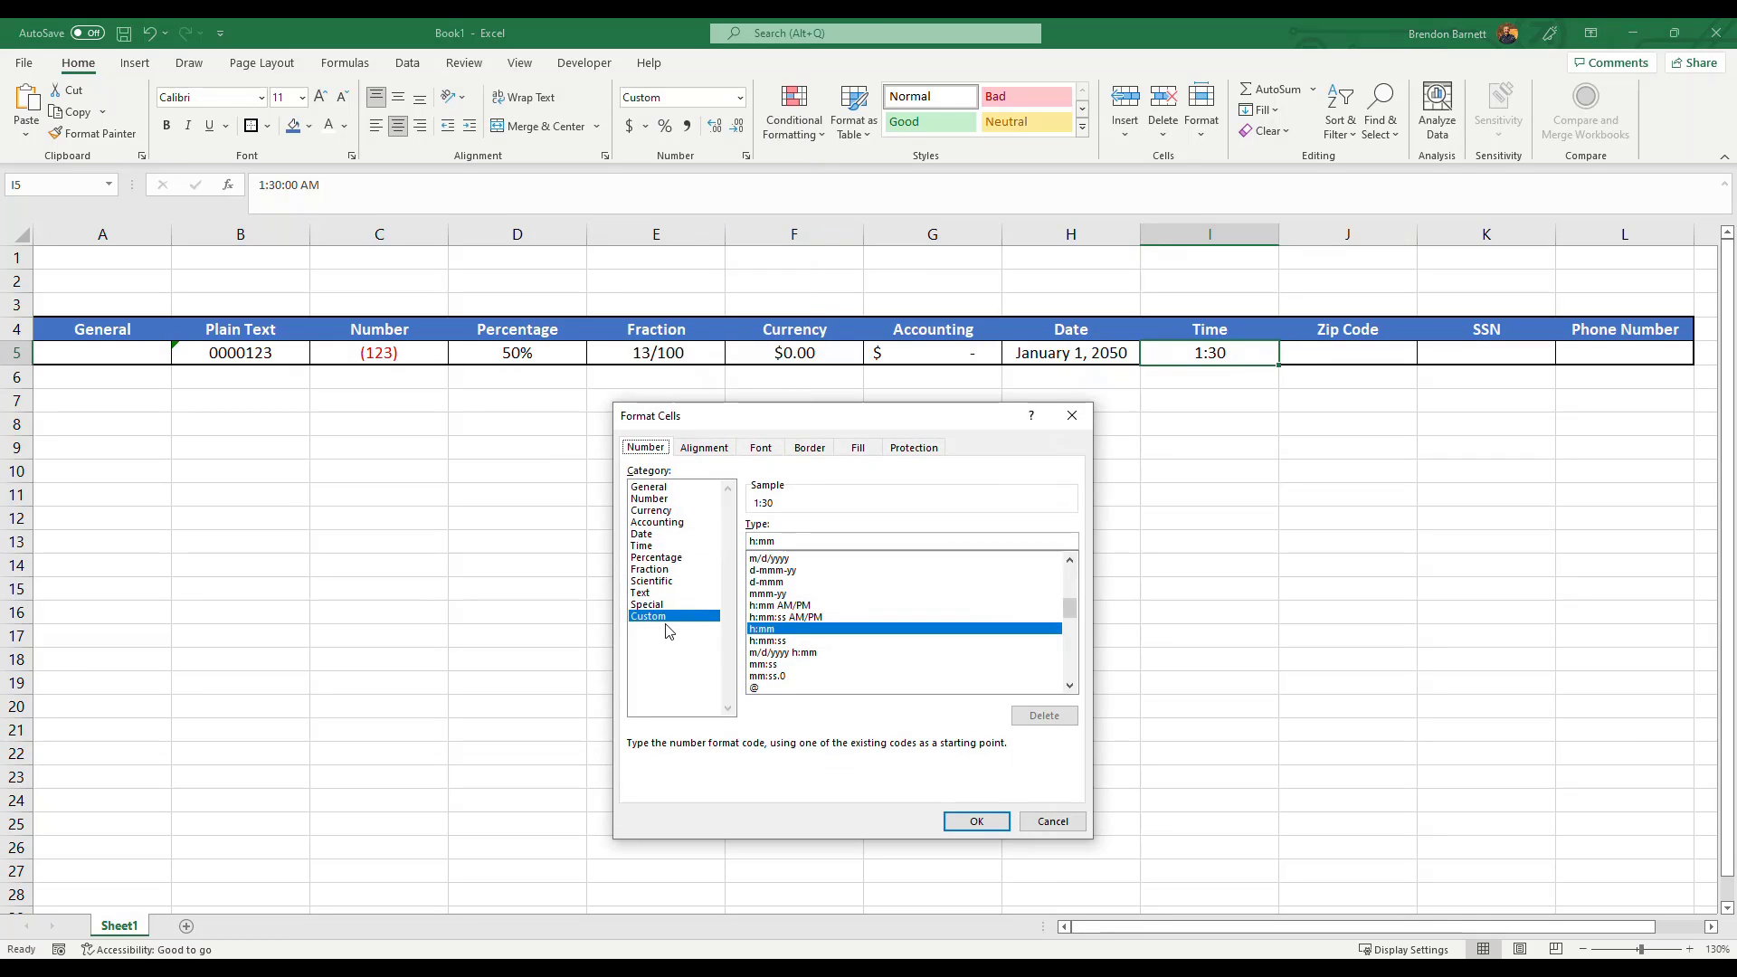
{"action": "left_click", "coordinate": [646, 546]}
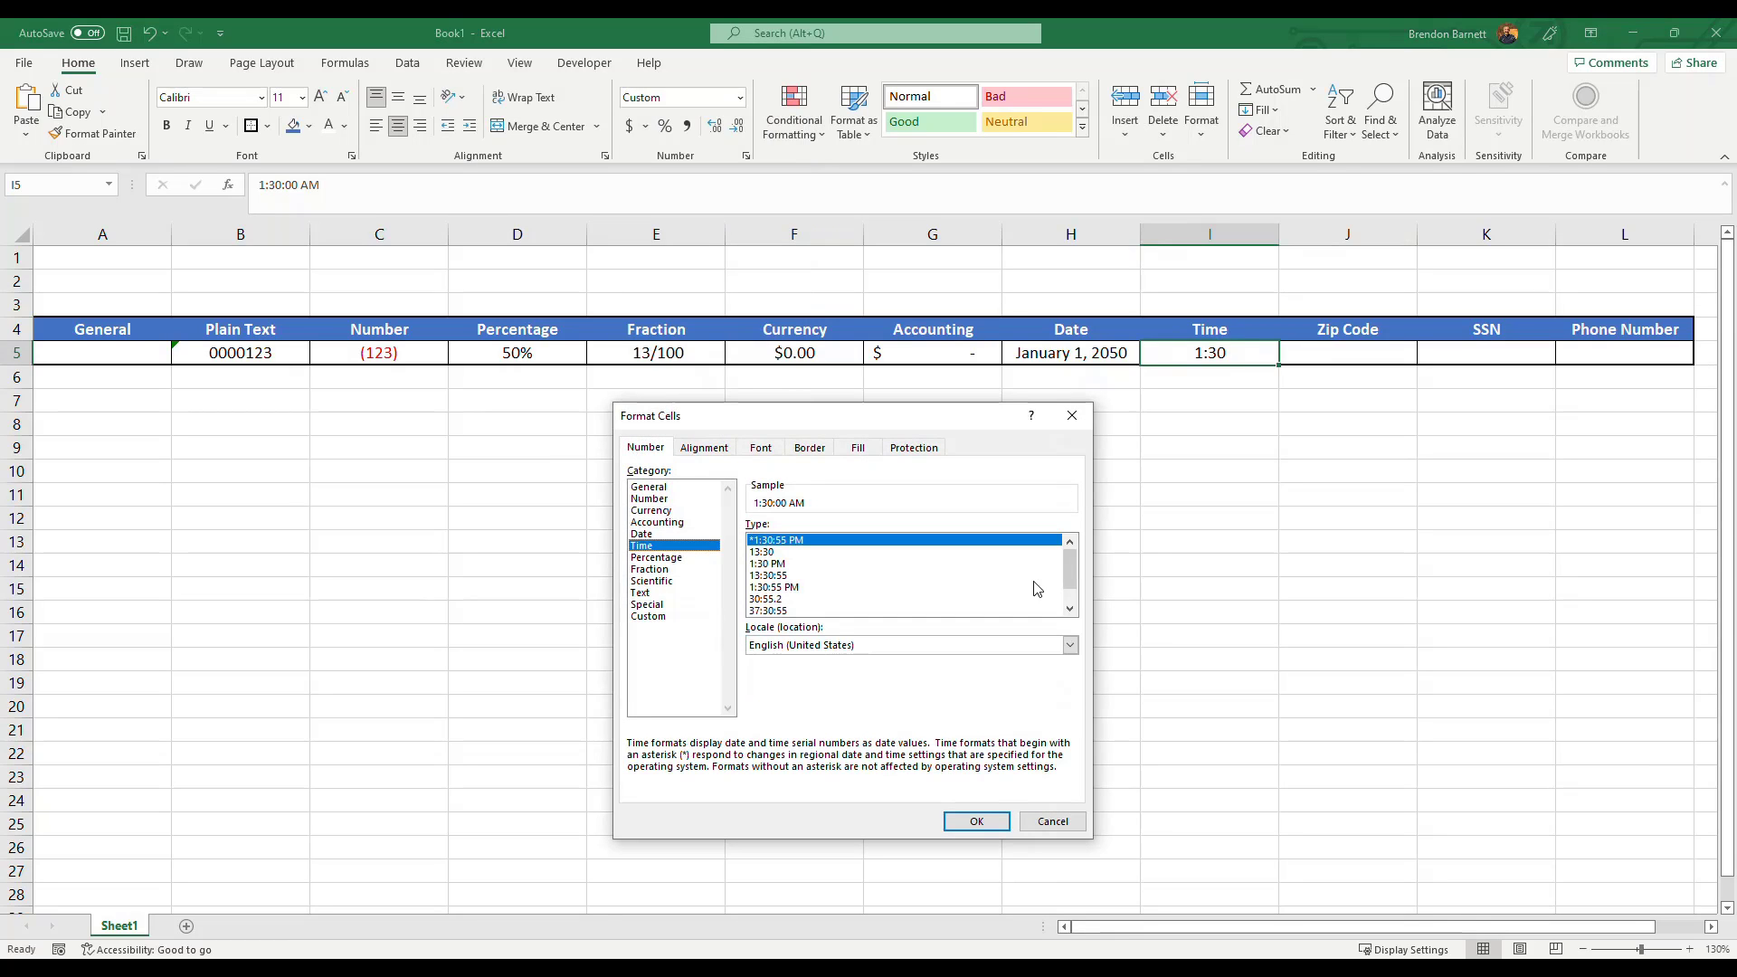
{"action": "left_click_drag", "start_coordinate": [1074, 555], "coordinate": [1077, 561]}
{"action": "left_click", "coordinate": [786, 566]}
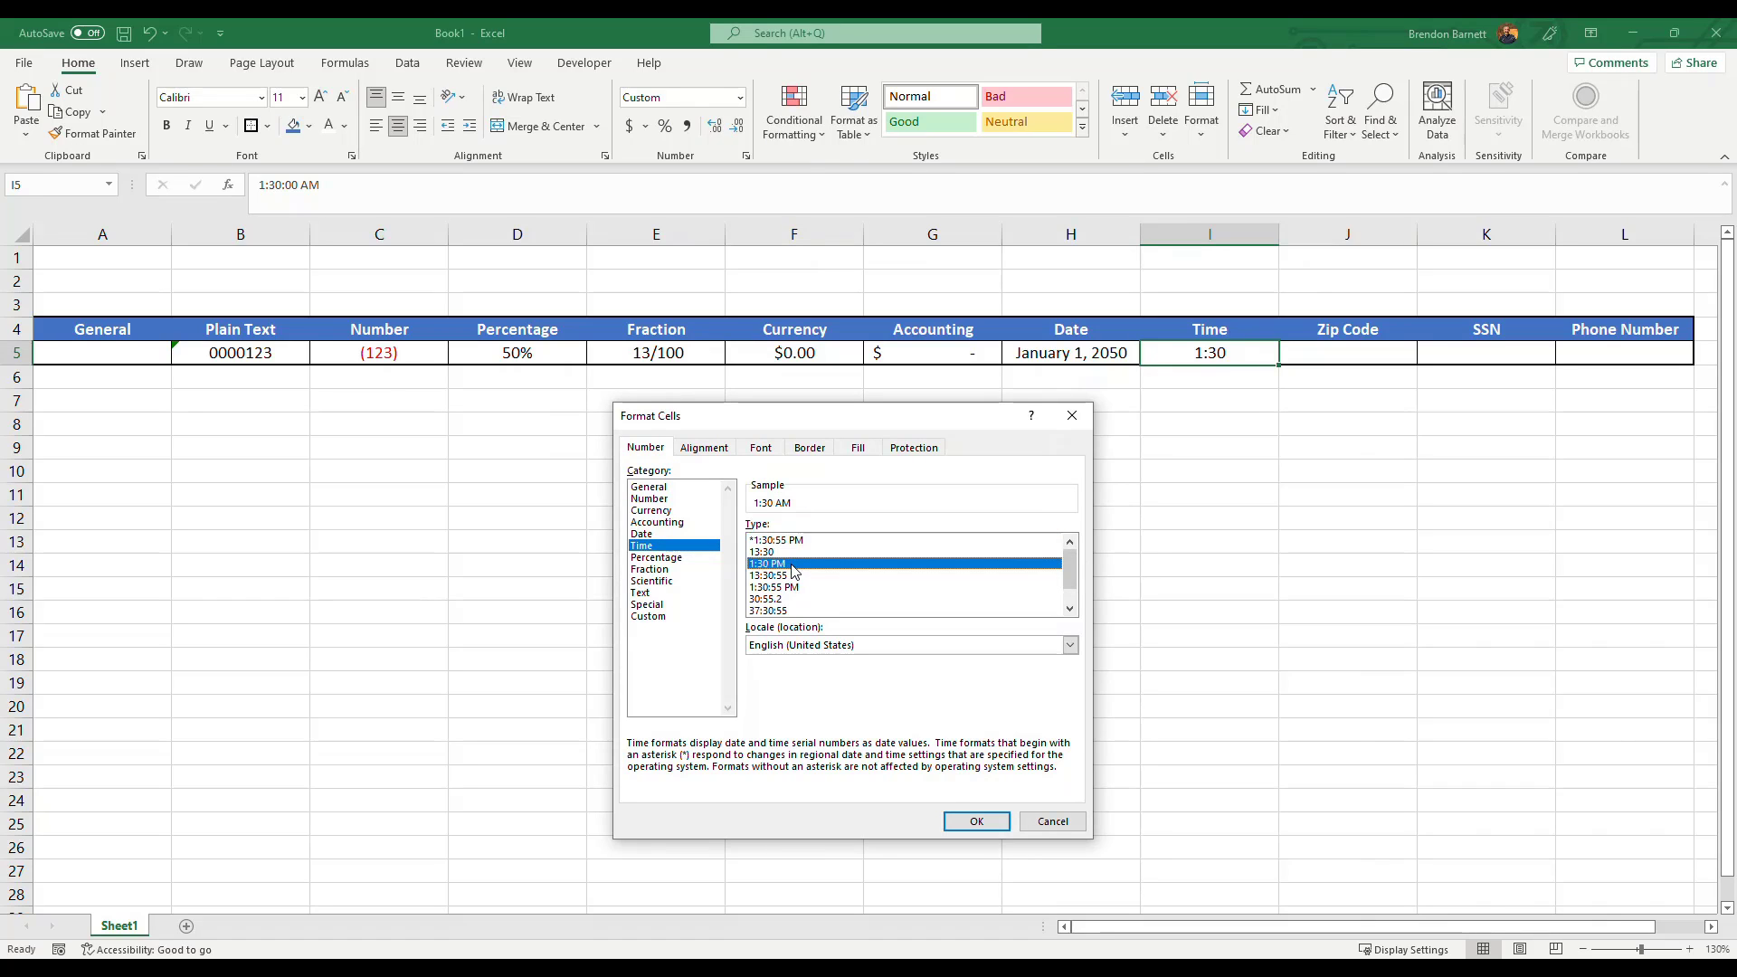
{"action": "left_click", "coordinate": [780, 554]}
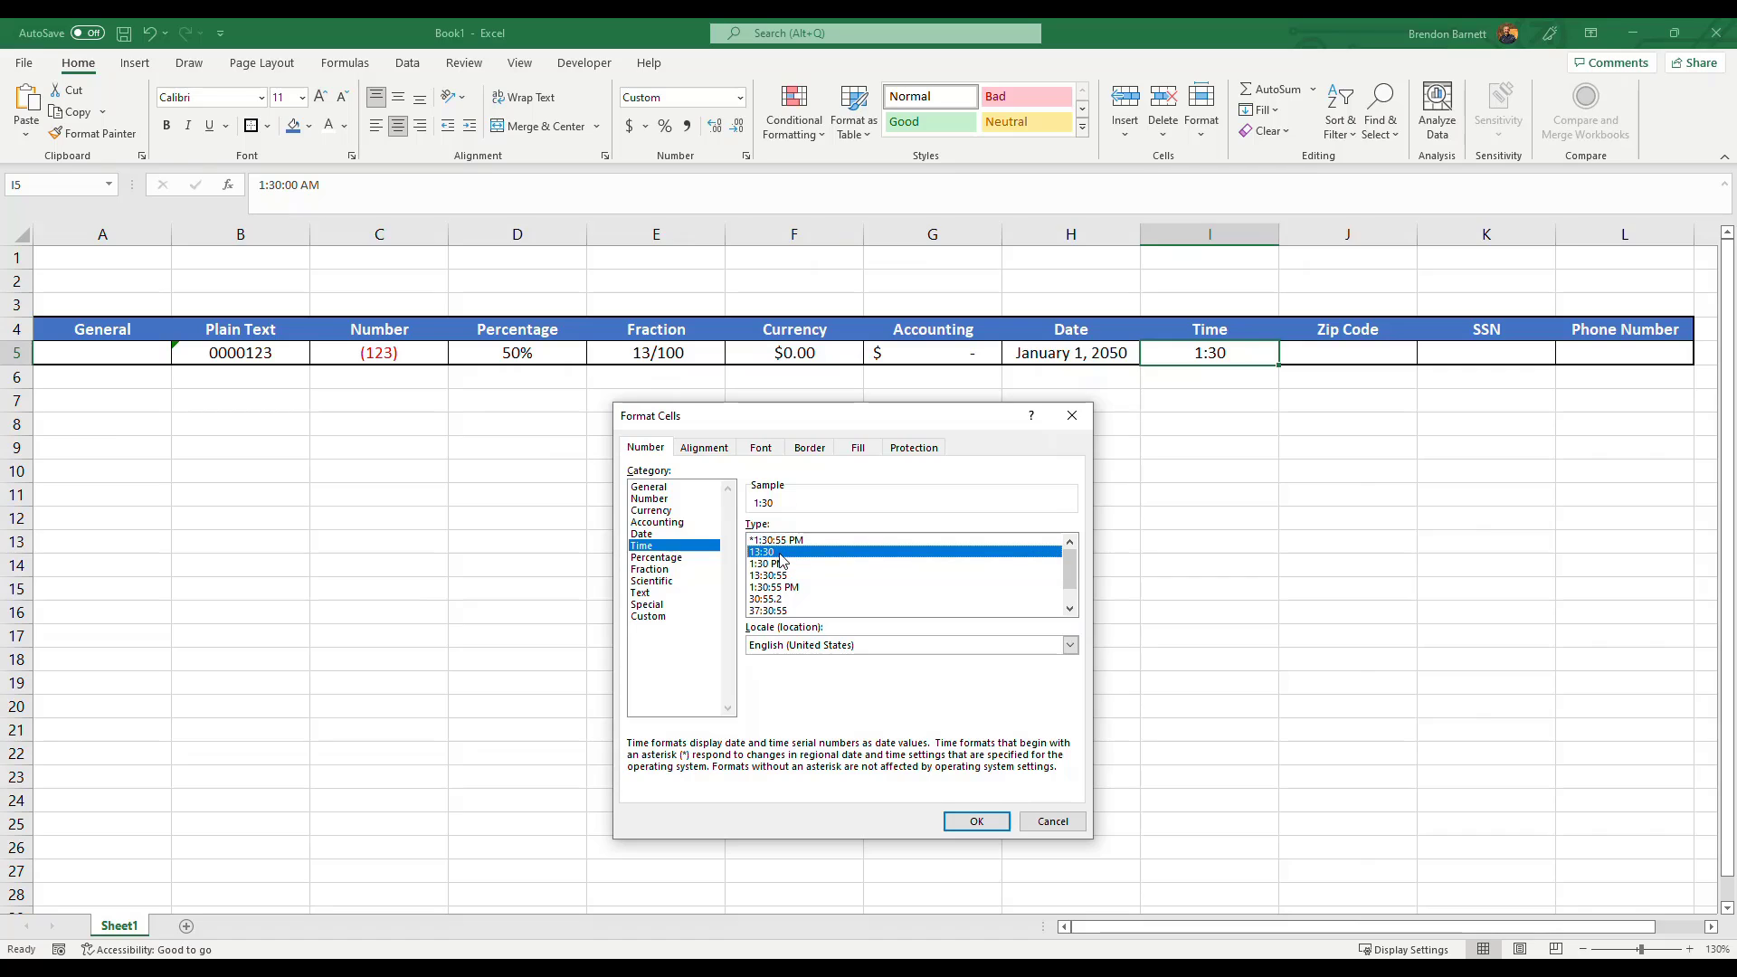
{"action": "left_click_drag", "start_coordinate": [1072, 581], "coordinate": [1074, 590]}
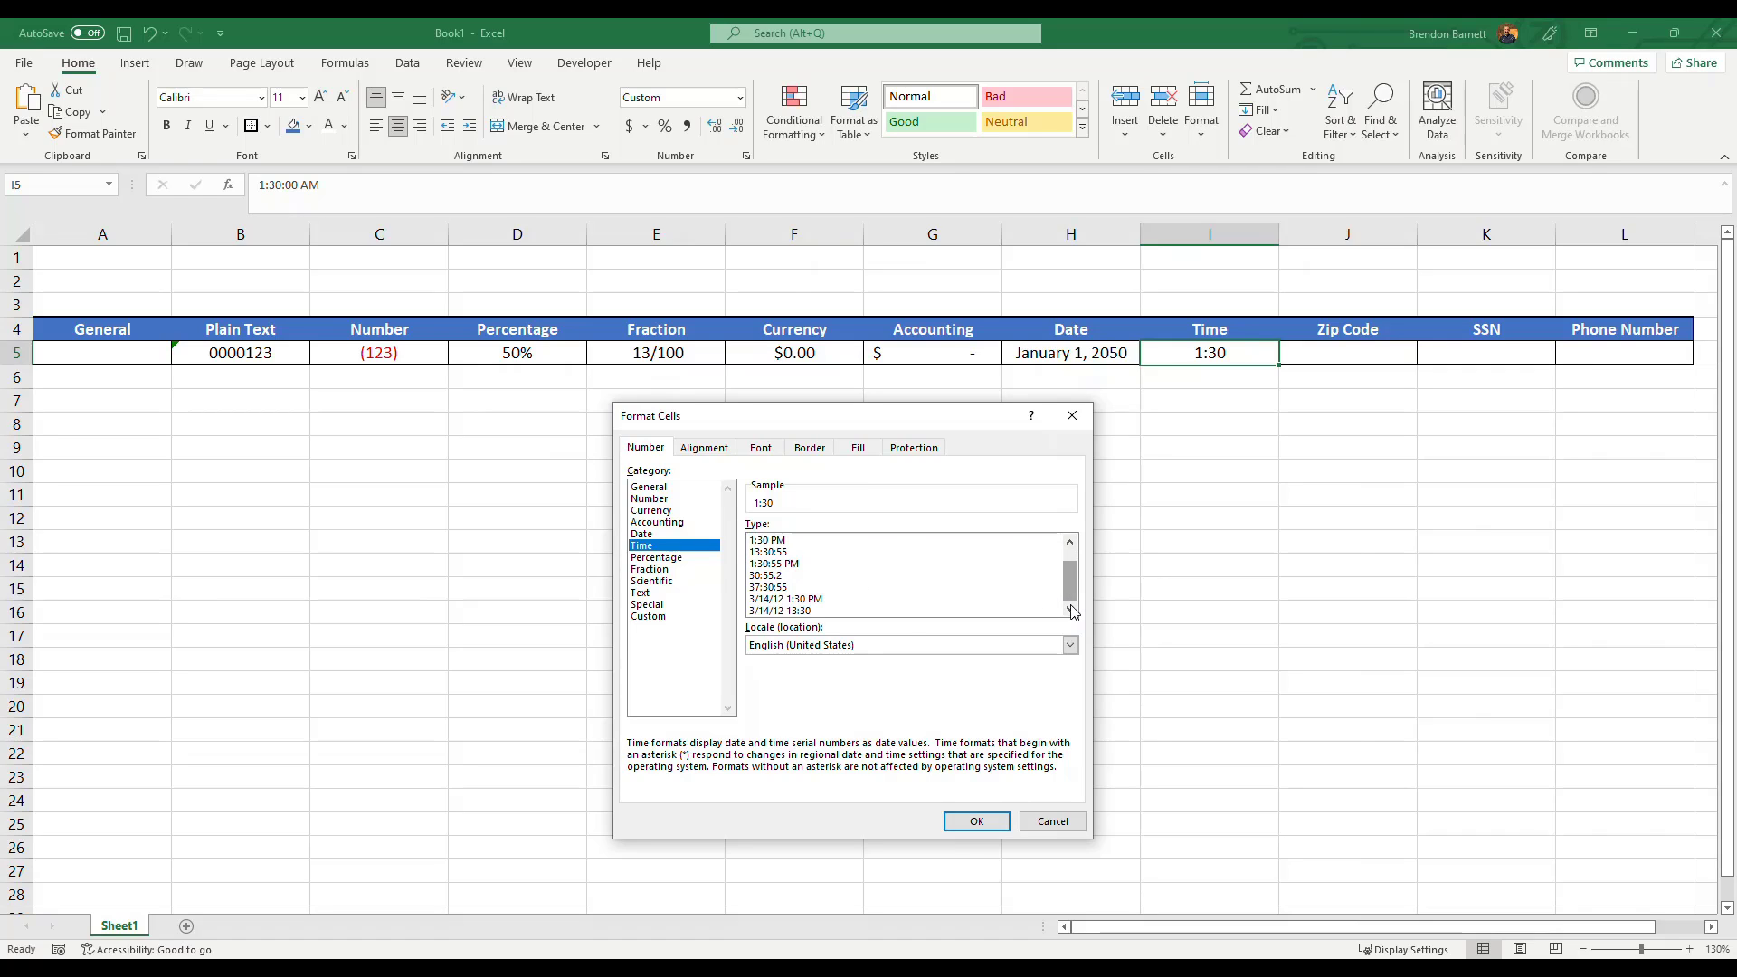
{"action": "left_click", "coordinate": [772, 543]}
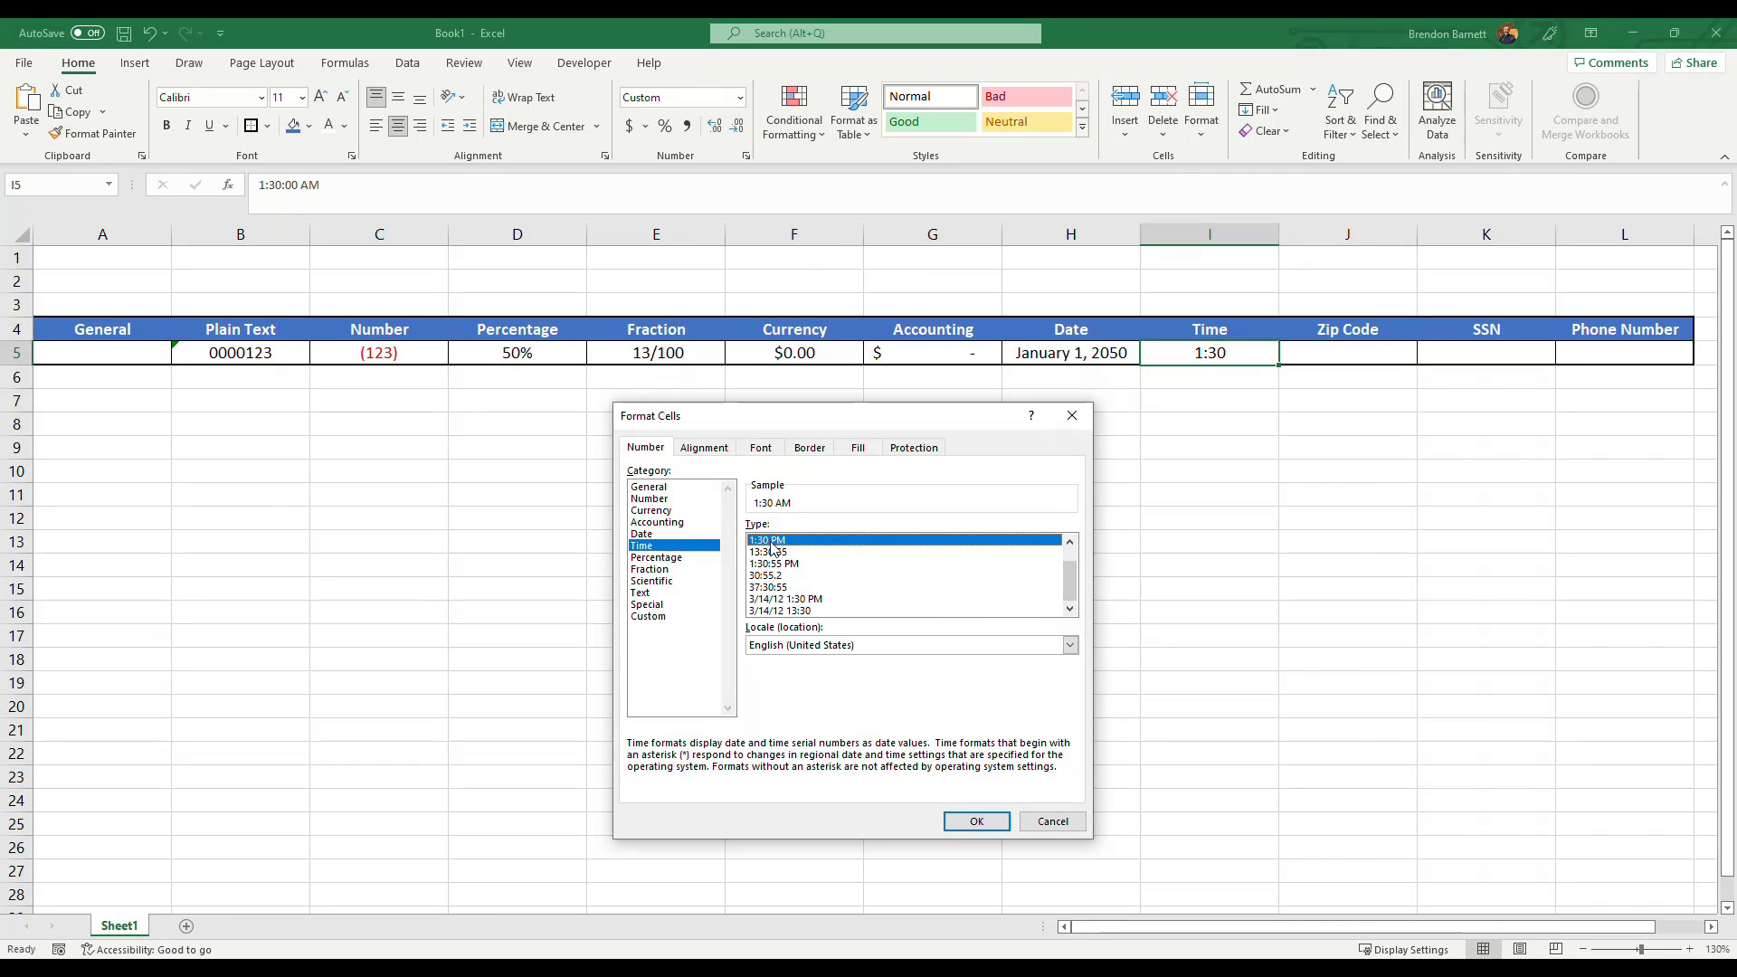
{"action": "left_click", "coordinate": [982, 823]}
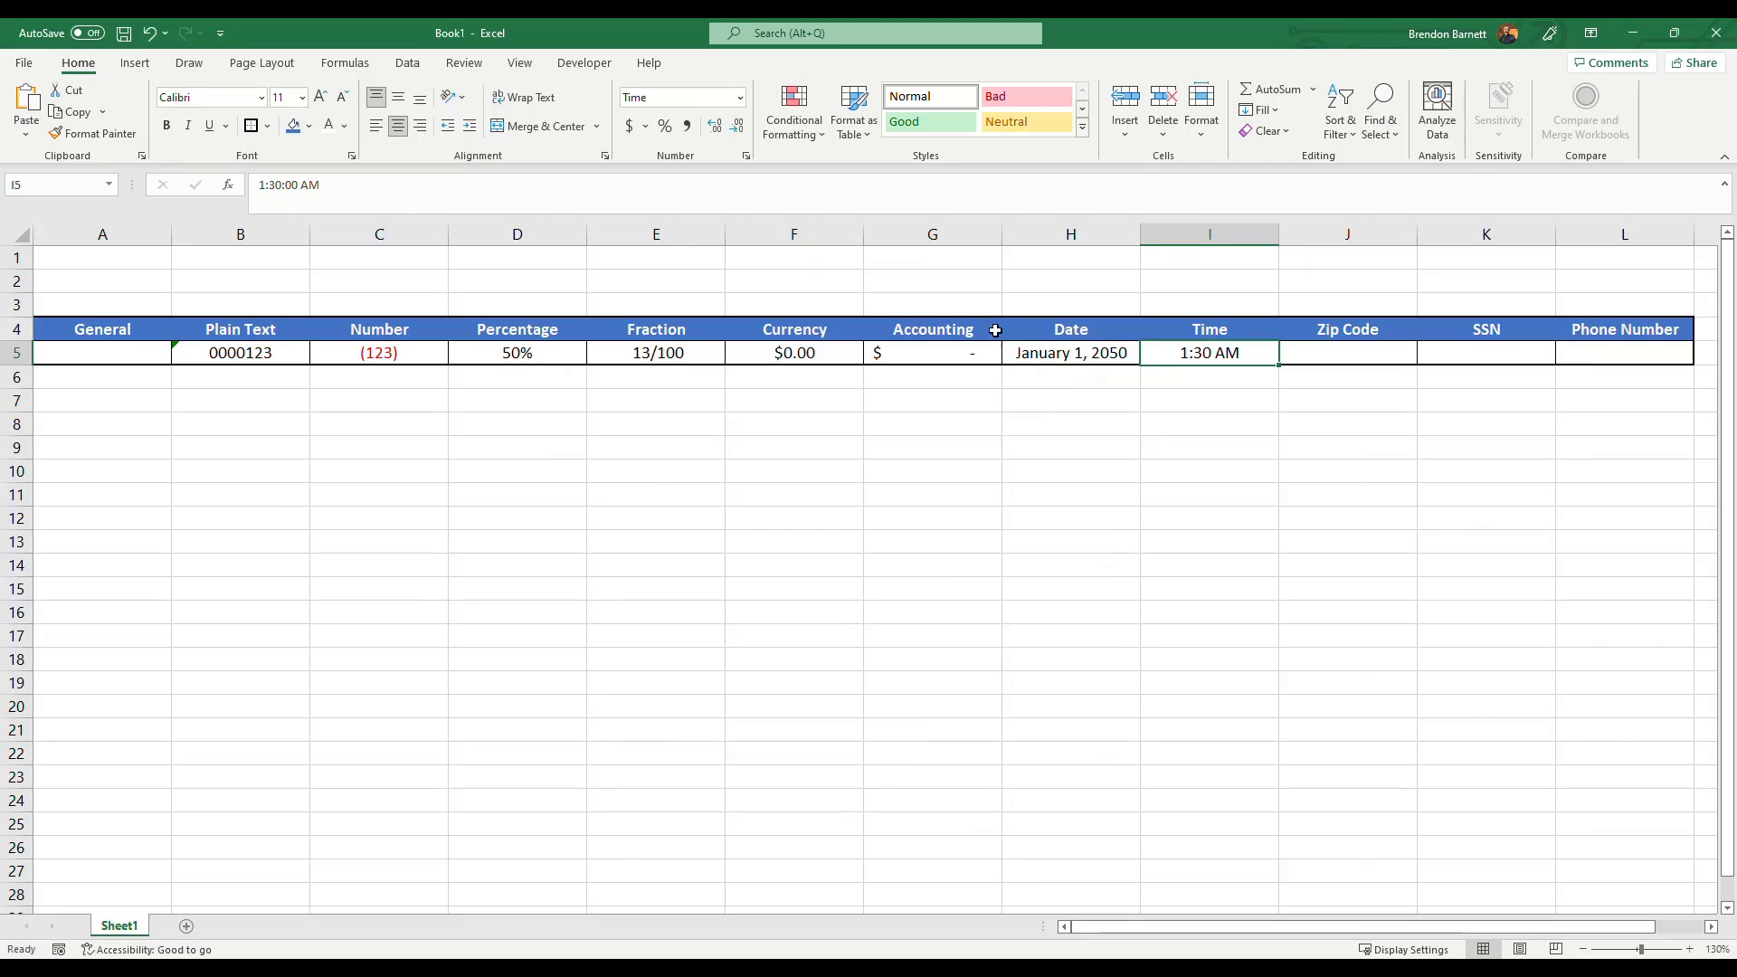
Replace the Time cell's value with 14:00.
{"action": "left_click", "coordinate": [383, 210]}
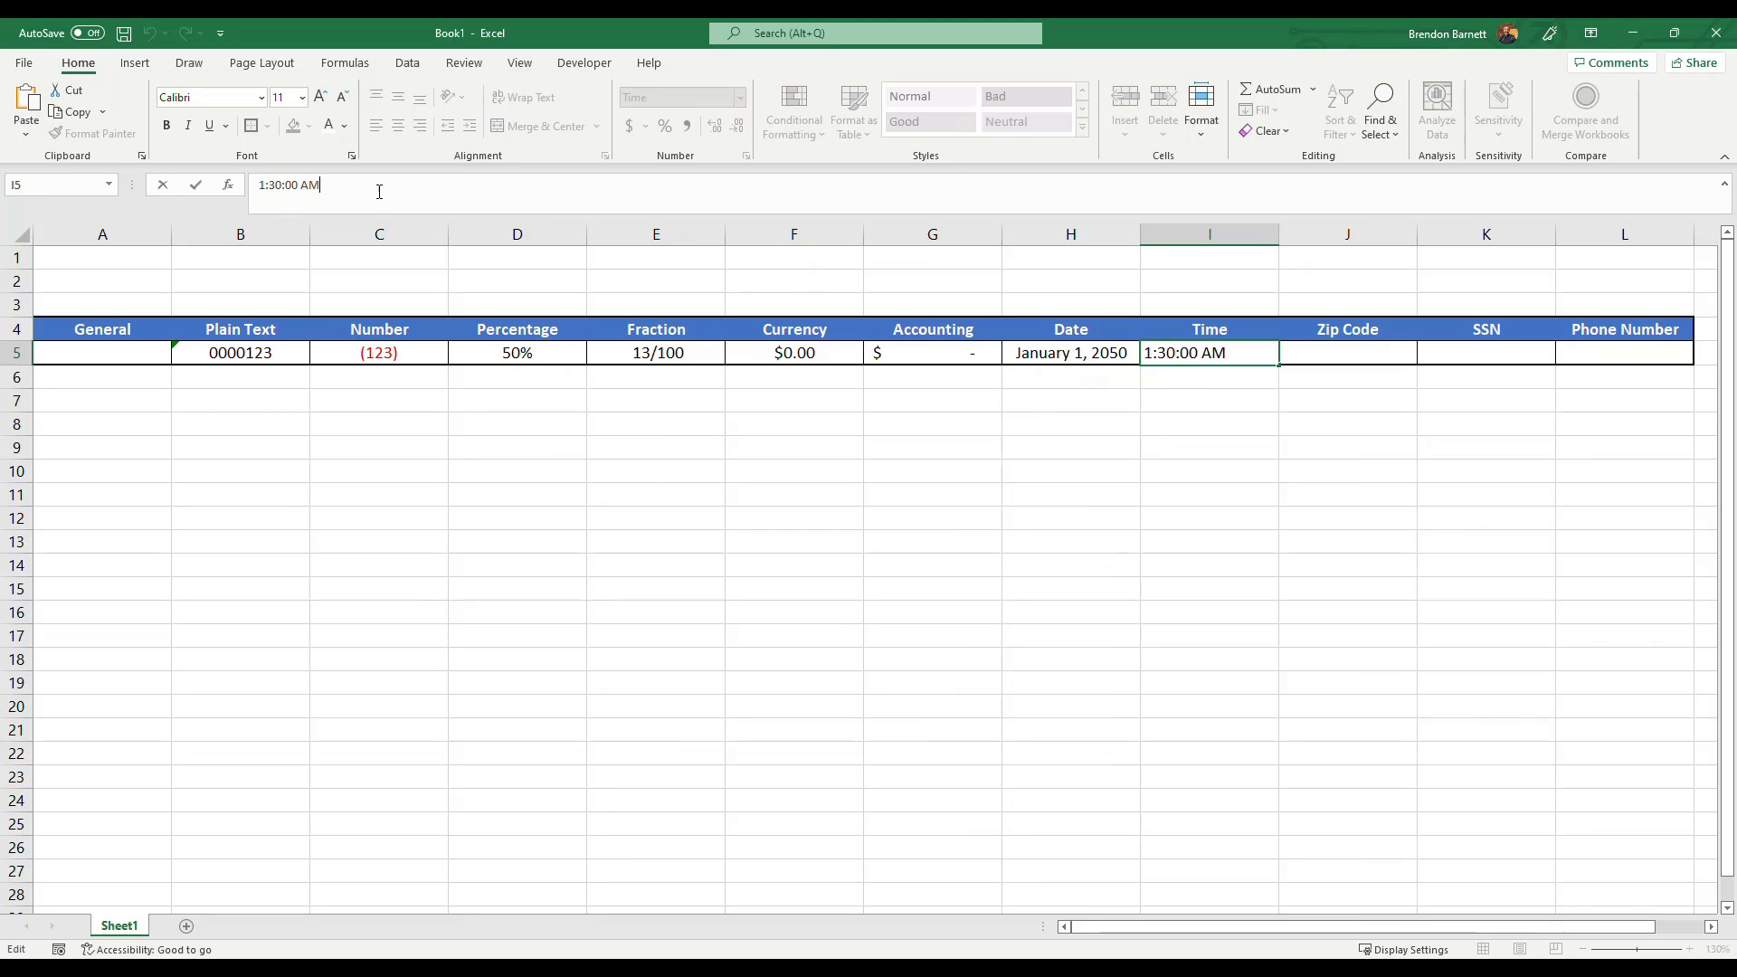
{"action": "left_click", "coordinate": [1198, 421]}
{"action": "left_click", "coordinate": [1187, 349]}
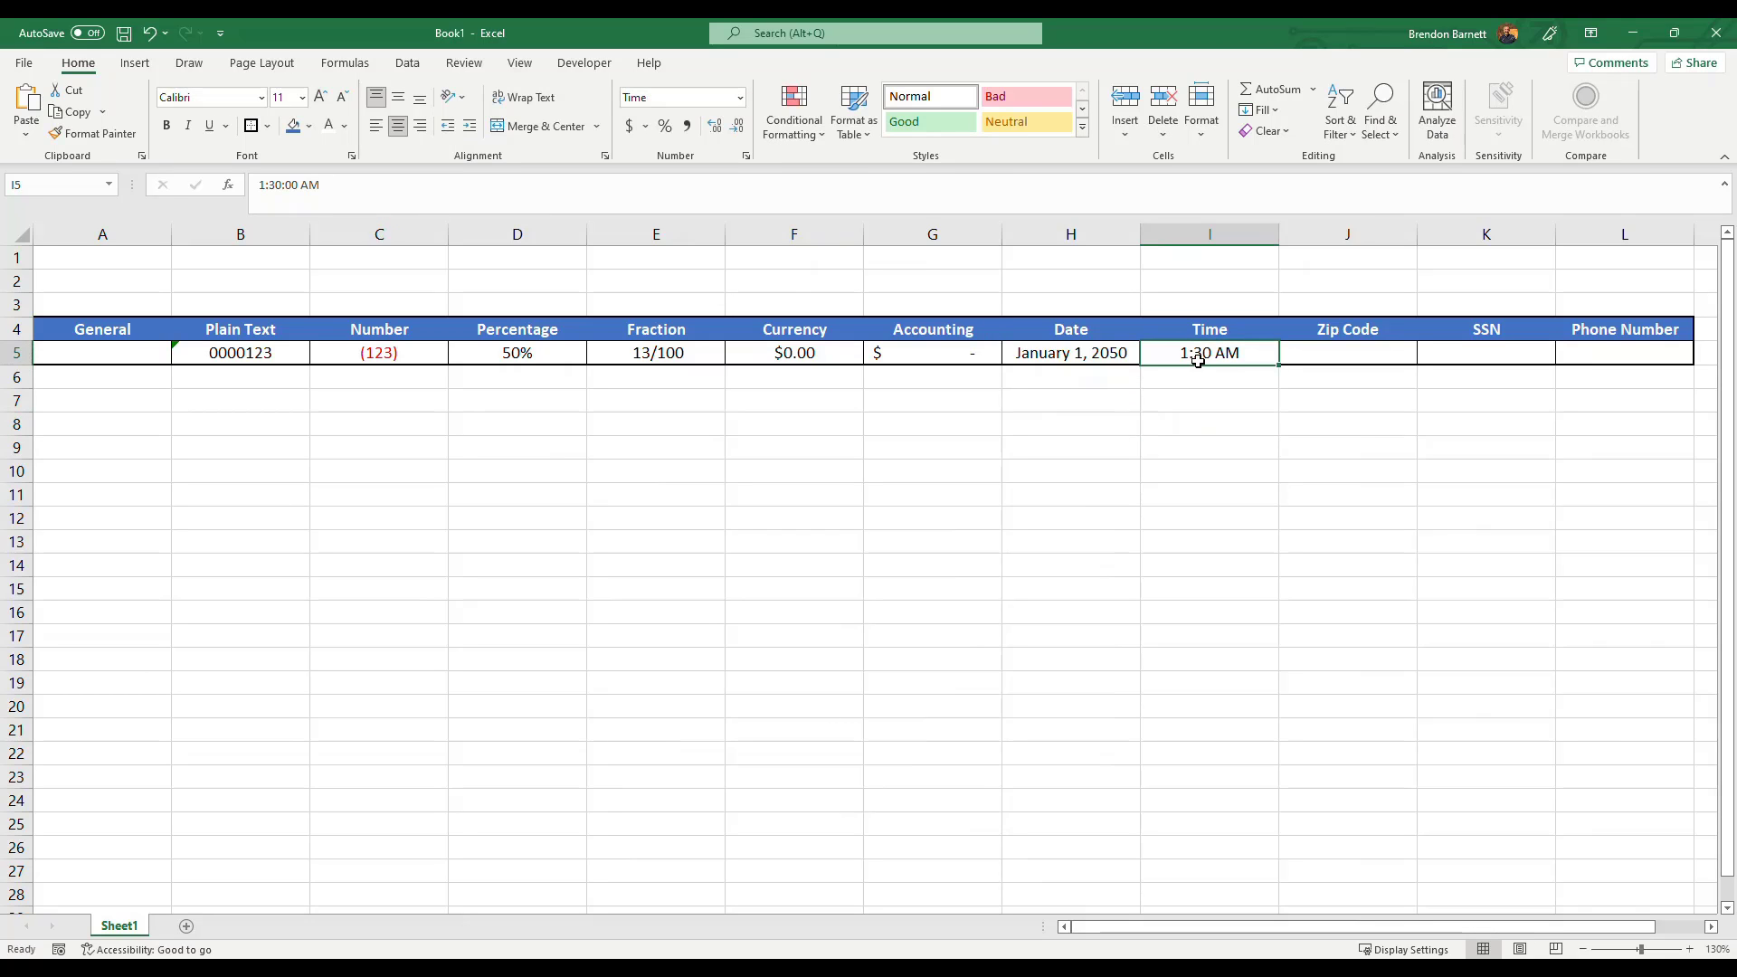
{"action": "left_click_drag", "start_coordinate": [351, 197], "coordinate": [247, 192]}
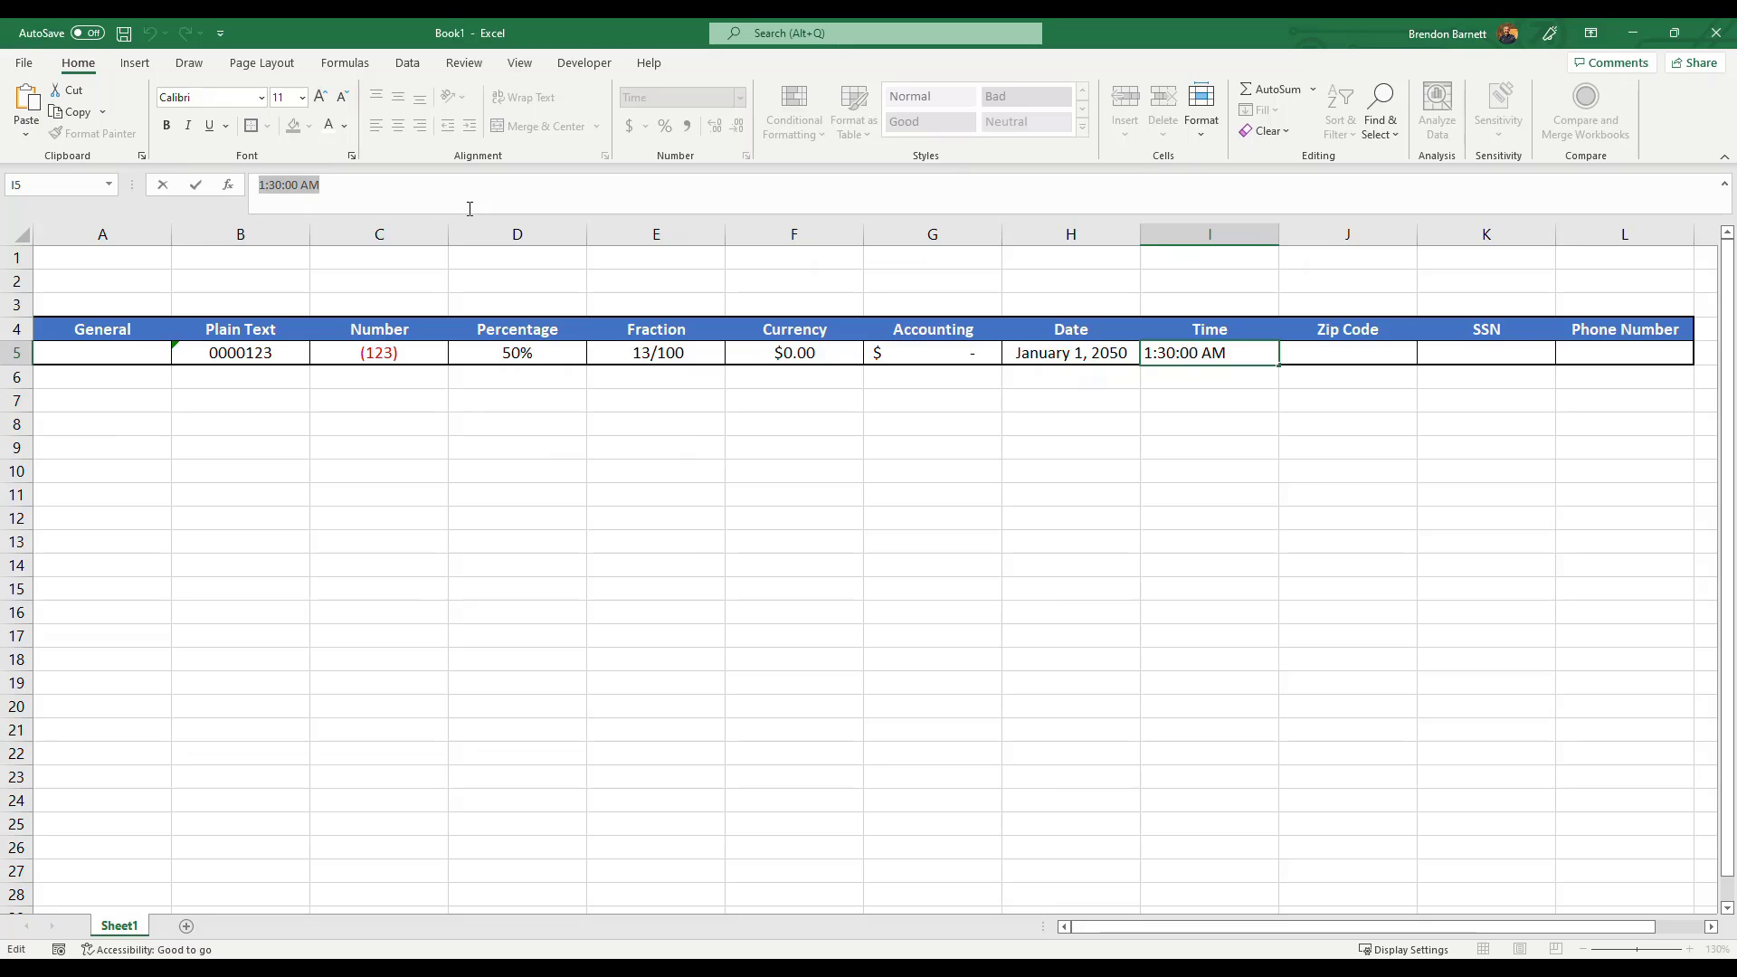
{"action": "type", "text": "14:00"}
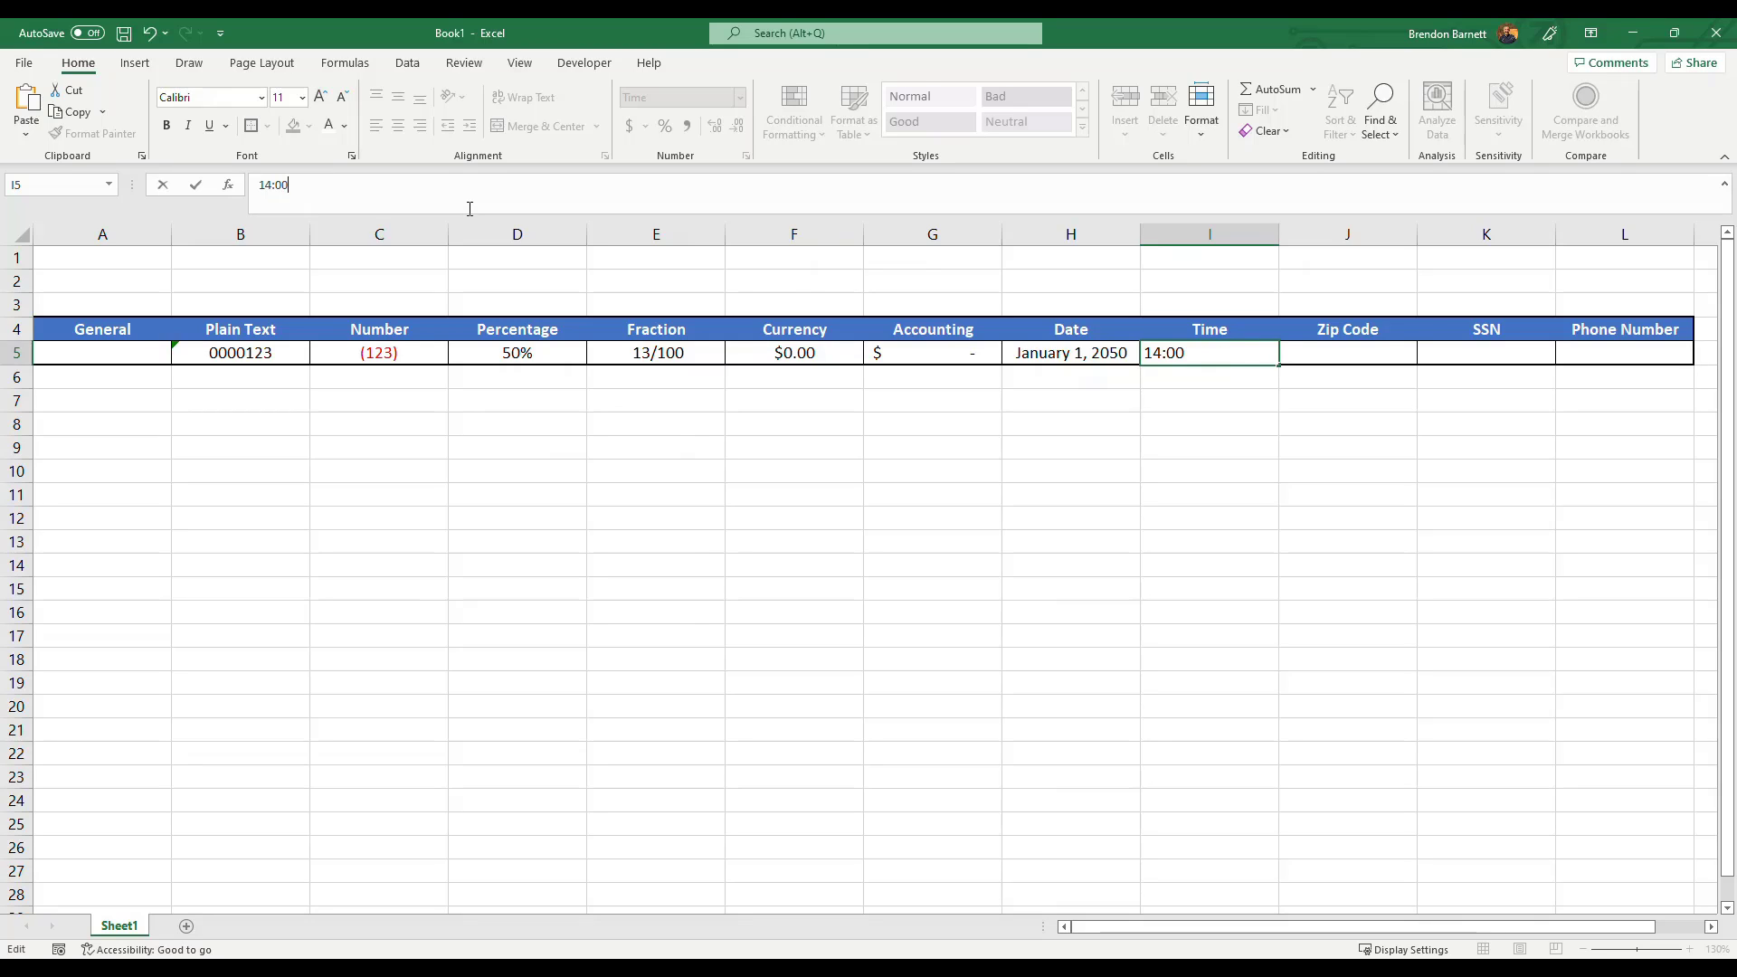
{"action": "key", "text": "Return"}
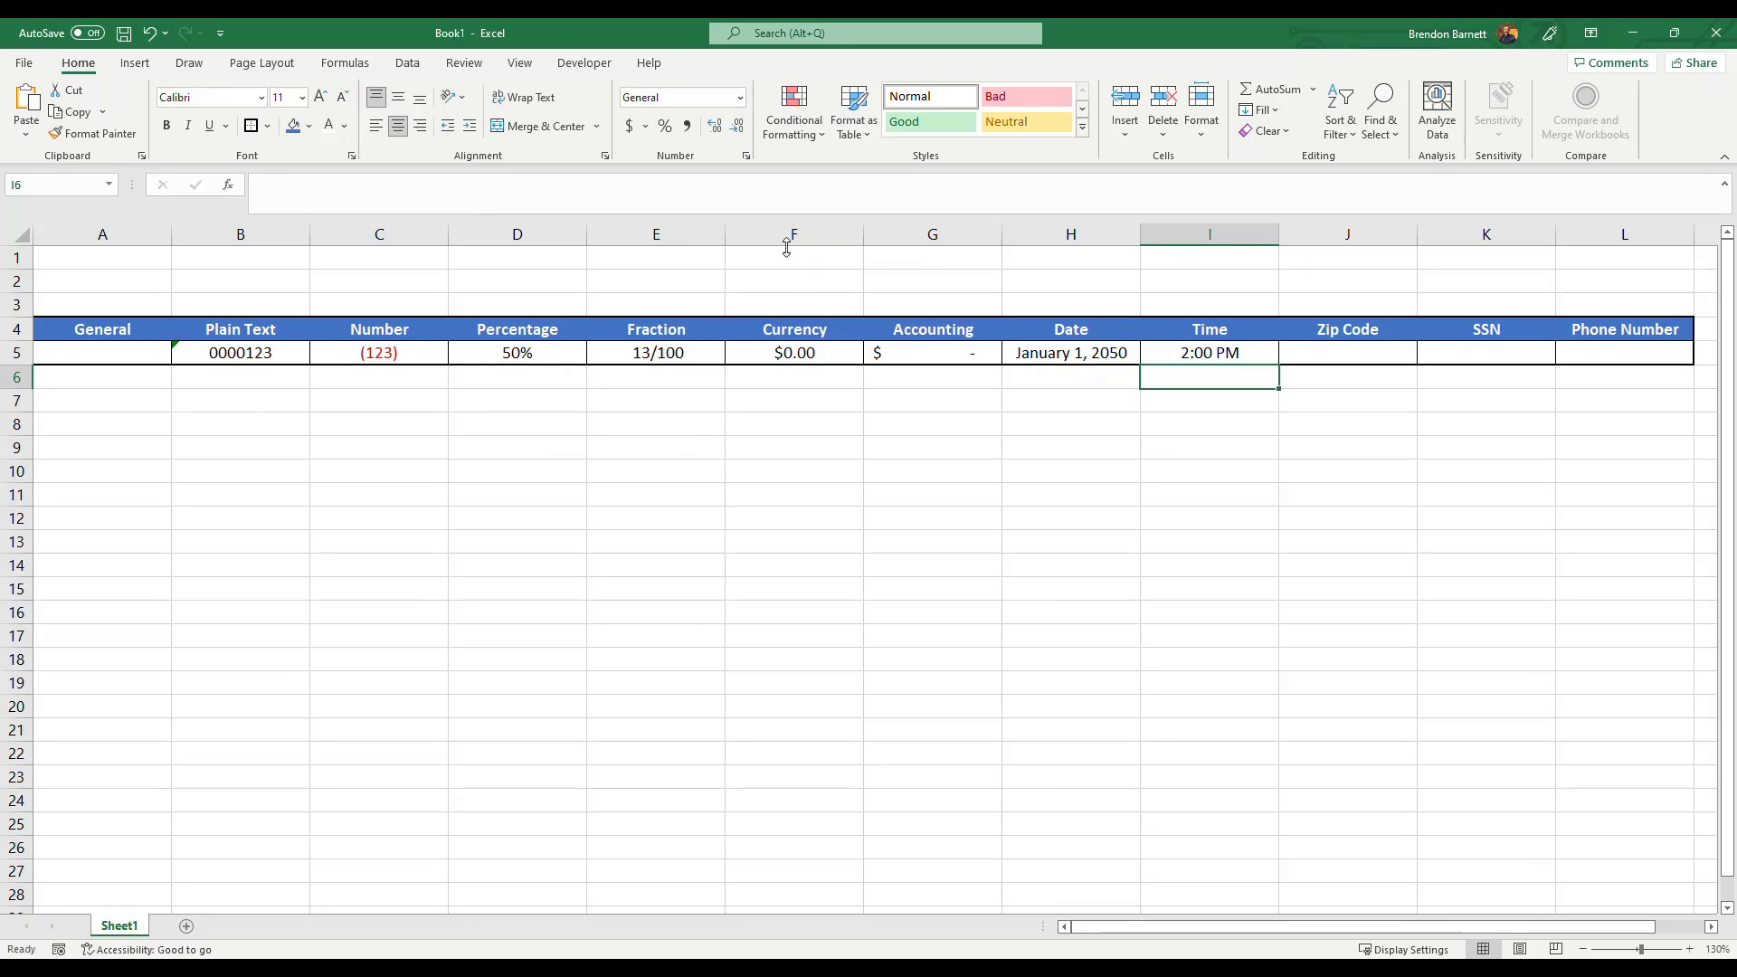
Check the stored value of the Time cell in the formula bar, leaving it unchanged.
{"action": "left_click", "coordinate": [1243, 352]}
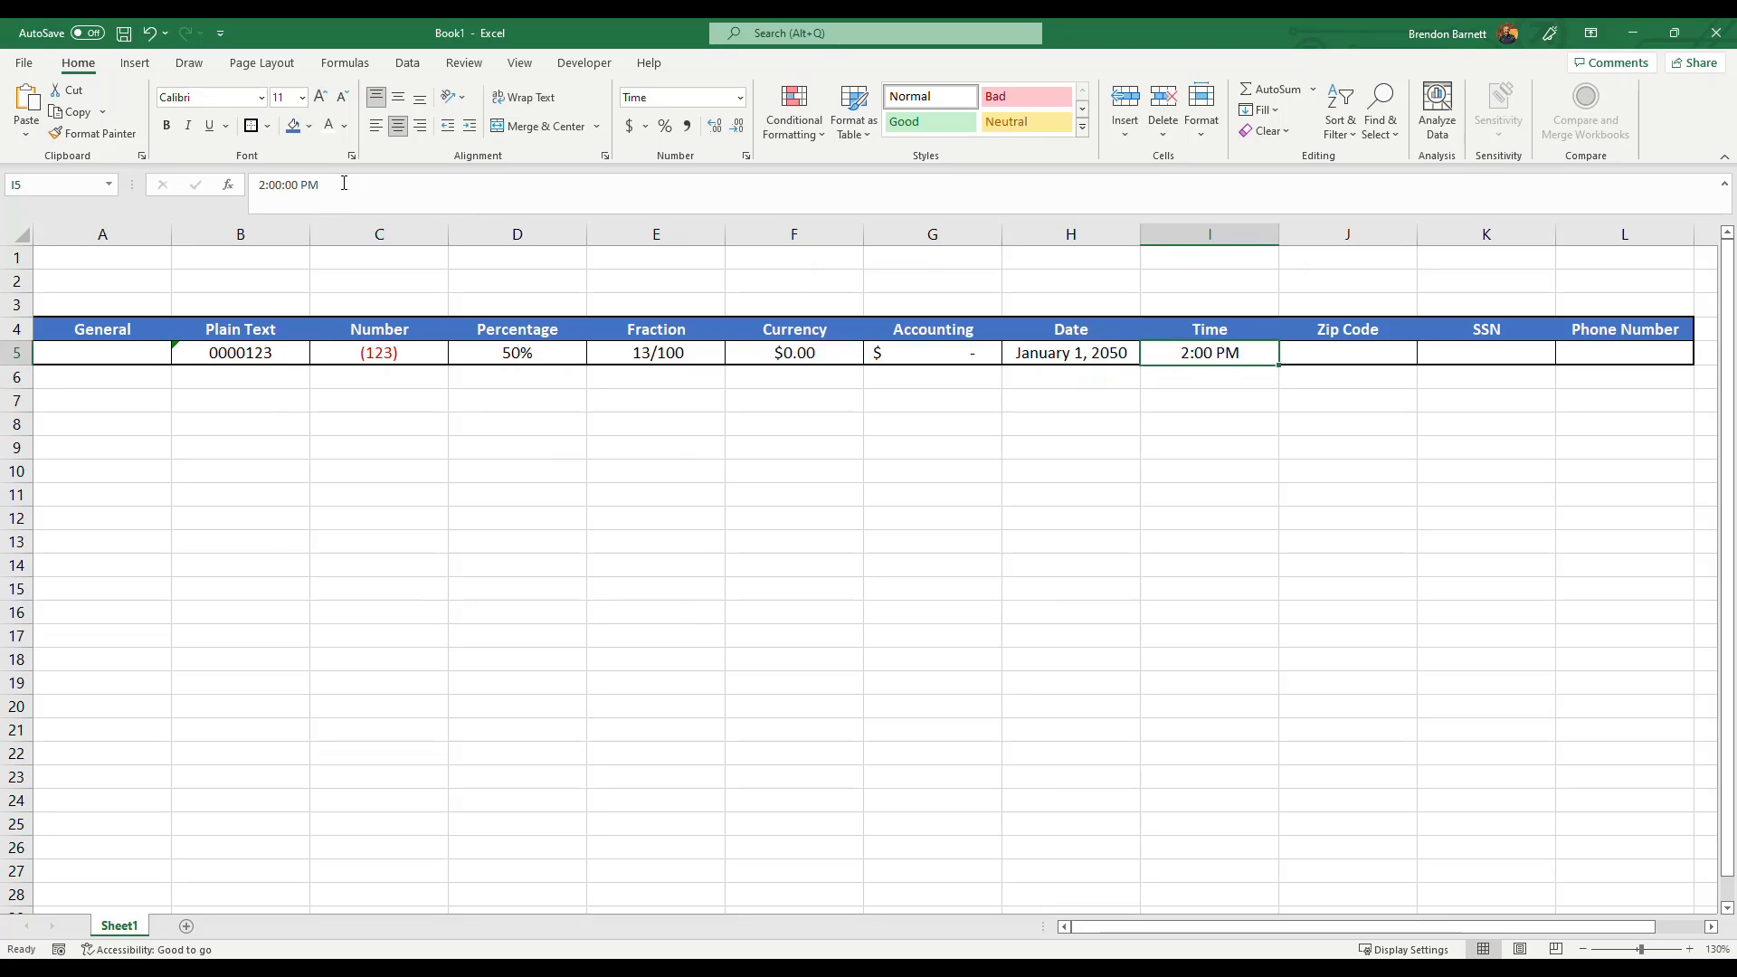
{"action": "left_click_drag", "start_coordinate": [344, 183], "coordinate": [220, 187]}
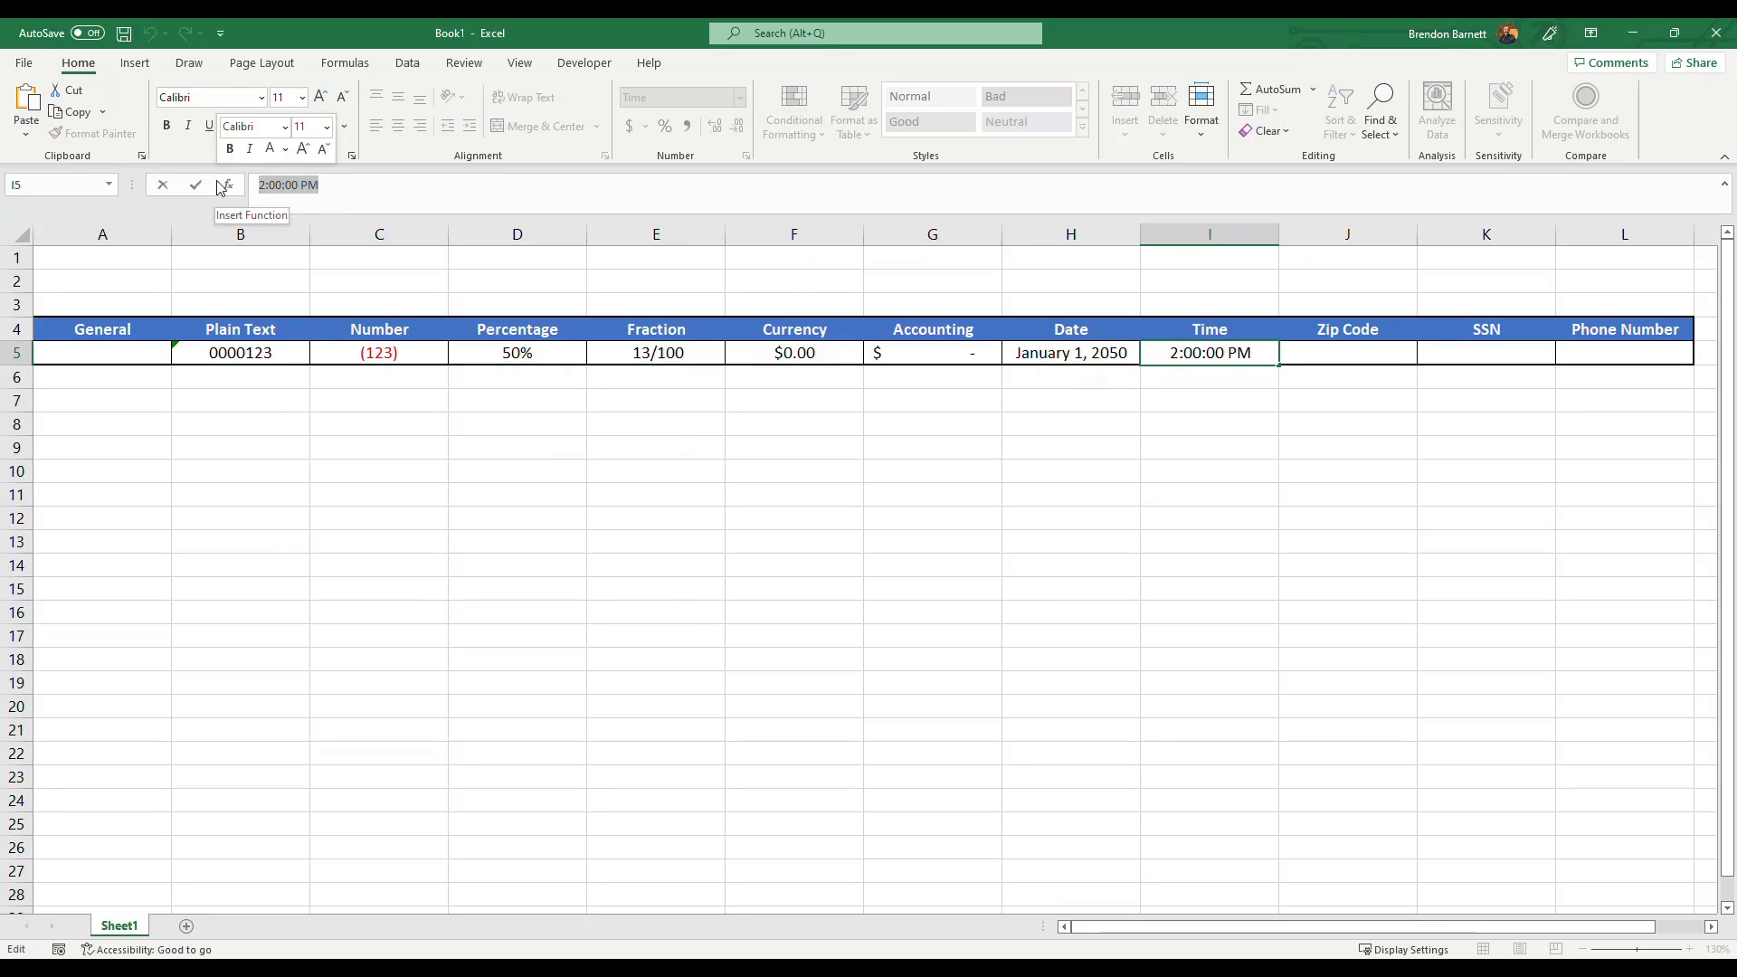
{"action": "key", "text": "Escape"}
{"action": "left_click", "coordinate": [1194, 374]}
{"action": "left_click", "coordinate": [1205, 356]}
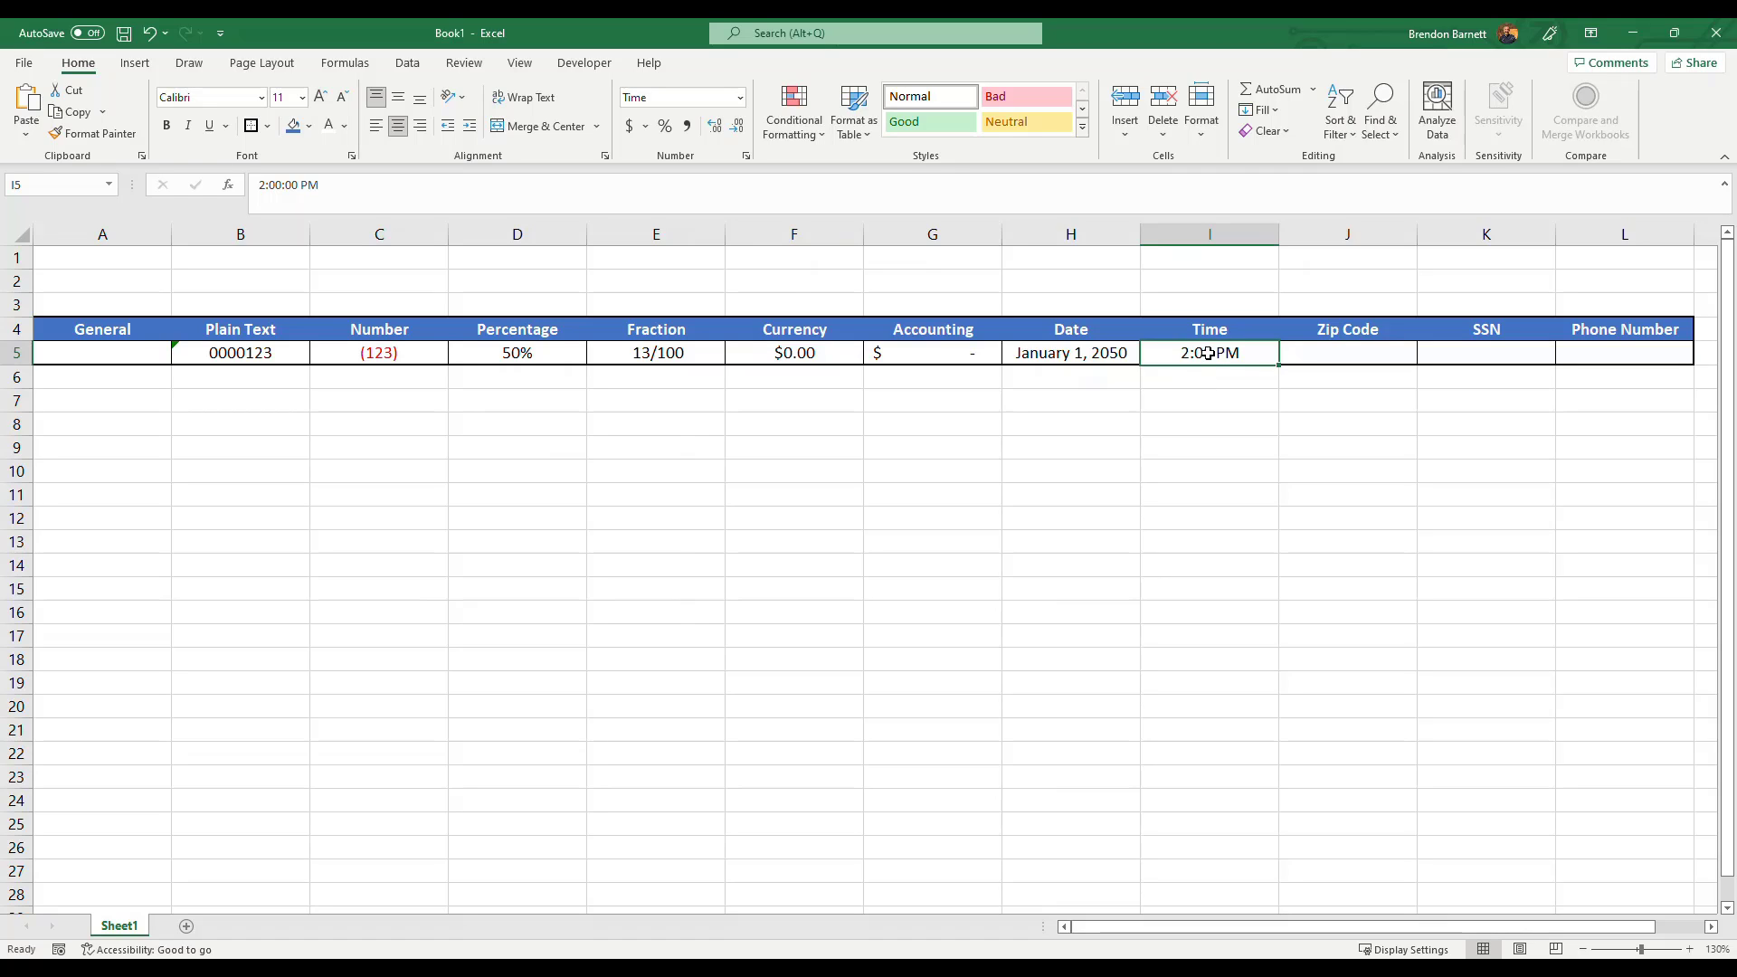
Enter the zip code 90210 in the Zip Code cell J5.
{"action": "left_click_drag", "start_coordinate": [1328, 352], "coordinate": [1371, 361]}
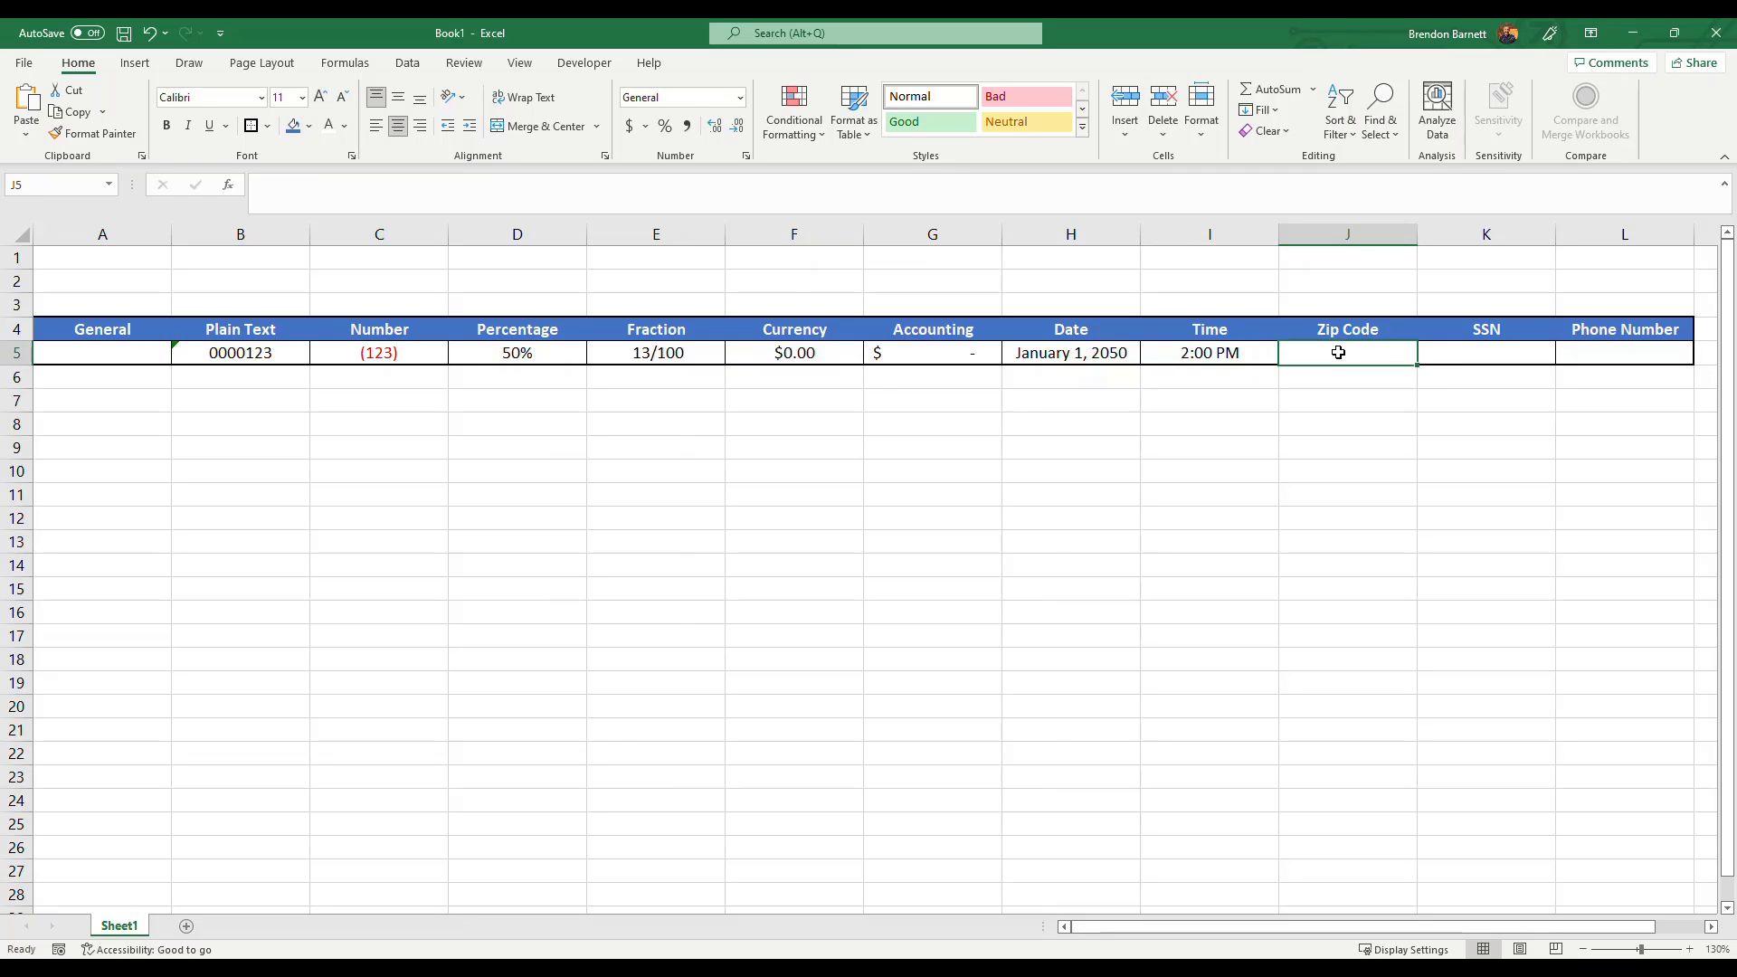
{"action": "type", "text": "90210"}
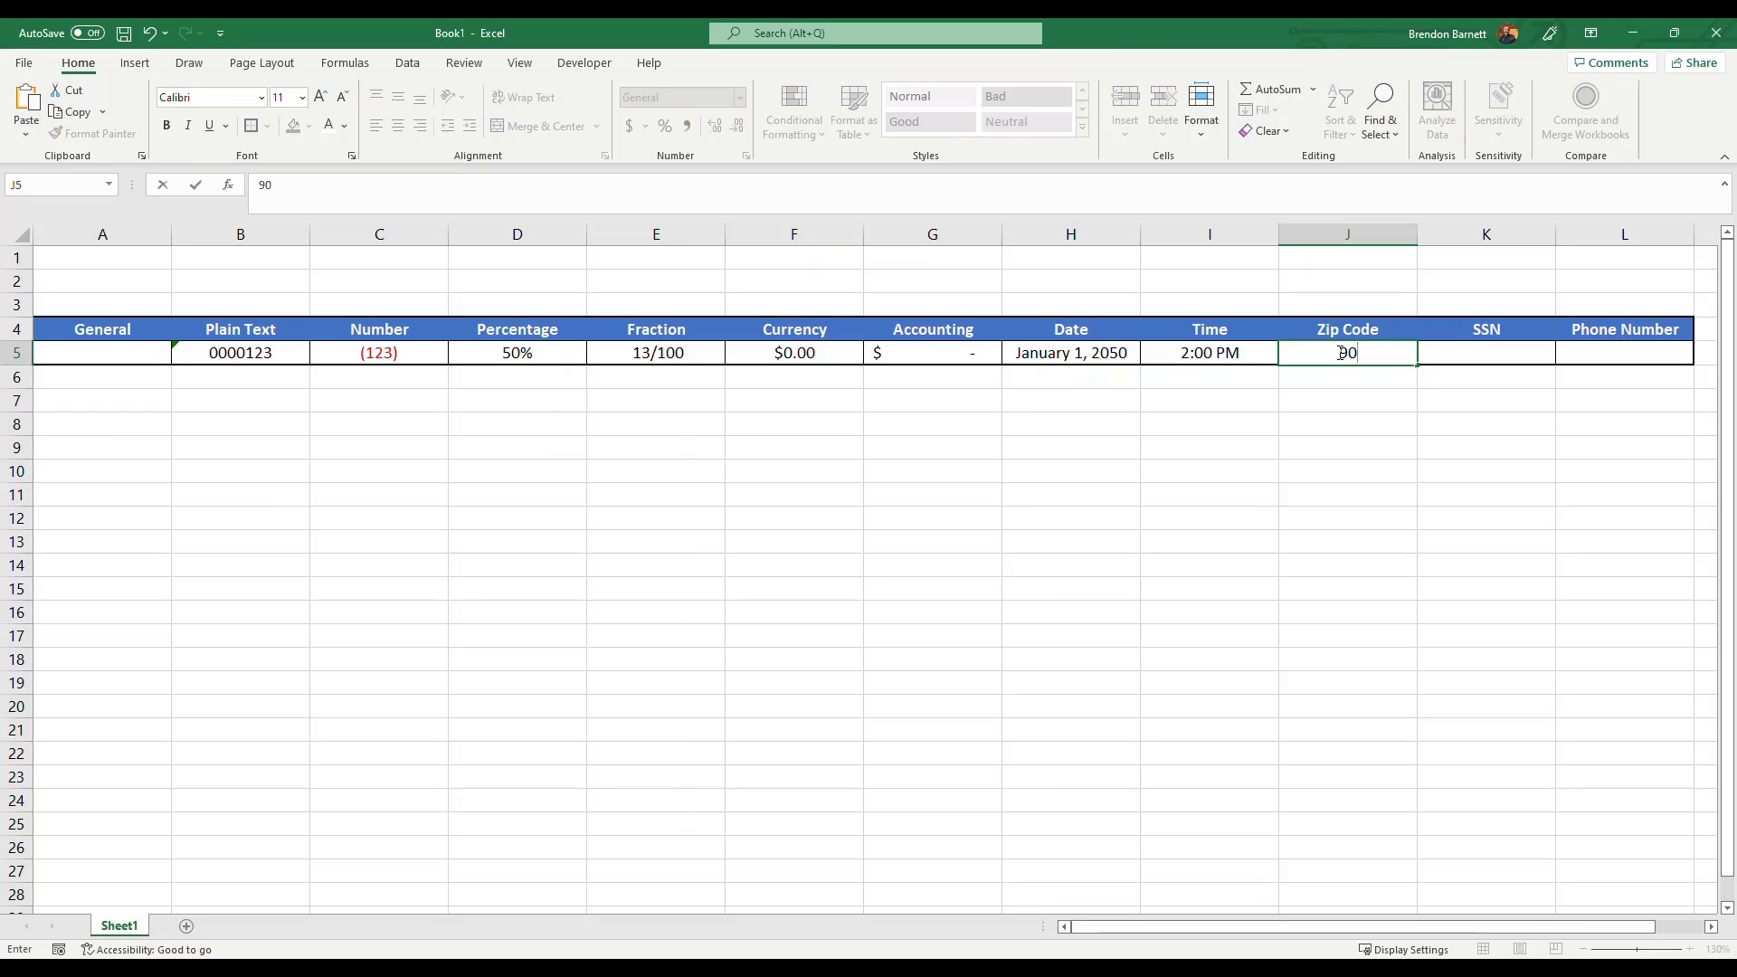
{"action": "key", "text": "Return"}
{"action": "key", "text": "Up"}
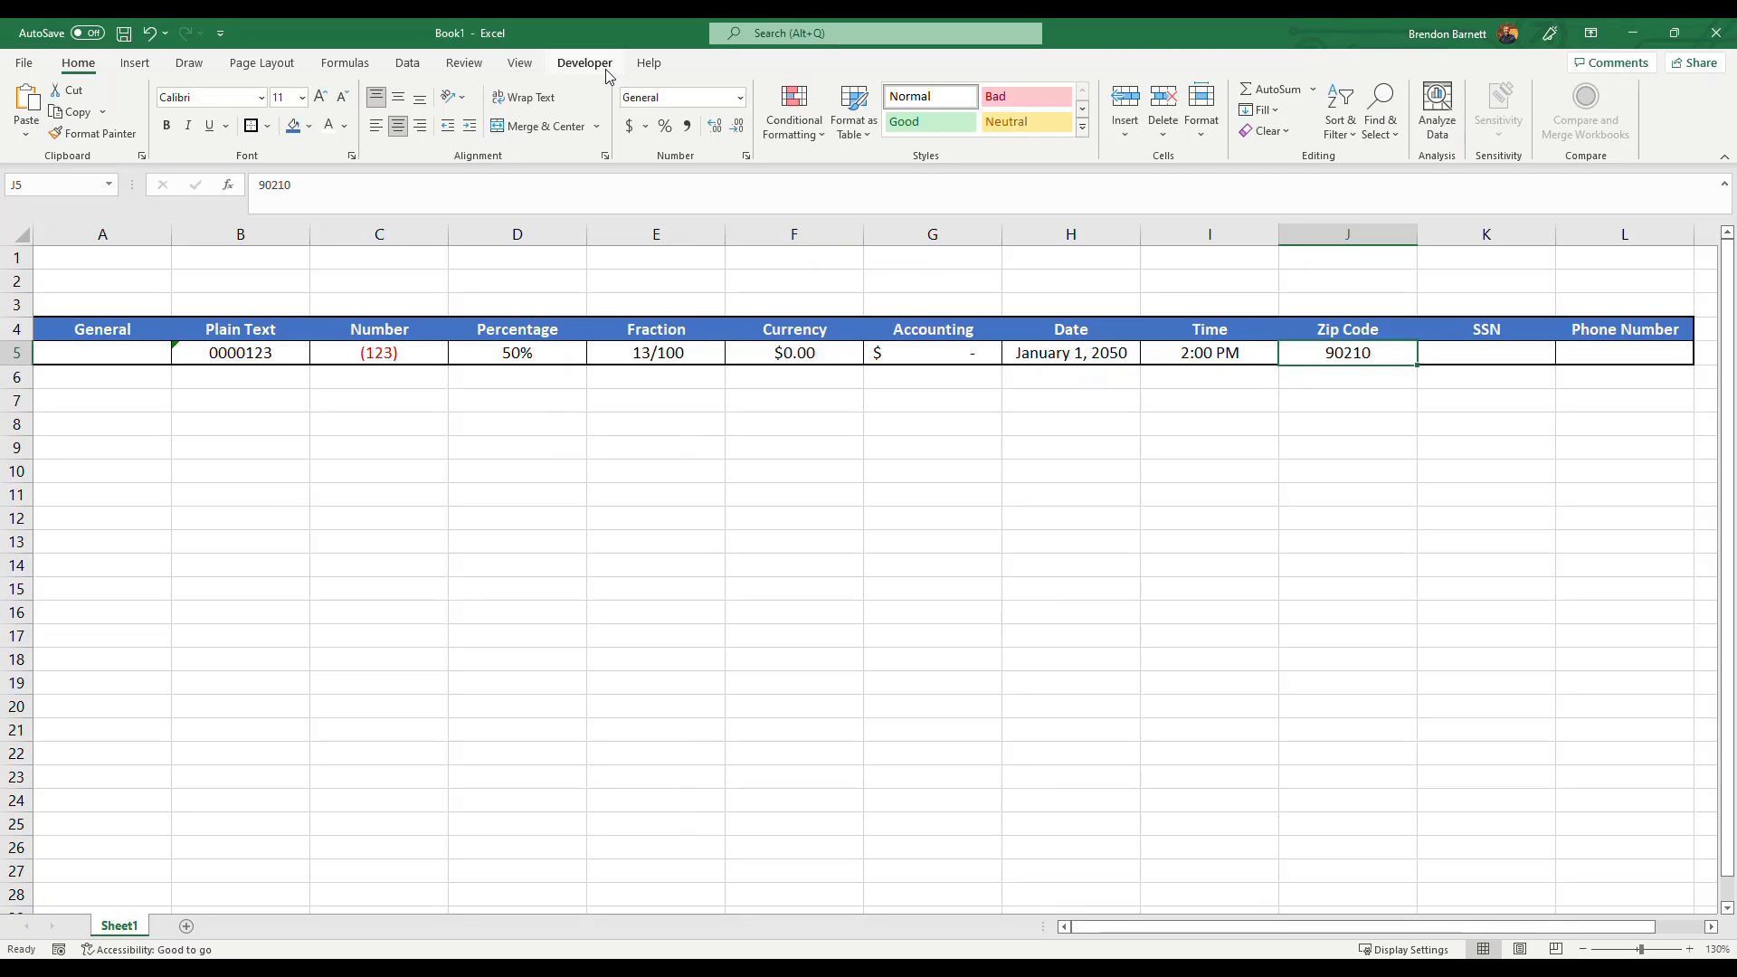
Replace the Zip Code cell's value with the ZIP+4 code 90210-0001.
{"action": "left_click", "coordinate": [1339, 386]}
{"action": "key", "text": "Up"}
{"action": "type", "text": "90"}
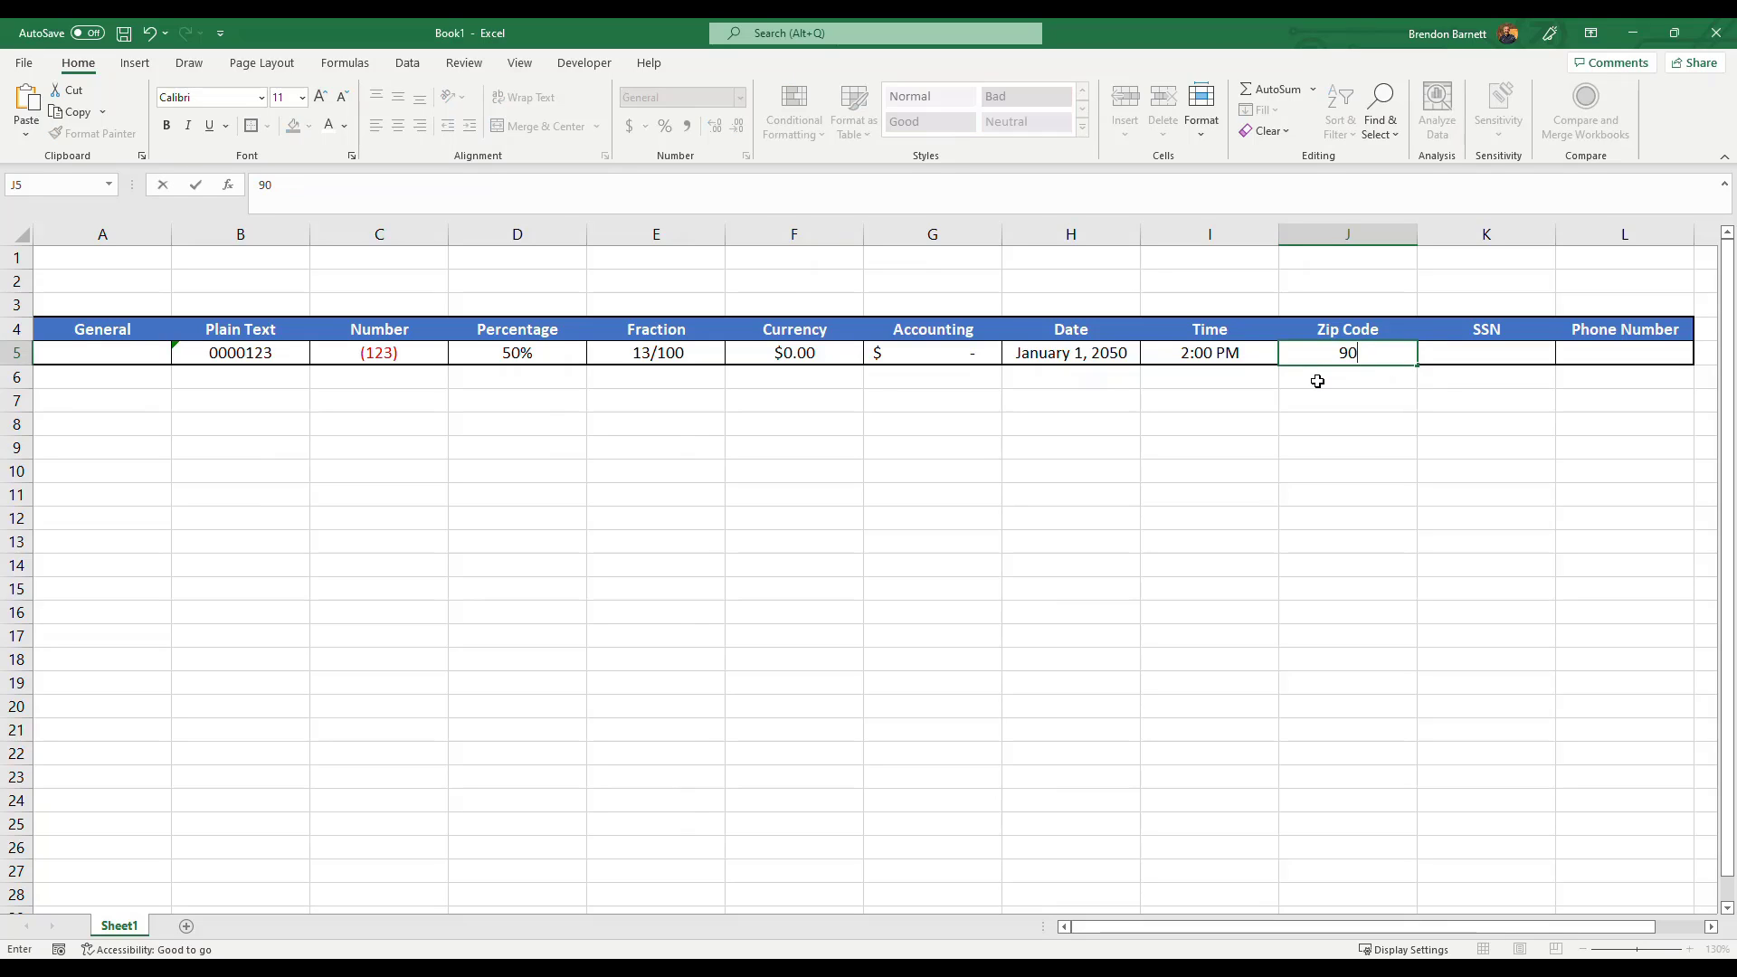
{"action": "type", "text": "210-0001"}
{"action": "key", "text": "Return"}
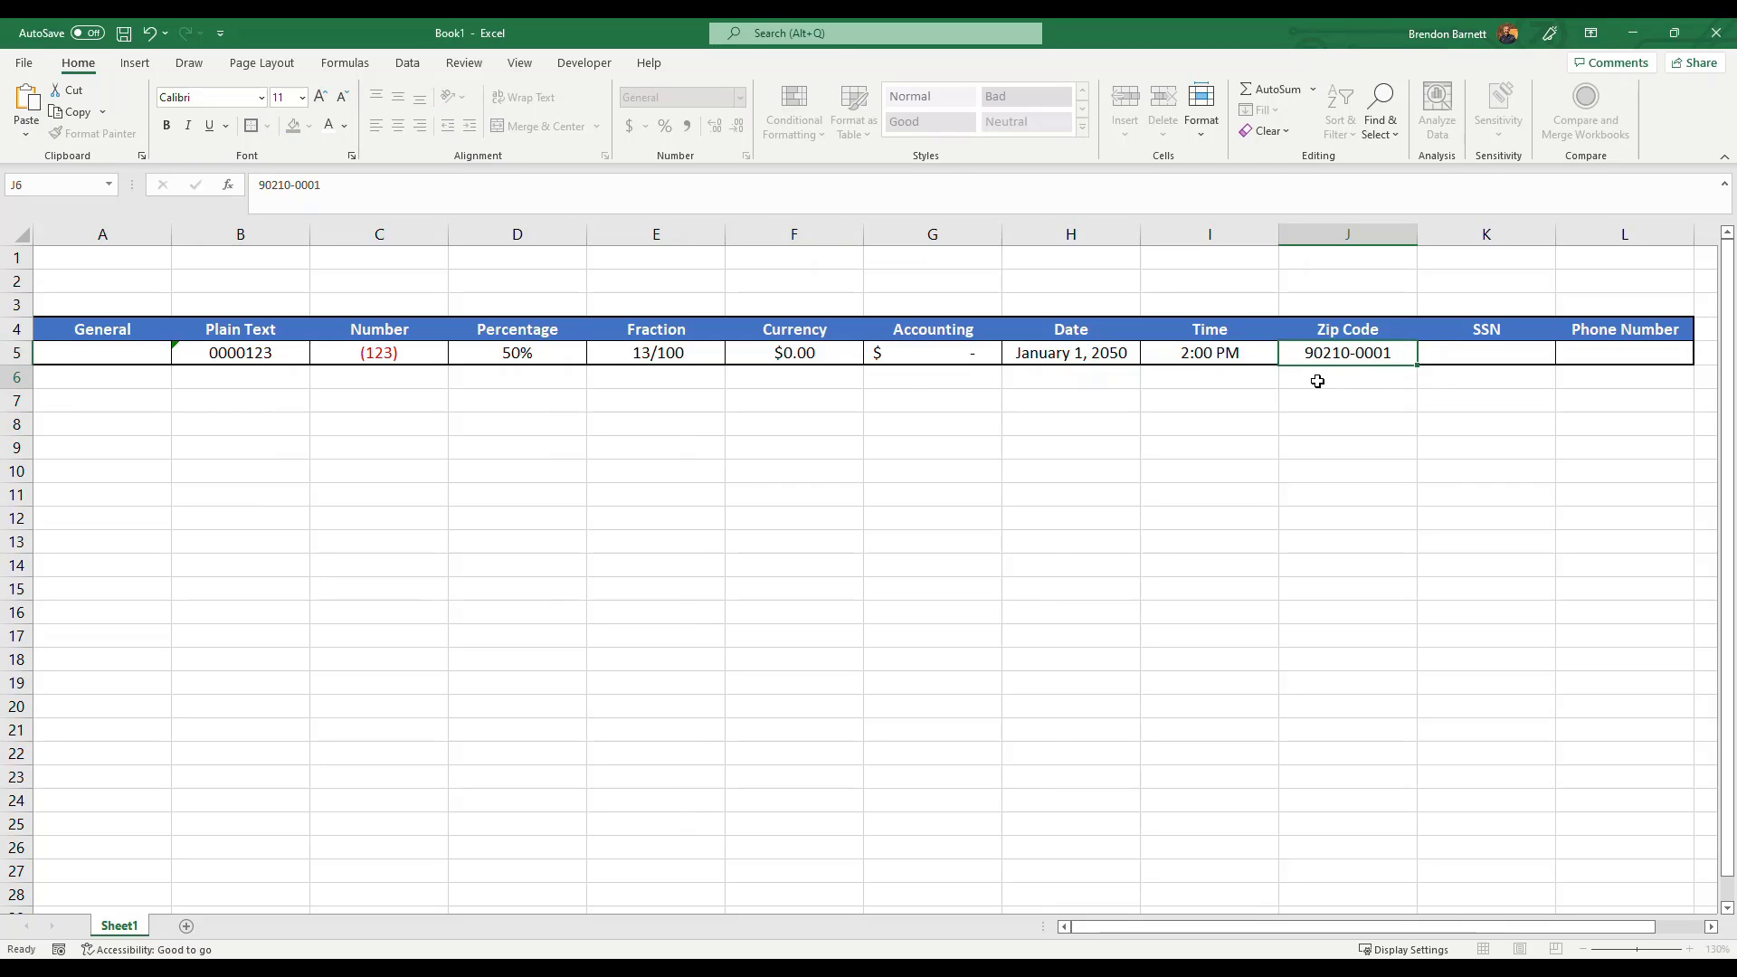
Edit the zip code cell to remove the hyphen, leaving the digits 902100001.
{"action": "left_click", "coordinate": [1343, 361]}
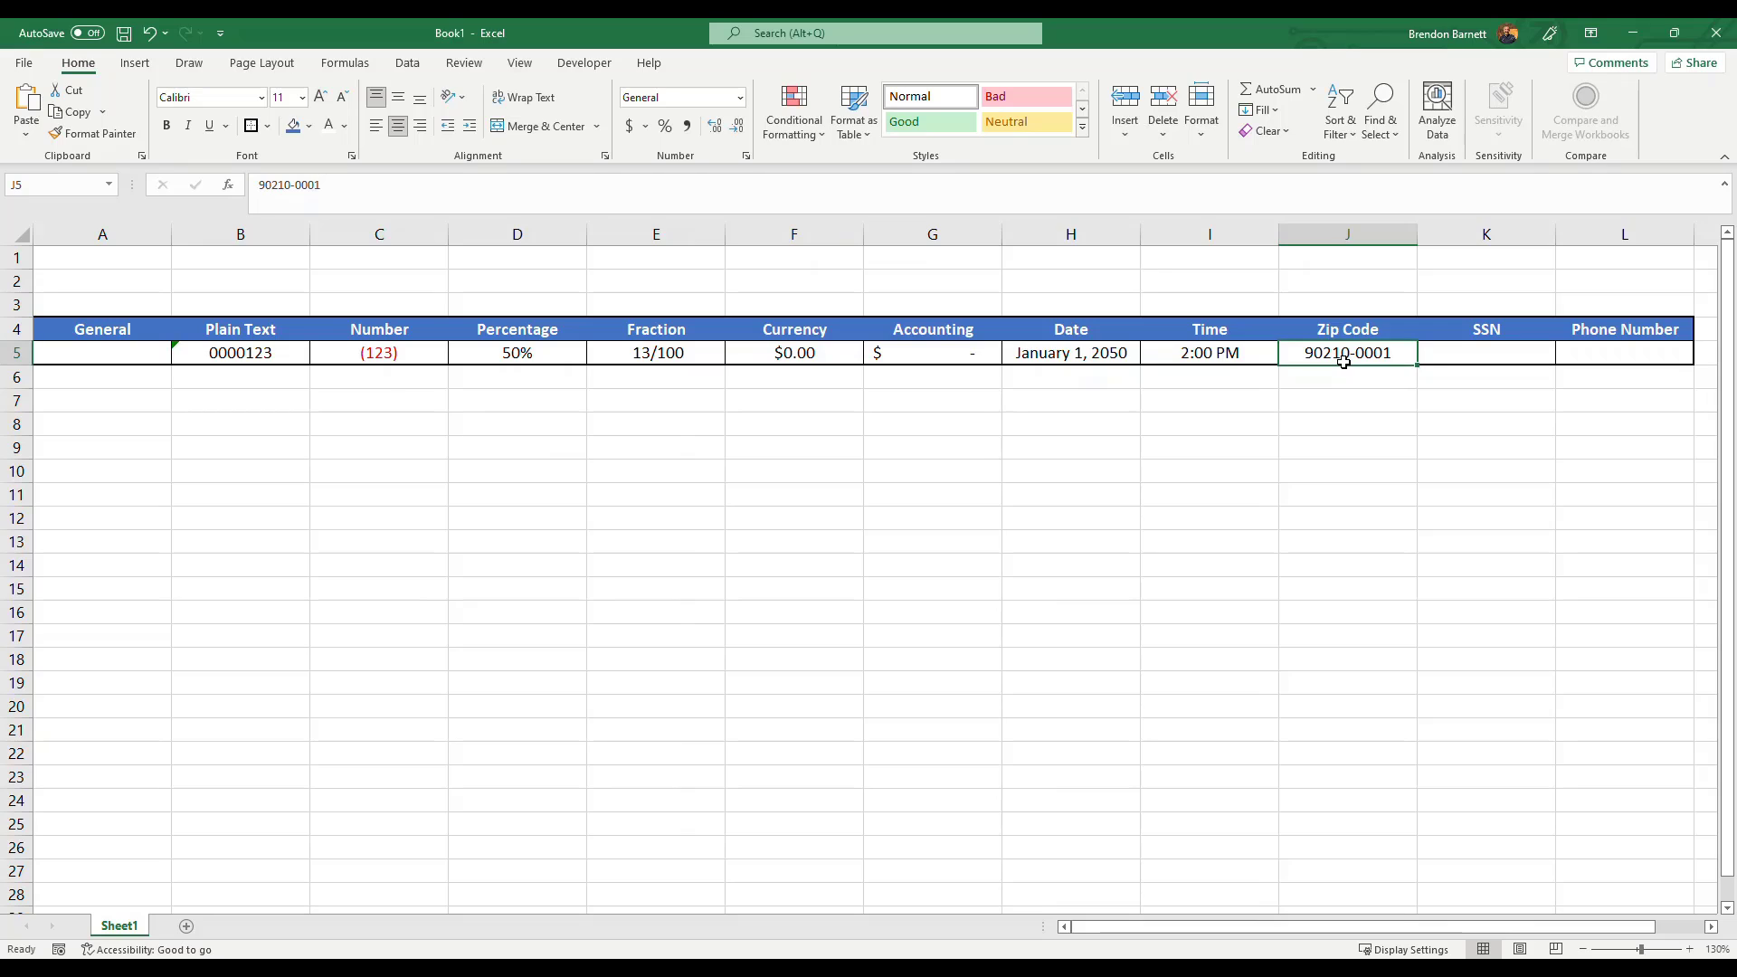
{"action": "double_click", "coordinate": [1345, 357]}
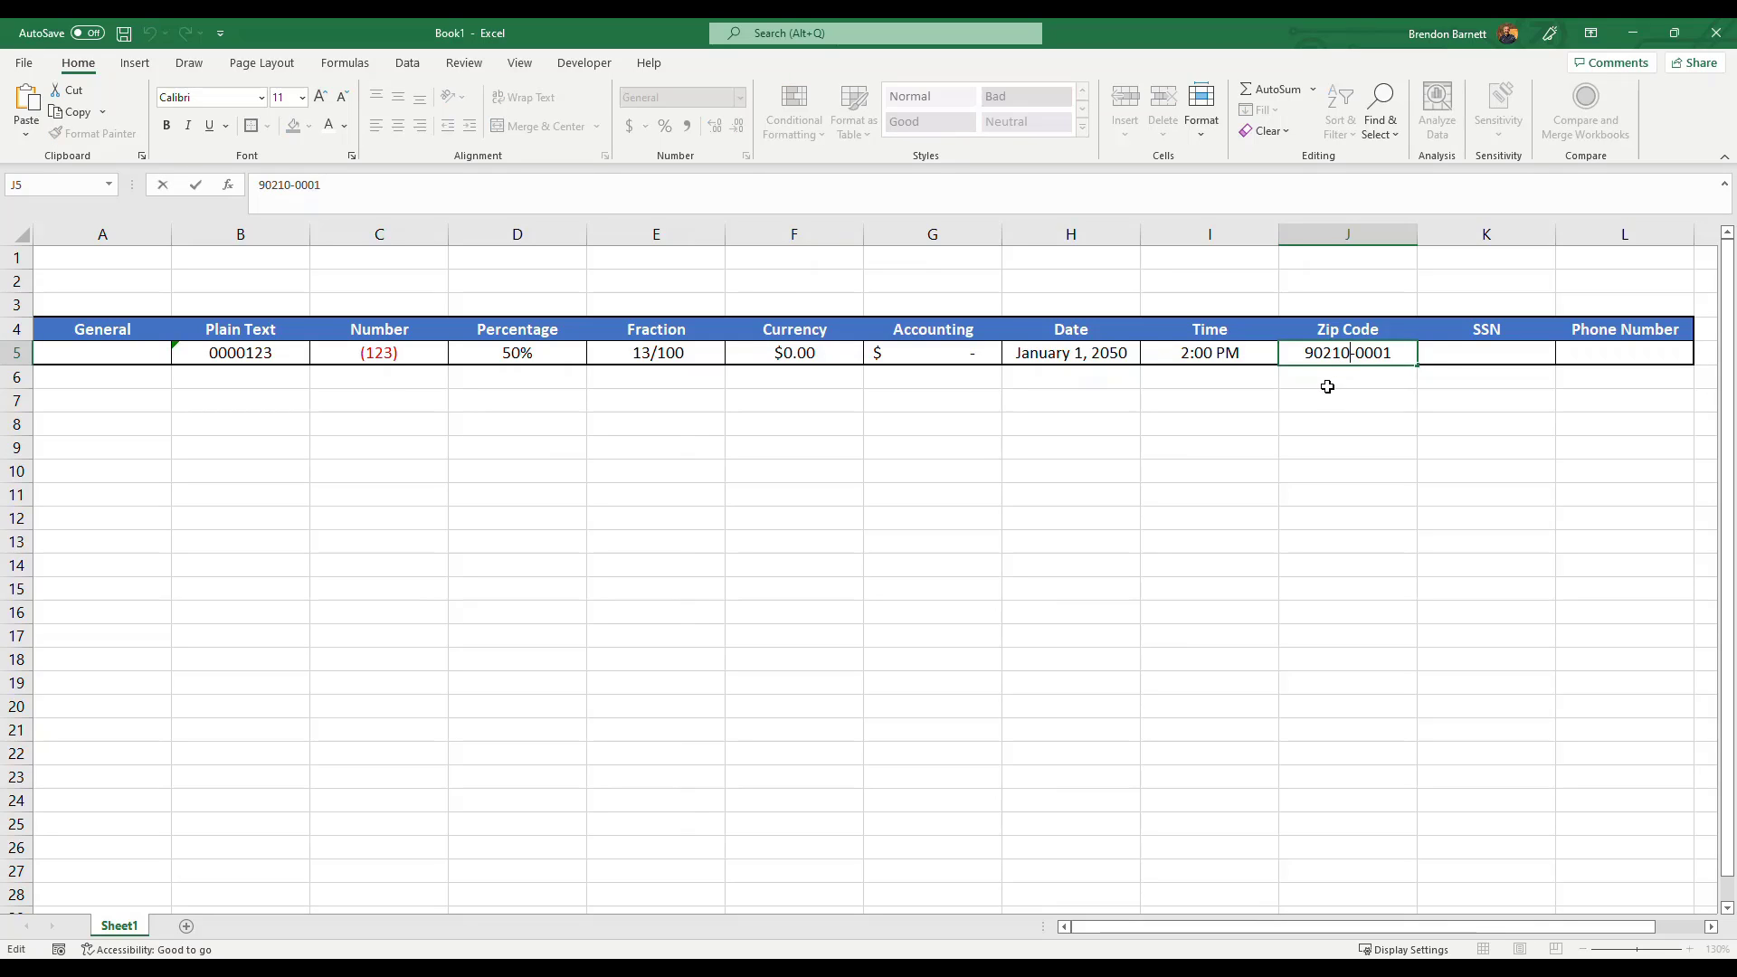
{"action": "key", "text": "BackSpace"}
{"action": "key", "text": "Return"}
{"action": "left_click", "coordinate": [1366, 353]}
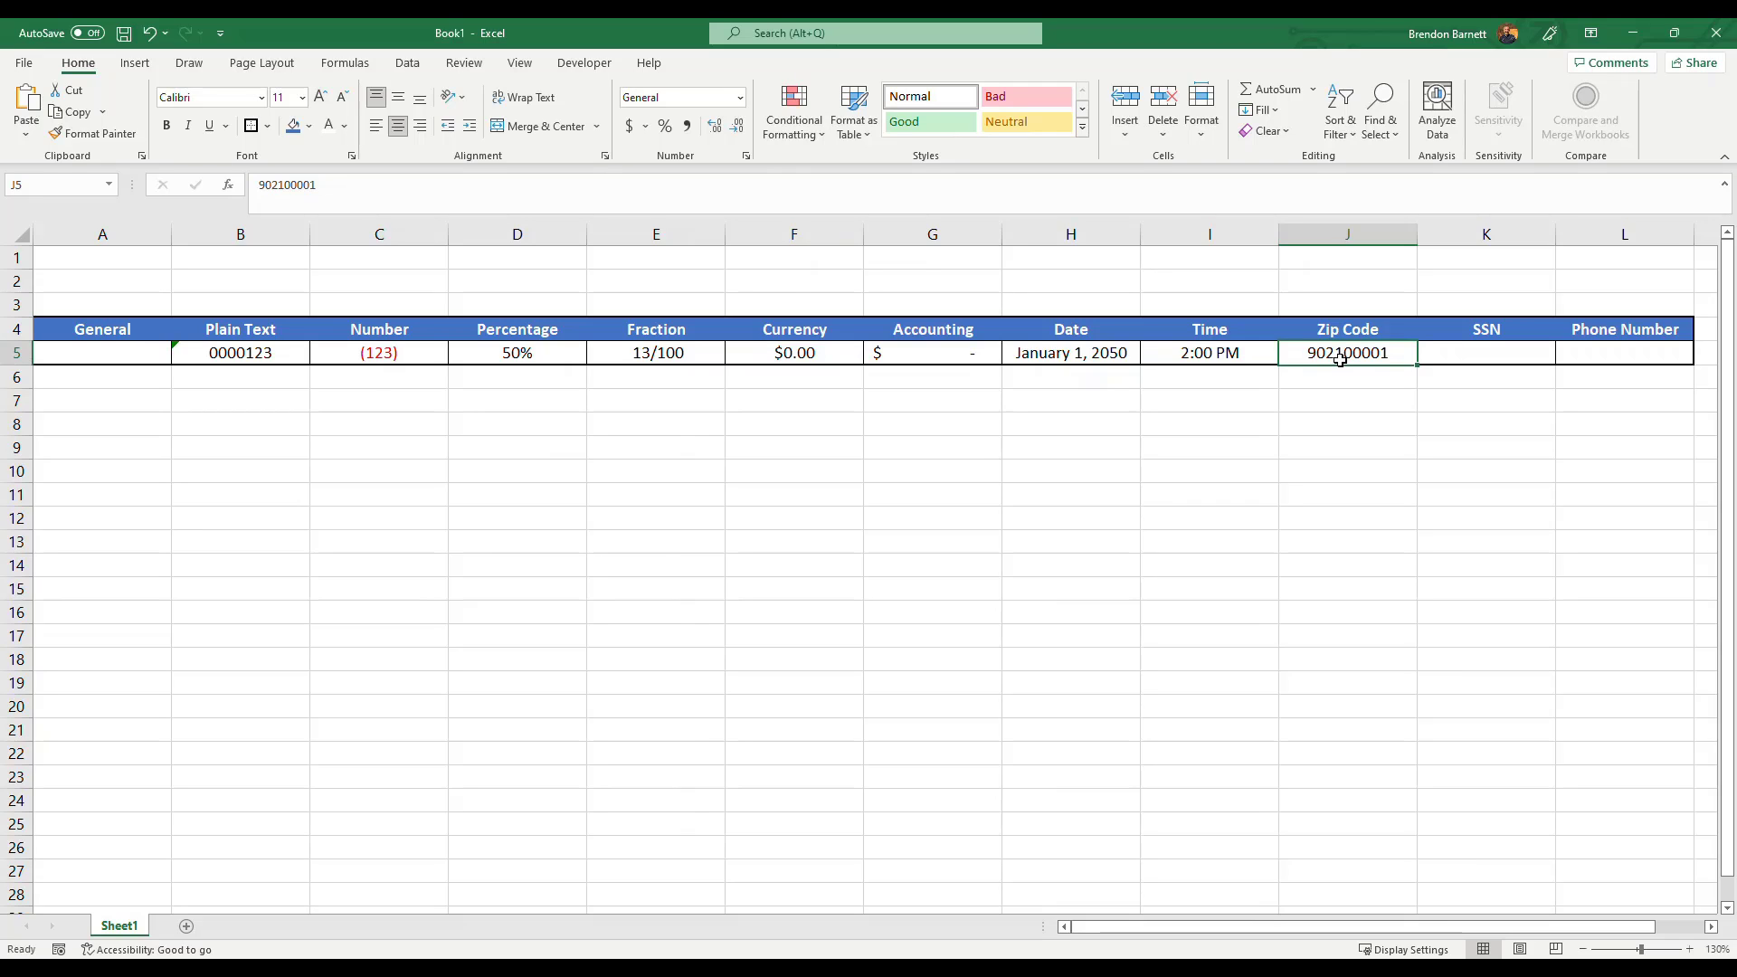
Apply the Special ZIP Code + 4 format to the zip code cell through the Format Cells dialog.
{"action": "left_click", "coordinate": [740, 97]}
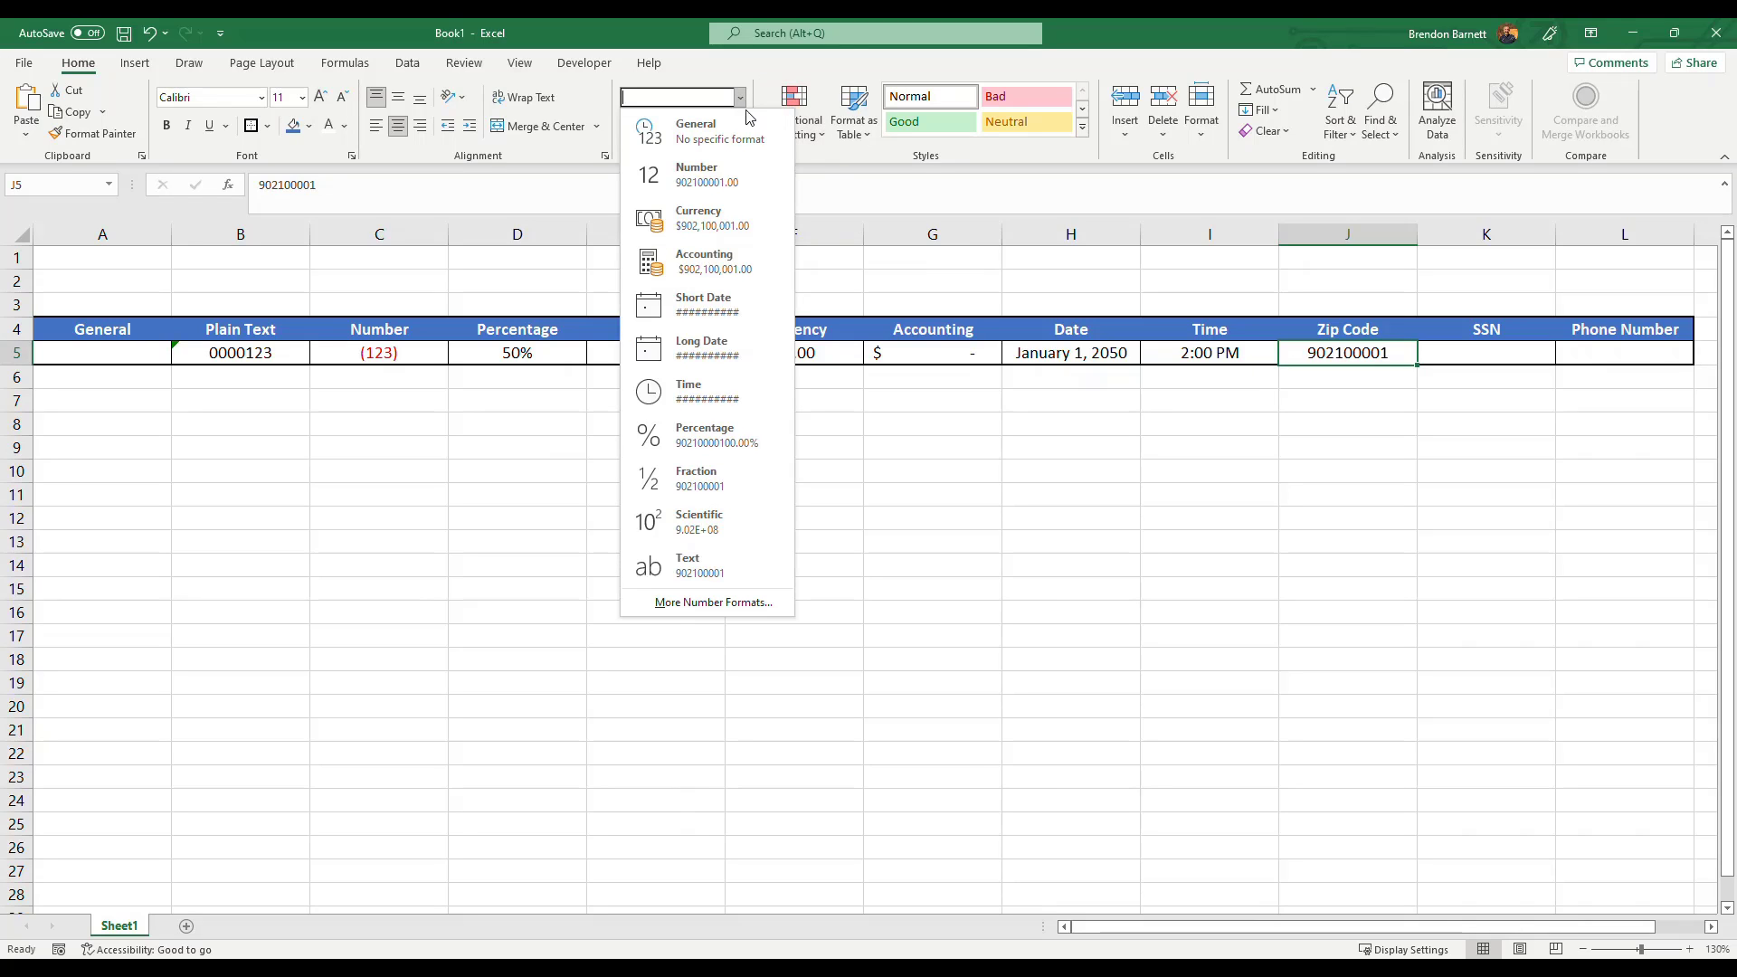
{"action": "left_click", "coordinate": [708, 604]}
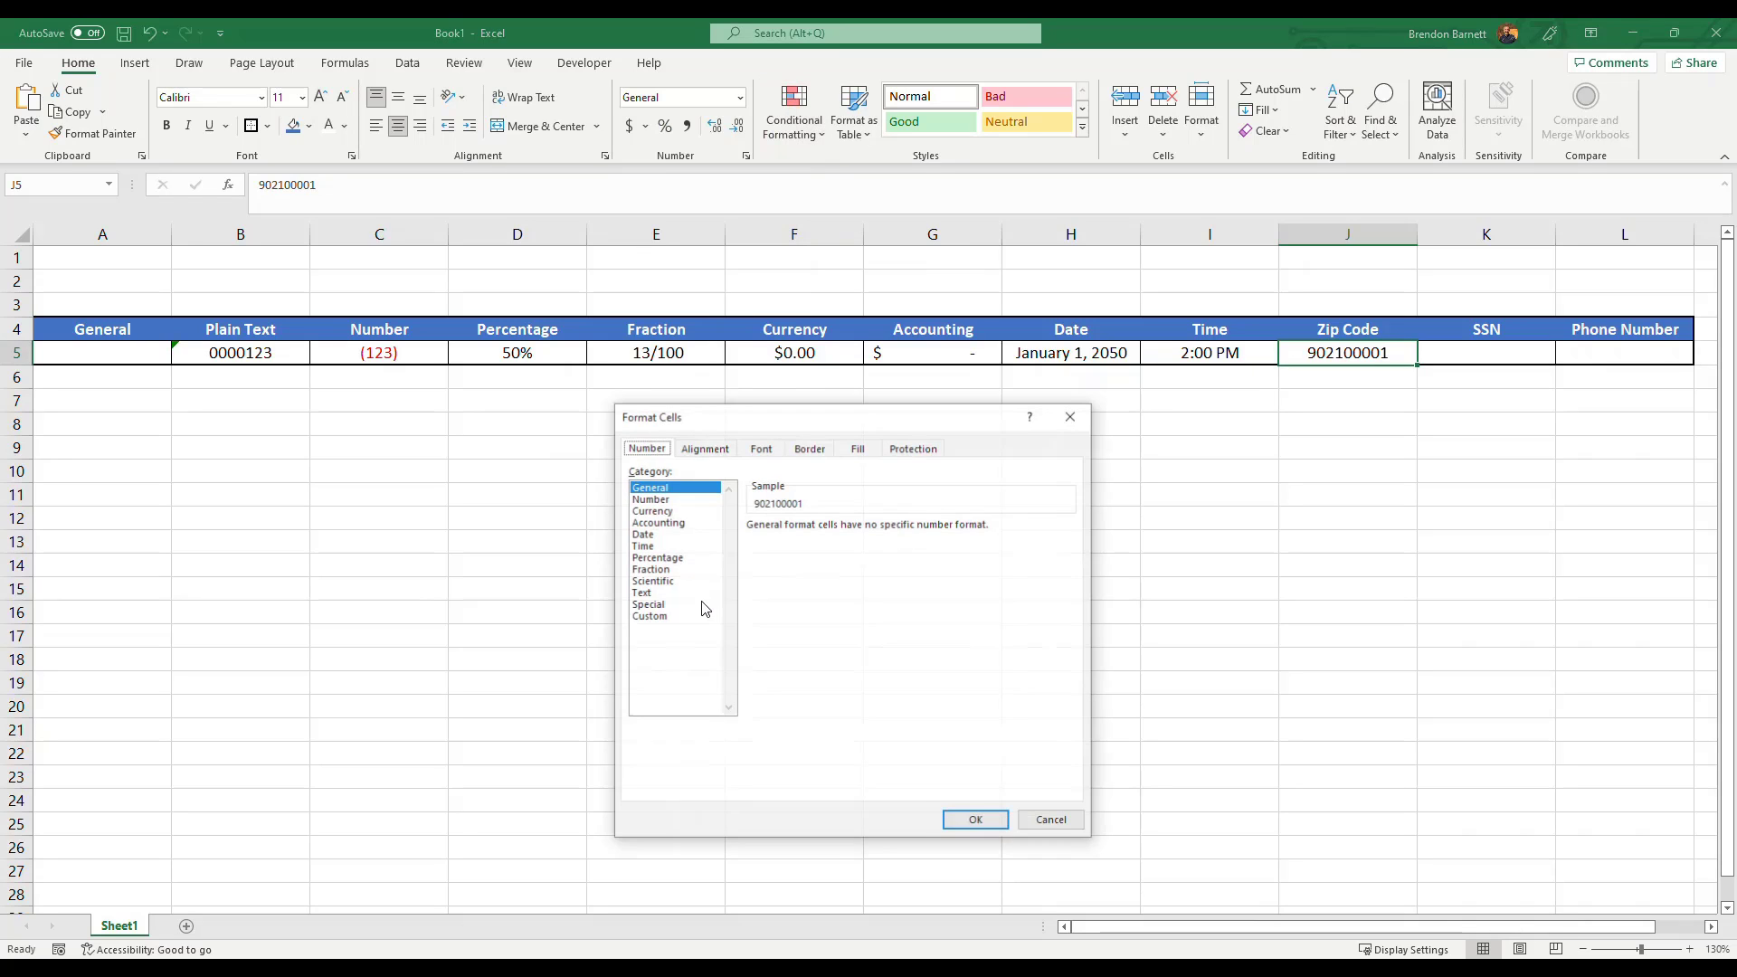
{"action": "left_click", "coordinate": [651, 606]}
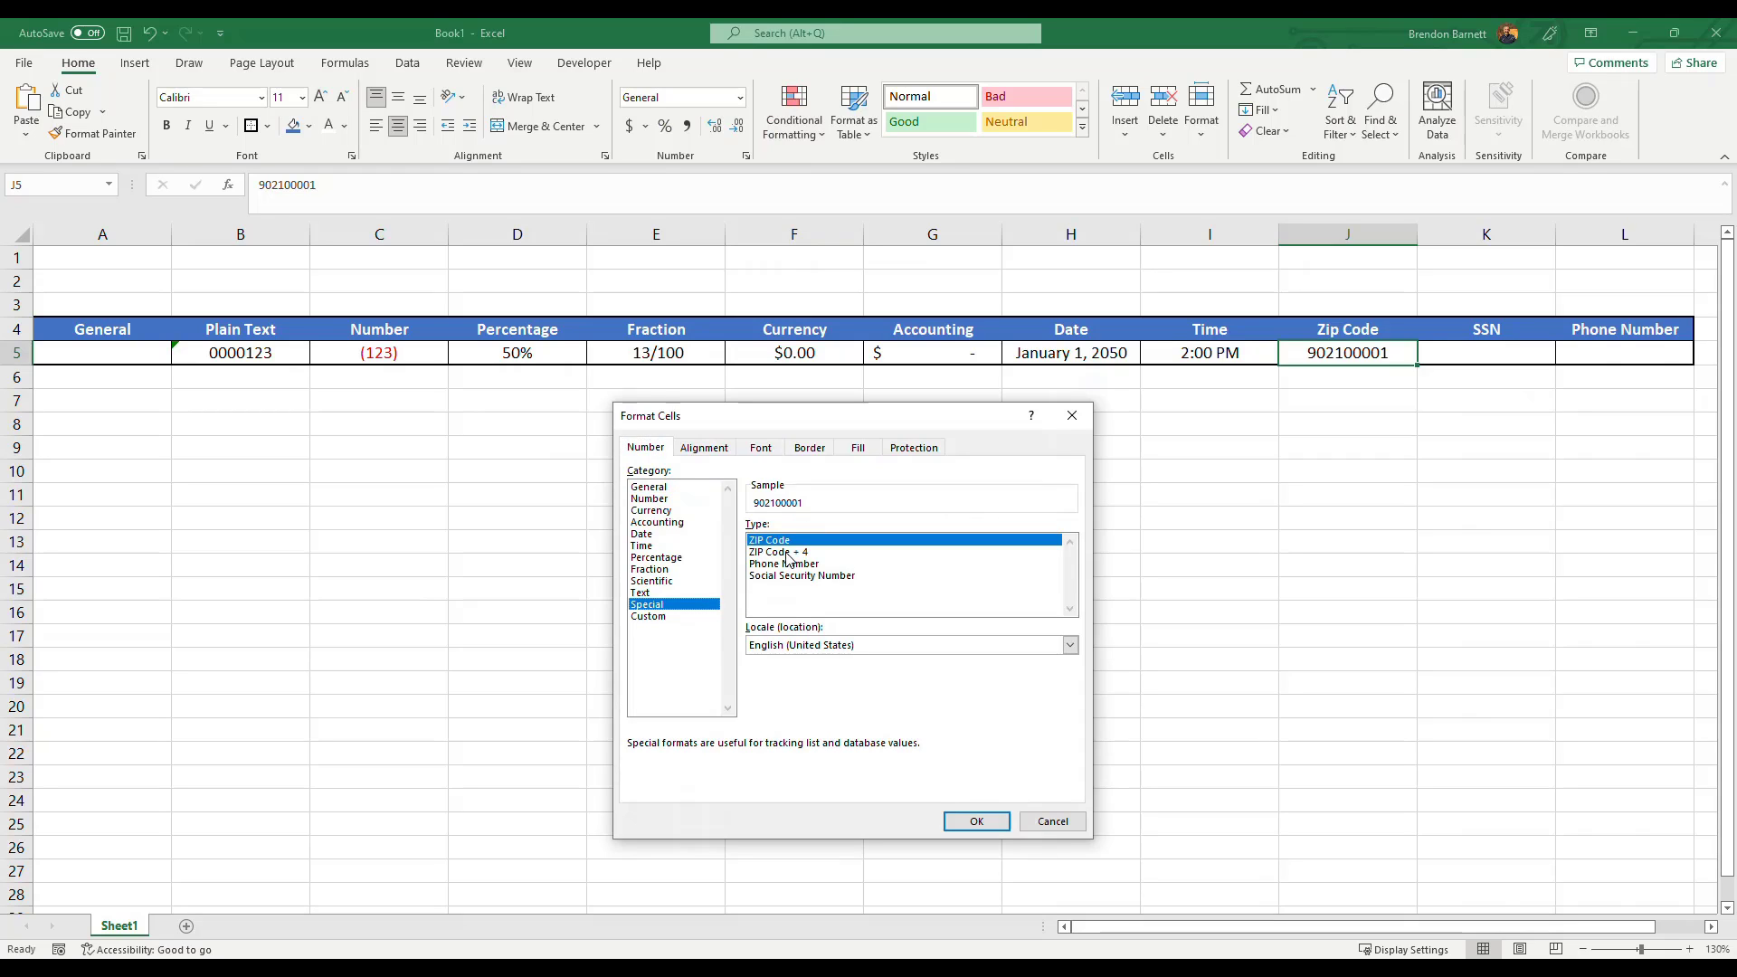
{"action": "left_click", "coordinate": [787, 553]}
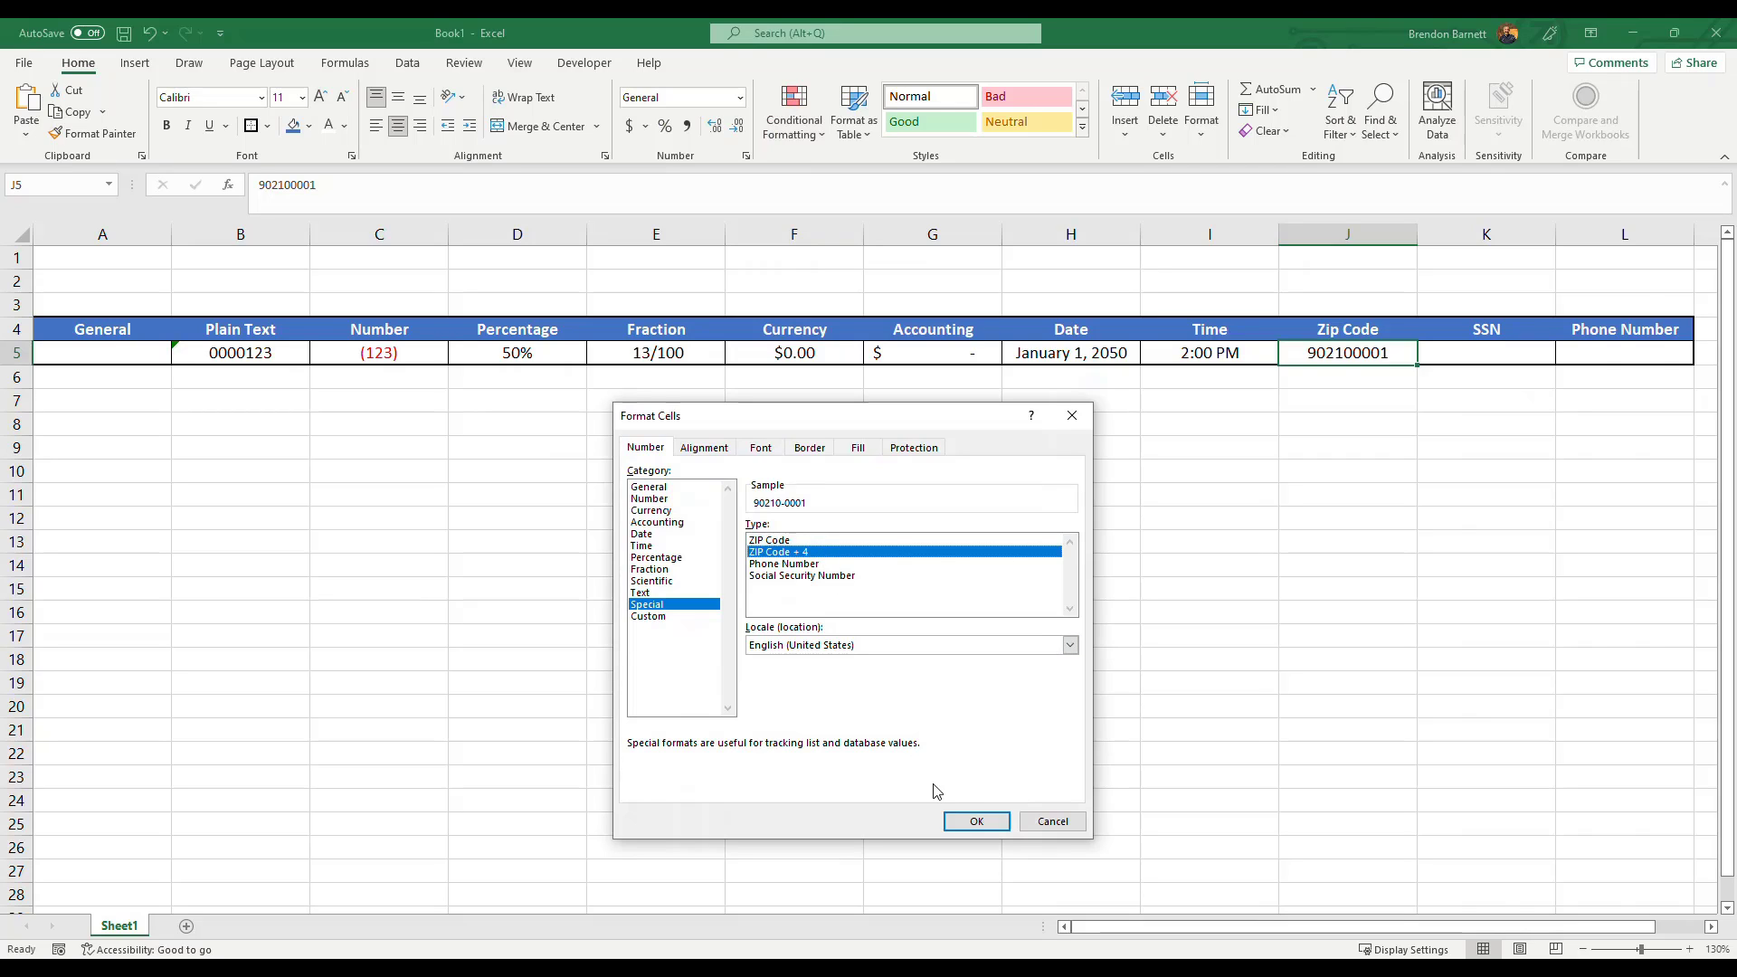
{"action": "left_click", "coordinate": [976, 821]}
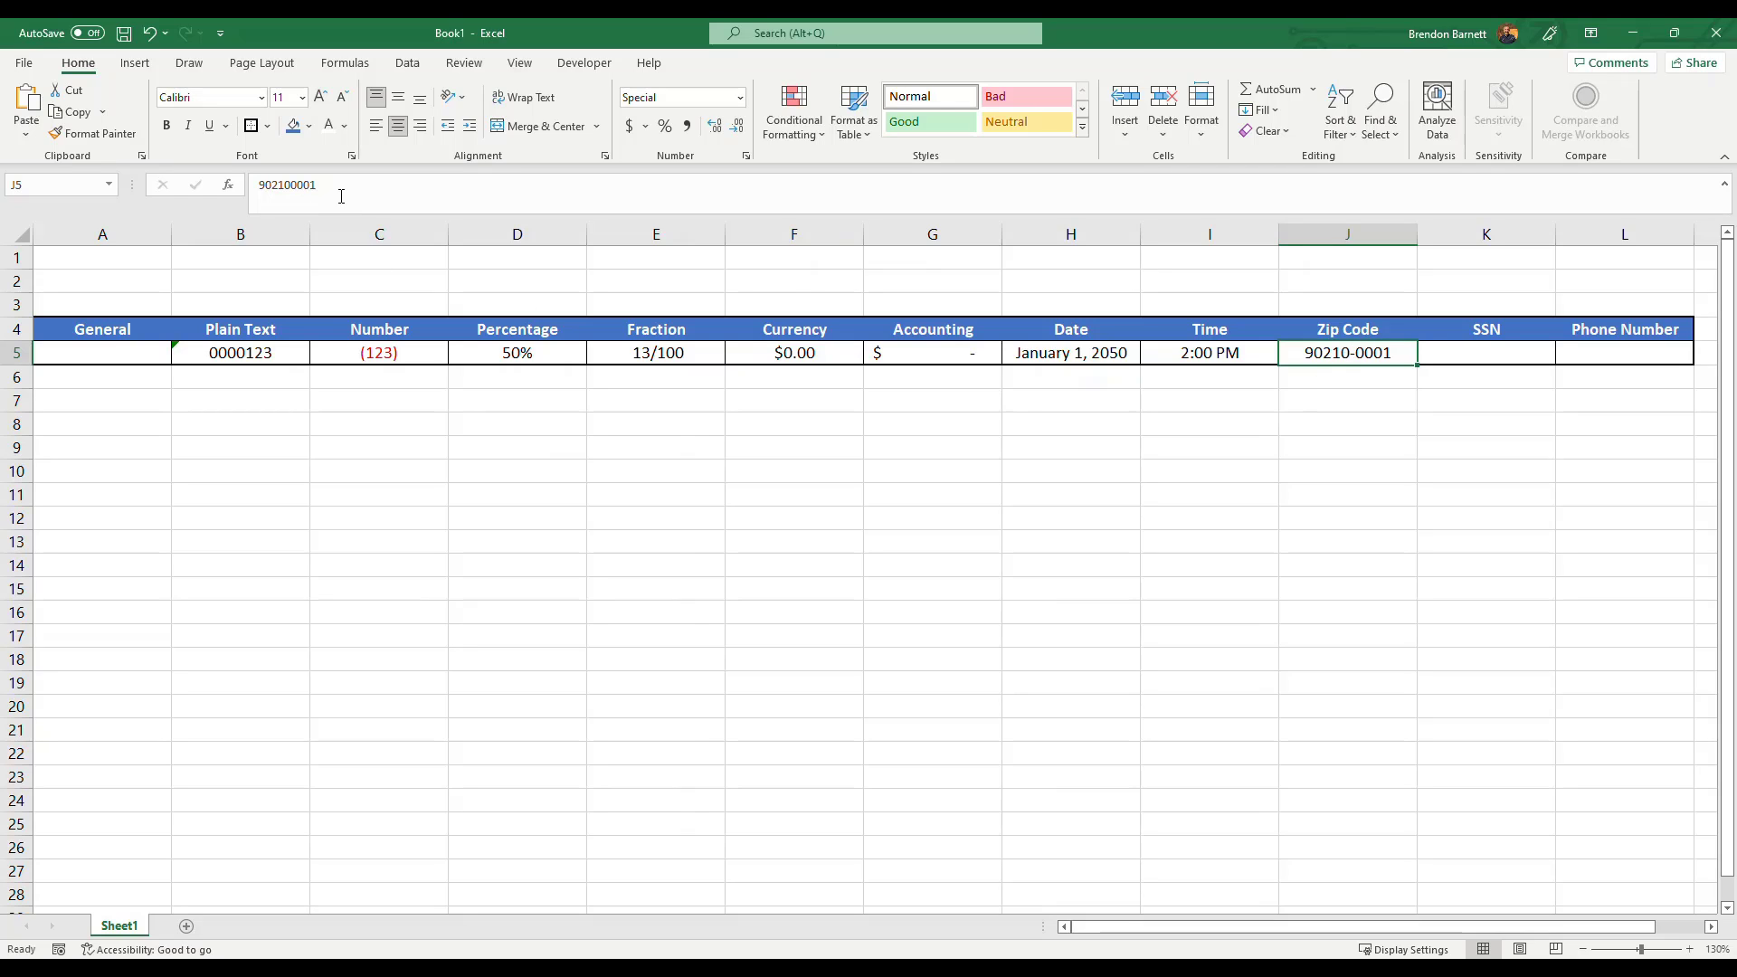
Inspect the zip code cell's stored value in the formula bar without changing it.
{"action": "left_click_drag", "start_coordinate": [341, 193], "coordinate": [256, 185]}
{"action": "left_click", "coordinate": [387, 198]}
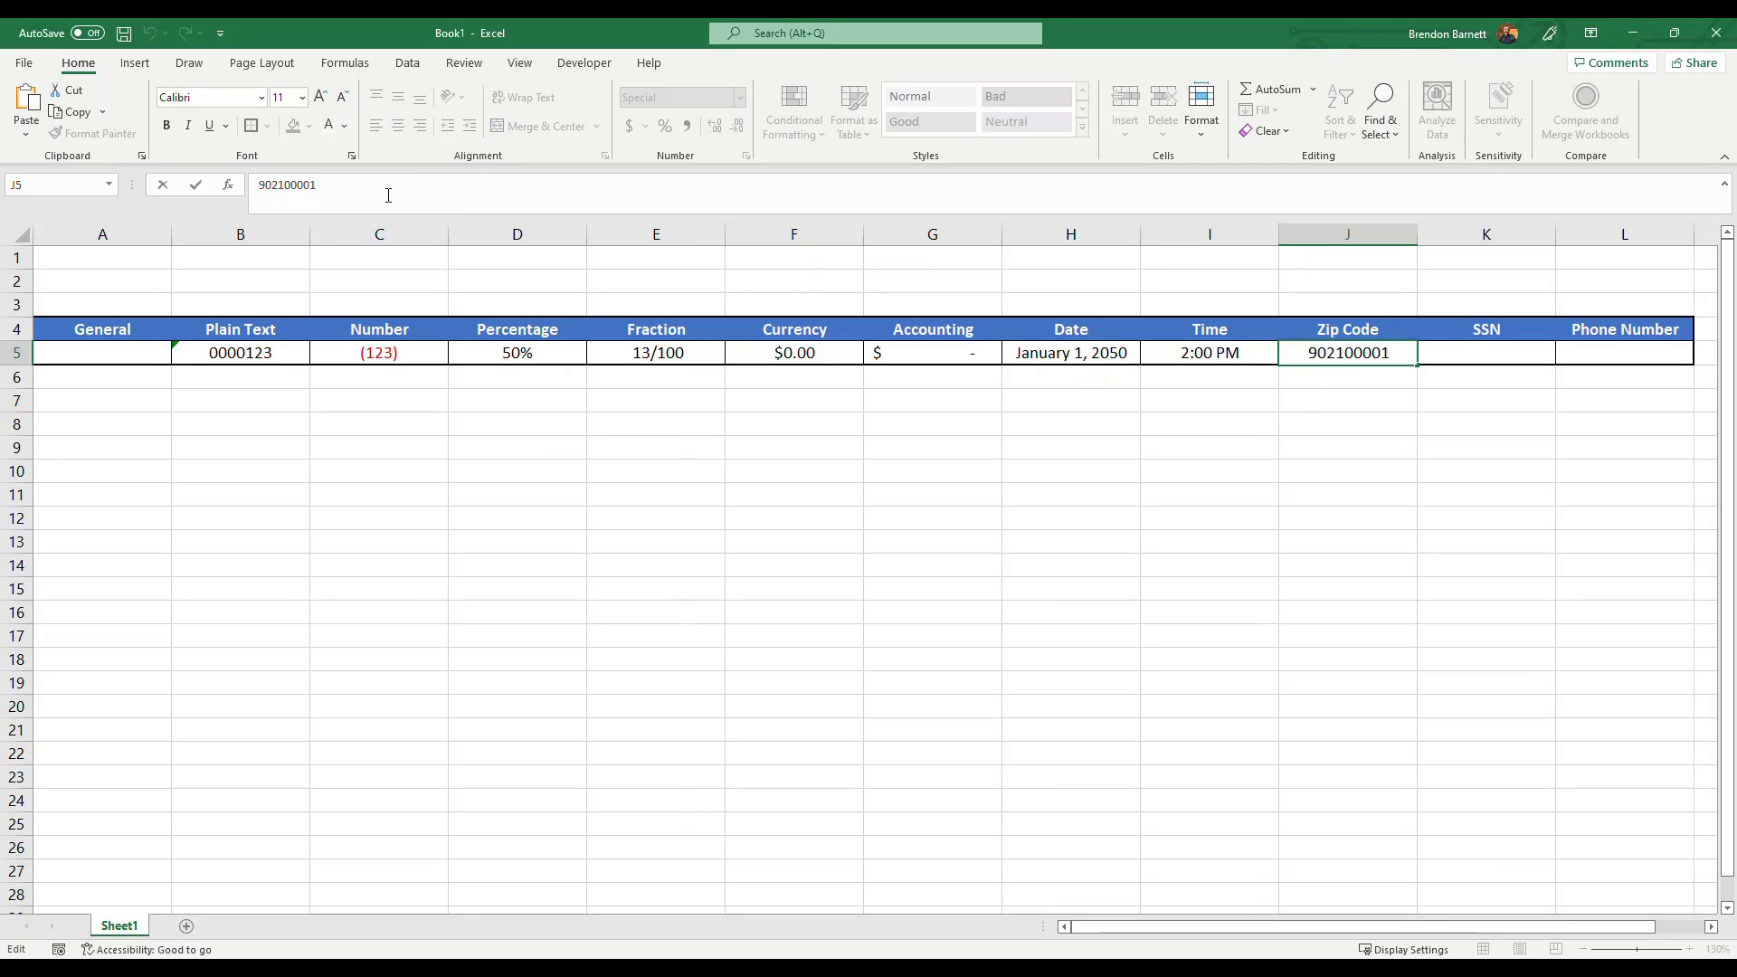
{"action": "key", "text": "Tab"}
{"action": "left_click", "coordinate": [1346, 352]}
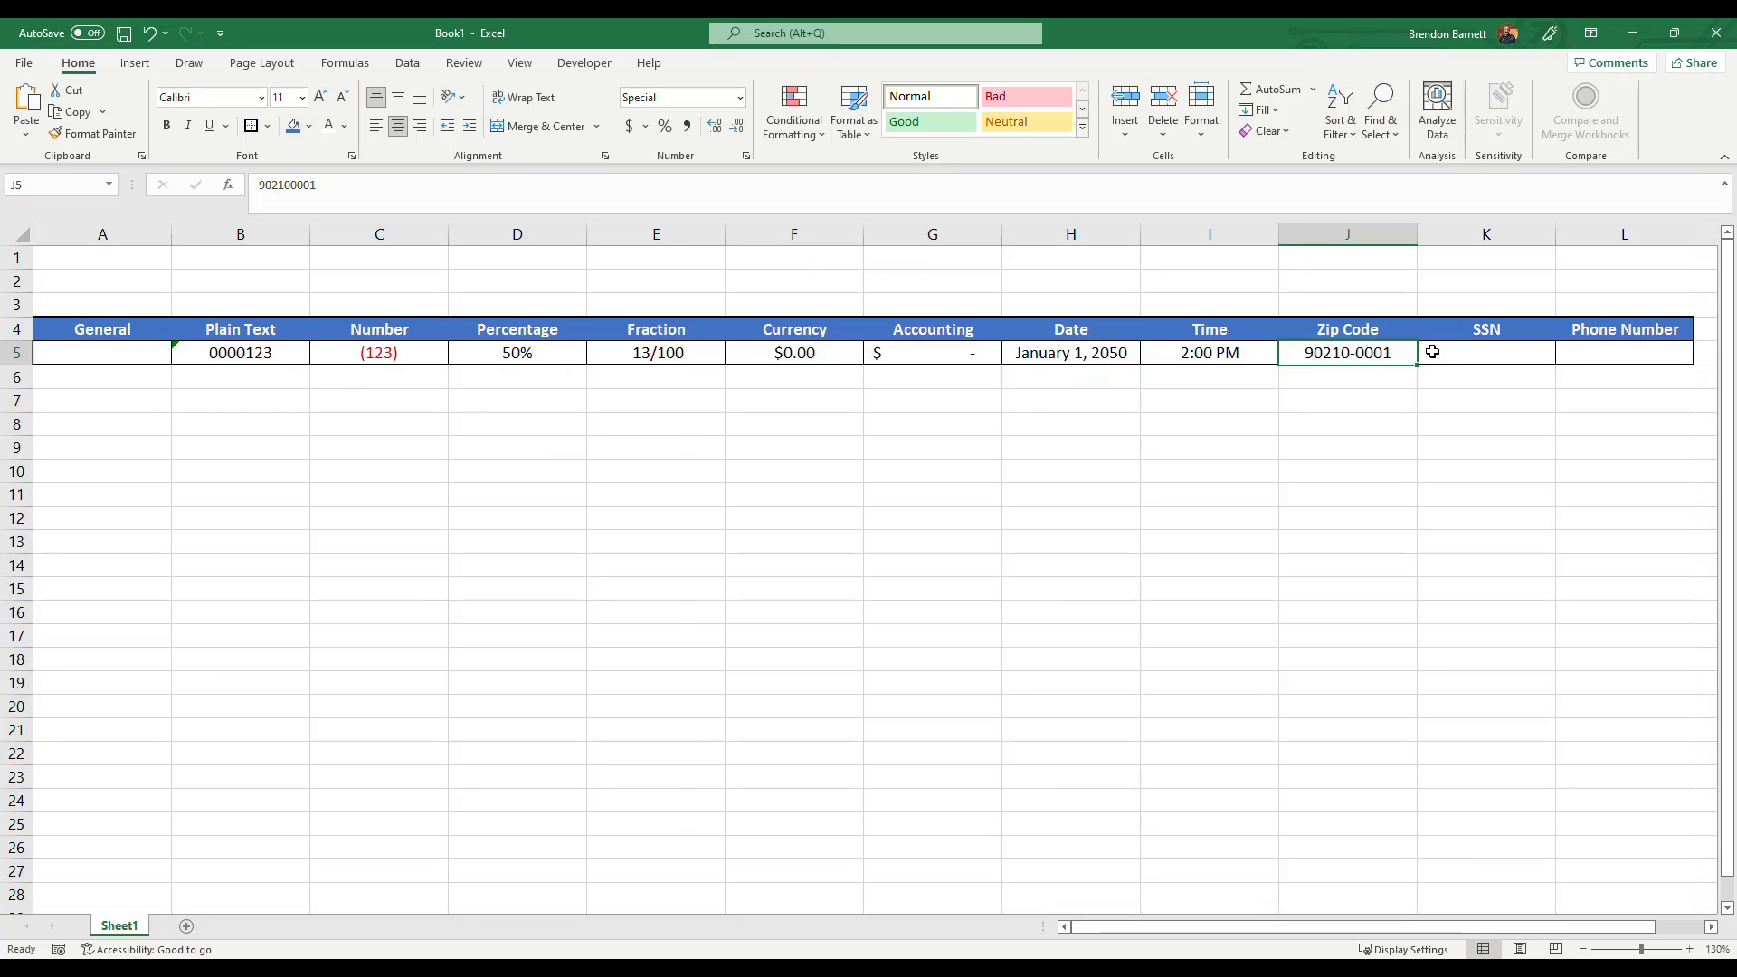
Enter a sample nine-digit Social Security number in the SSN cell K5.
{"action": "left_click", "coordinate": [1471, 361]}
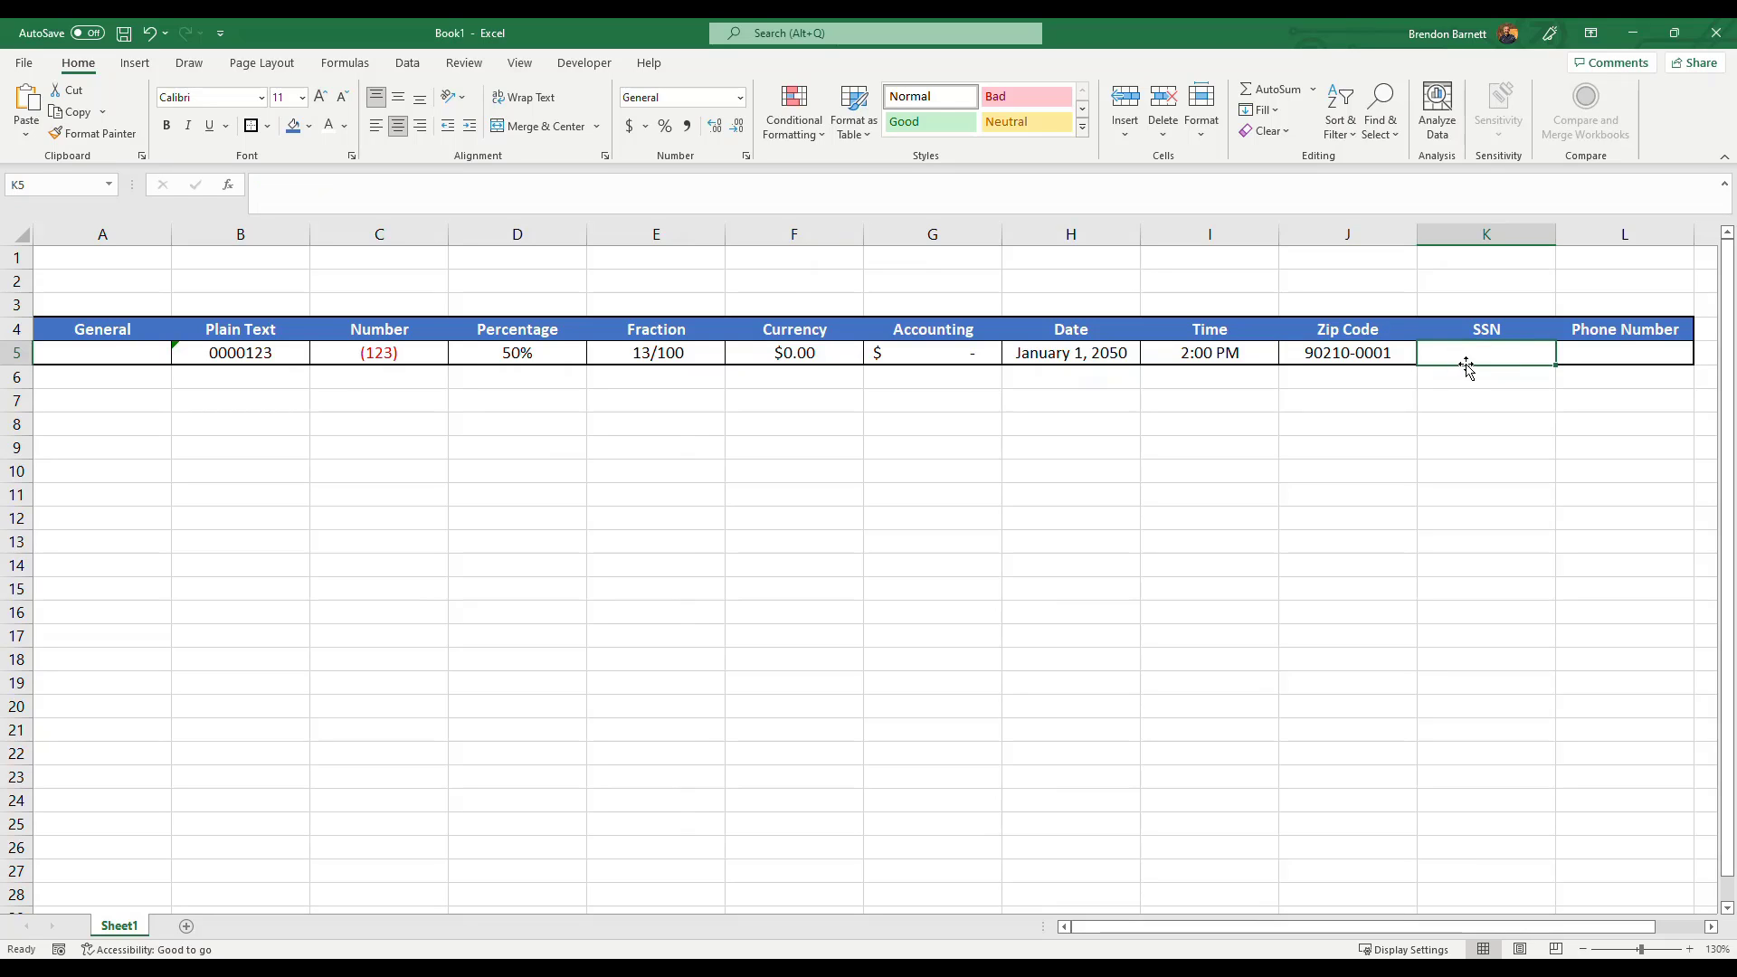
{"action": "type", "text": "123"}
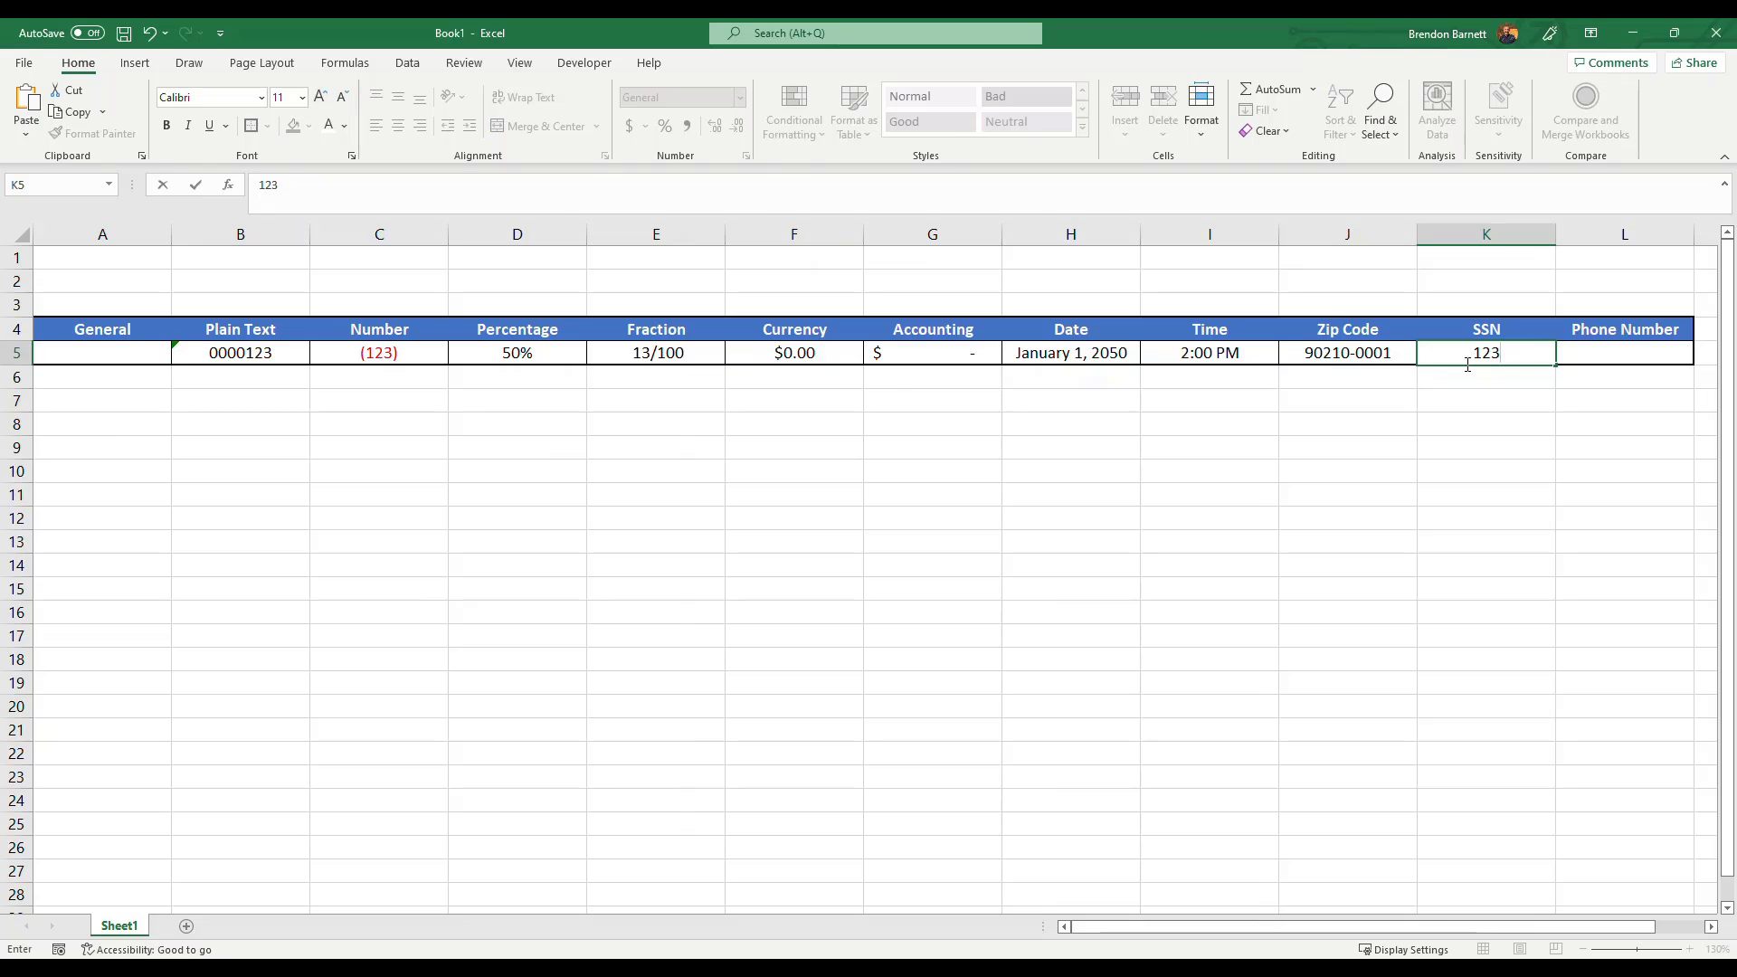
{"action": "type", "text": "456789"}
{"action": "key", "text": "Return"}
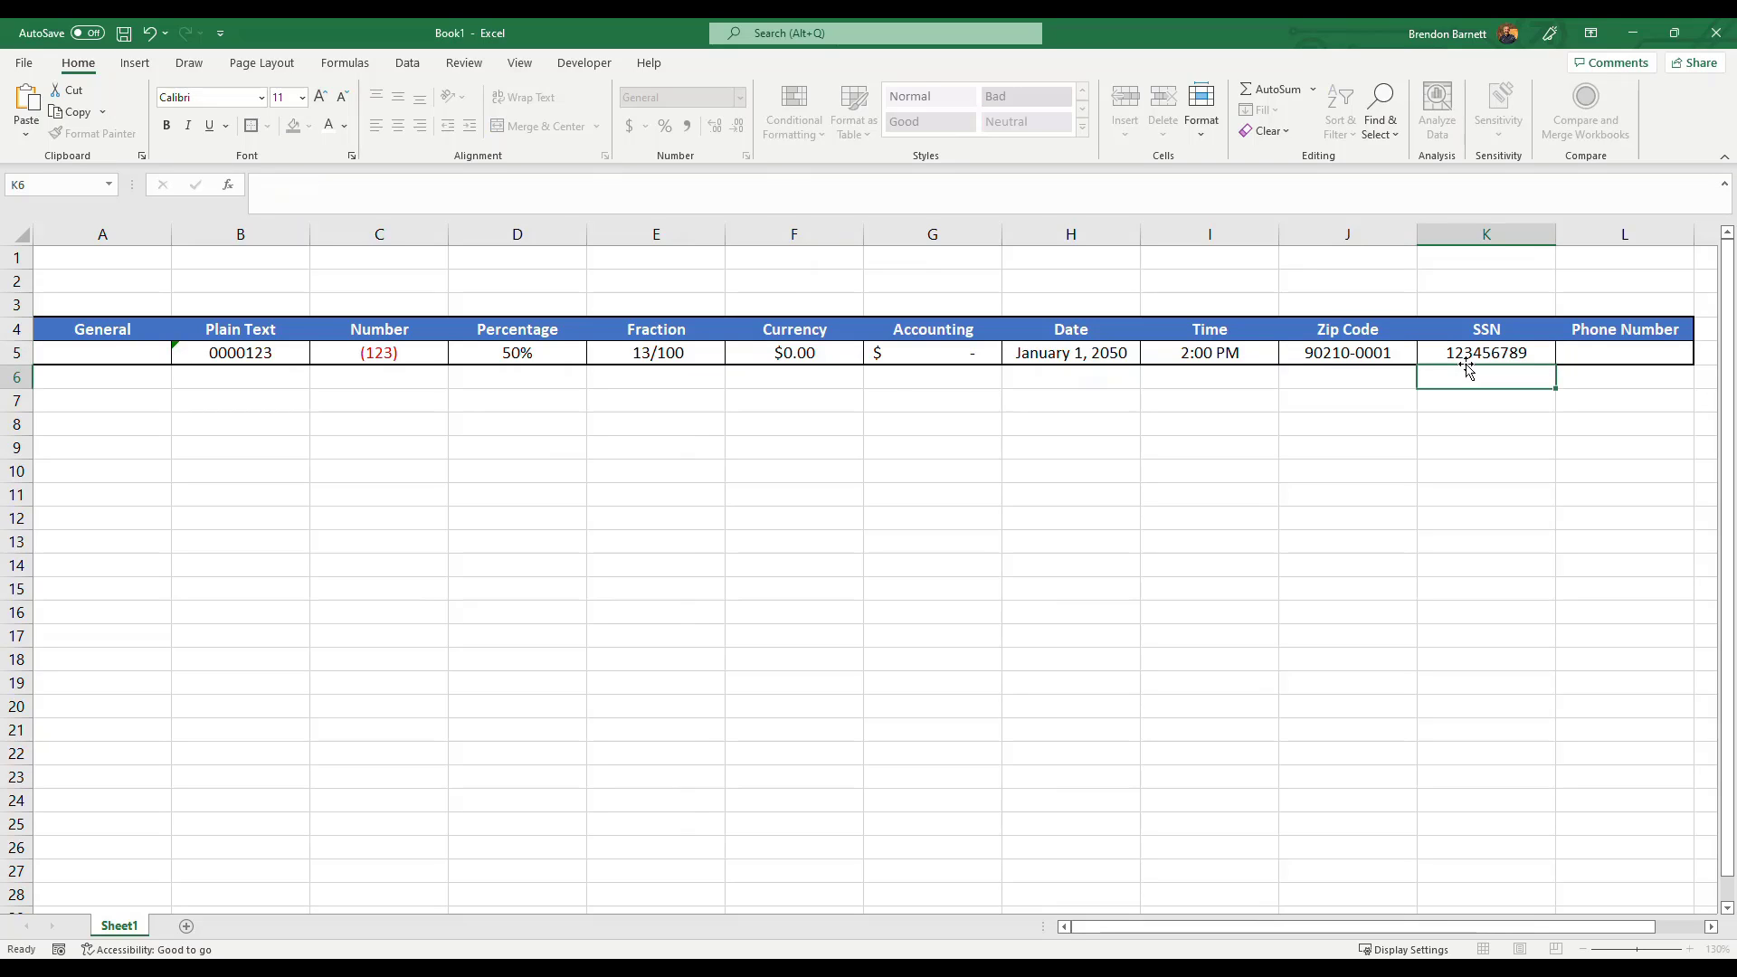
Apply the Special Social Security Number format to the SSN cell through the Format Cells dialog.
{"action": "key", "text": "Up"}
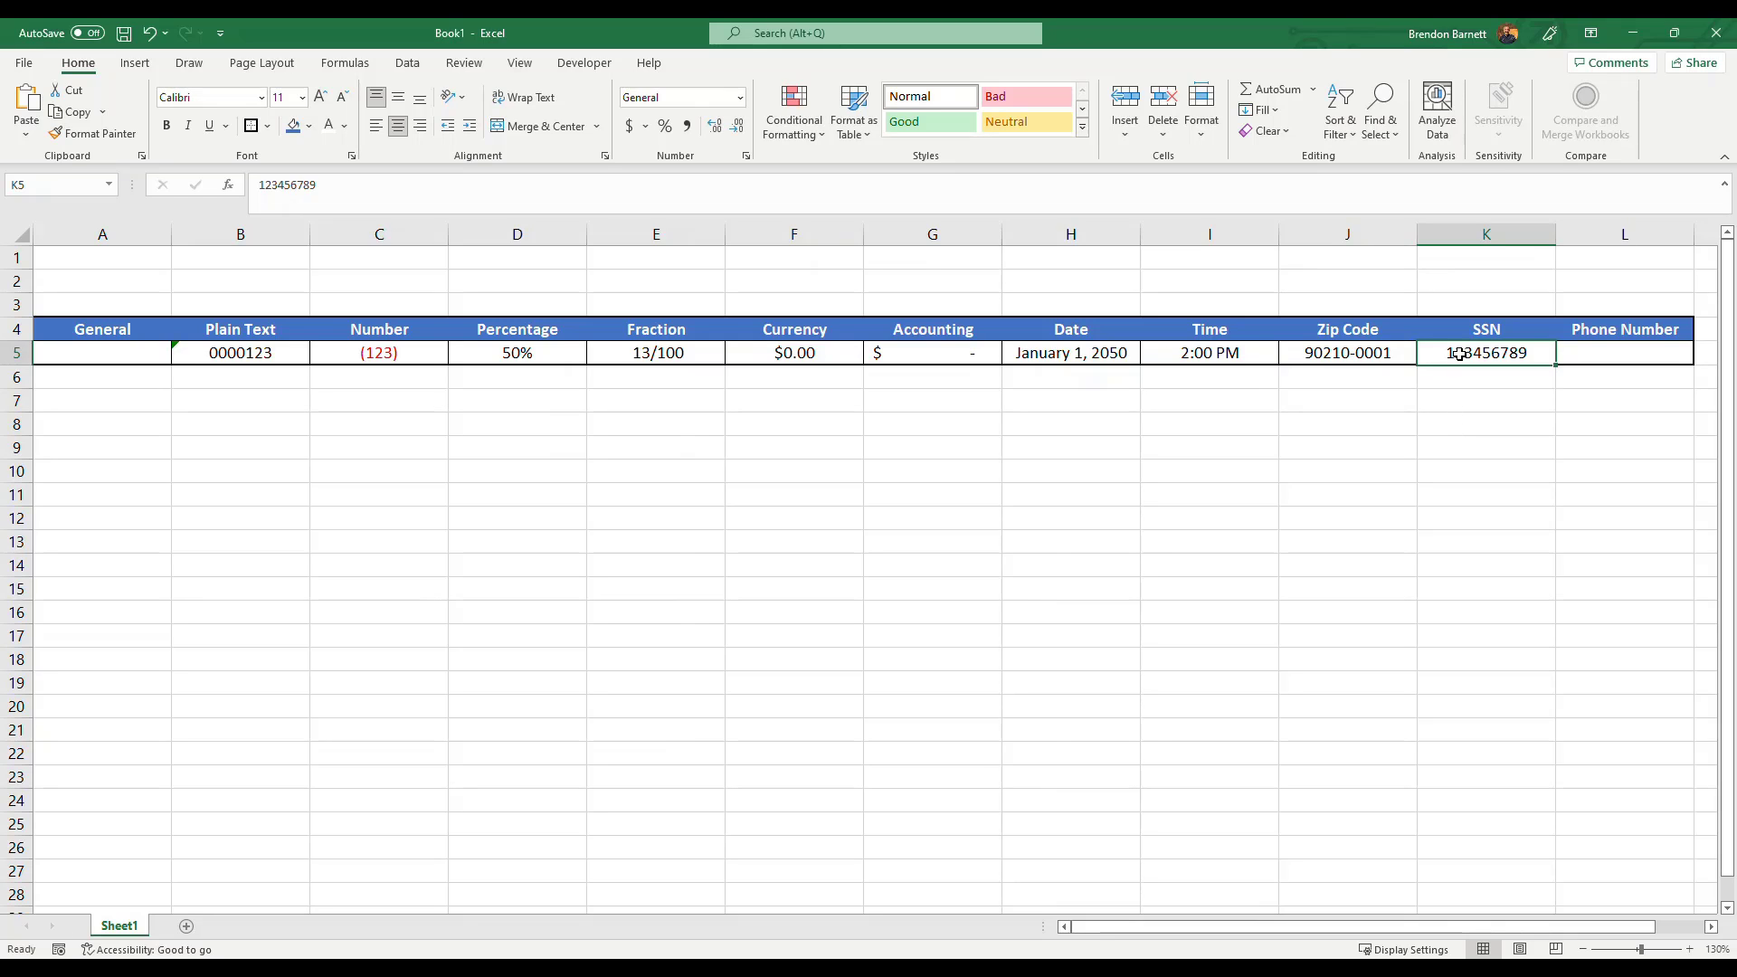
{"action": "left_click", "coordinate": [740, 97]}
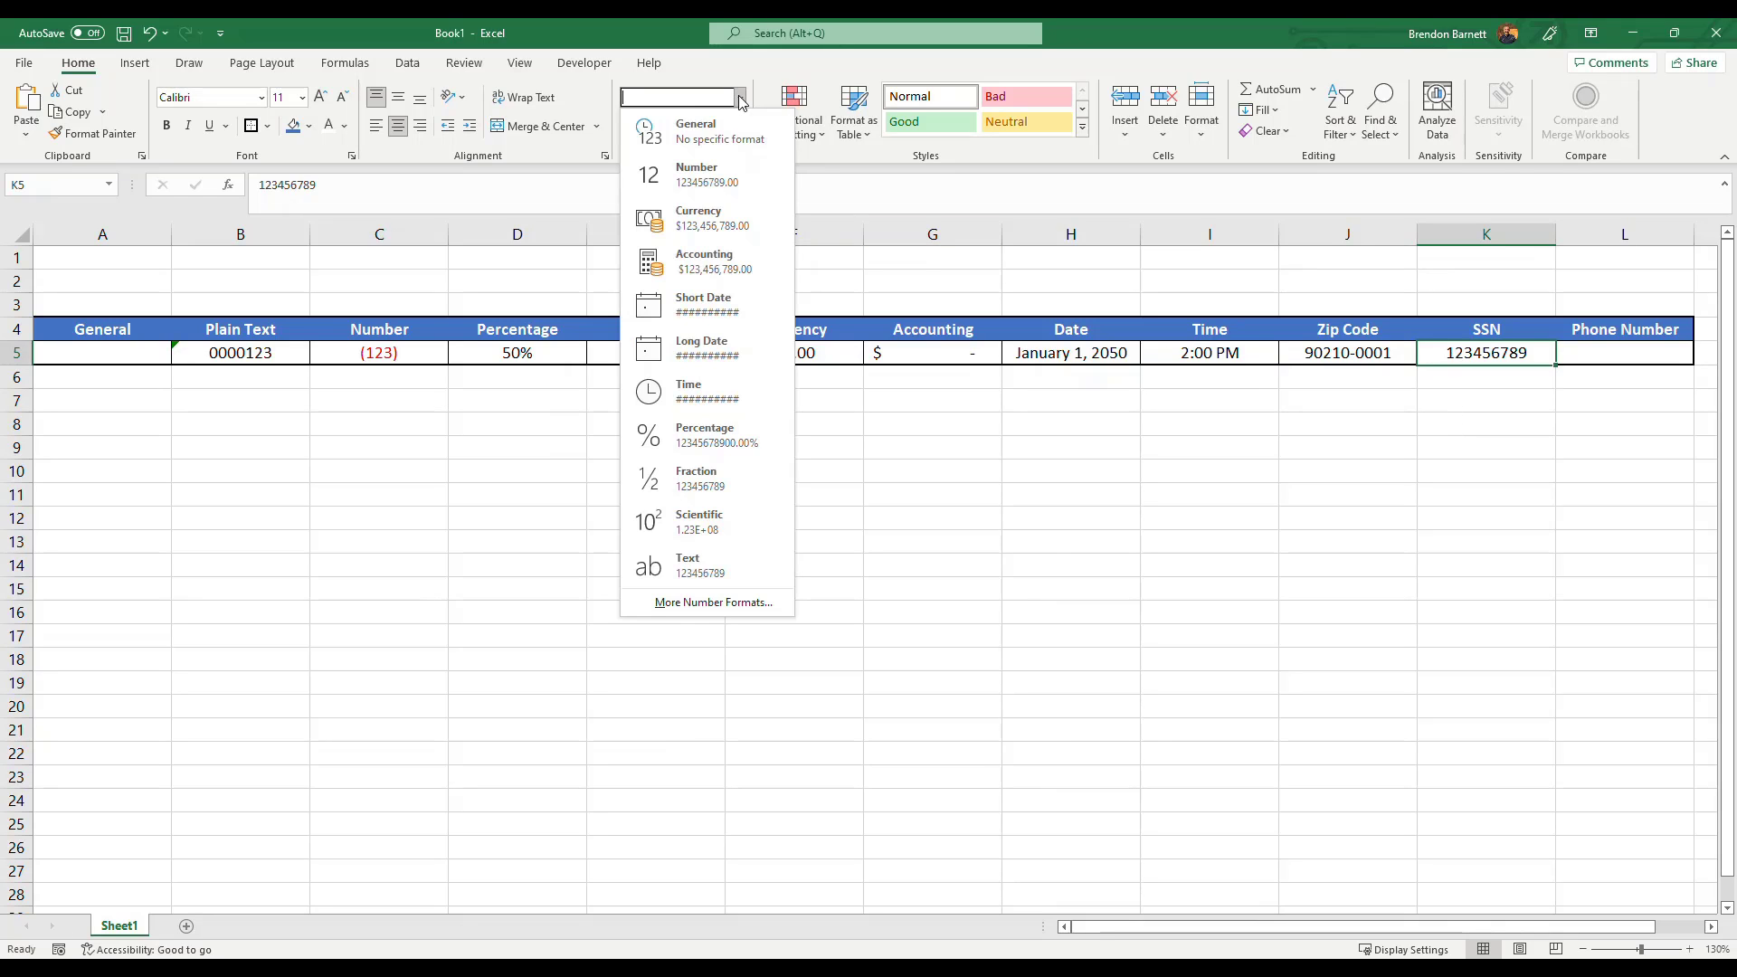
{"action": "left_click", "coordinate": [713, 602]}
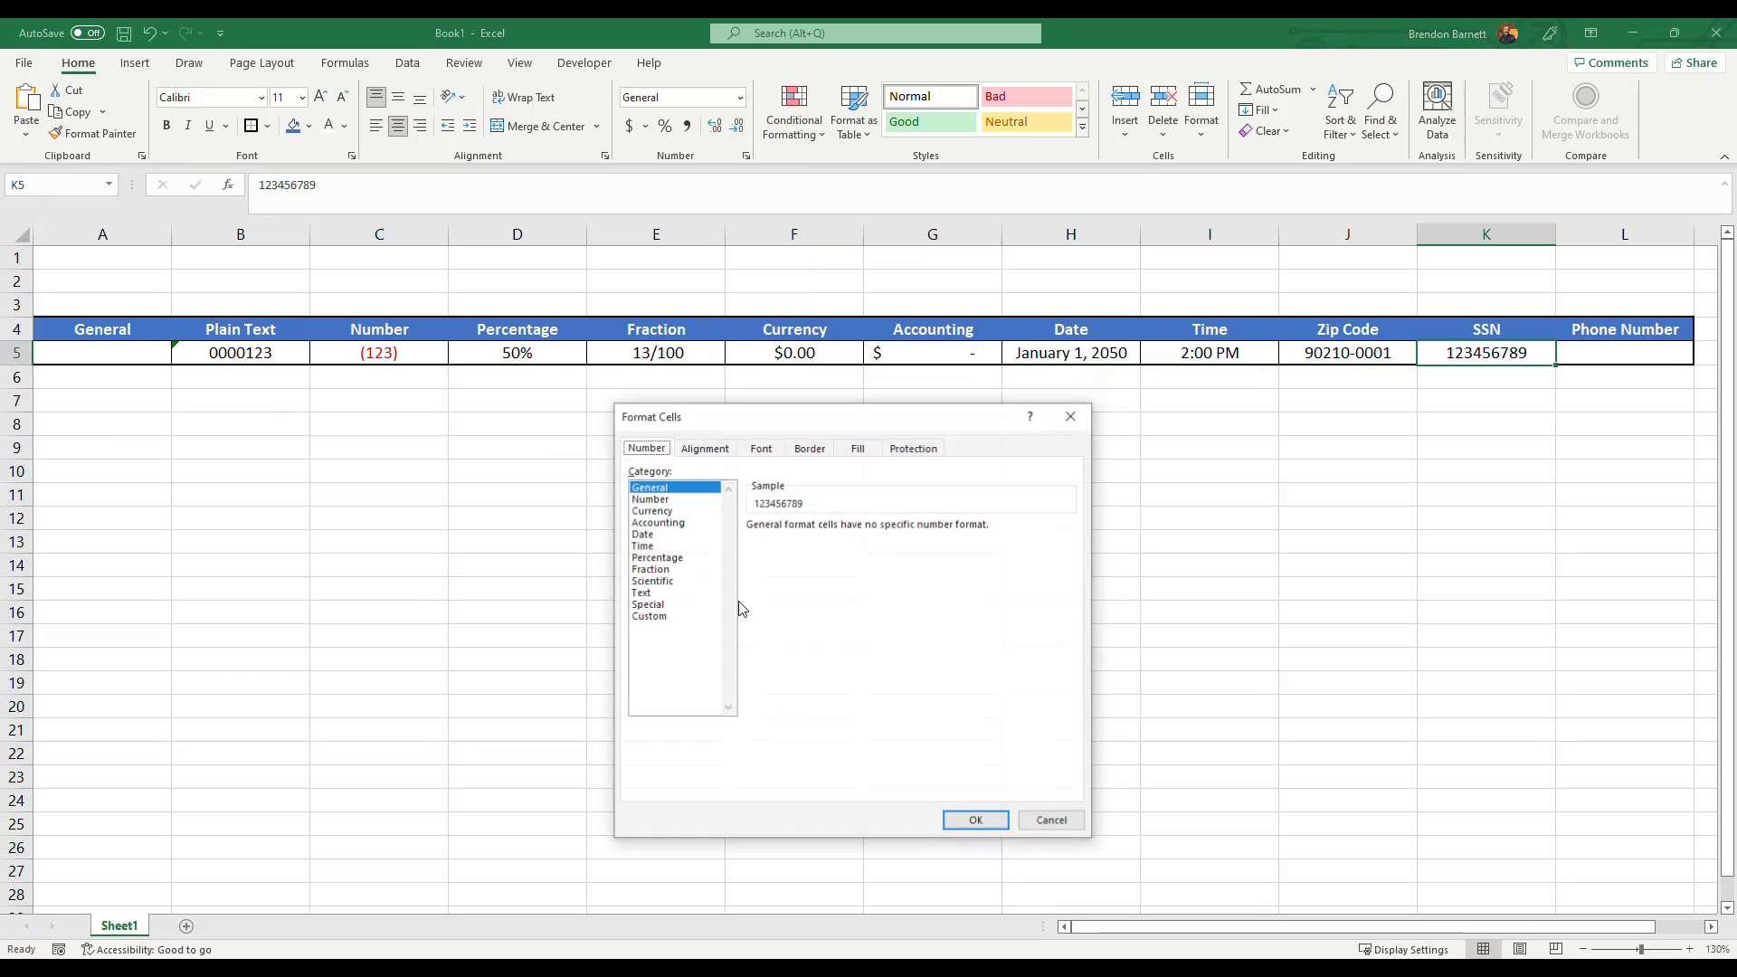
{"action": "left_click", "coordinate": [661, 605]}
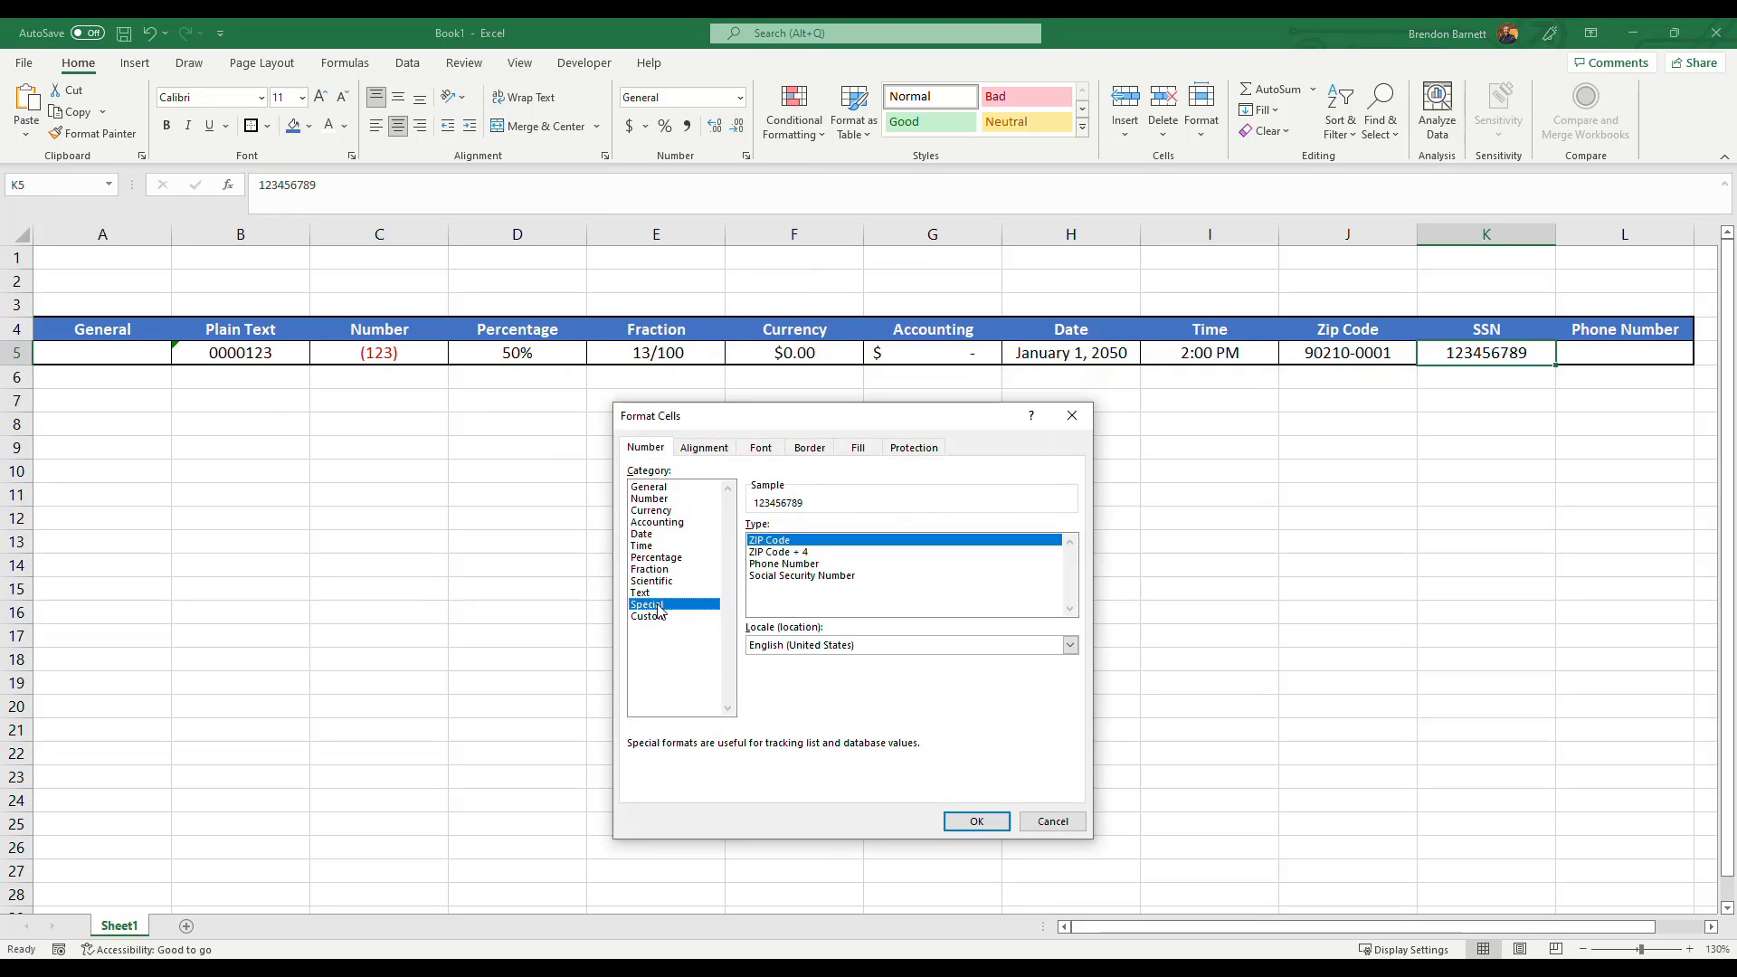
{"action": "left_click", "coordinate": [782, 577]}
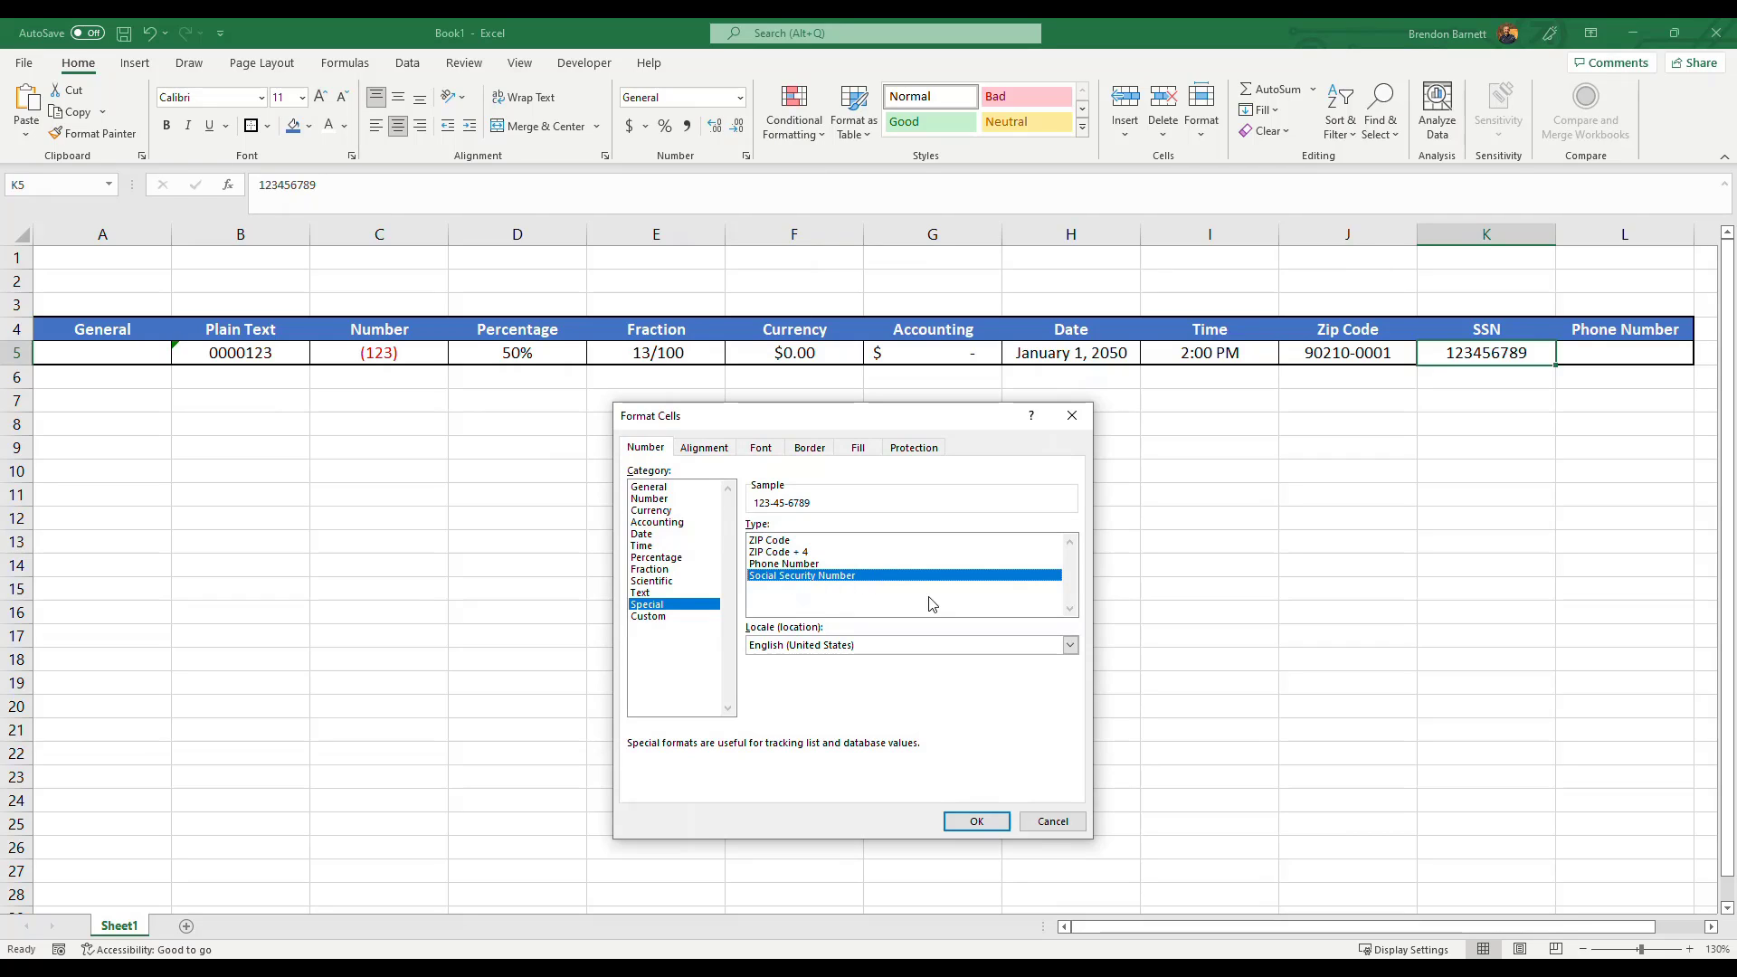
{"action": "left_click", "coordinate": [976, 820]}
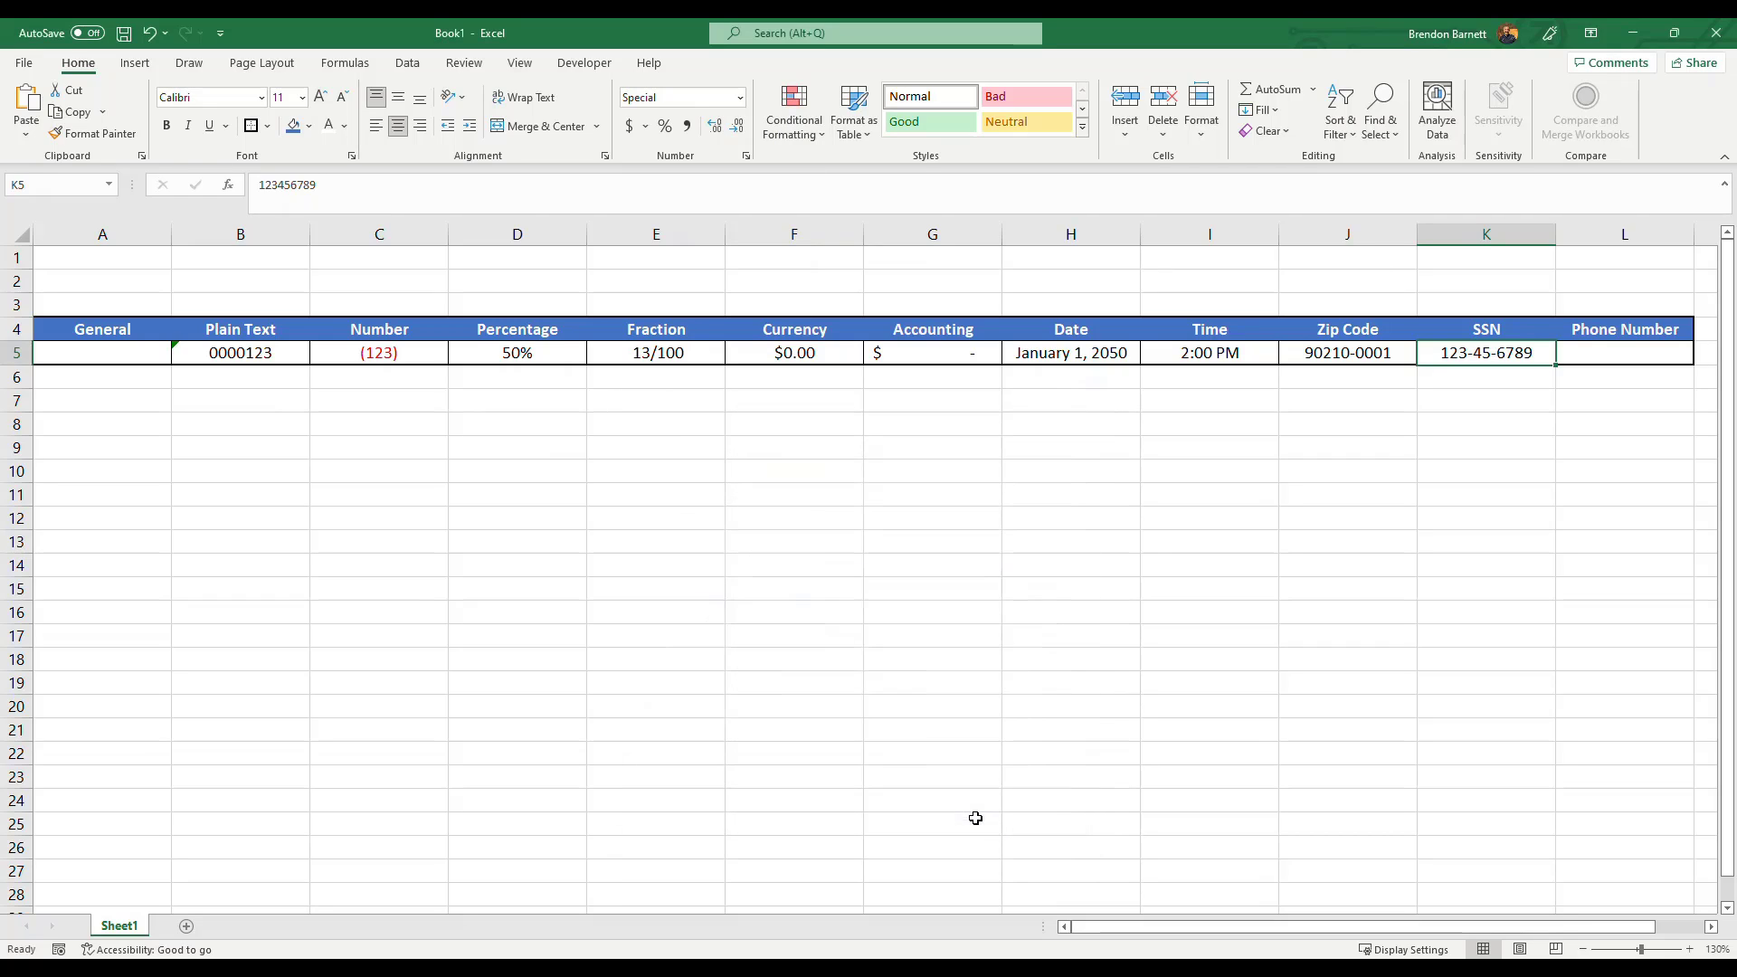
Enter a sample ten-digit phone number in the Phone Number cell L5.
{"action": "left_click", "coordinate": [1471, 402]}
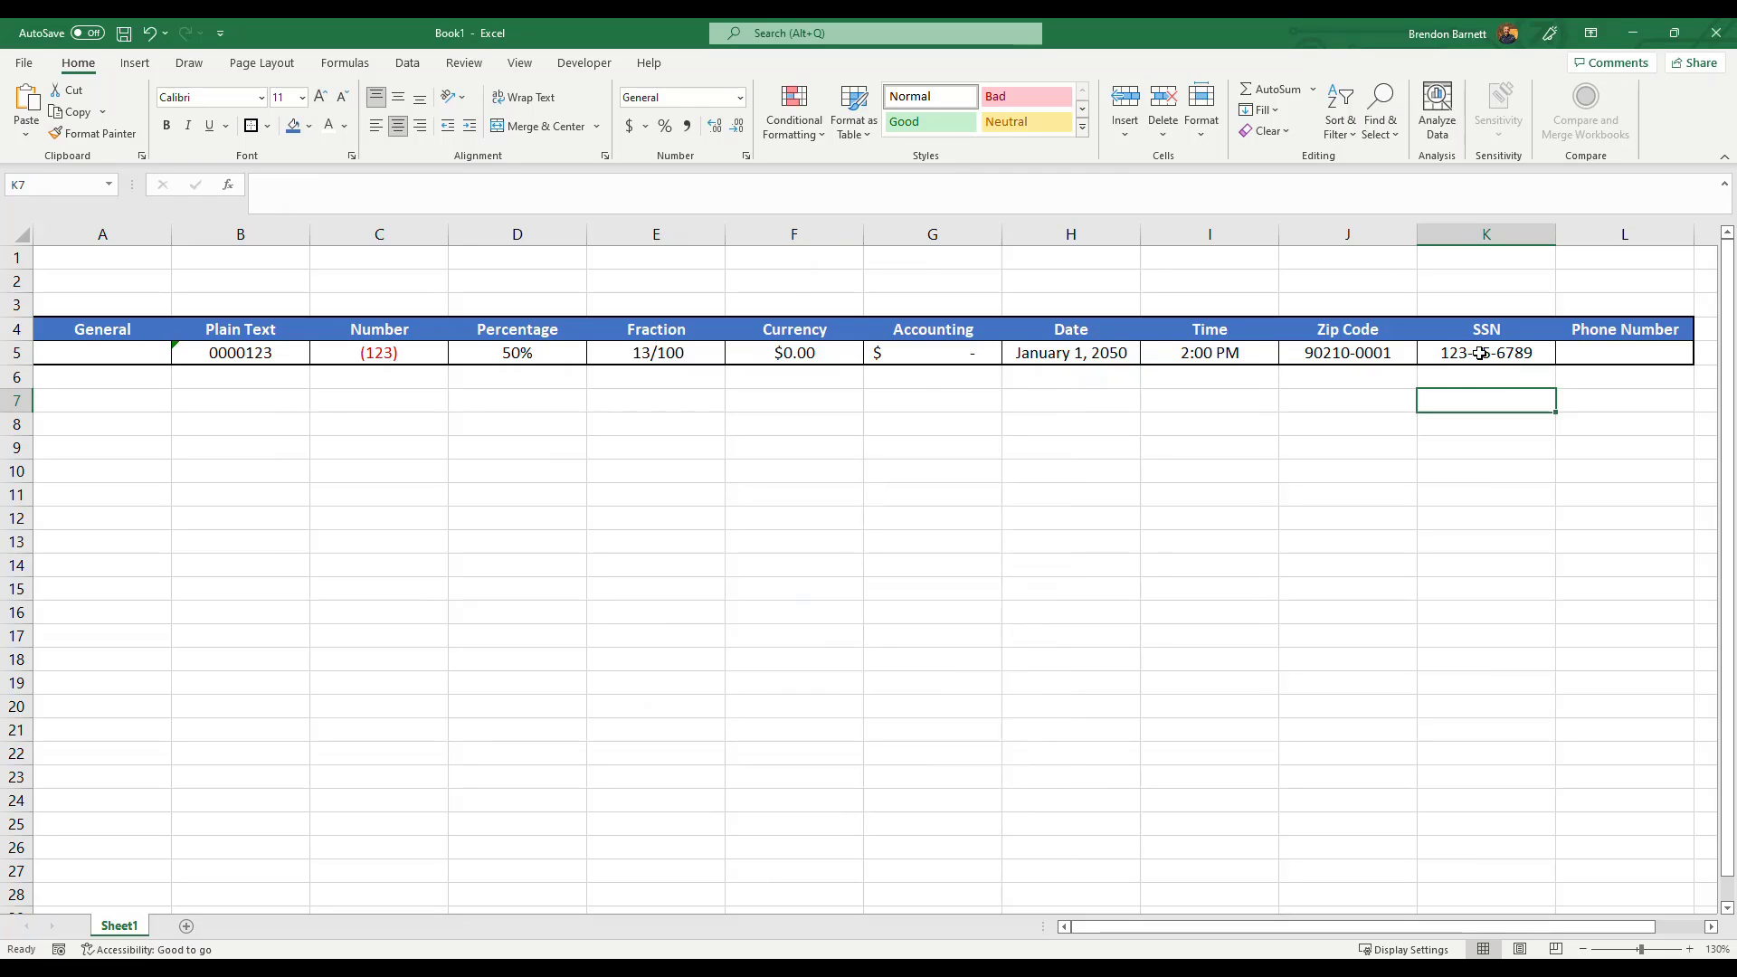
{"action": "left_click", "coordinate": [1623, 351]}
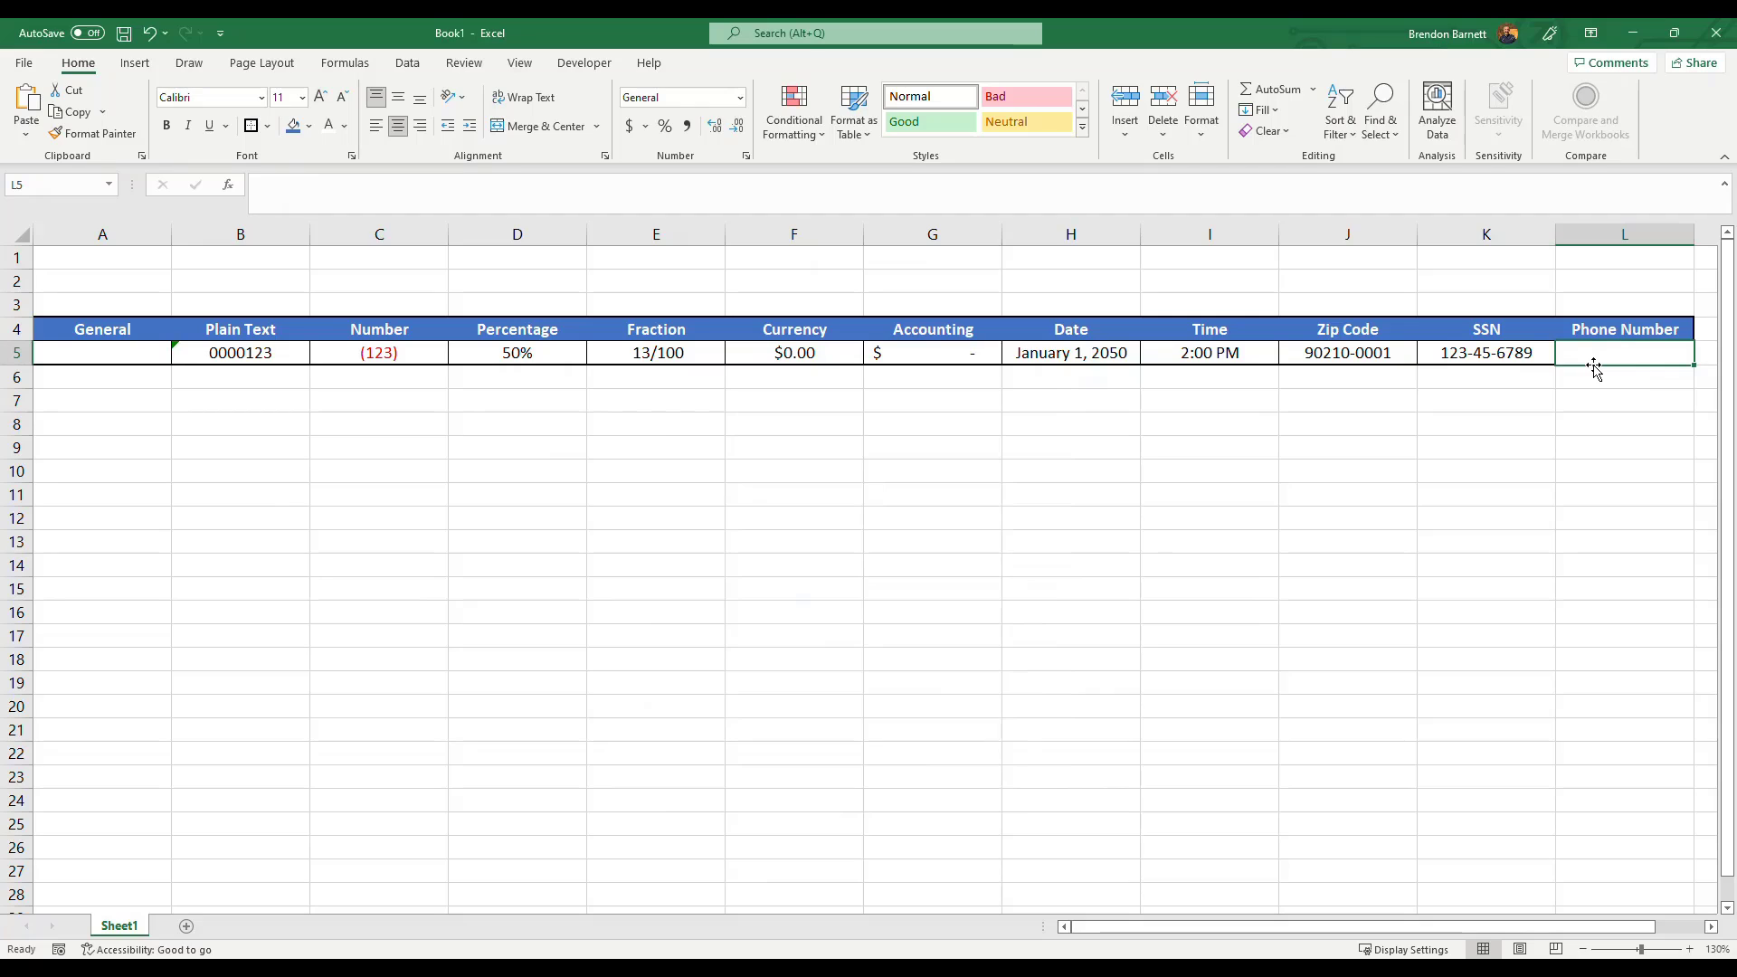
{"action": "type", "text": "1234567890"}
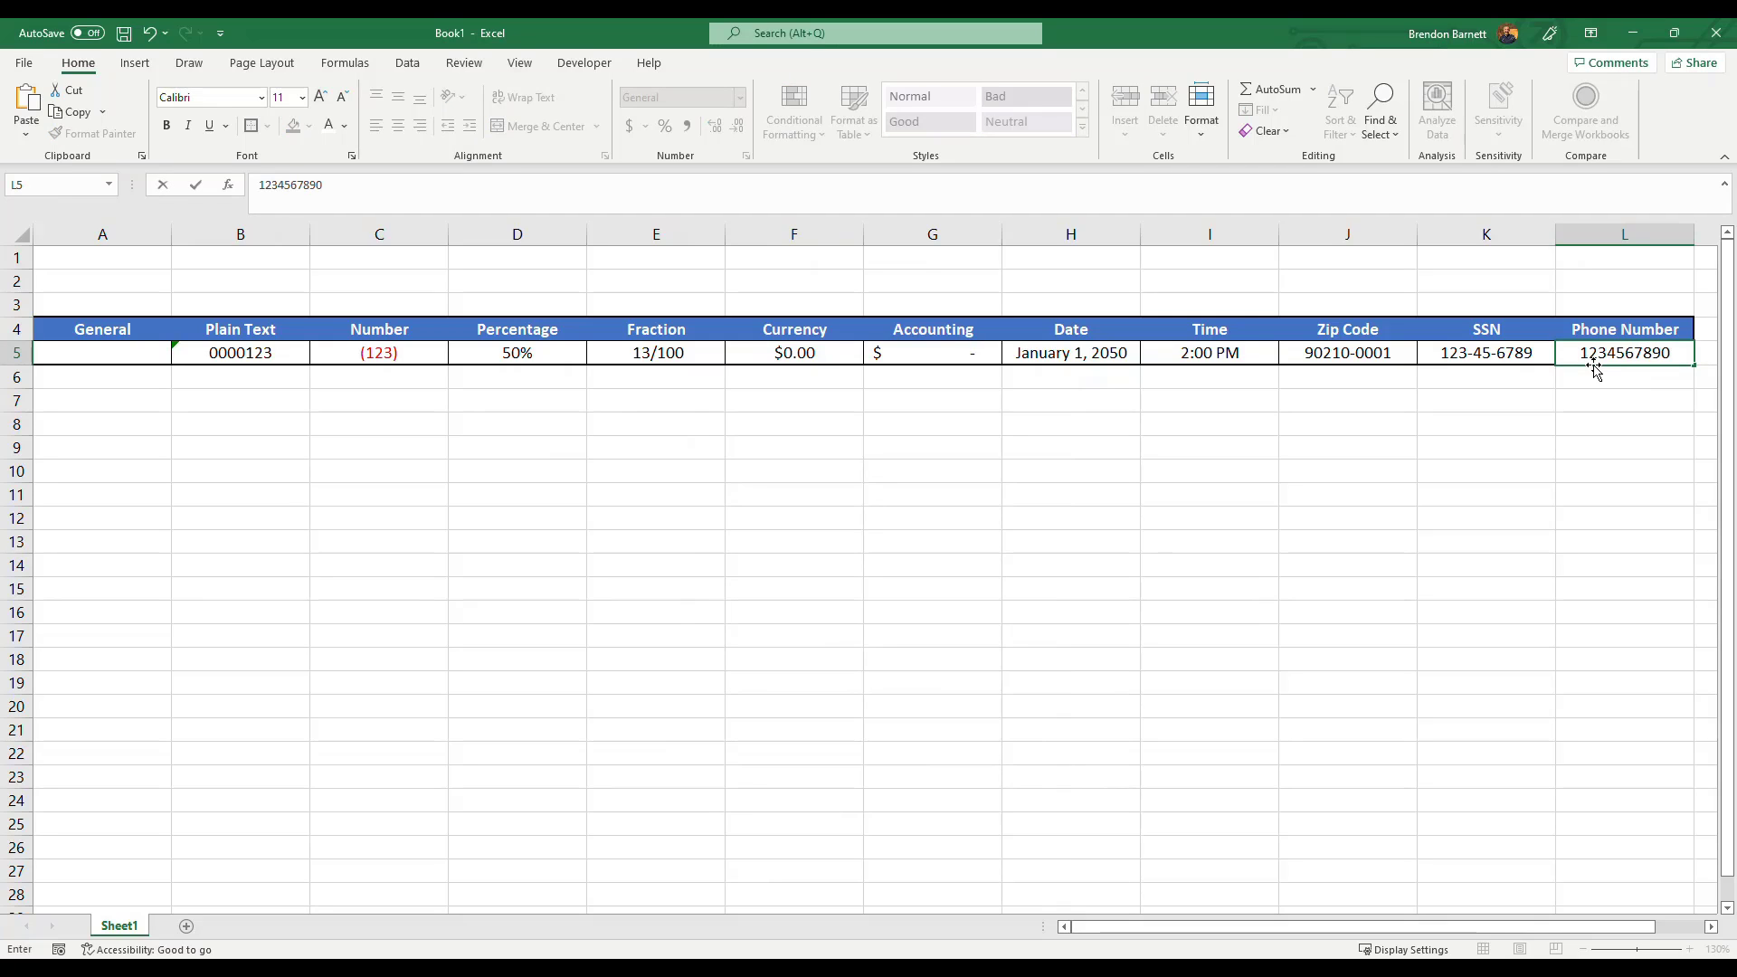
{"action": "key", "text": "Return"}
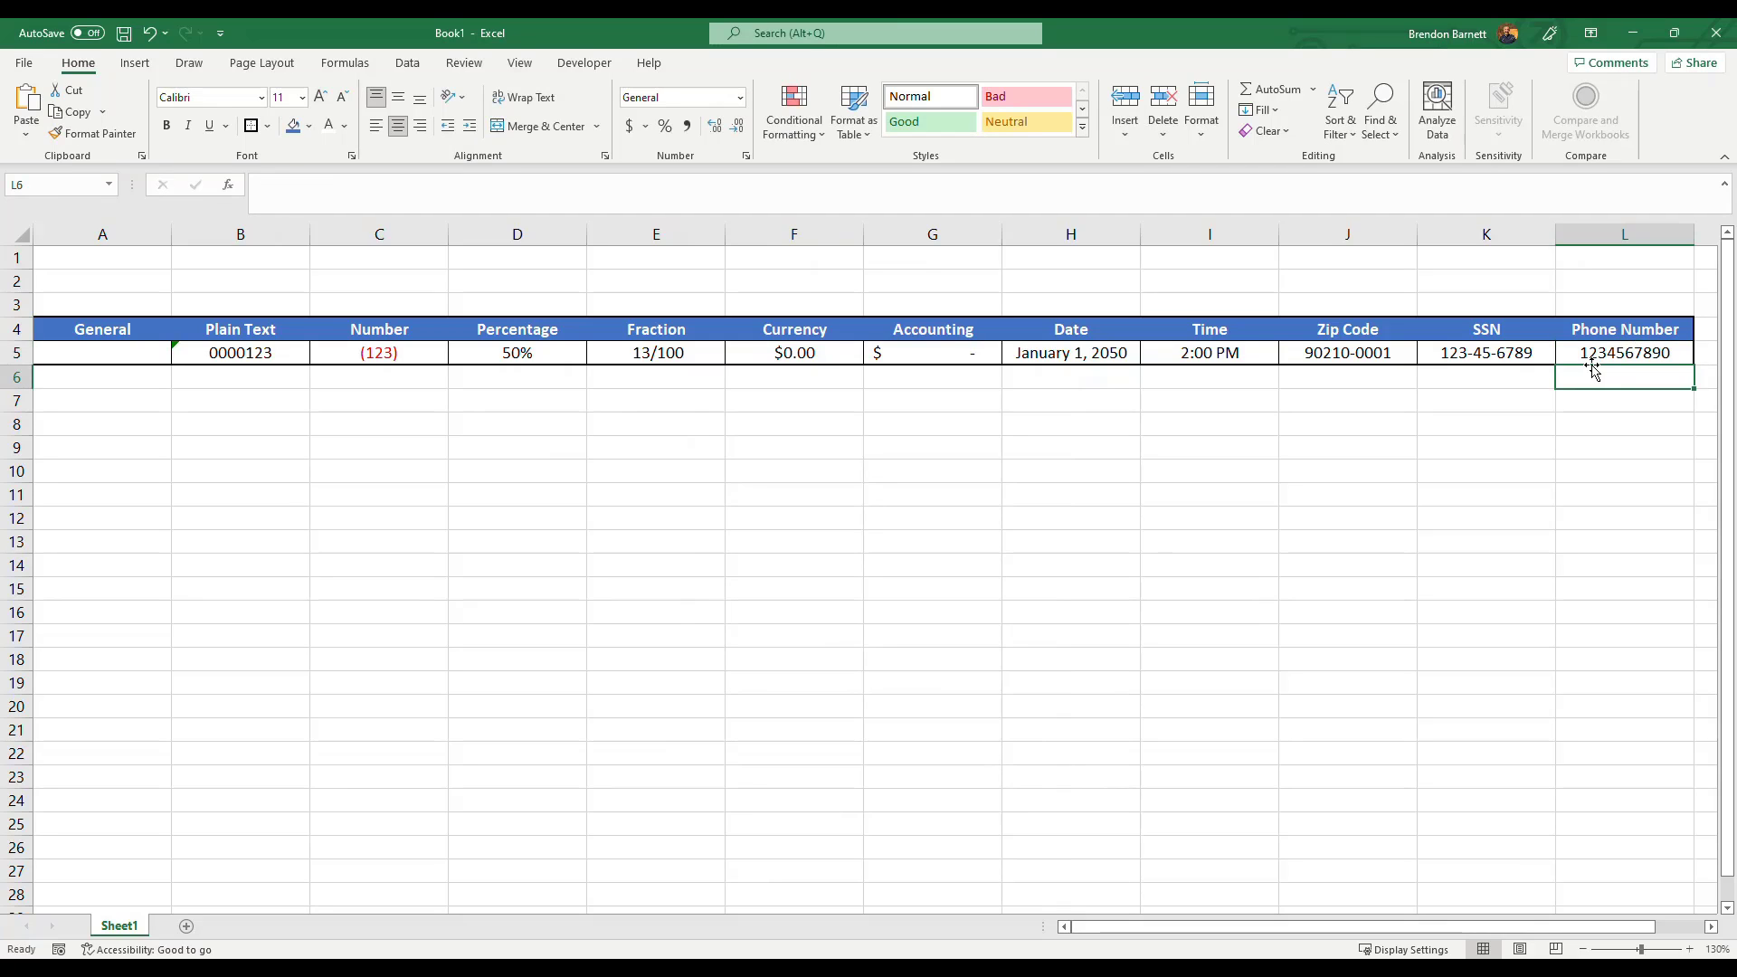
Apply the Special Phone Number format to the phone number cell through the Format Cells dialog.
{"action": "left_click", "coordinate": [1613, 349]}
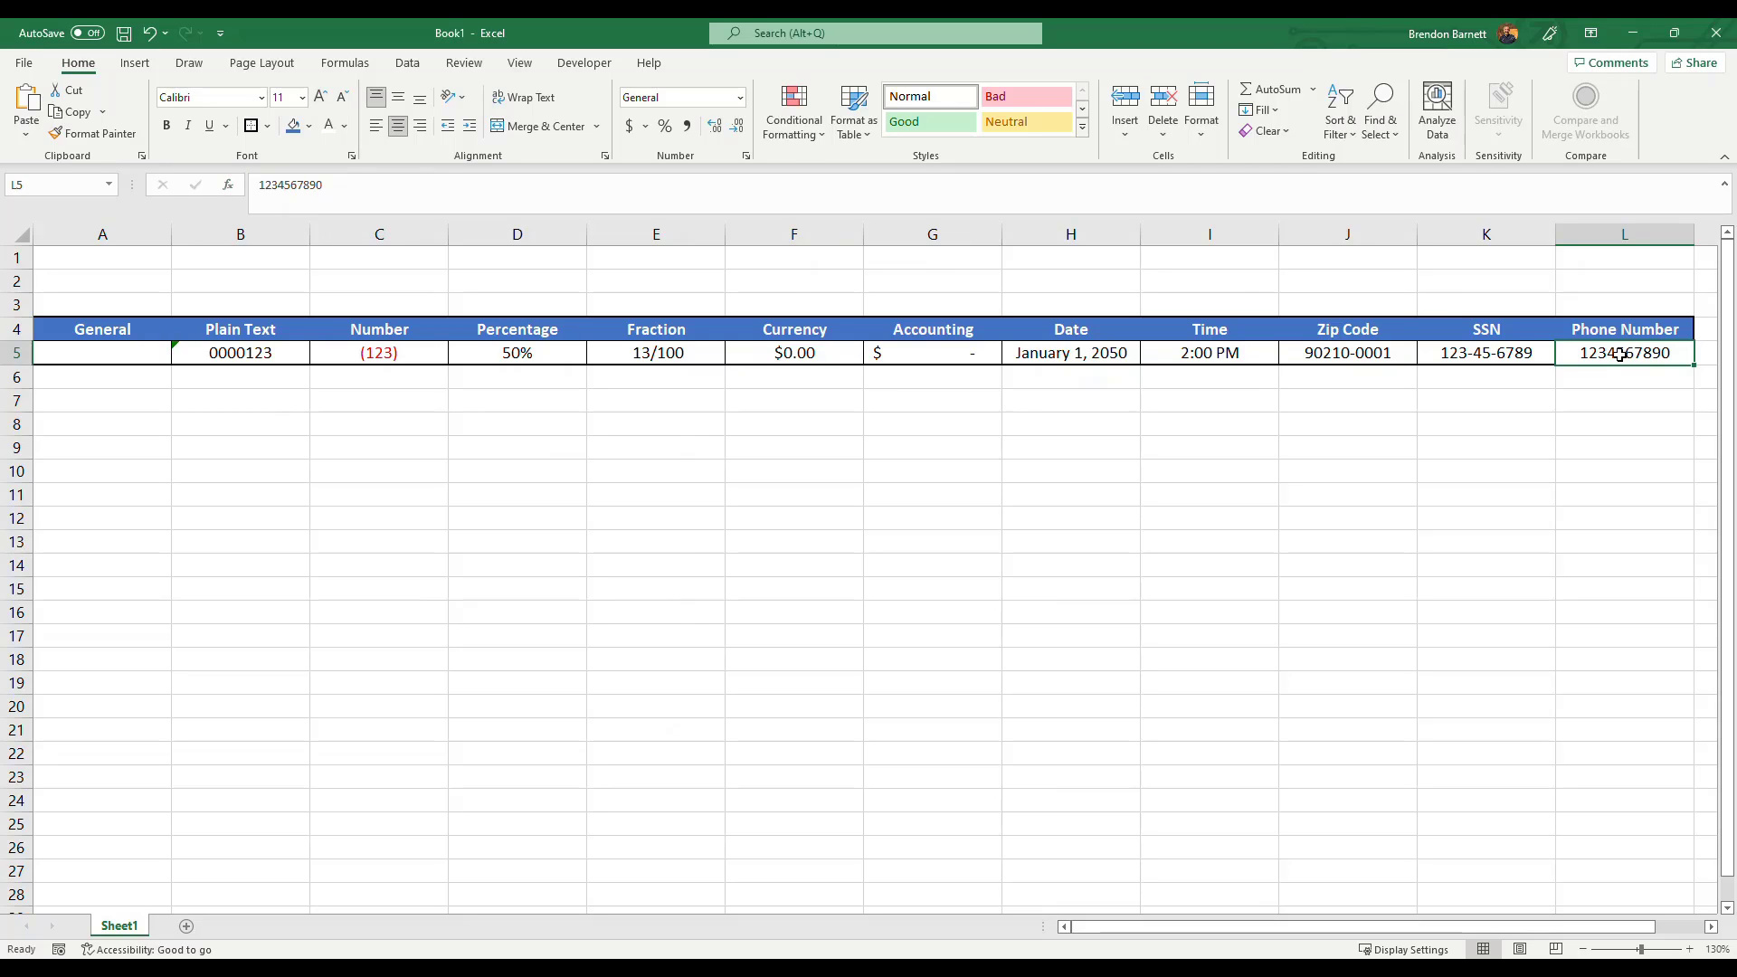
{"action": "left_click", "coordinate": [740, 97]}
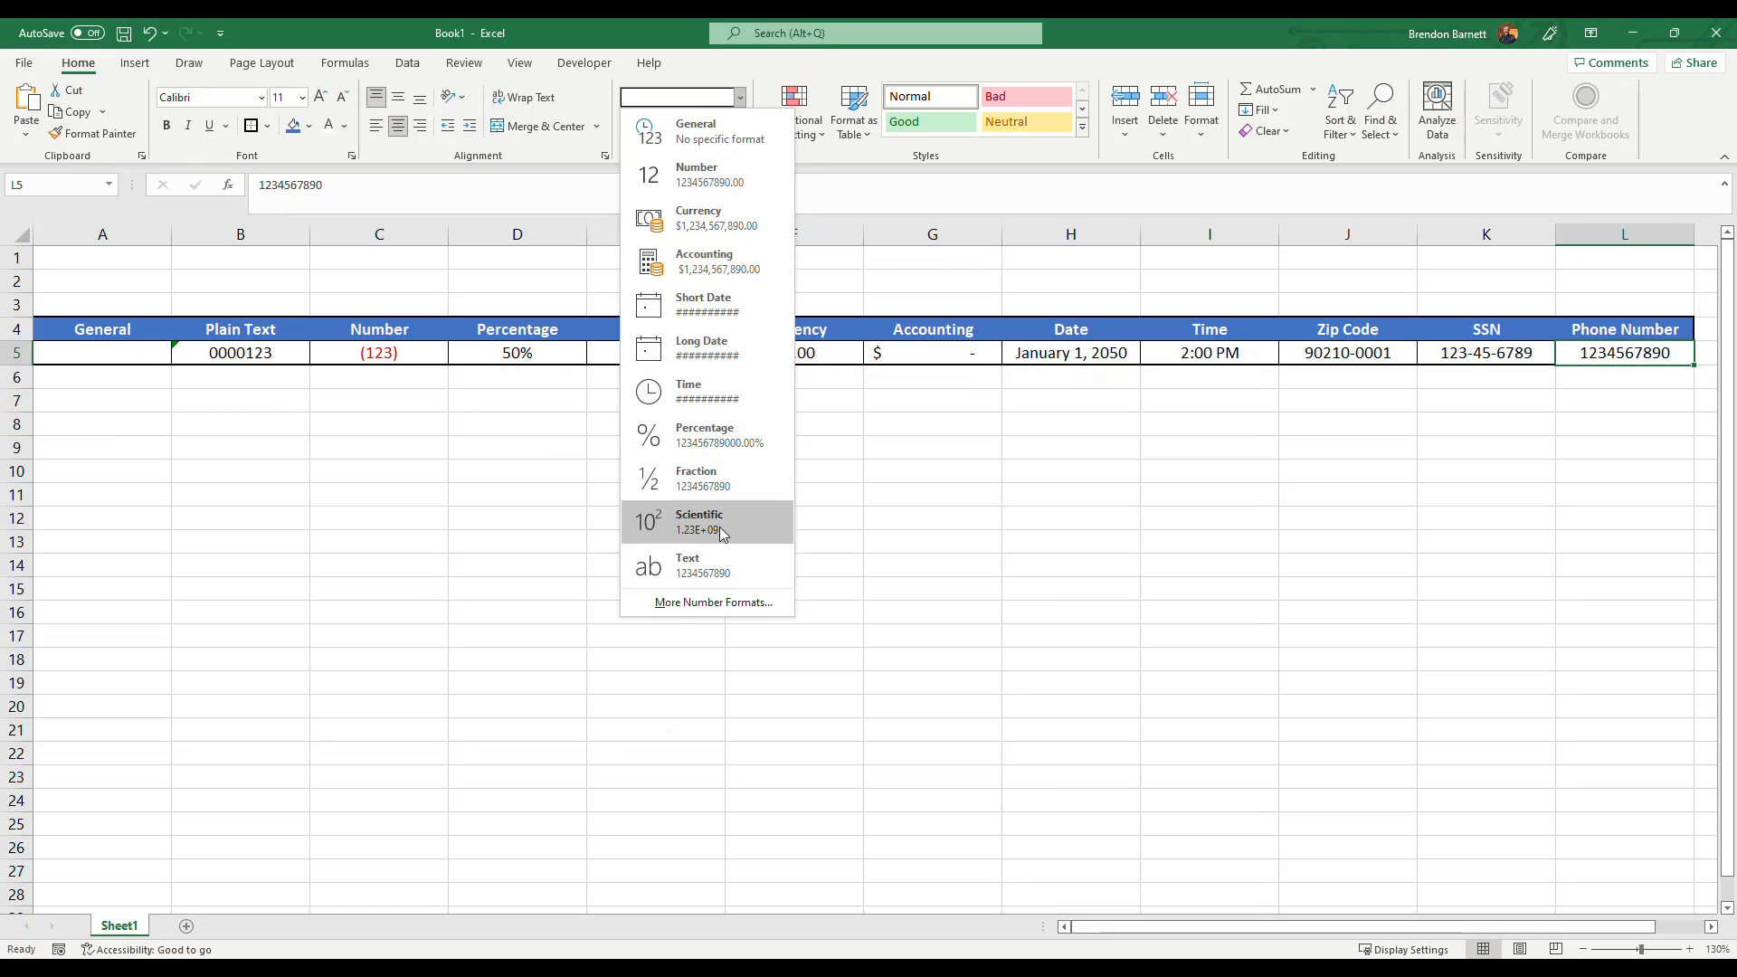
{"action": "left_click", "coordinate": [710, 603]}
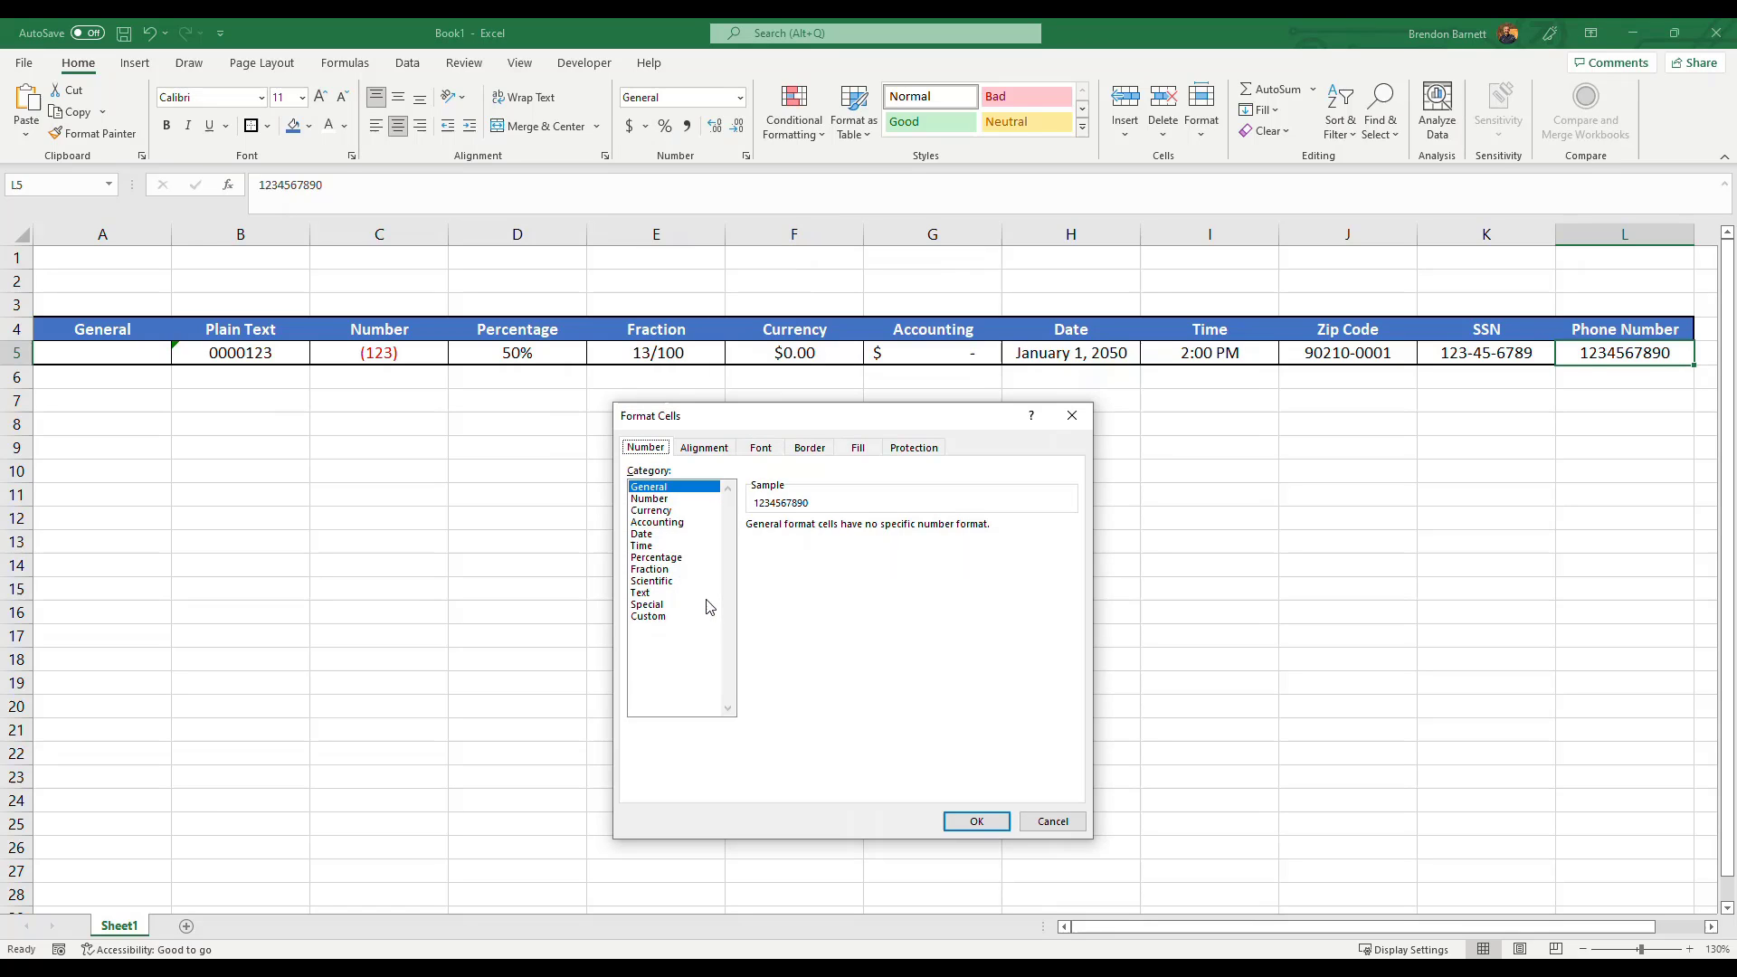
{"action": "left_click", "coordinate": [670, 605]}
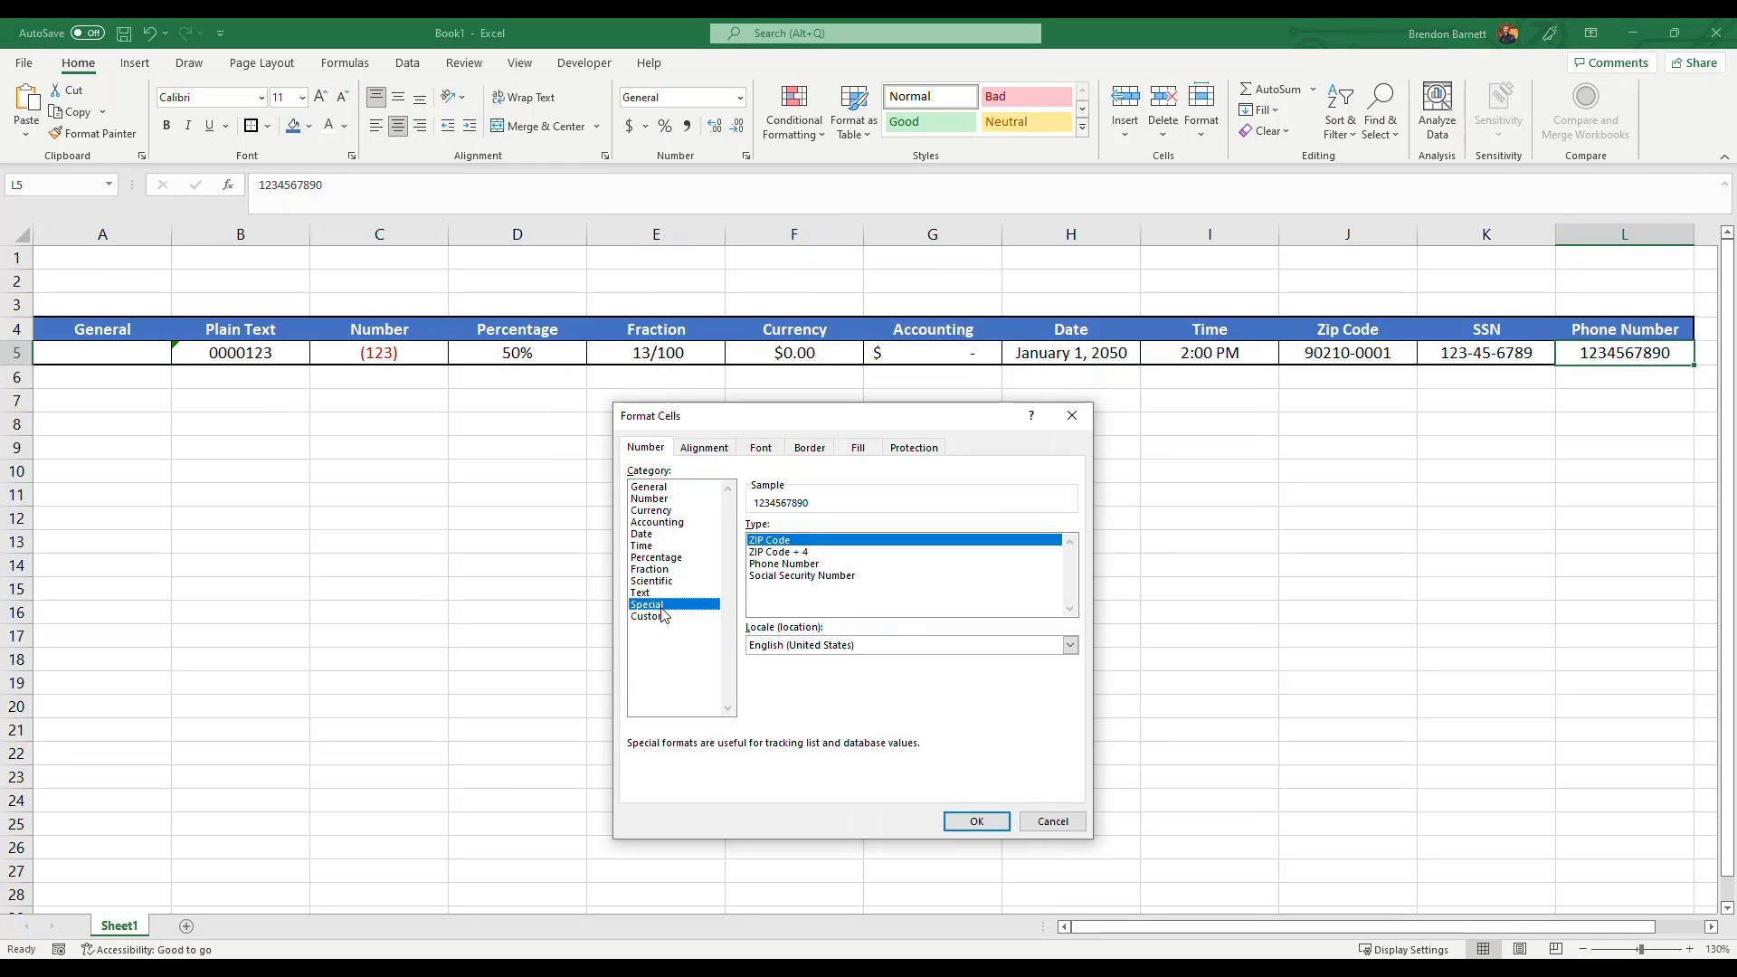
{"action": "left_click", "coordinate": [780, 564]}
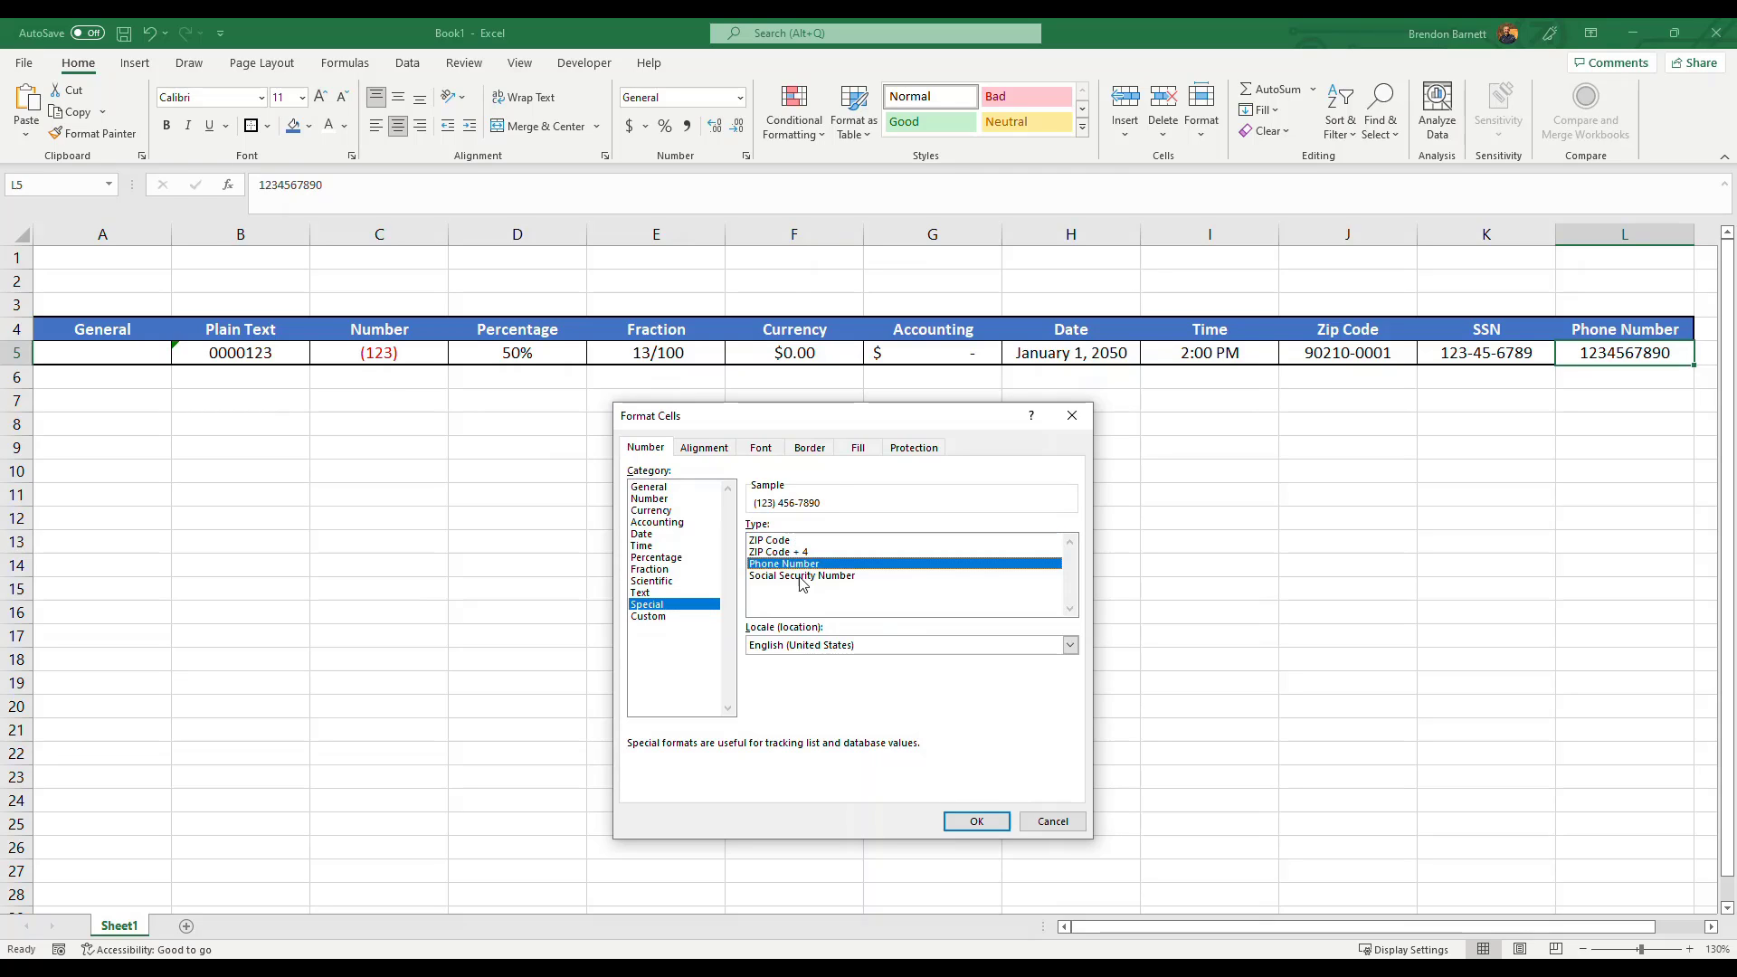
{"action": "left_click", "coordinate": [977, 827]}
Check the phone number cell's stored value in the formula bar, leaving it unchanged.
{"action": "left_click", "coordinate": [1609, 440]}
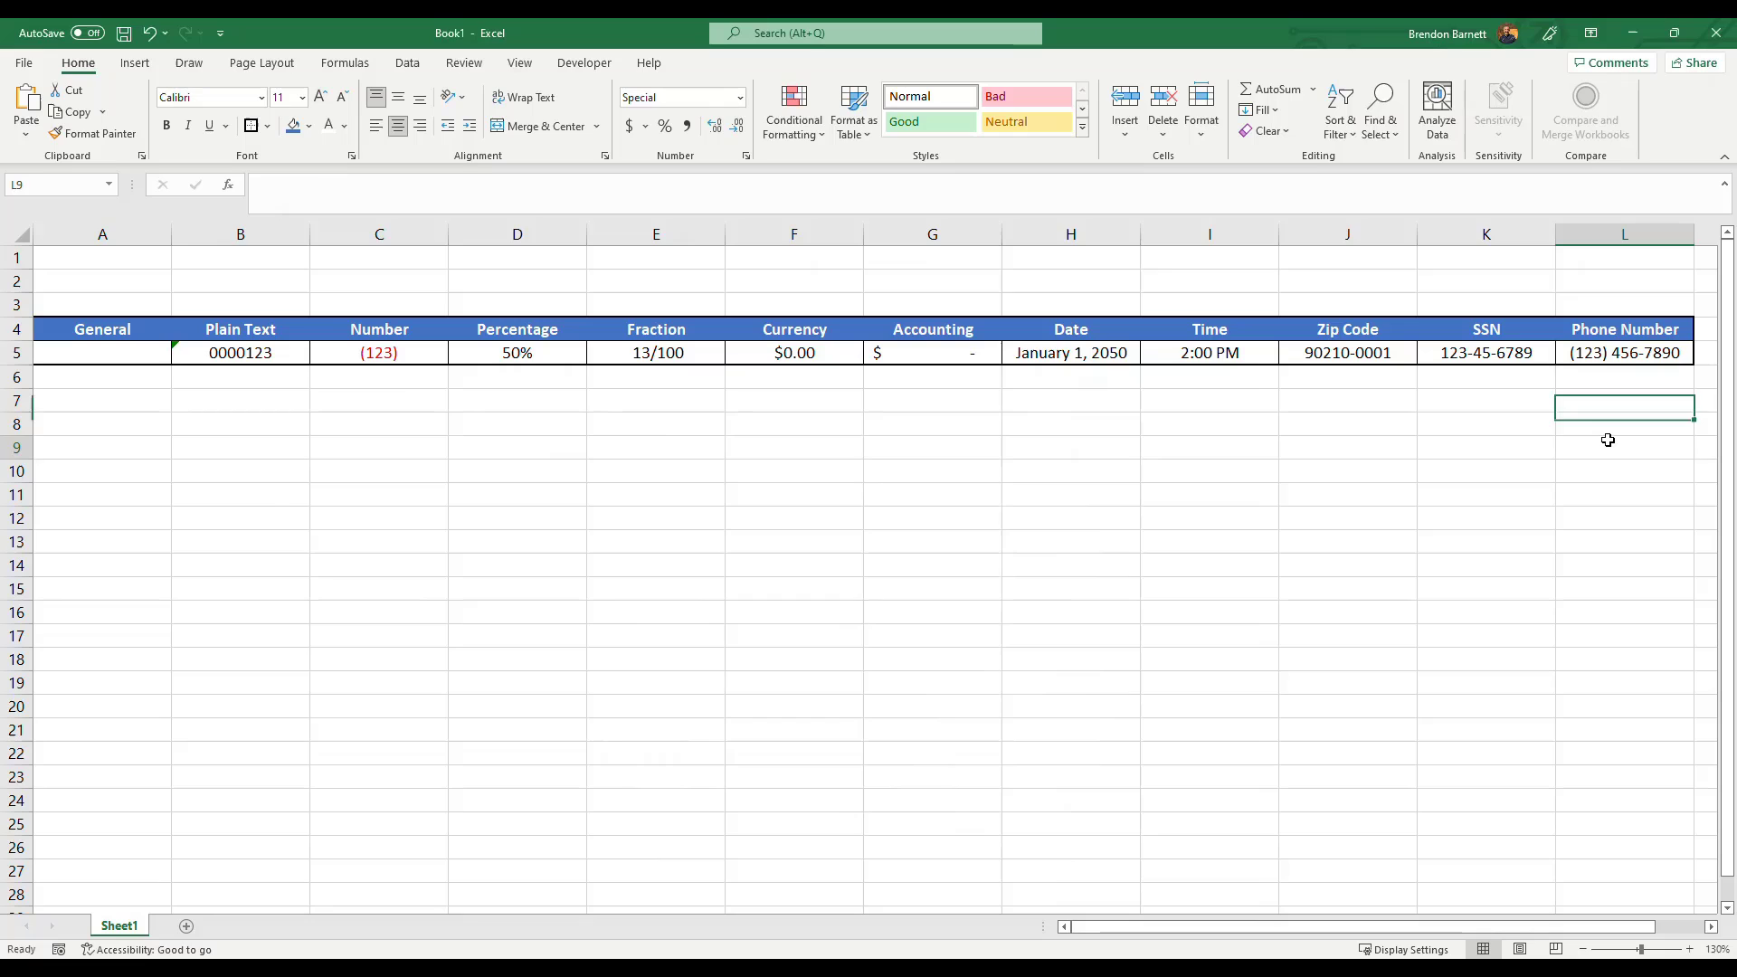
{"action": "left_click", "coordinate": [1602, 362]}
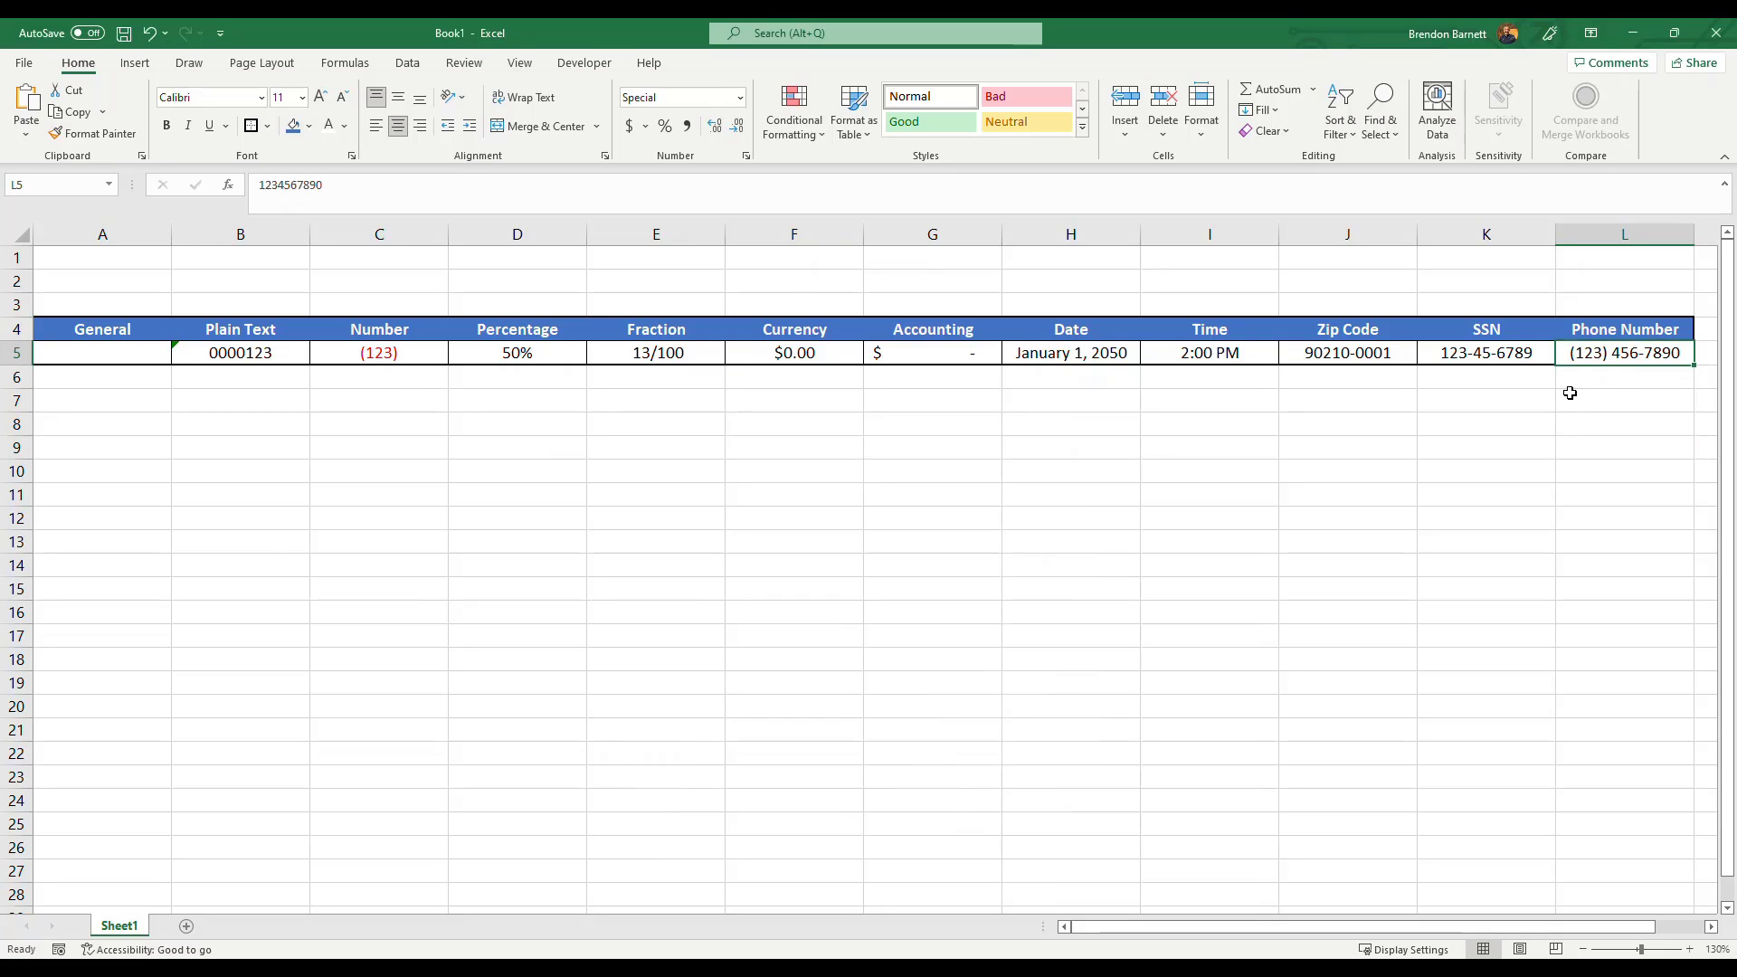
{"action": "left_click_drag", "start_coordinate": [323, 185], "coordinate": [257, 186]}
{"action": "left_click", "coordinate": [407, 186]}
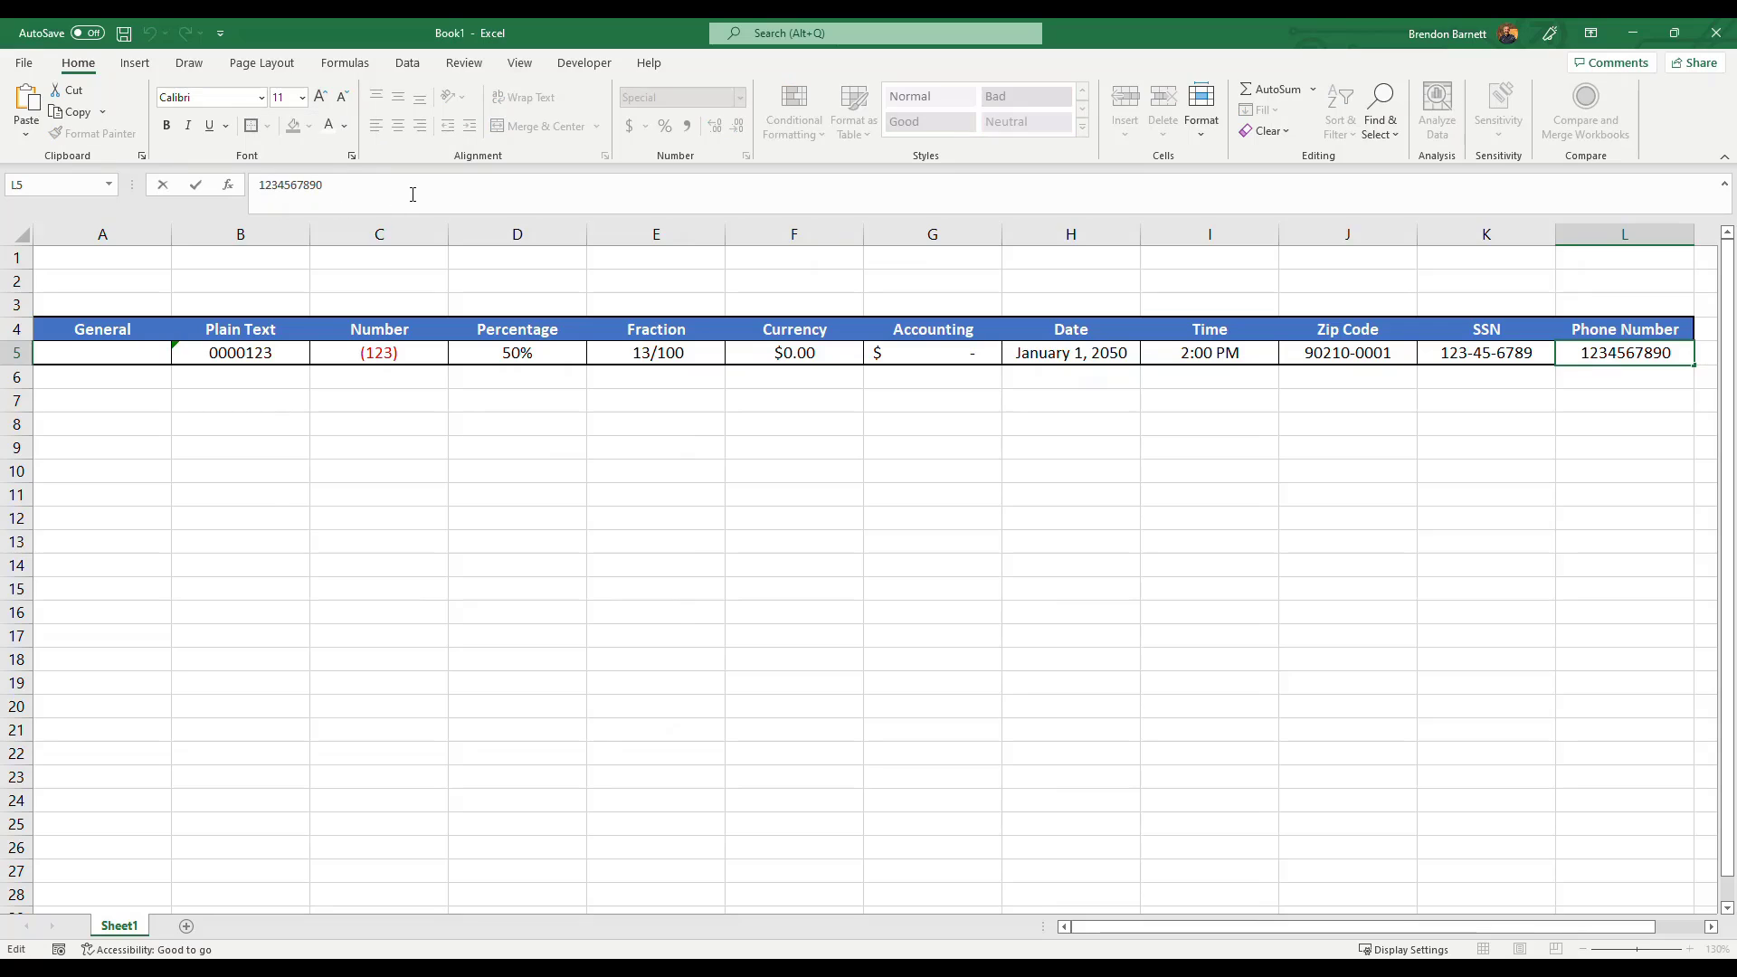
{"action": "left_click", "coordinate": [872, 563]}
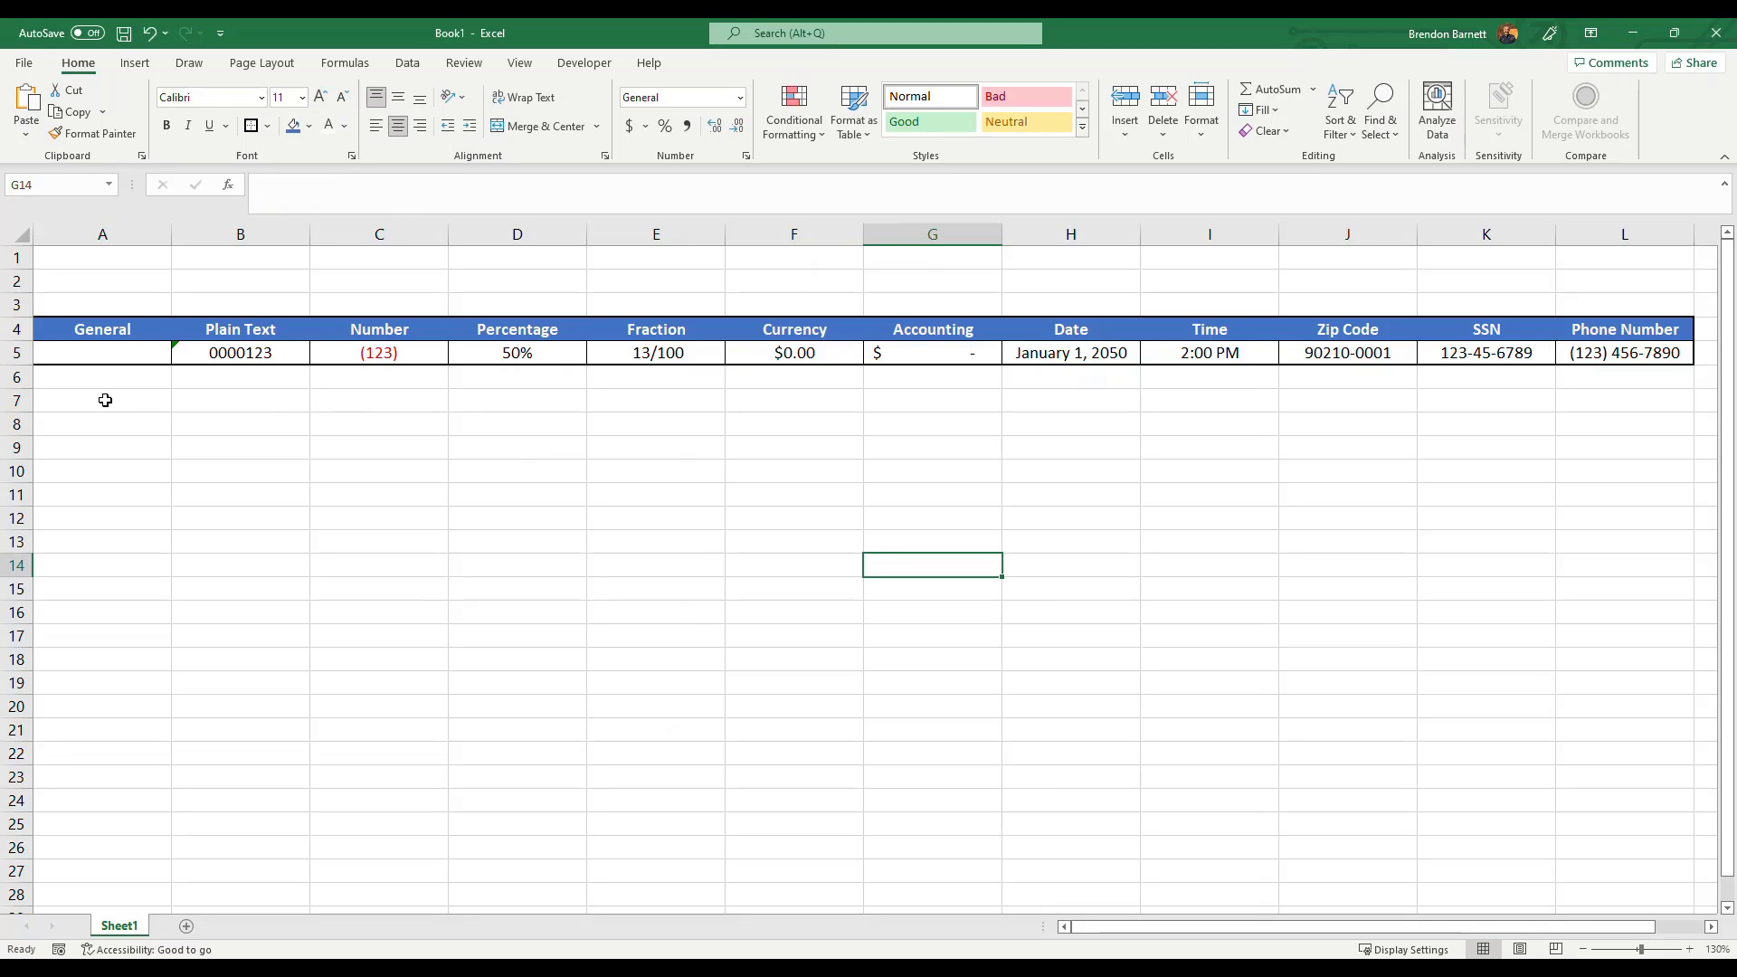